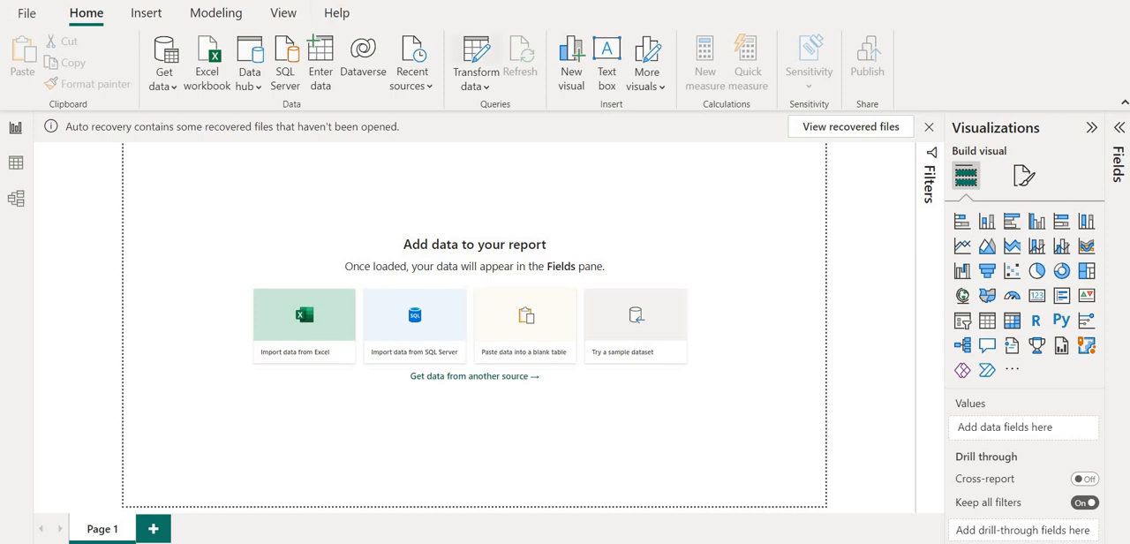
Dismiss the auto-recovery notice and choose to remove the recovered files.
left_click(928, 126)
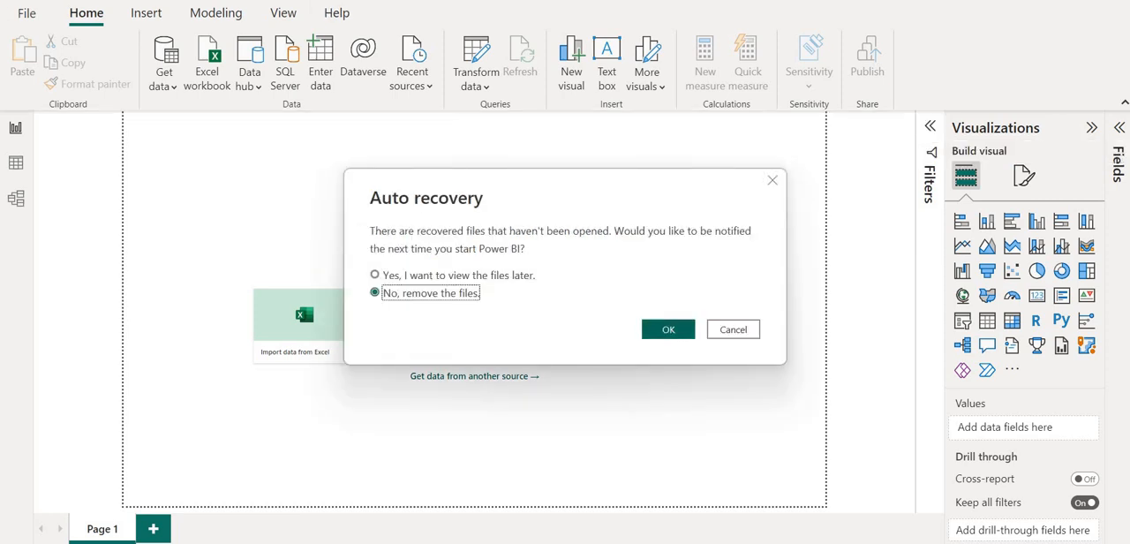
key("Return")
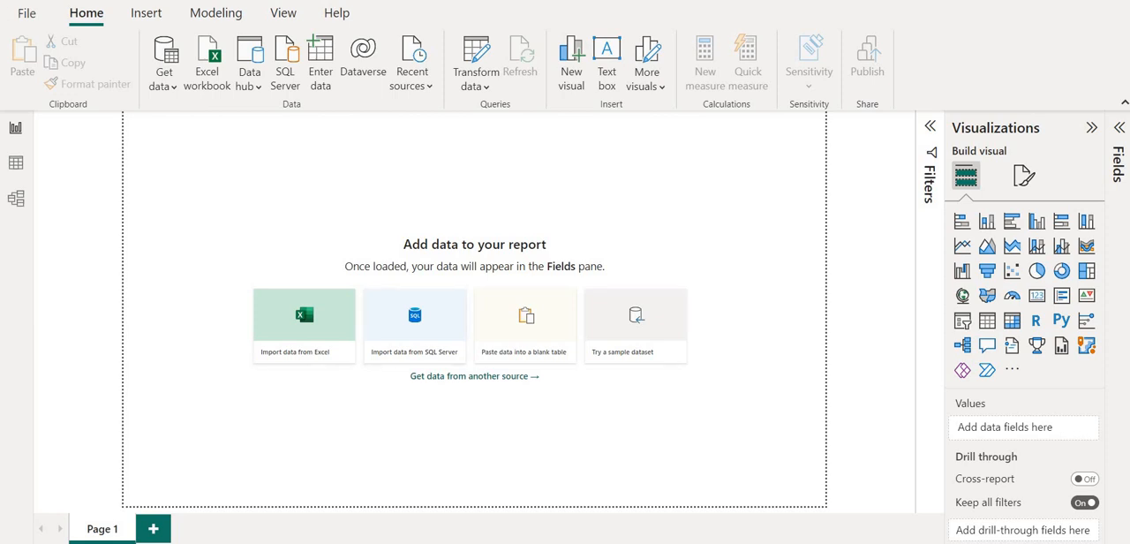
Collapse the Filters, Visualizations and Fields panes to free up space around the report canvas.
left_click(929, 126)
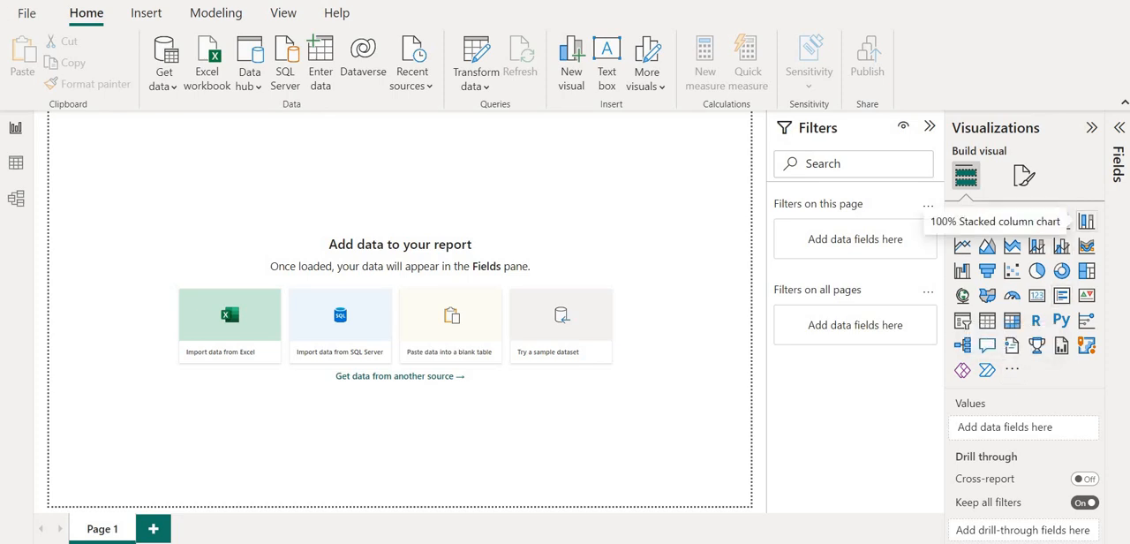
left_click(1091, 128)
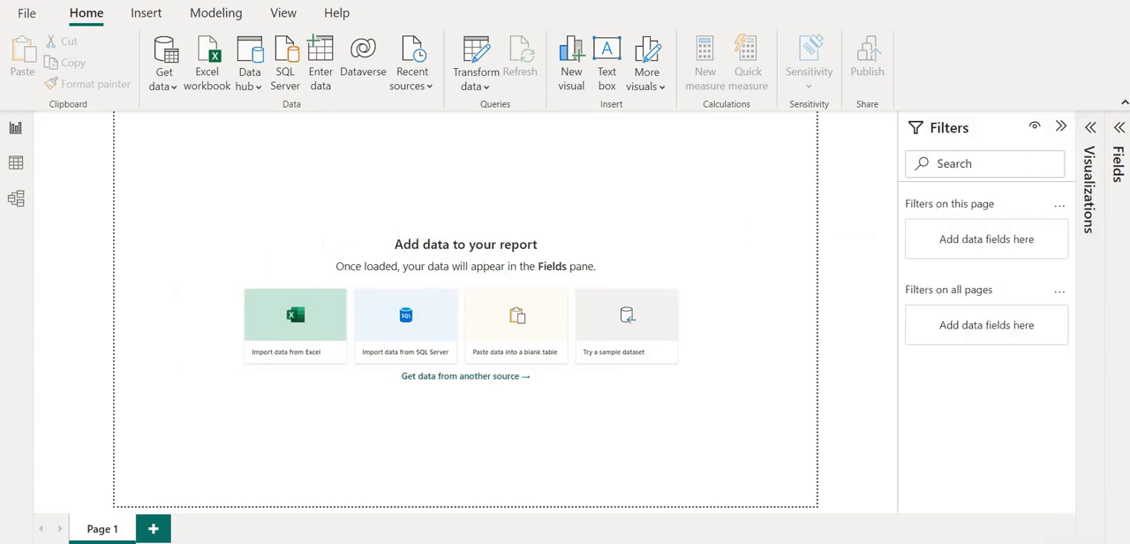
left_click(1119, 128)
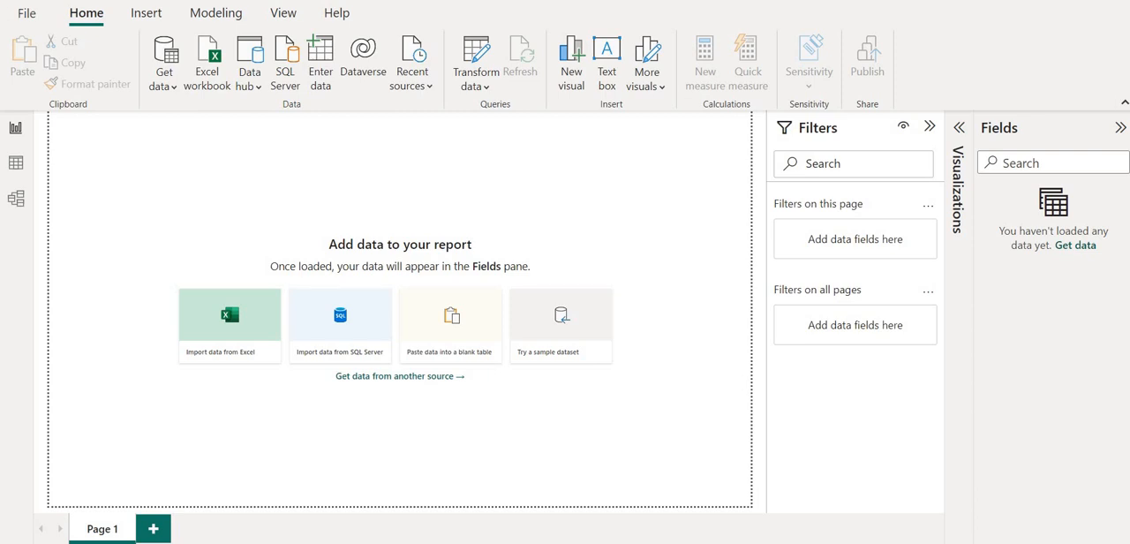
left_click(1120, 128)
left_click(1061, 126)
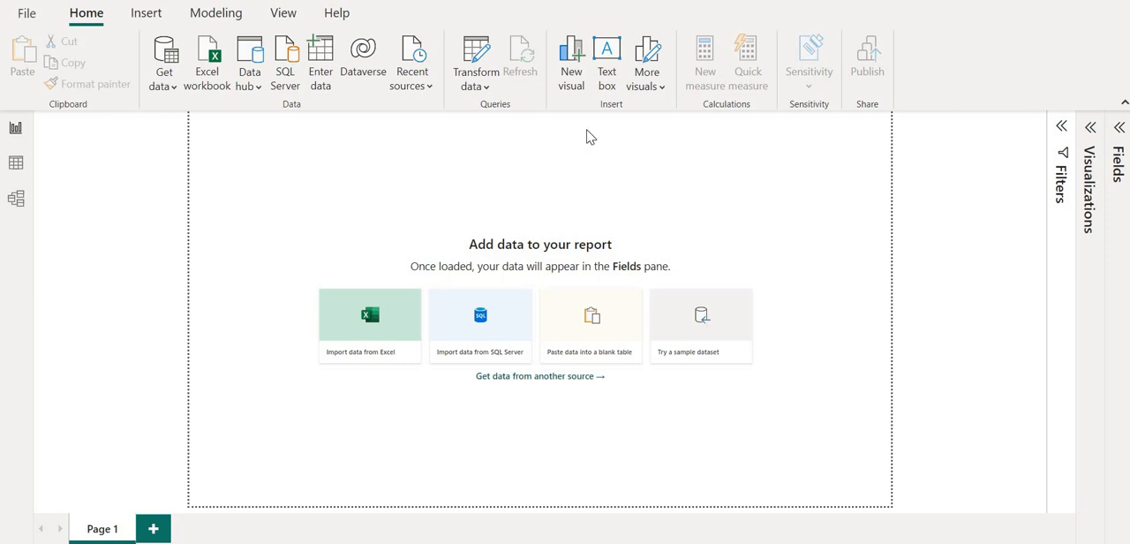
Get data from a Text/CSV source using the Riby Data Set file in the Downloads folder.
left_click(175, 88)
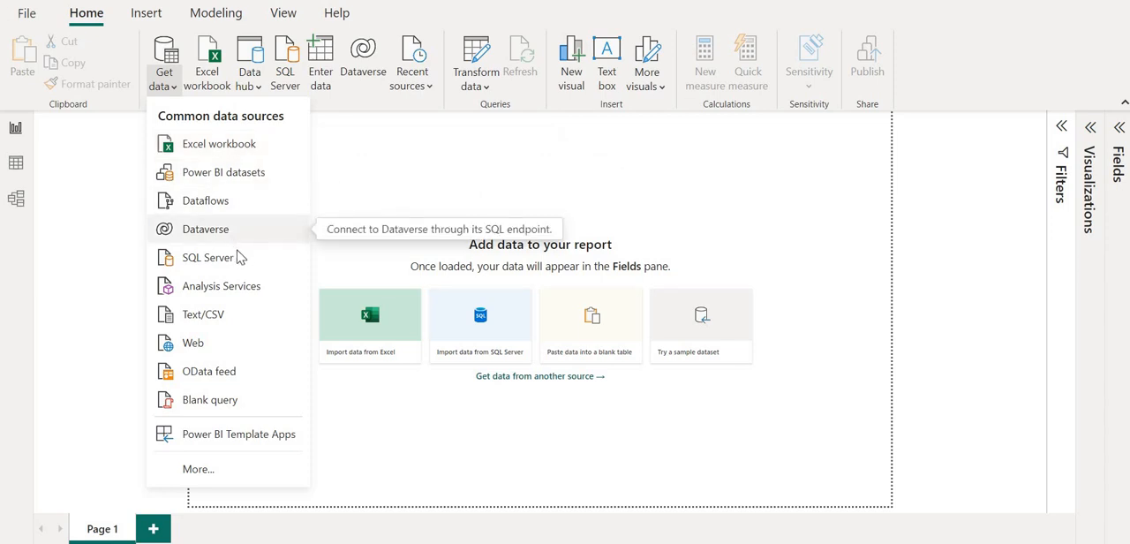
left_click(234, 323)
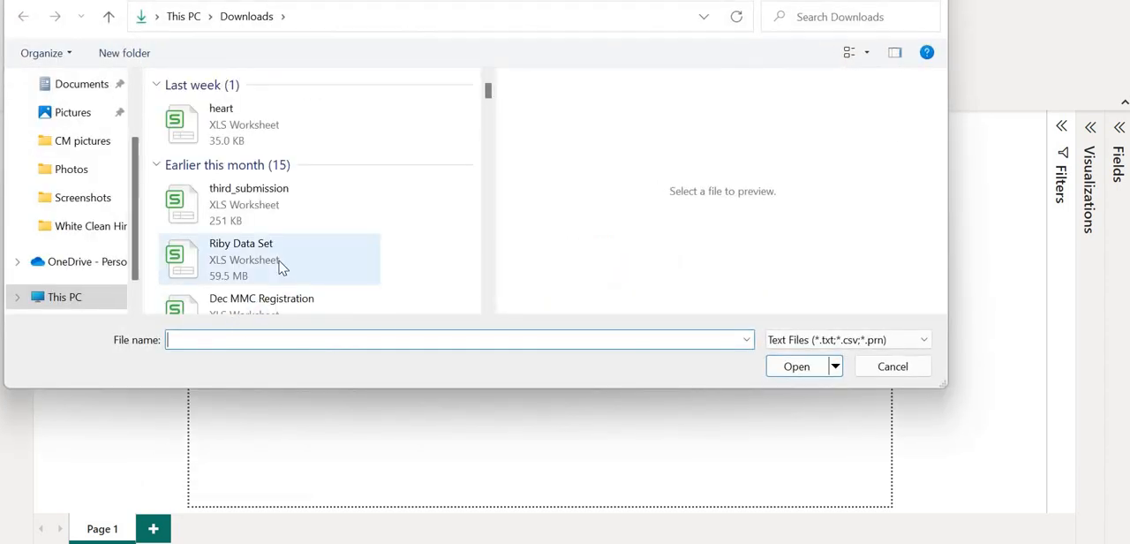
left_click(279, 267)
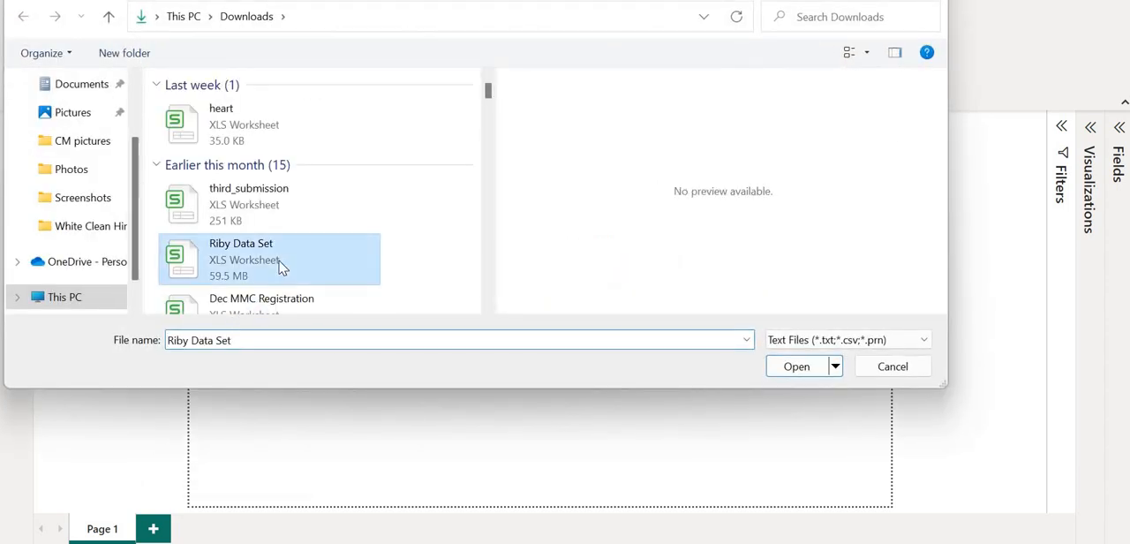
left_click(794, 369)
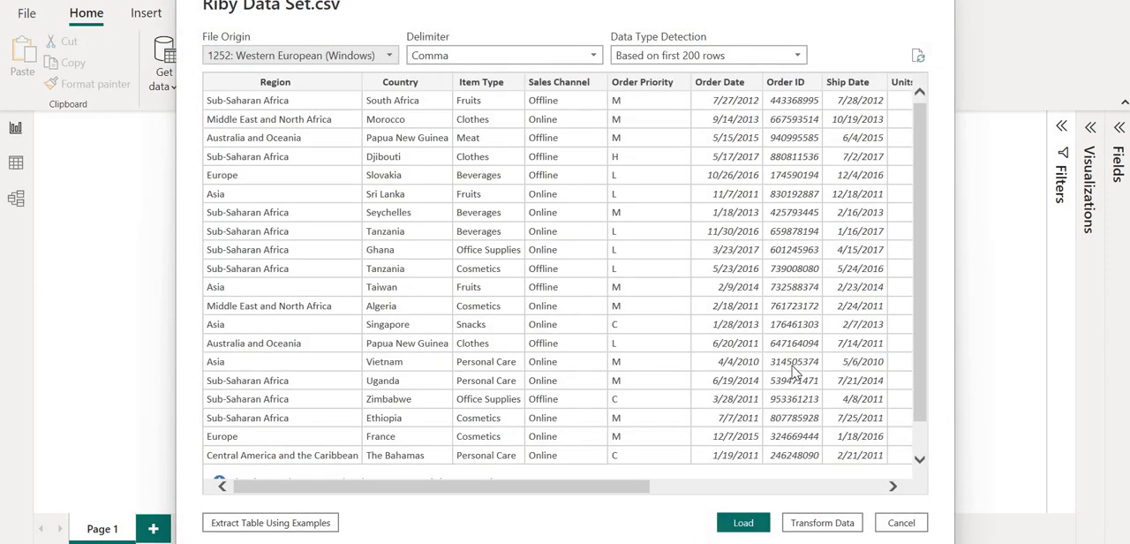
Load the previewed Riby Data Set into the report and look over its list of fields.
scroll(671, 259, "right", 5)
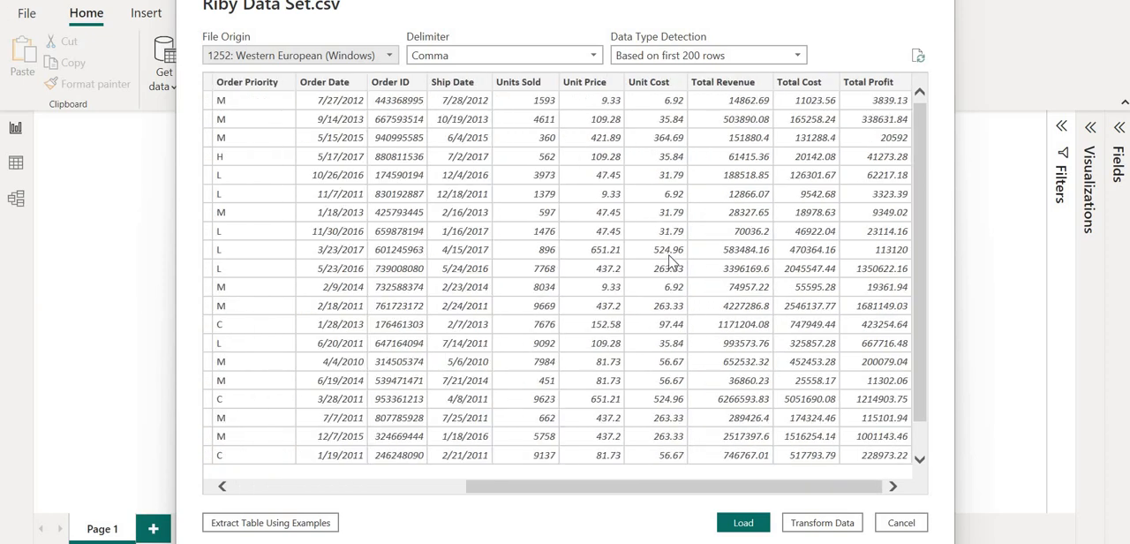
scroll(669, 260, "left", 5)
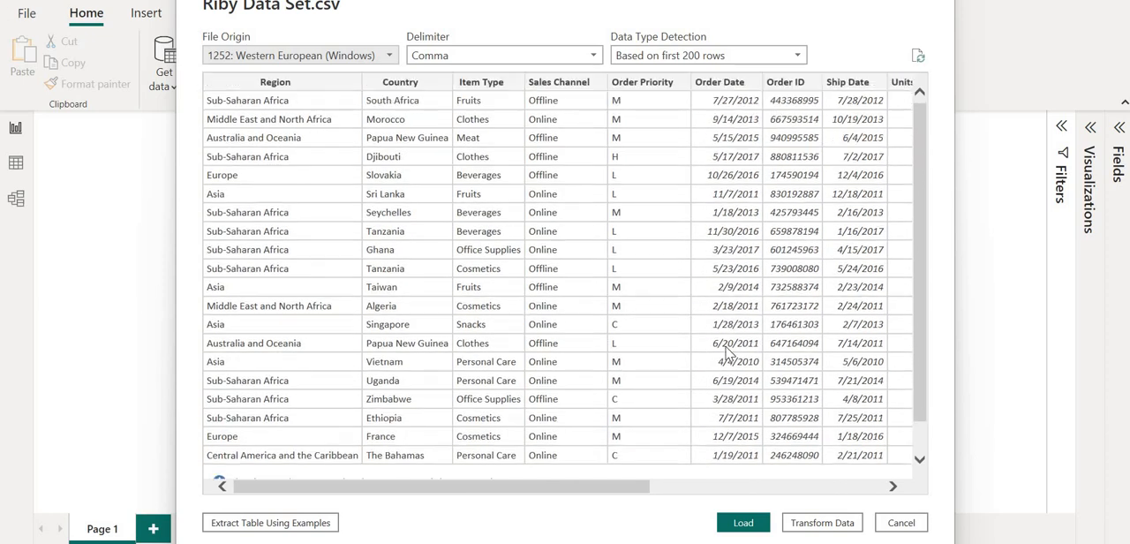
scroll(725, 351, "down", 2)
scroll(725, 352, "up", 2)
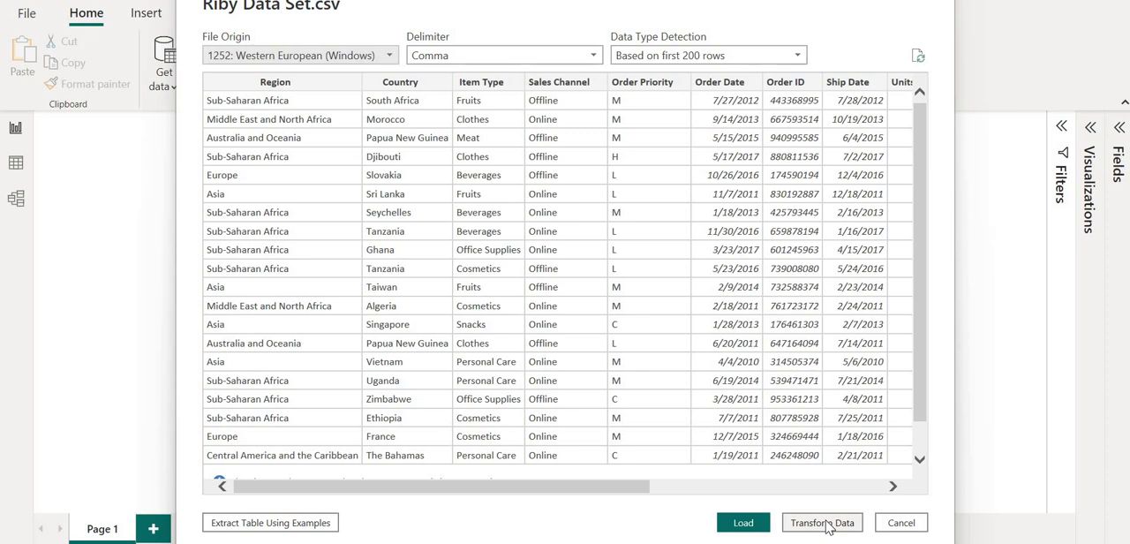
left_click(742, 522)
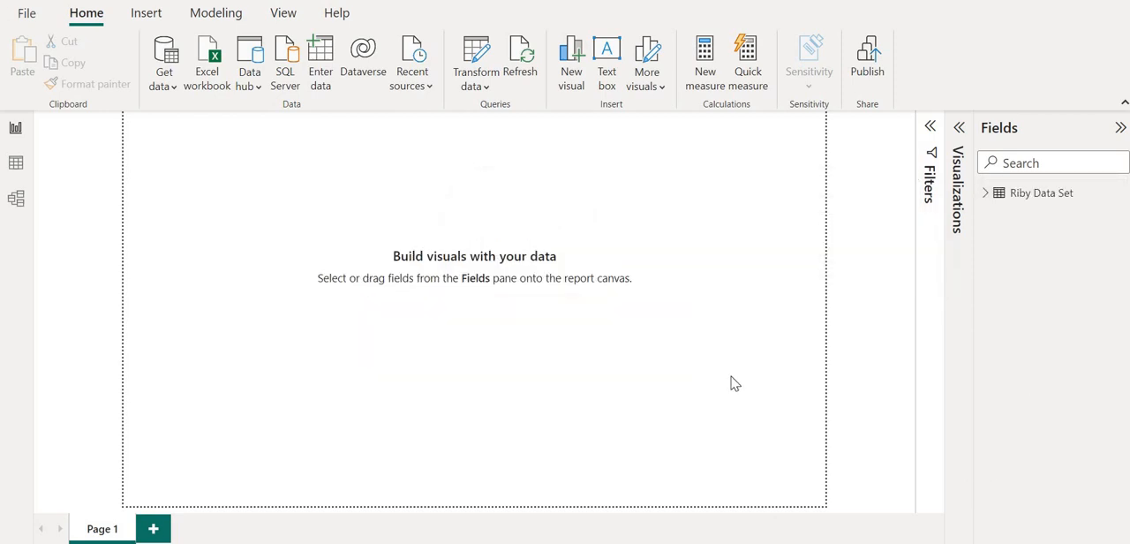
left_click(986, 194)
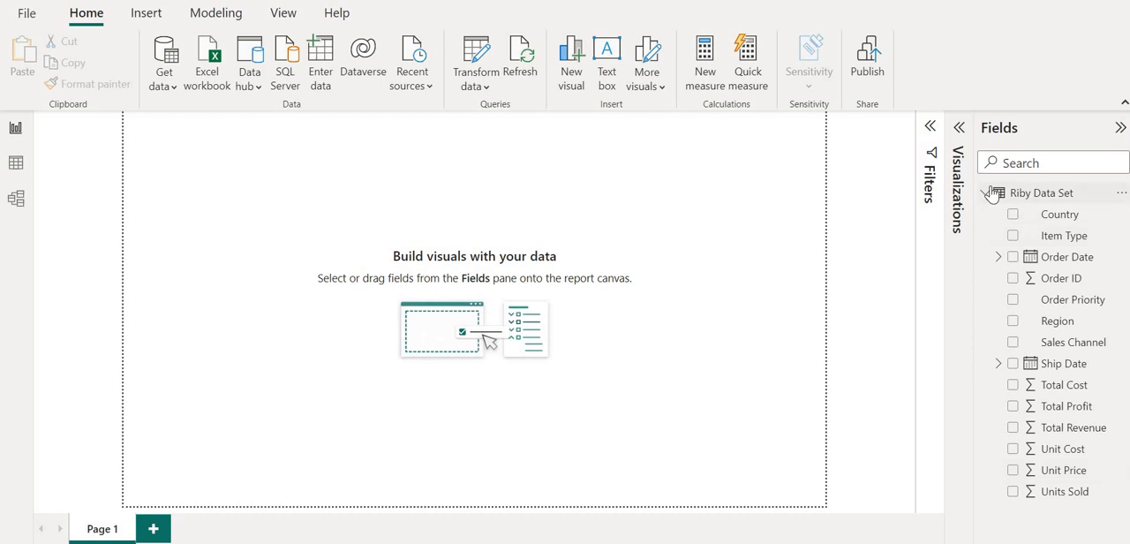
left_click(989, 194)
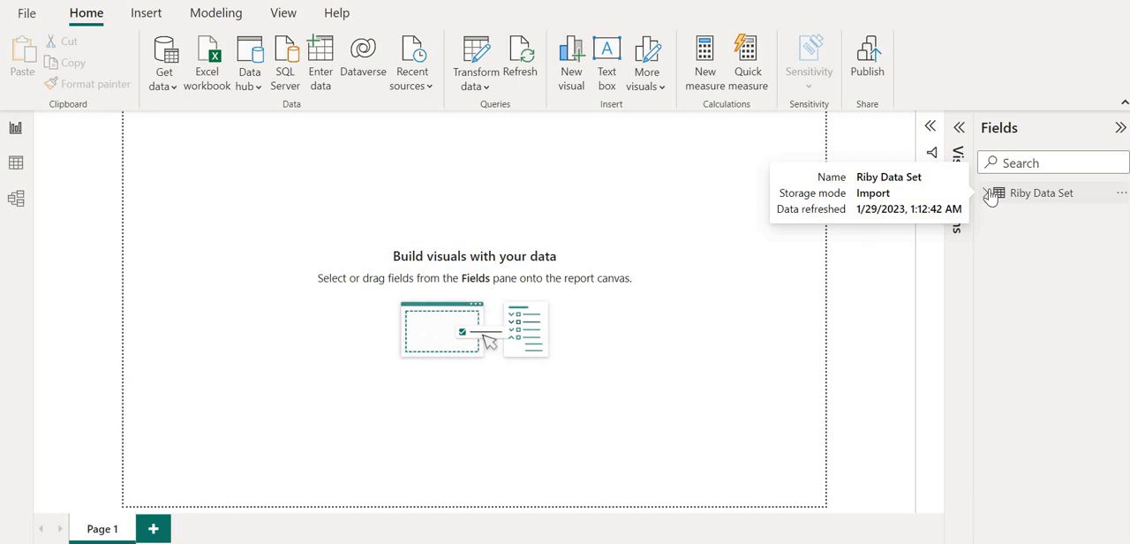
Insert a text box at the report page's upper-left corner and widen it across most of the page.
left_click(607, 60)
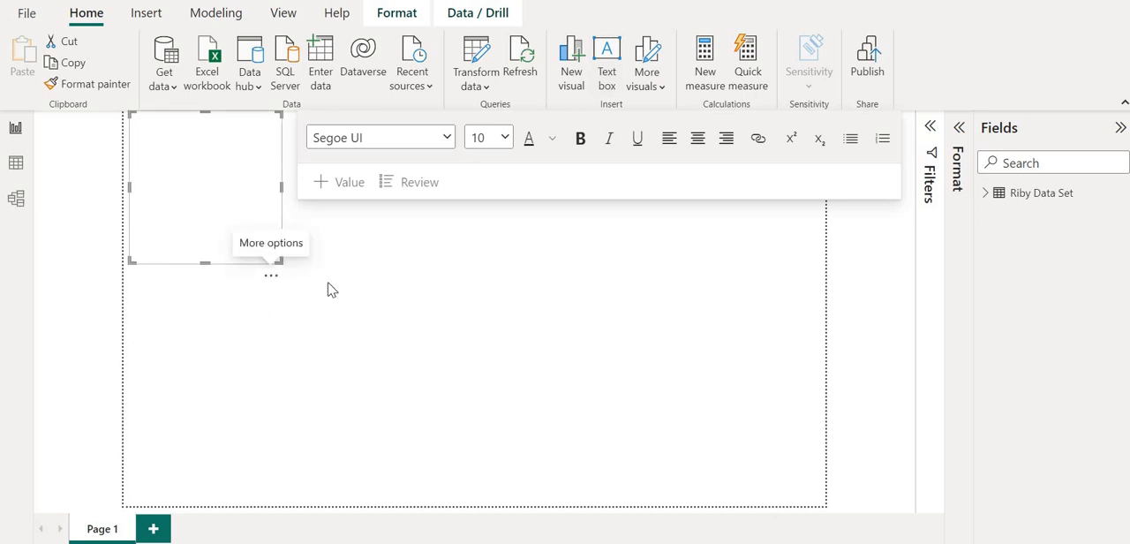
left_click(488, 298)
left_click_drag(488, 298, 237, 263)
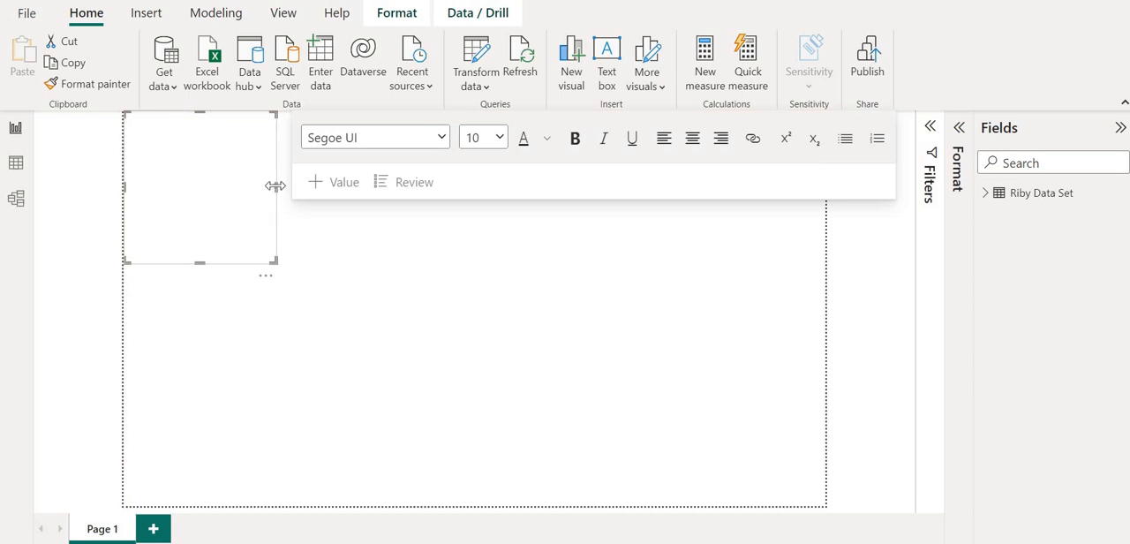
left_click_drag(527, 212, 804, 186)
Enter the title "Riby Financials Data Visualization" in the text box.
left_click(337, 145)
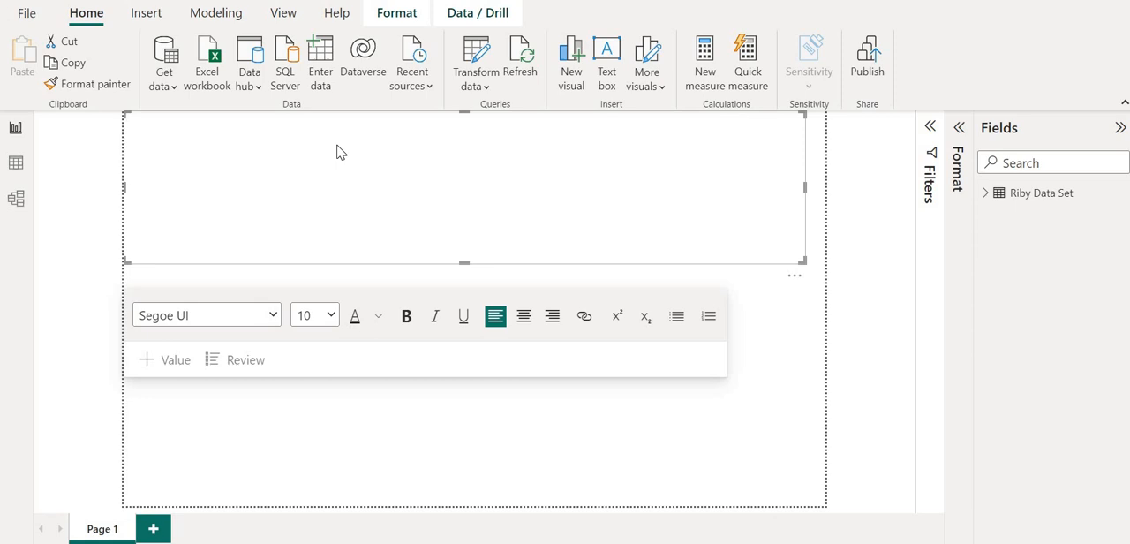
type("Riby Financials Data Visualisation")
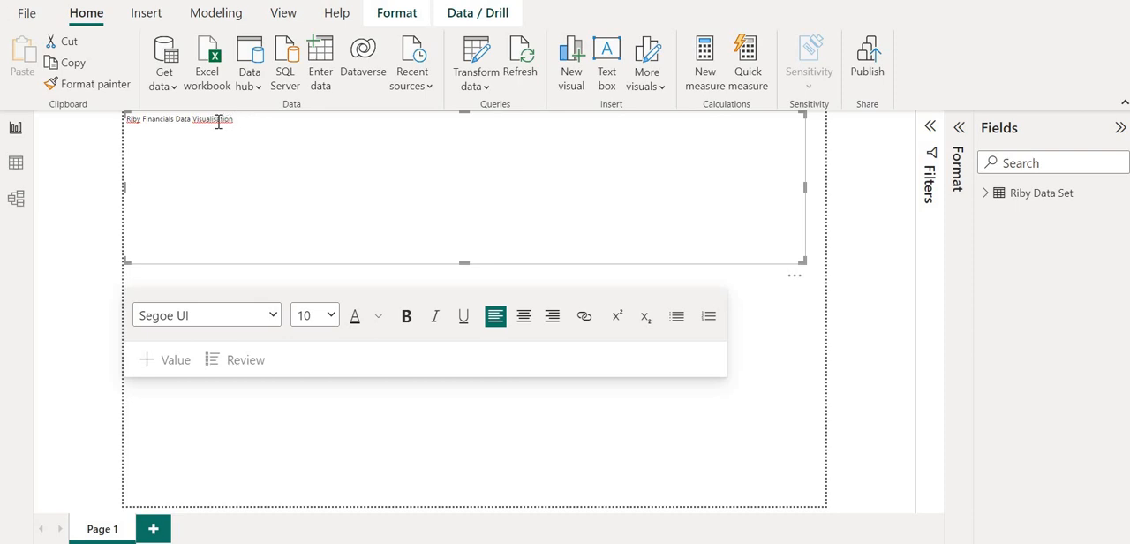
left_click(218, 120)
key("BackSpace")
type("z")
Center the whole title, make it bold and set its font size to 20.
key("ctrl+a")
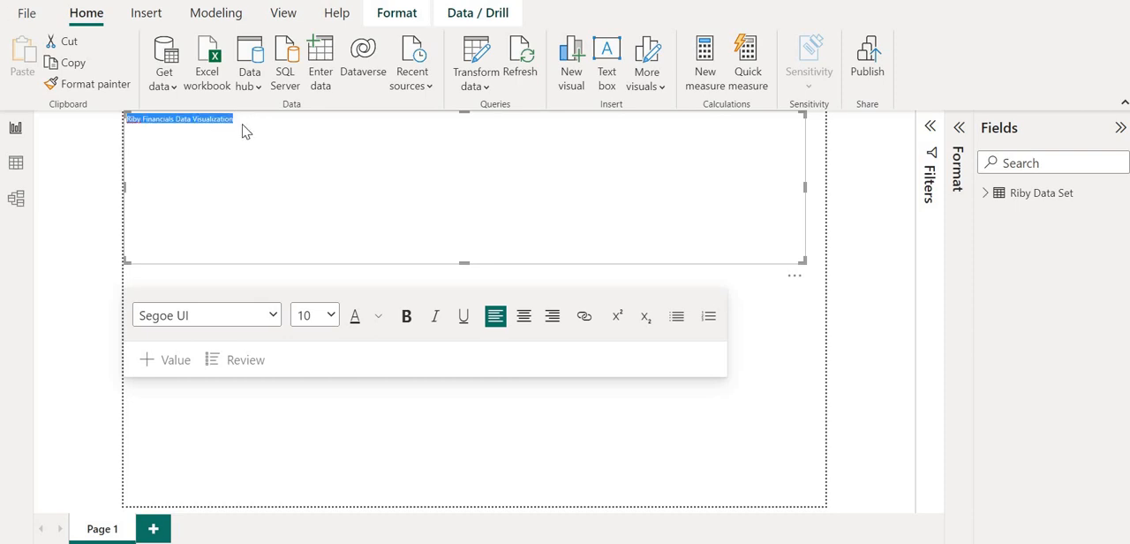
left_click(524, 318)
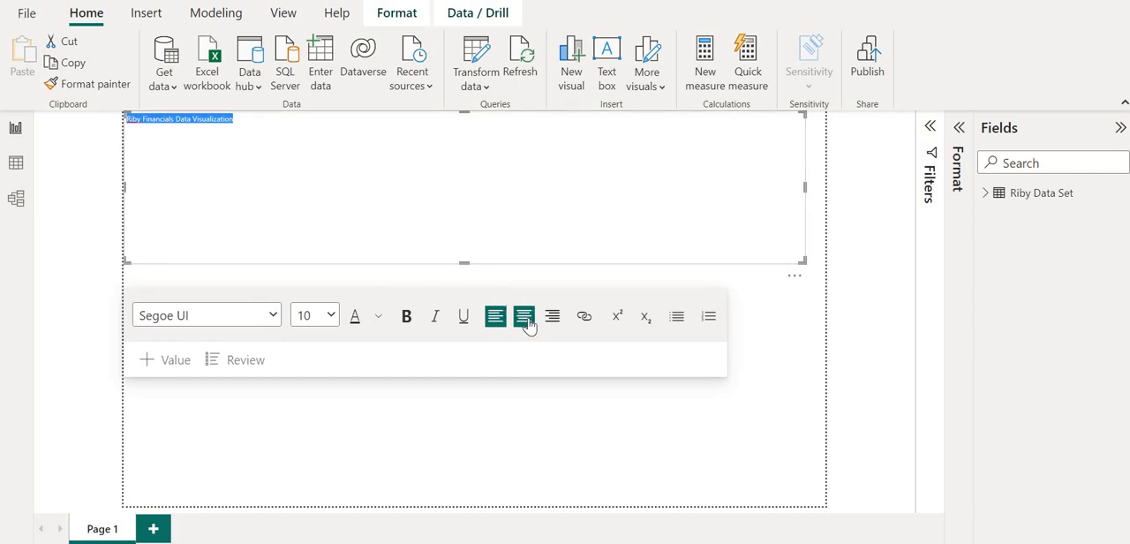
left_click(406, 318)
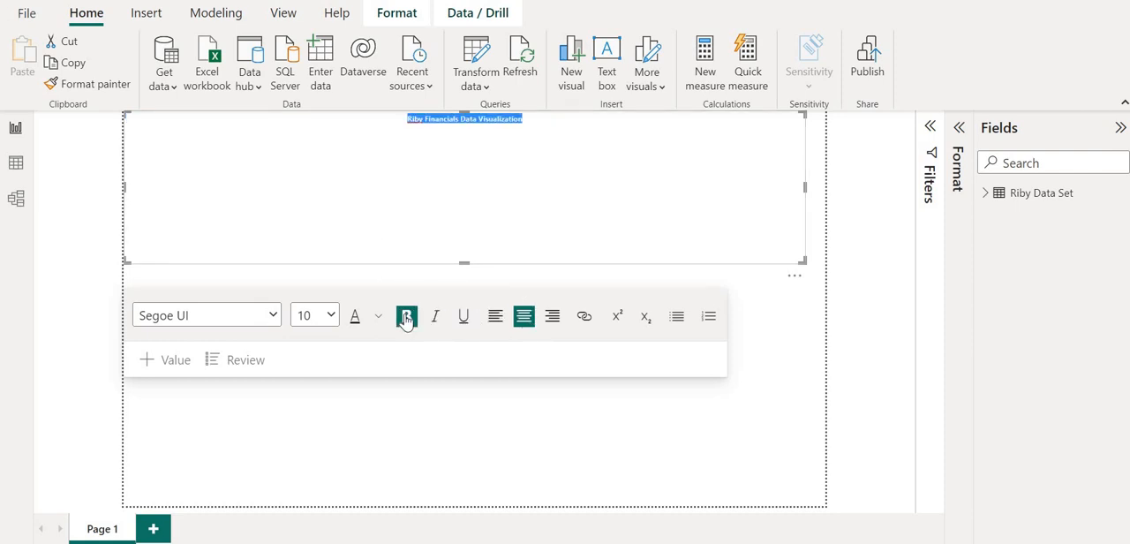
left_click(331, 318)
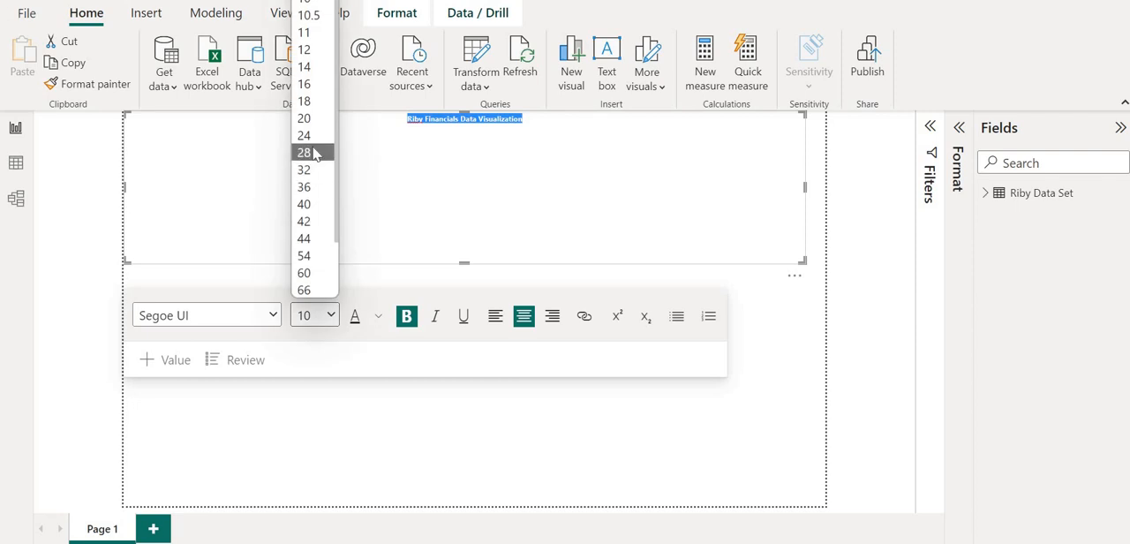
left_click(315, 153)
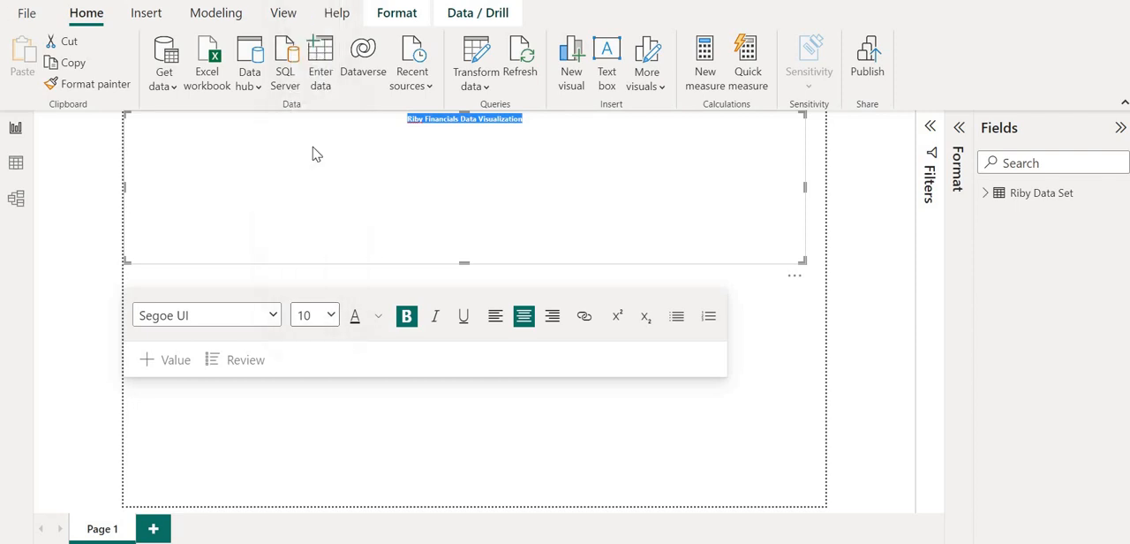
left_click(332, 316)
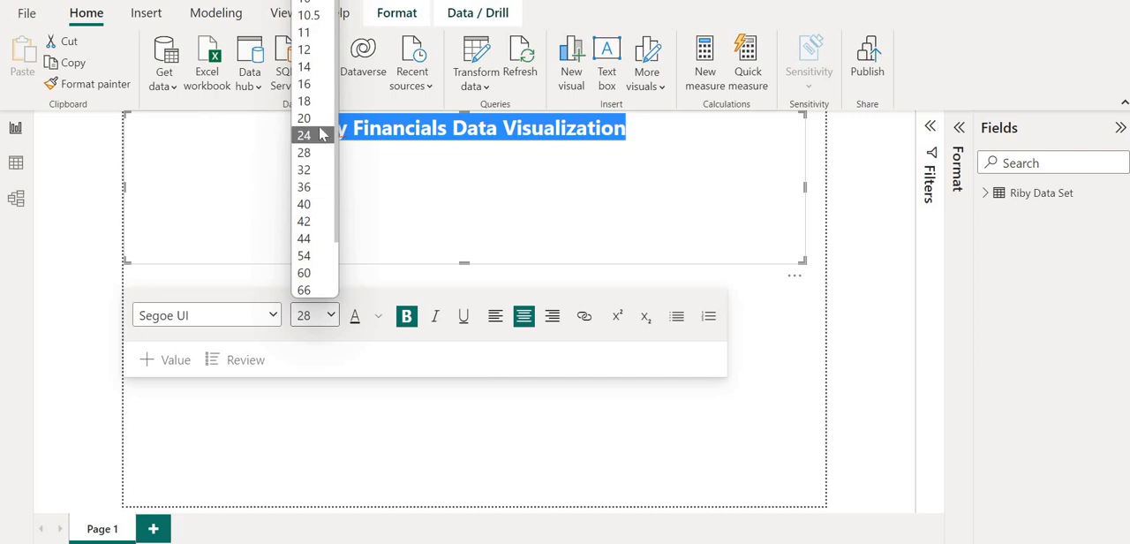
left_click(318, 119)
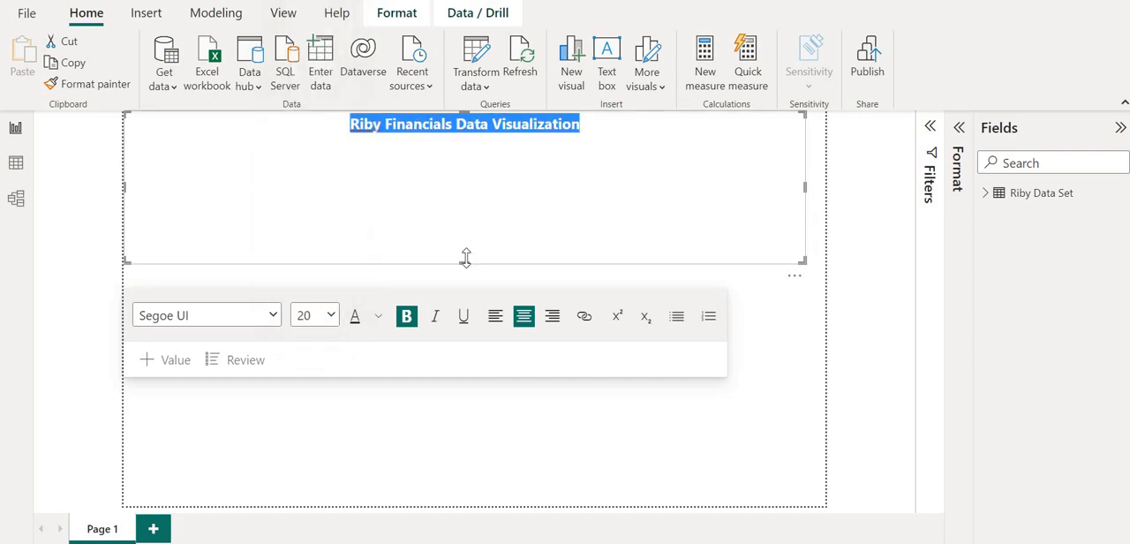
Reduce the title text box's height to one line and extend it to the page's full width.
left_click_drag(466, 257, 527, 139)
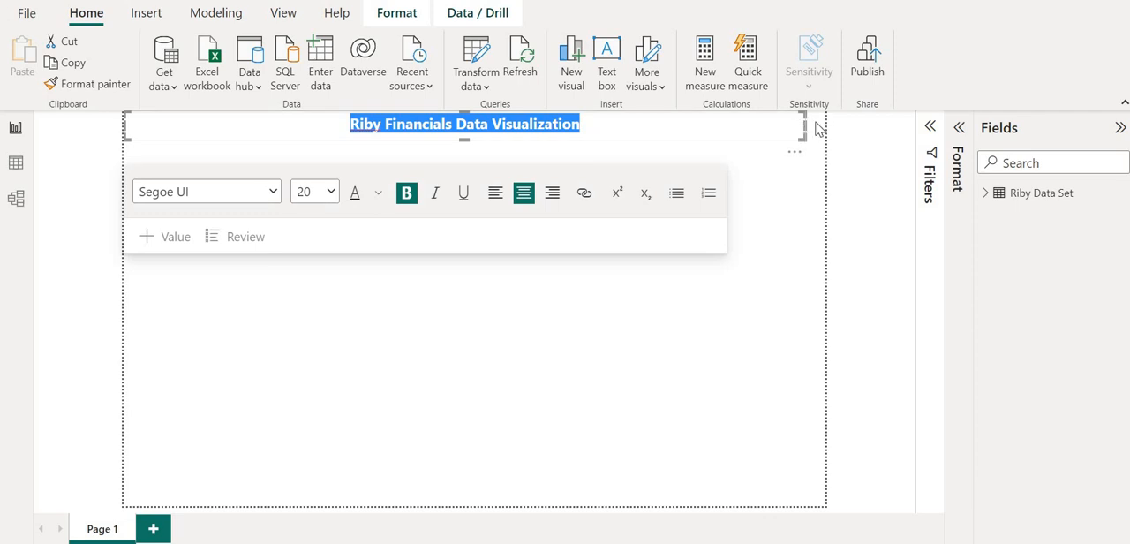
left_click_drag(818, 129, 834, 126)
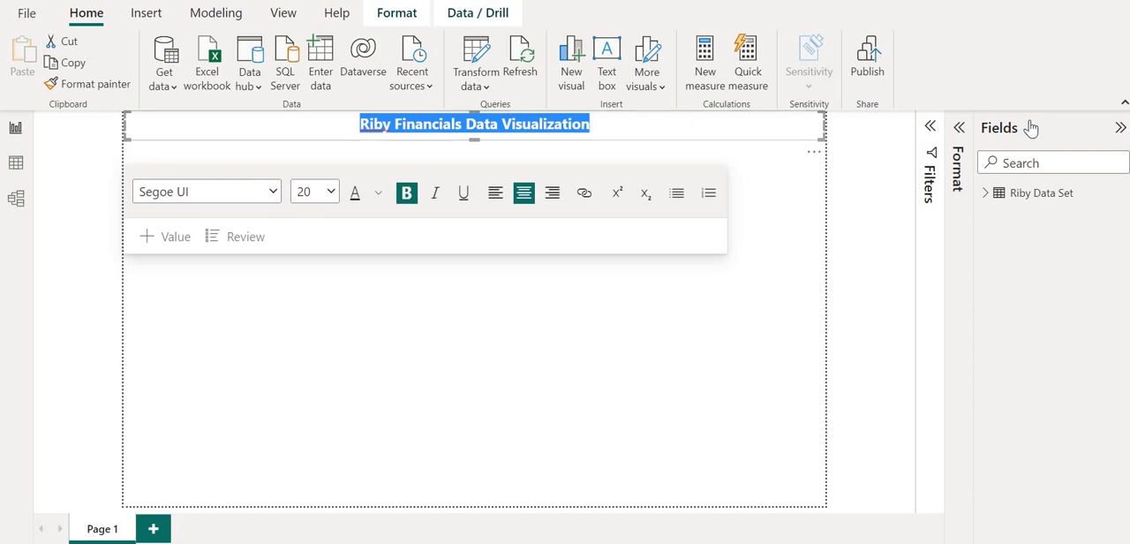
Give the title text box a light blue background with 0% transparency.
left_click(959, 130)
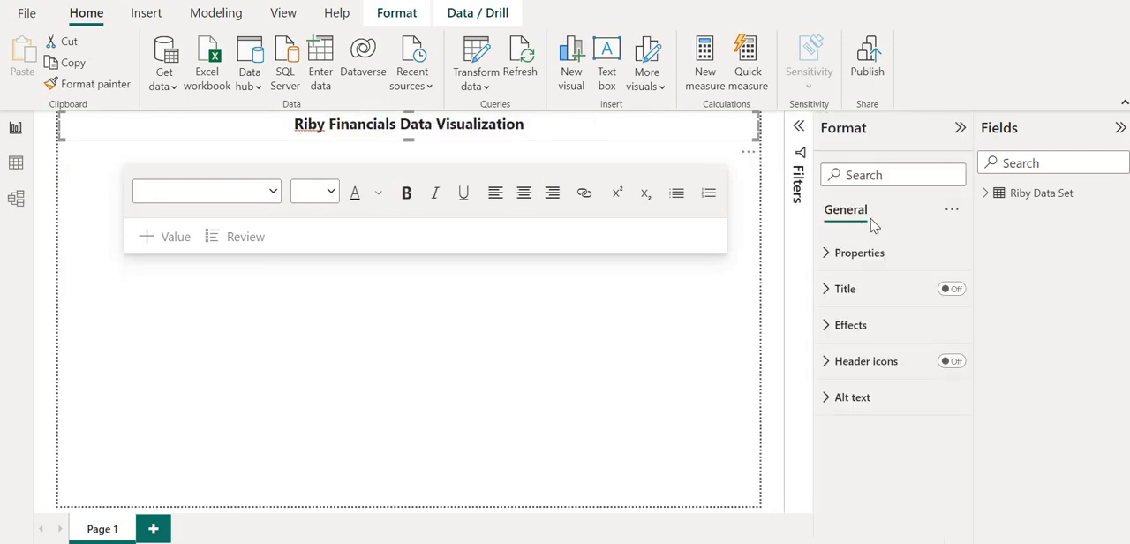
left_click(825, 326)
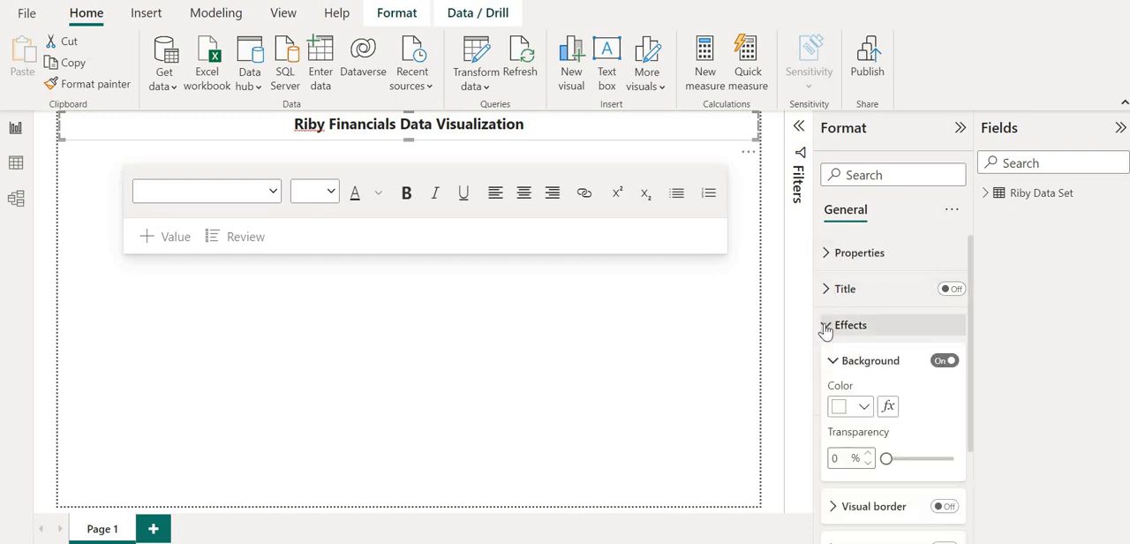
scroll(847, 415, "down", 1)
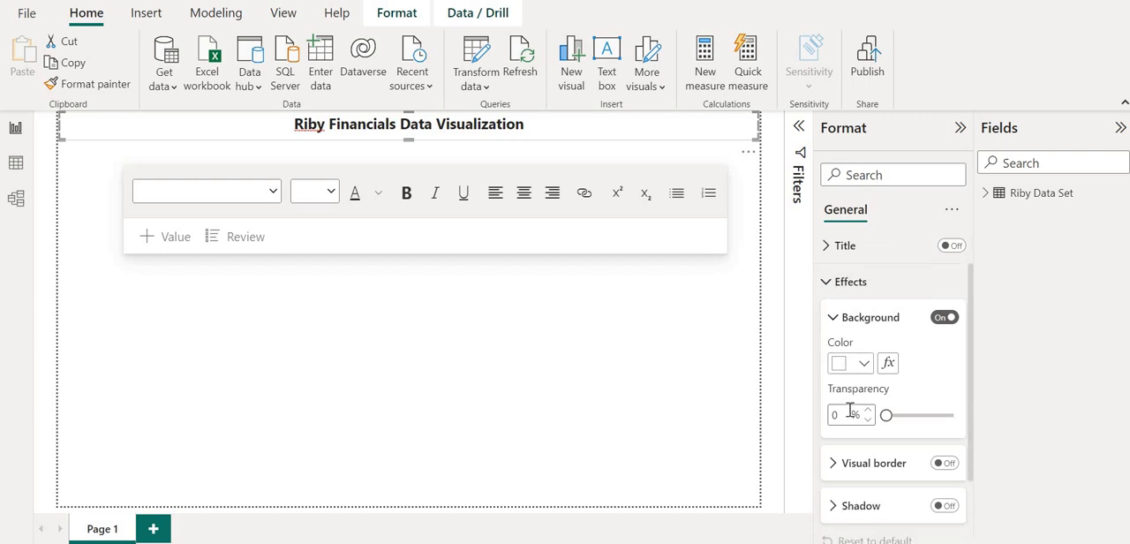
left_click(864, 362)
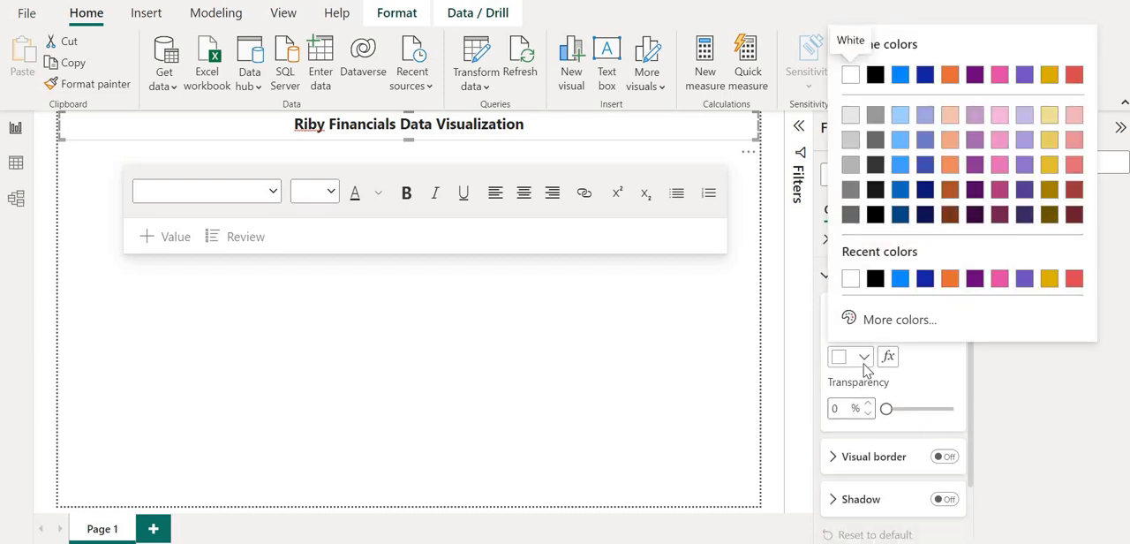
left_click(899, 119)
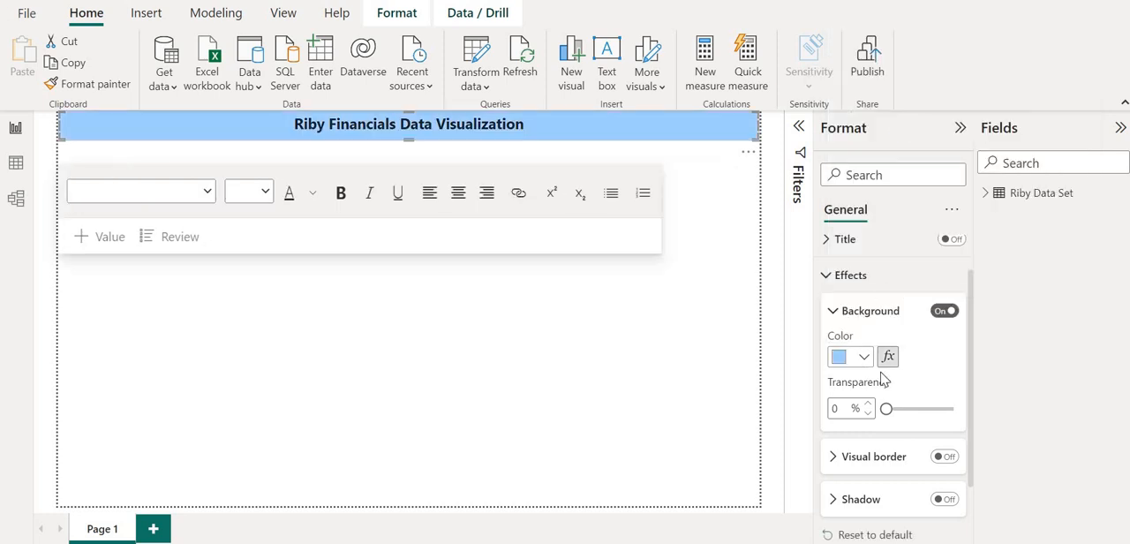
mouse_move(883, 407)
left_mouse_down()
mouse_move(913, 408)
mouse_move(888, 406)
left_mouse_up()
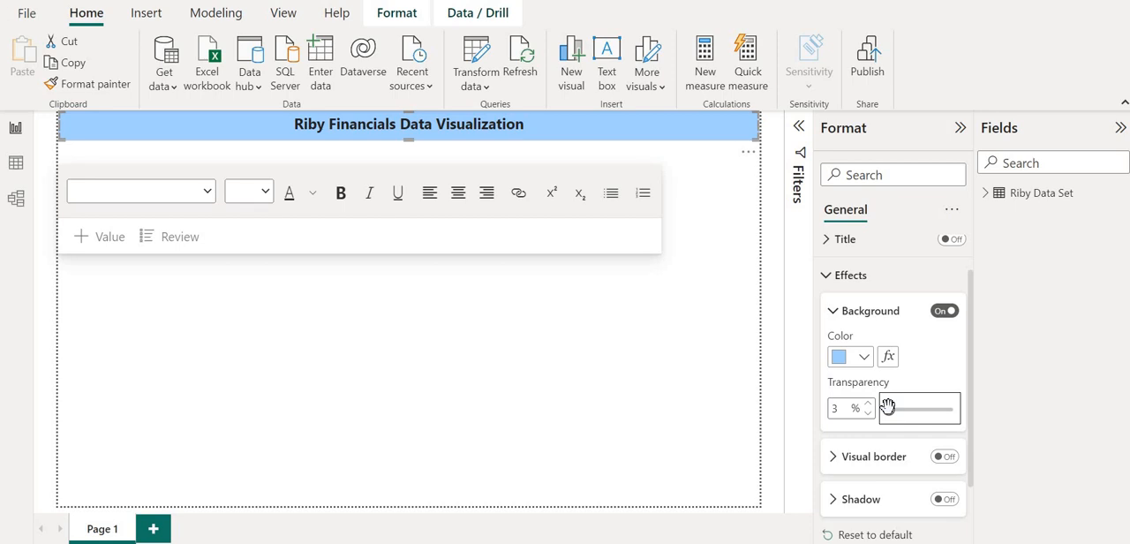
left_click_drag(887, 405, 873, 413)
scroll(873, 415, "down", 1)
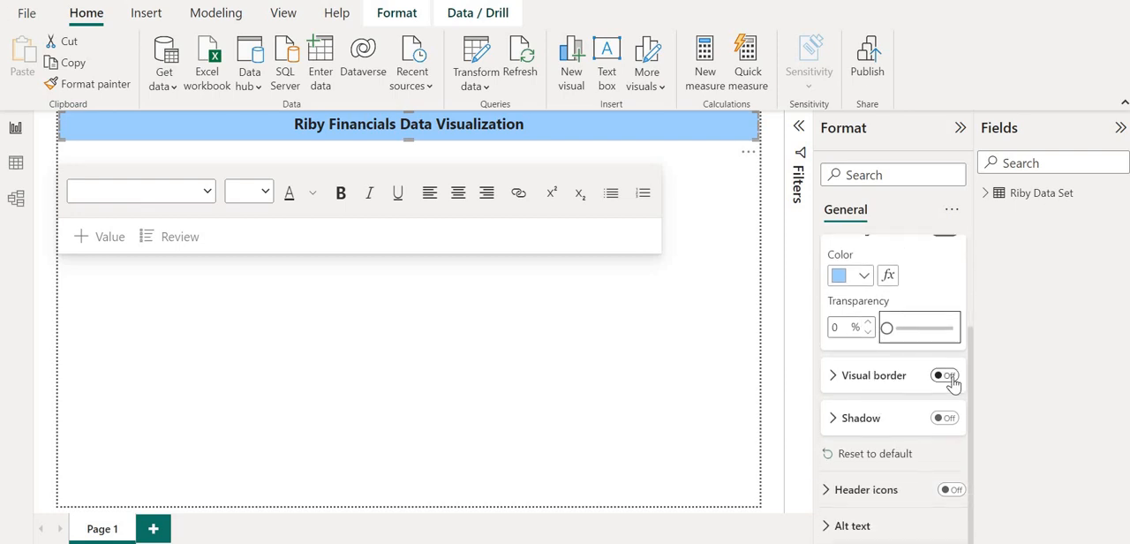
Try out a visual border on the title text box and switch it off again.
left_click(946, 376)
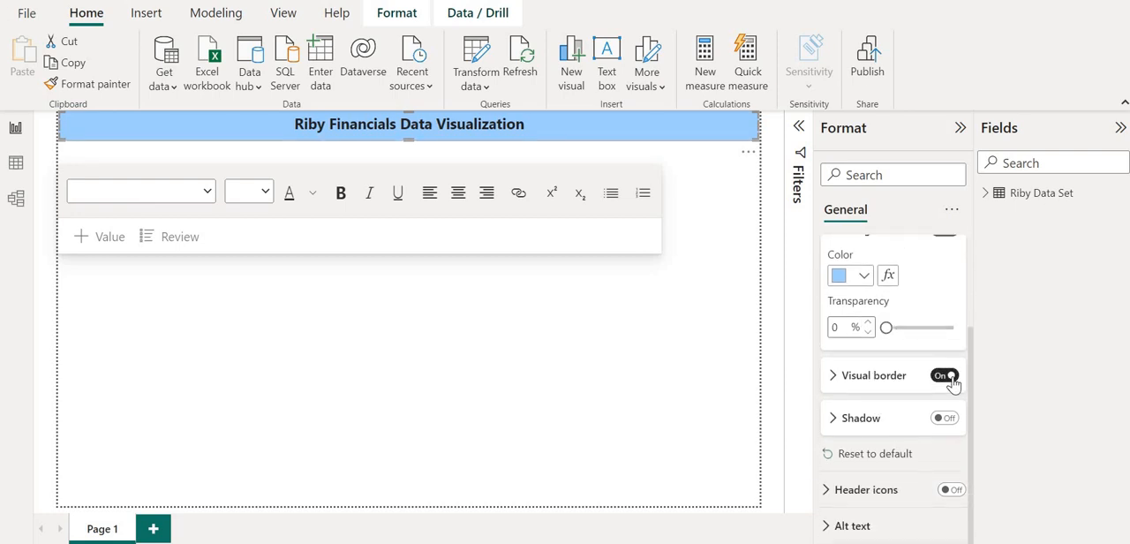
left_click(449, 348)
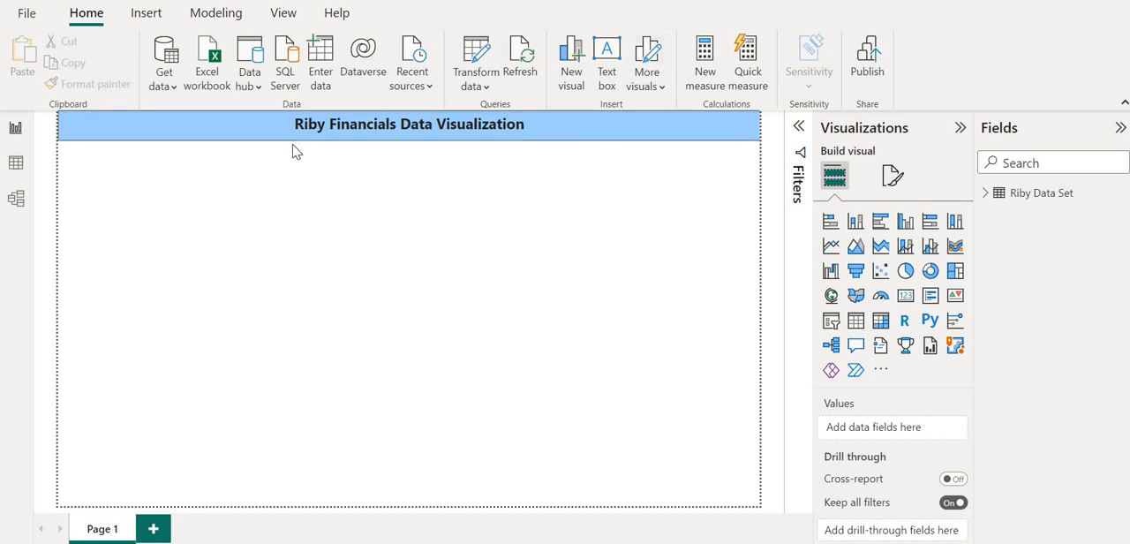
left_click(892, 176)
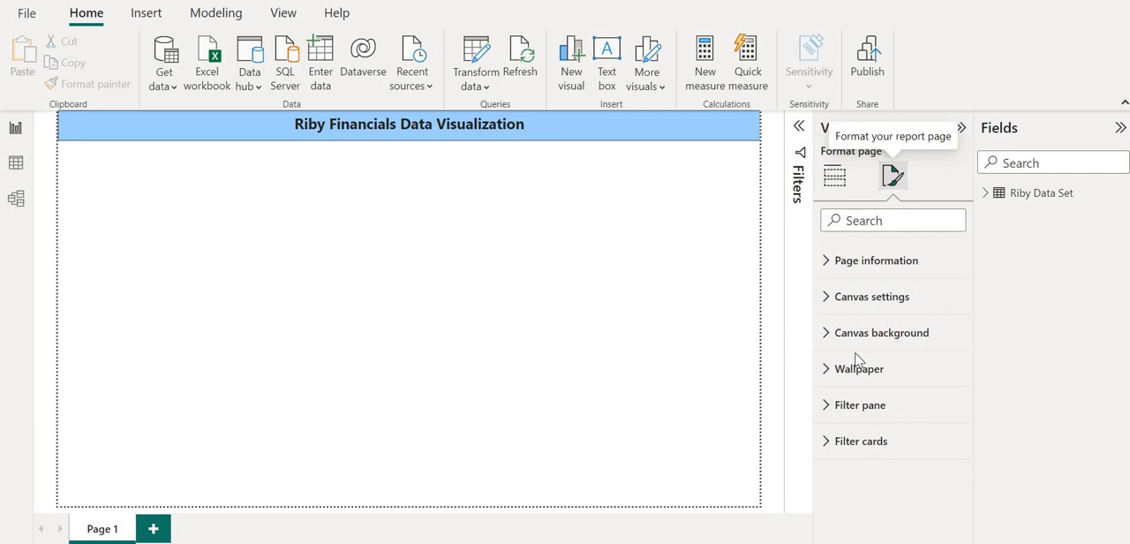
left_click(571, 130)
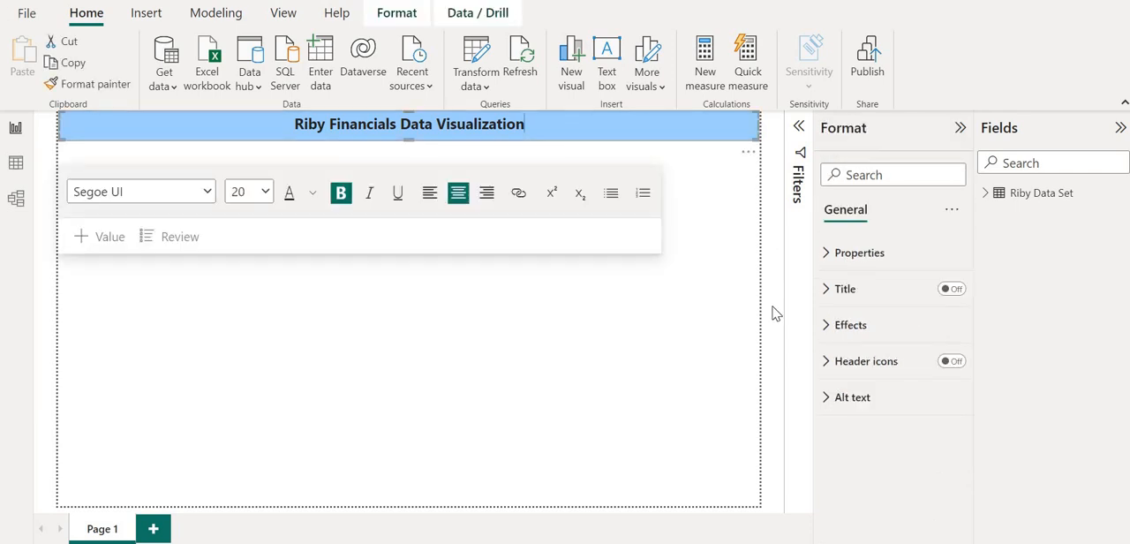
left_click(829, 326)
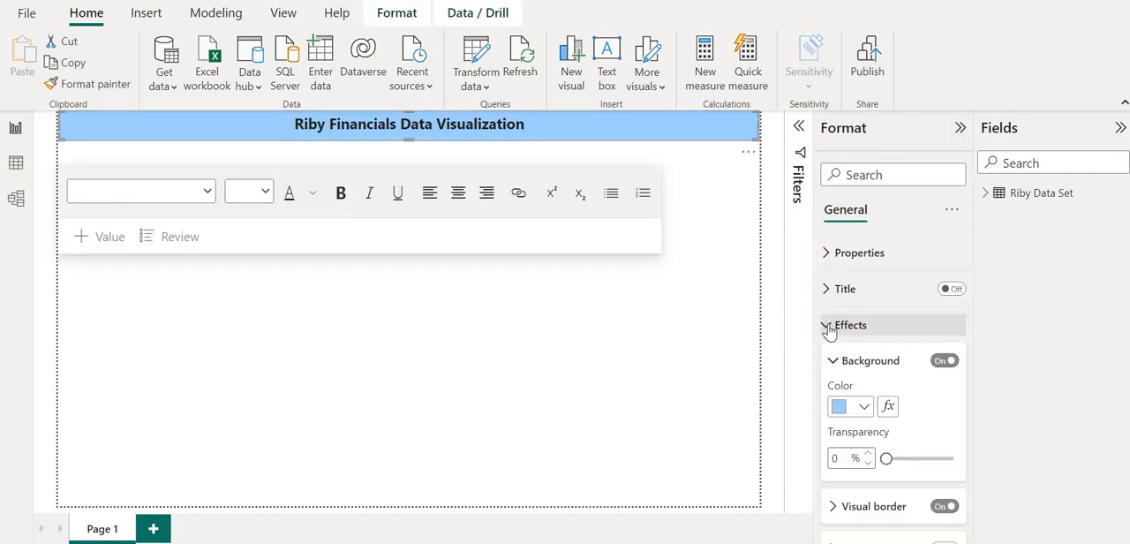
scroll(909, 355, "down", 2)
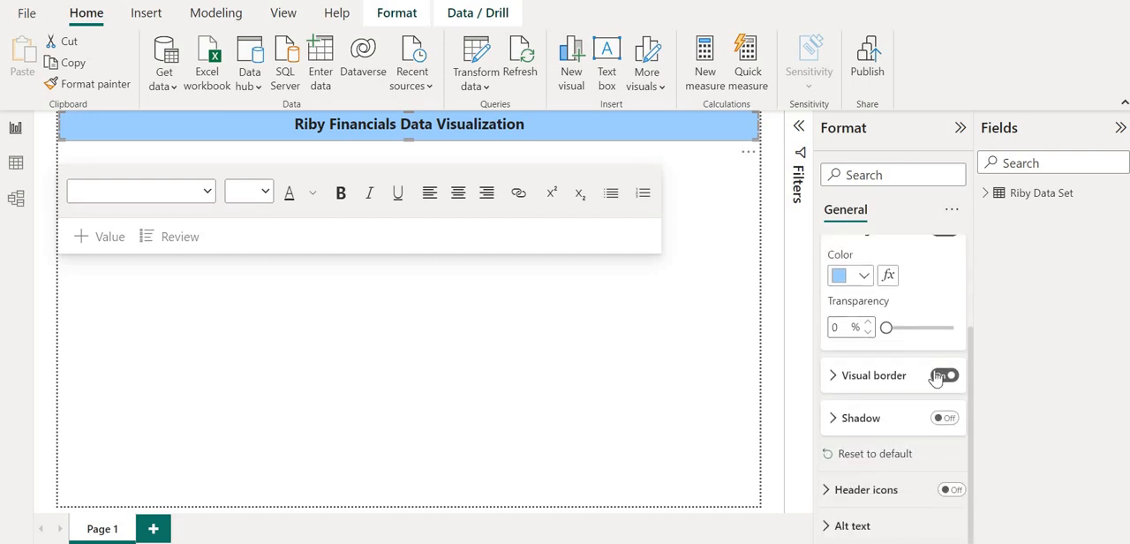
left_click(942, 376)
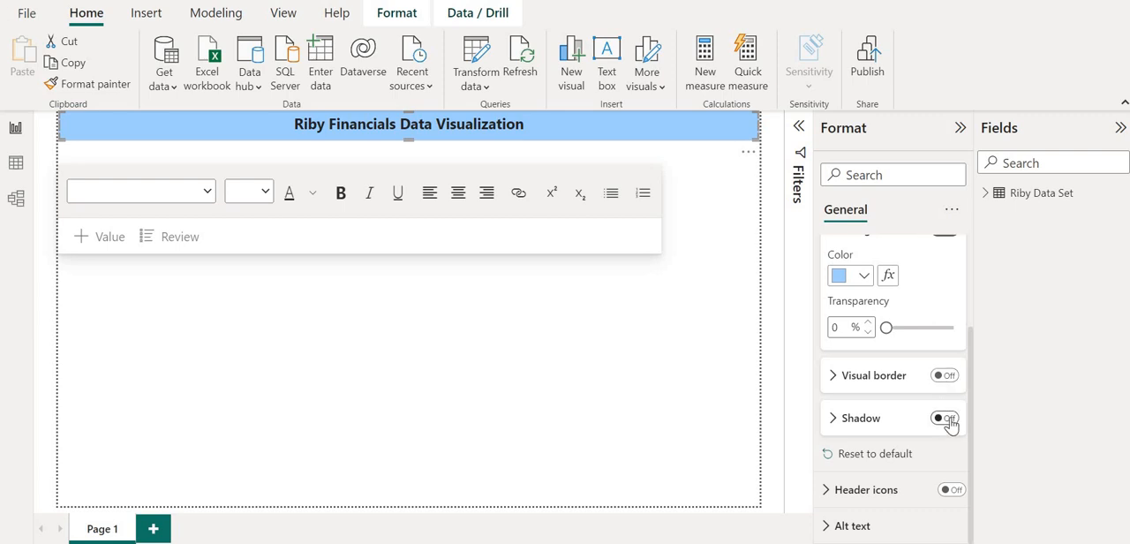
Try out a shadow on the title text box and switch it off again.
left_click(945, 419)
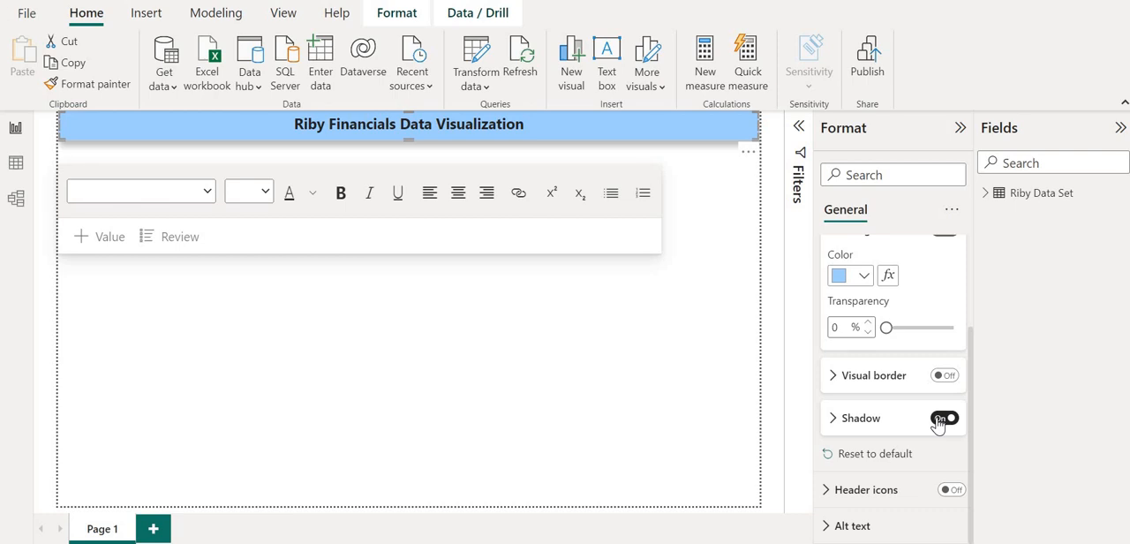
left_click(941, 419)
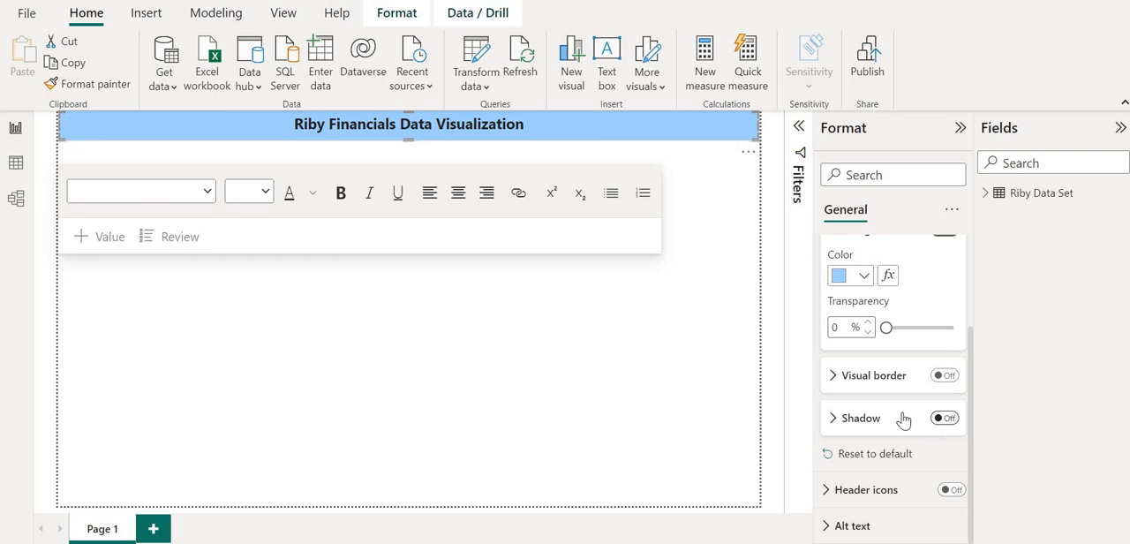
scroll(890, 417, "up", 3)
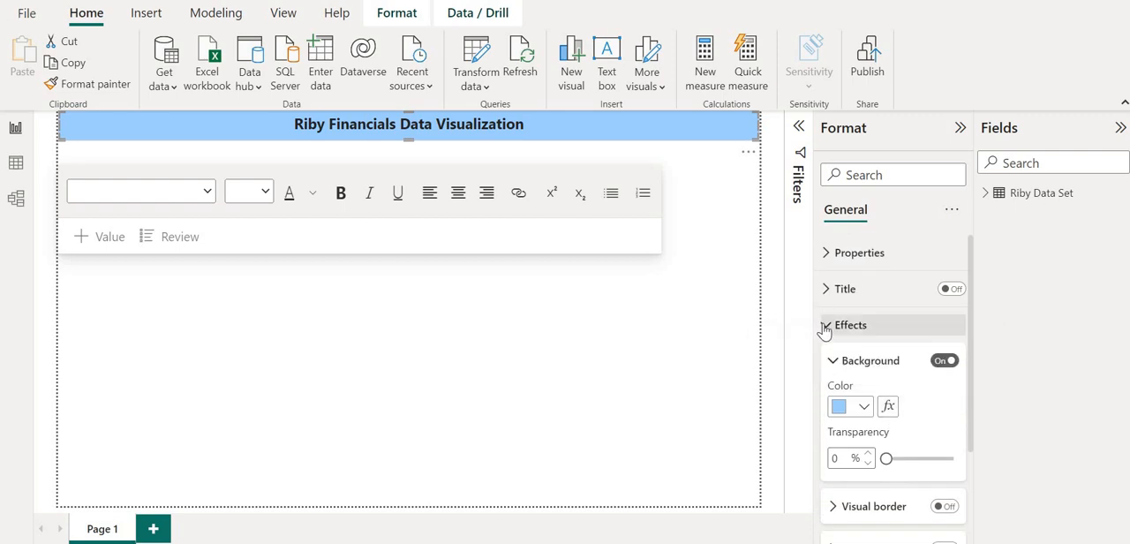
left_click(825, 329)
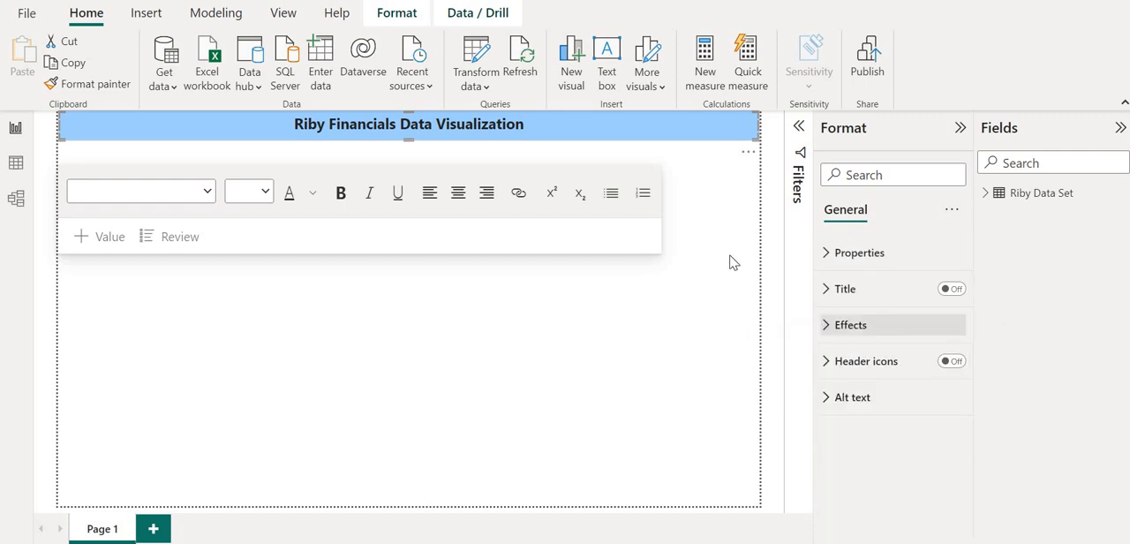
left_click(632, 322)
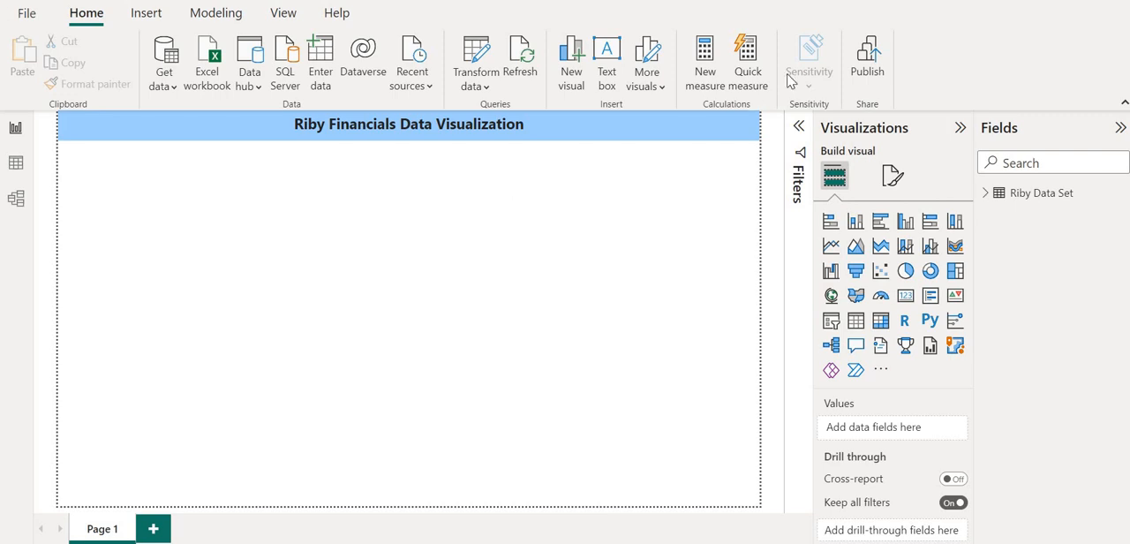
Insert a Card visual, shrink it to a small box and place it just below the title banner near the page's left edge.
left_click(983, 196)
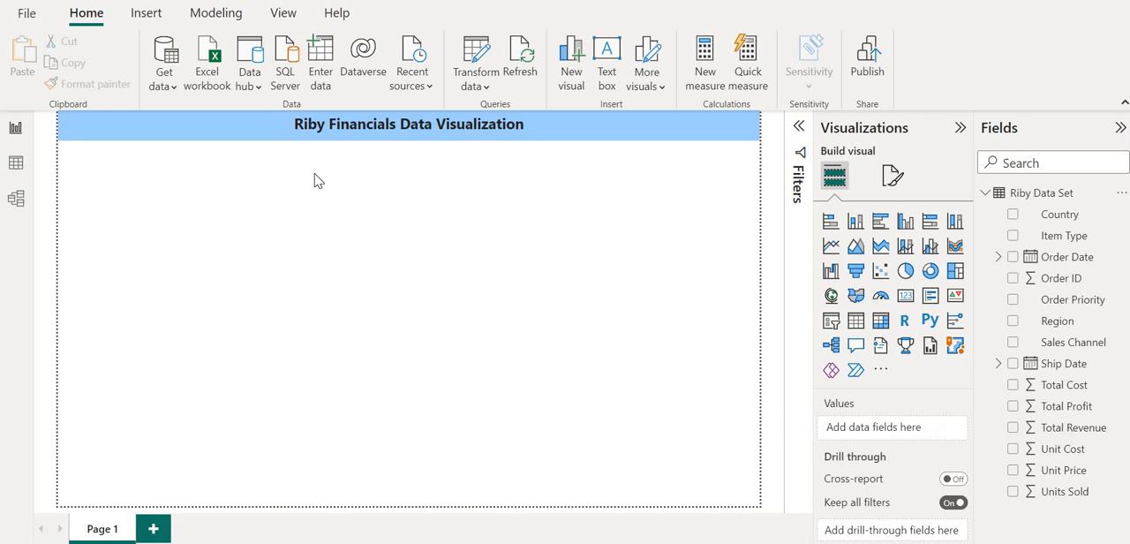
left_click(905, 296)
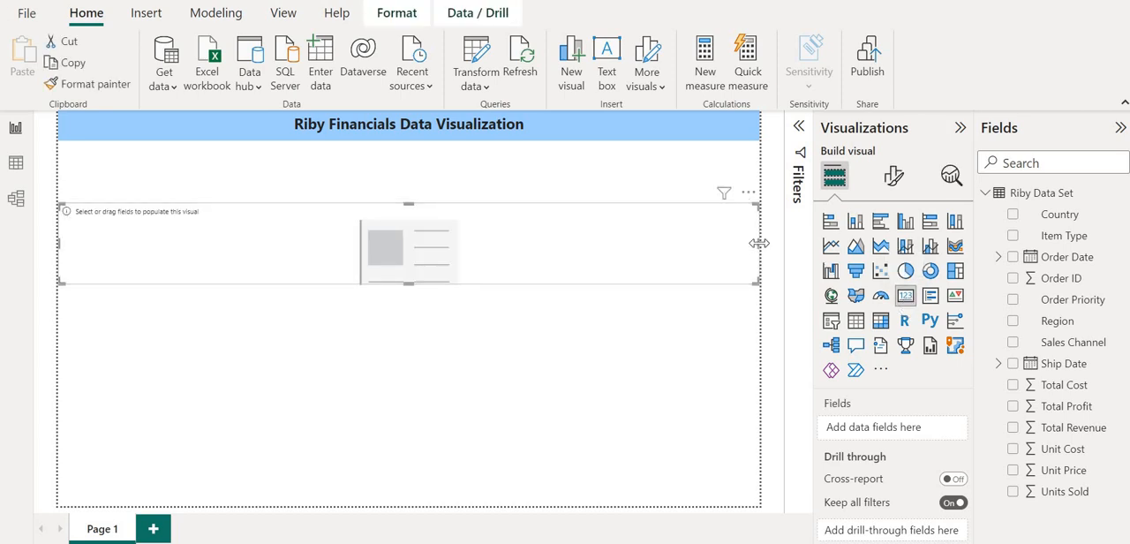
left_click_drag(759, 242, 165, 188)
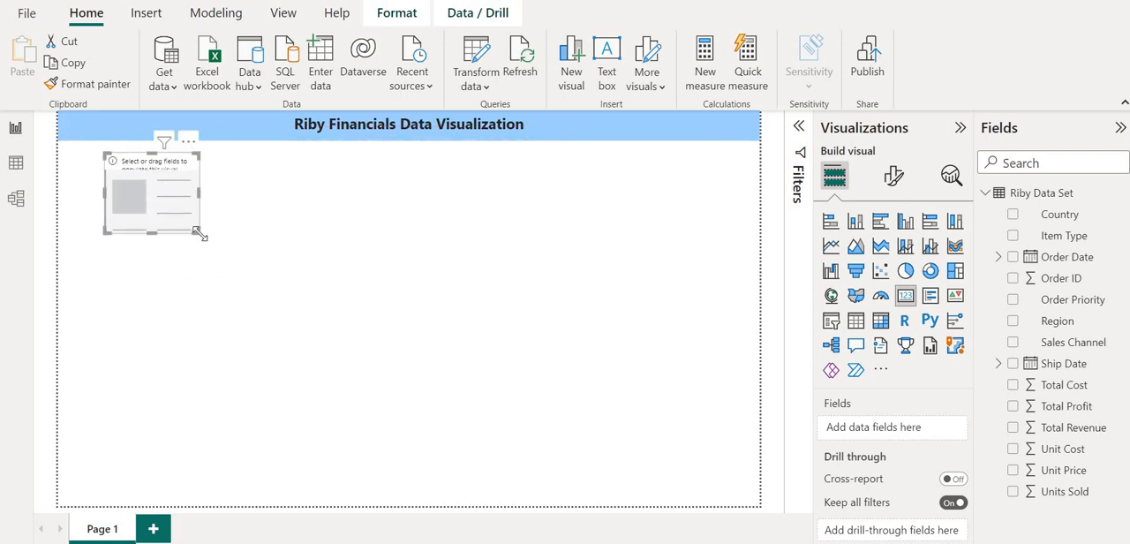
left_click_drag(200, 233, 169, 205)
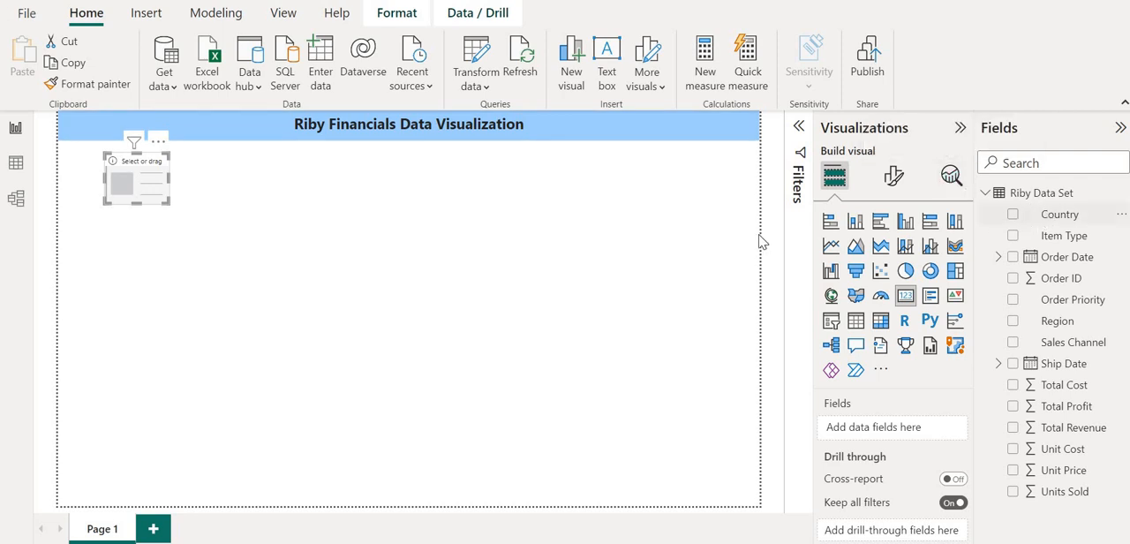
Show the Country field in the card as Count (Distinct) and enlarge the card slightly to fit its label.
left_click(1015, 218)
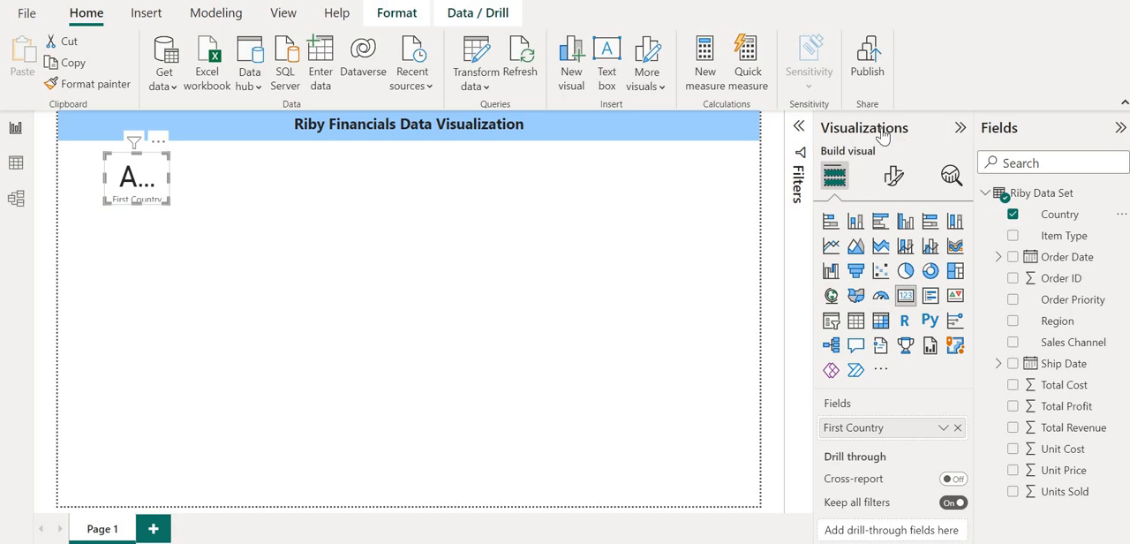
left_click(944, 428)
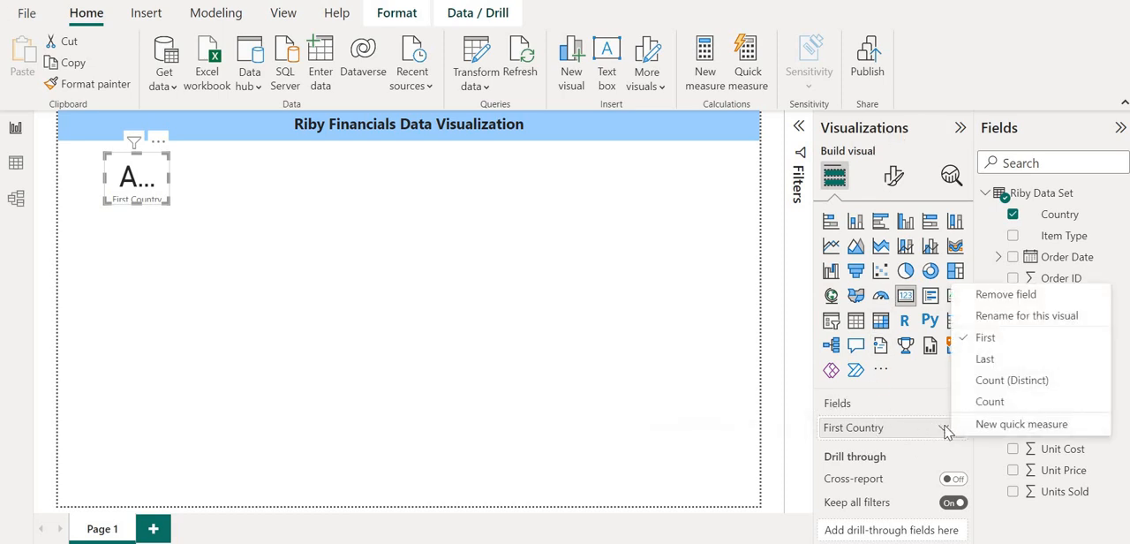
left_click(988, 387)
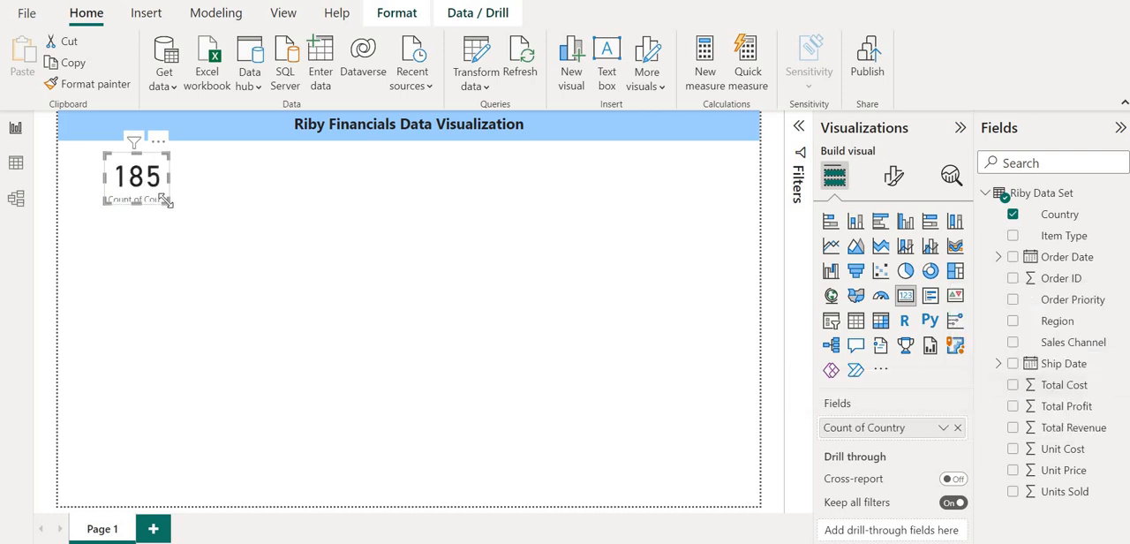
left_click_drag(169, 202, 182, 216)
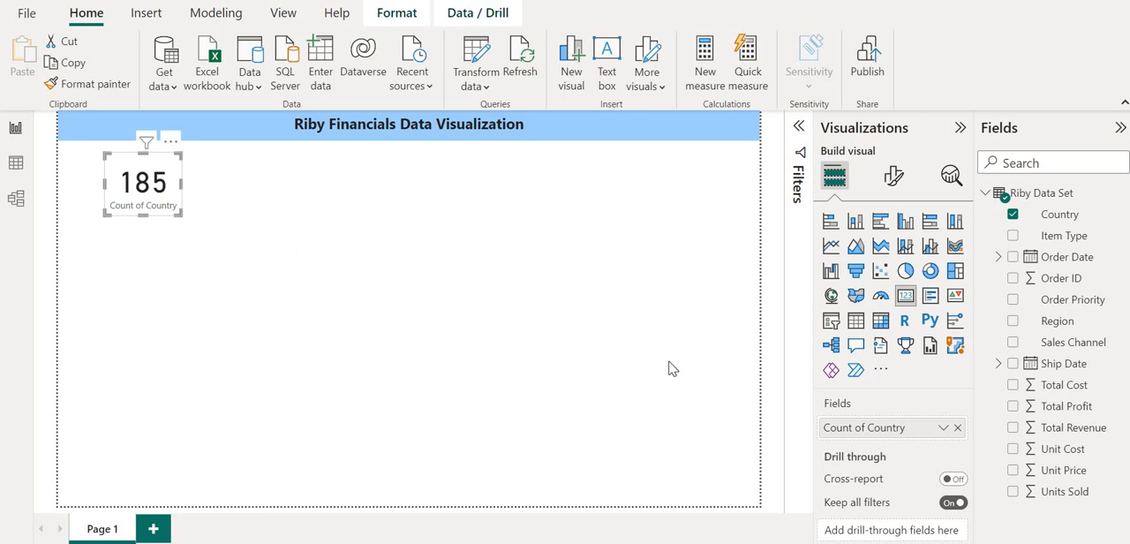
Try the plain Count of Country in a widened card, and go back to Count (Distinct) in a narrower one.
left_click(943, 428)
left_click(986, 381)
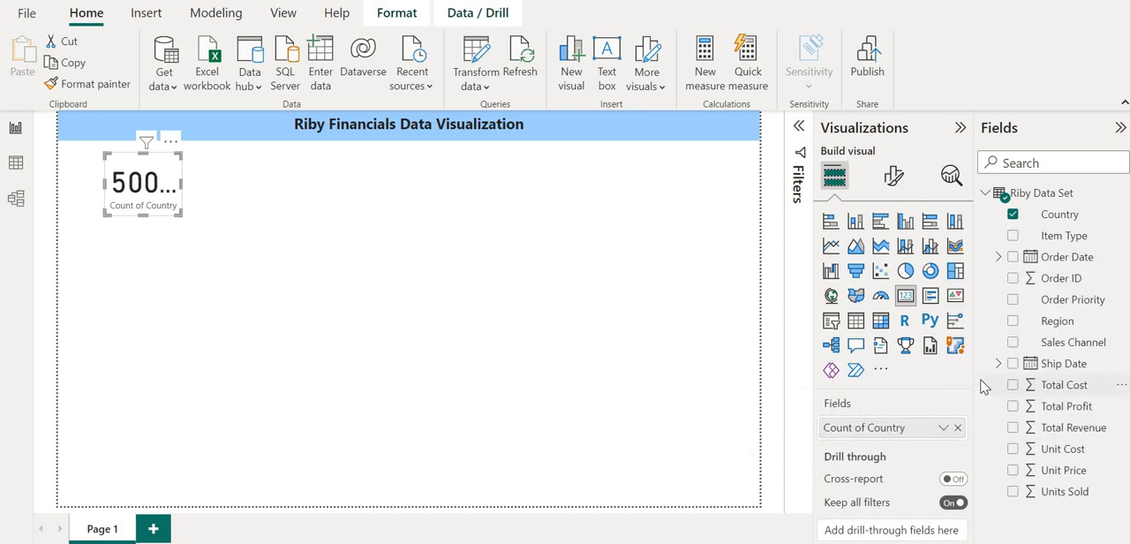
left_click_drag(181, 185, 234, 188)
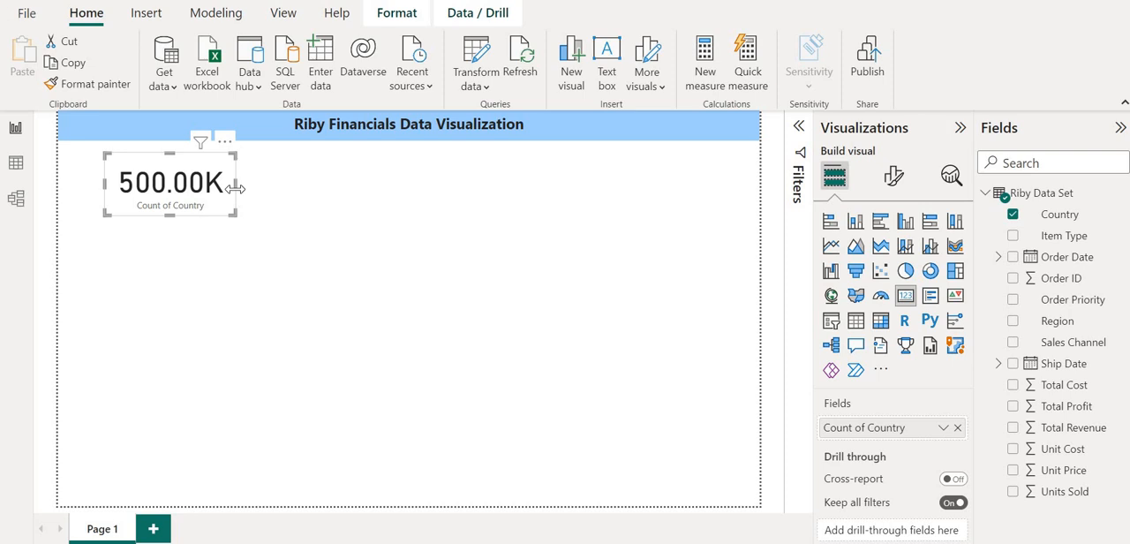
left_click(943, 429)
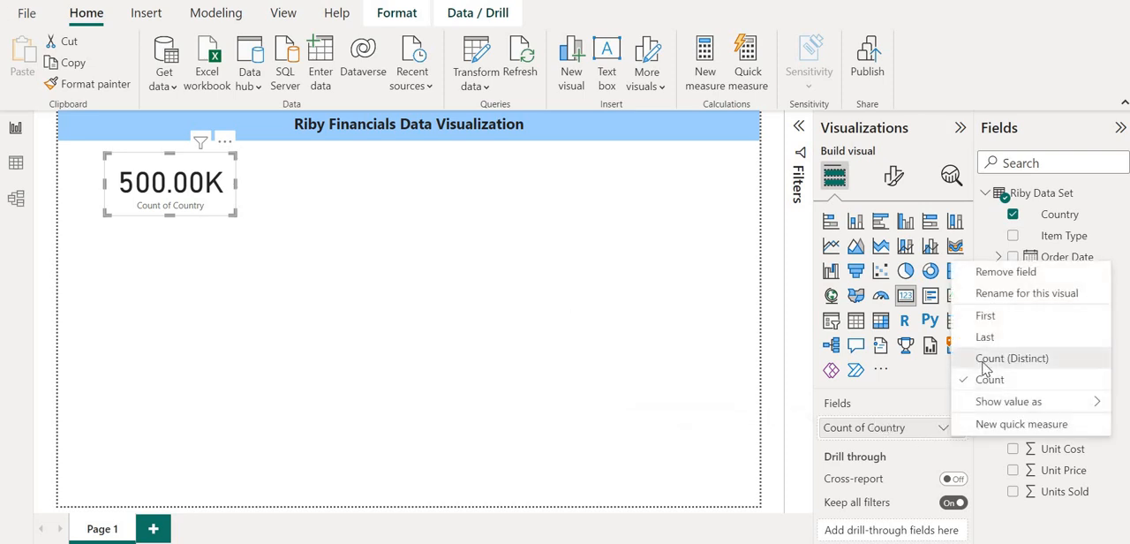
left_click(986, 360)
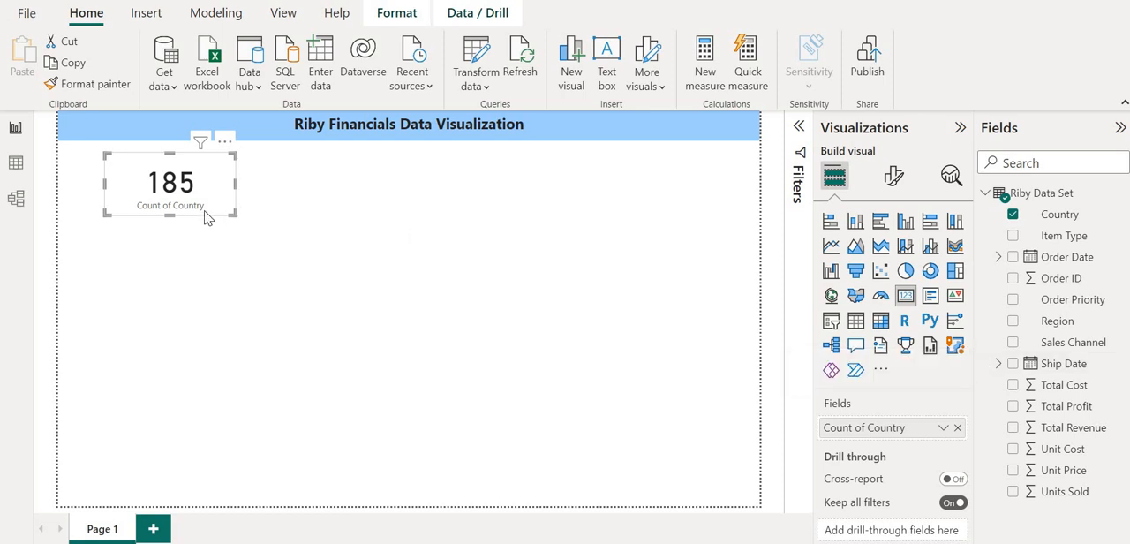
left_click_drag(234, 212, 194, 211)
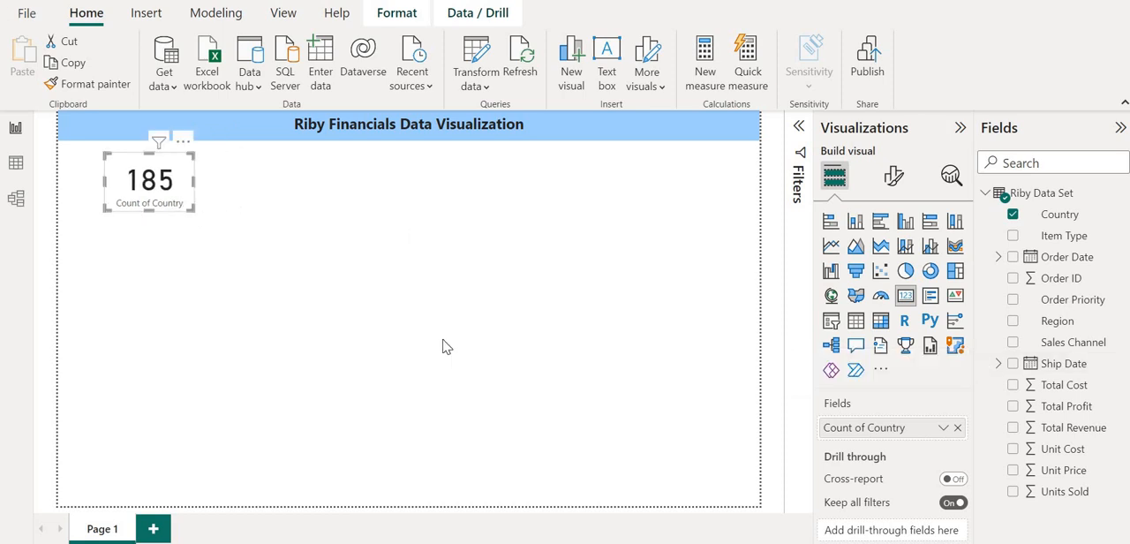
Rename the card's distinct country count field to "Countries".
double_click(869, 432)
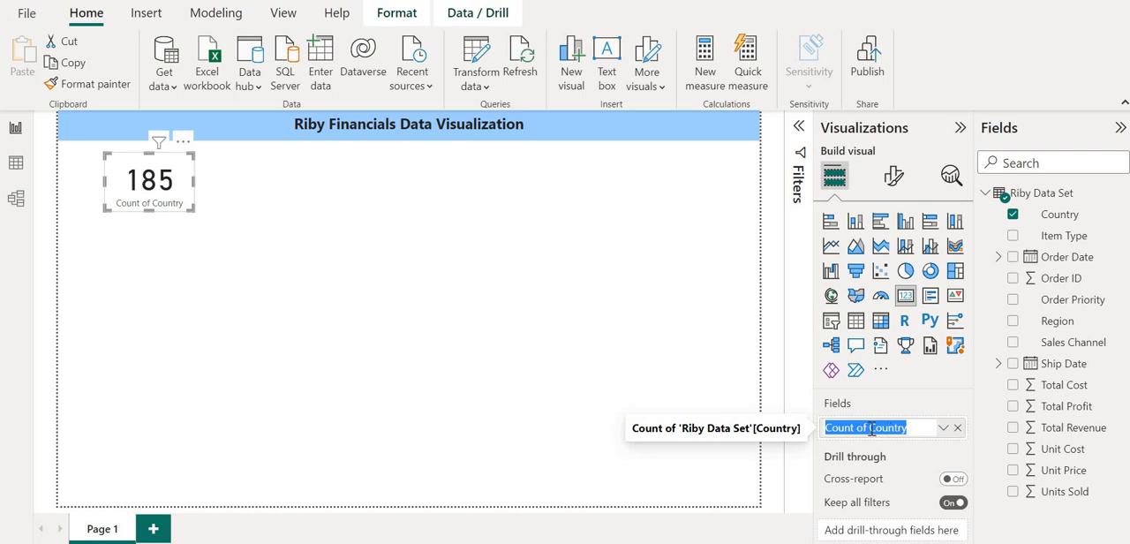
left_click(871, 429)
key("BackSpace")
key("BackSpace")
key("BackSpace")
key("BackSpace")
key("BackSpace")
key("BackSpace")
key("BackSpace")
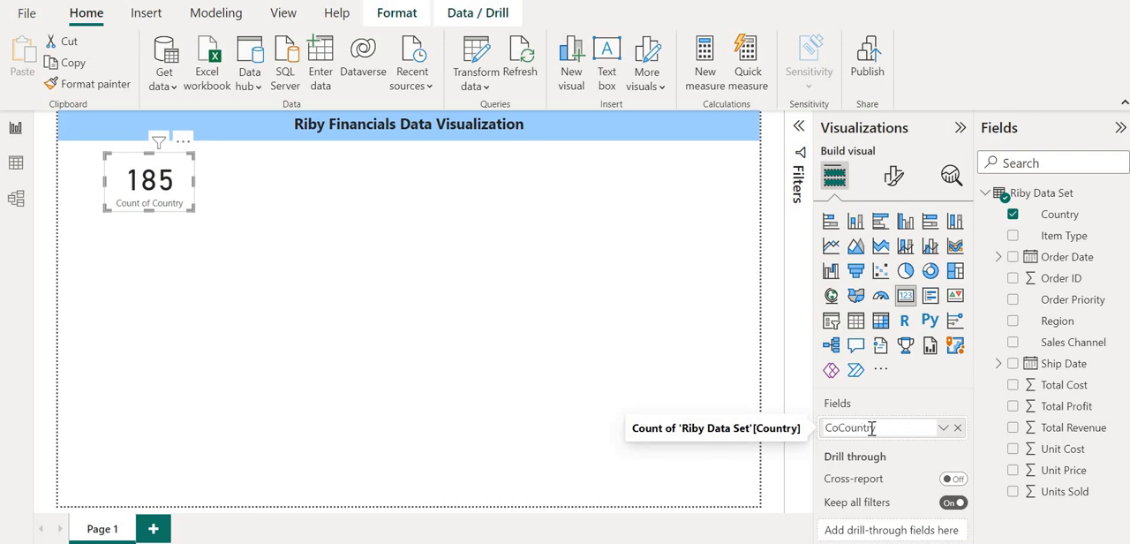
key("BackSpace")
key("BackSpace")
key("BackSpace")
type("ies")
key("Return")
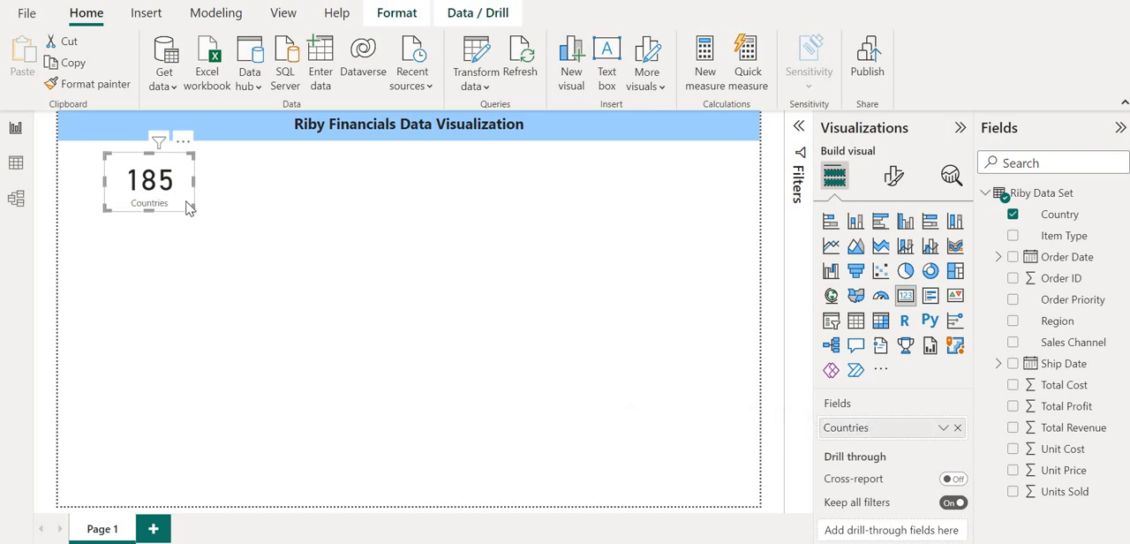
Narrow the Countries card to fit its number closely and fine-tune its height.
left_click_drag(190, 206, 173, 203)
left_click_drag(173, 204, 175, 207)
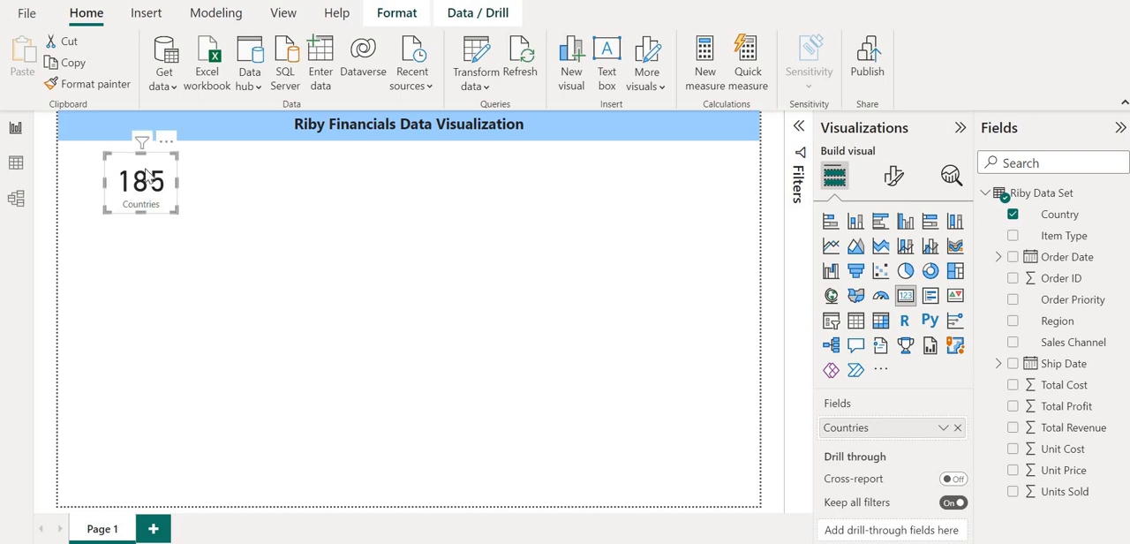
mouse_move(141, 150)
left_mouse_down()
mouse_move(137, 176)
mouse_move(137, 154)
left_mouse_up()
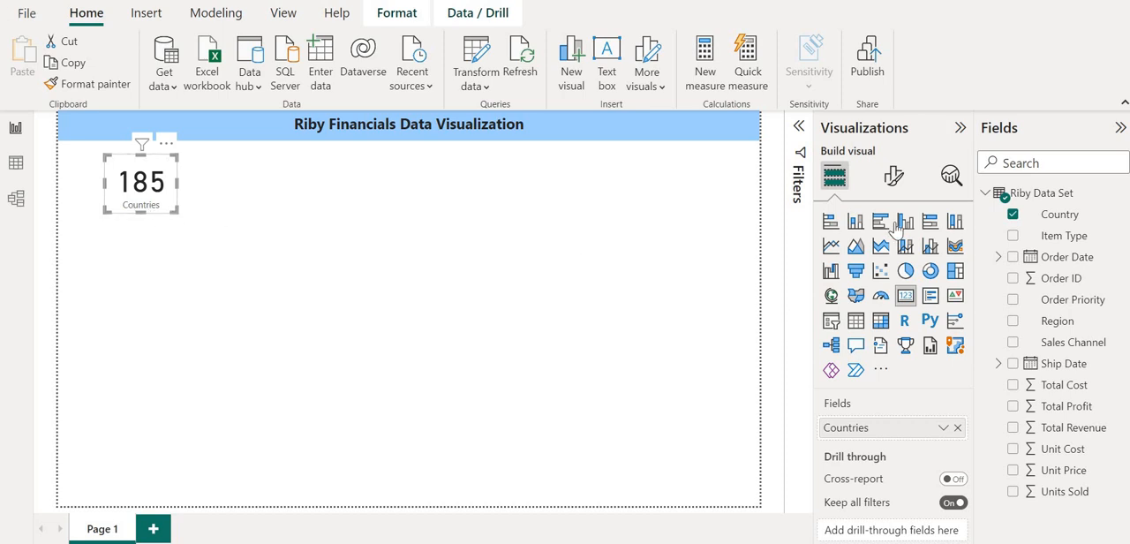
Set the Countries card's callout value to font size 35 and make it bold.
left_click(895, 178)
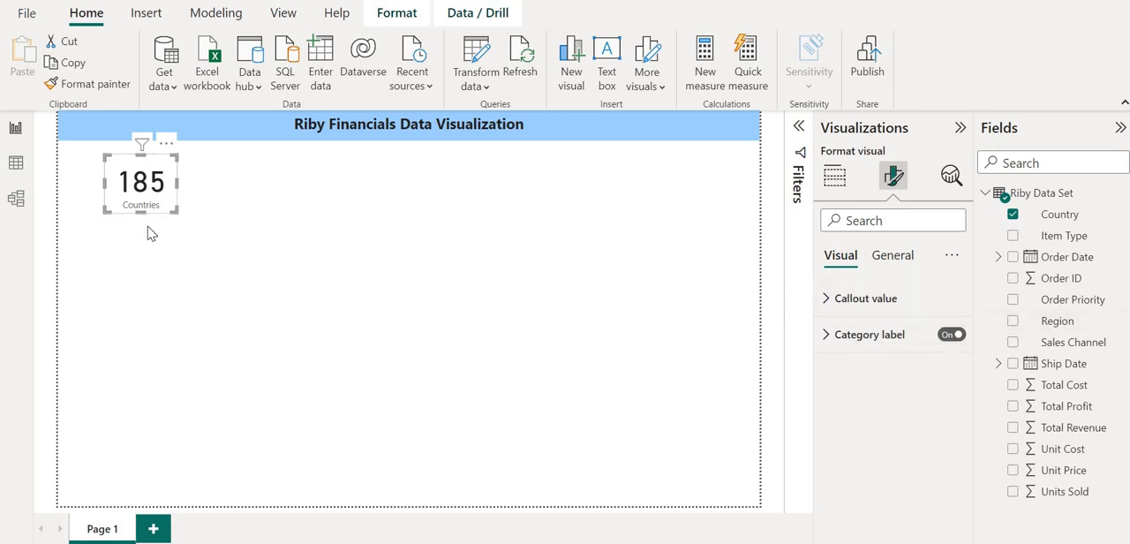
left_click(828, 299)
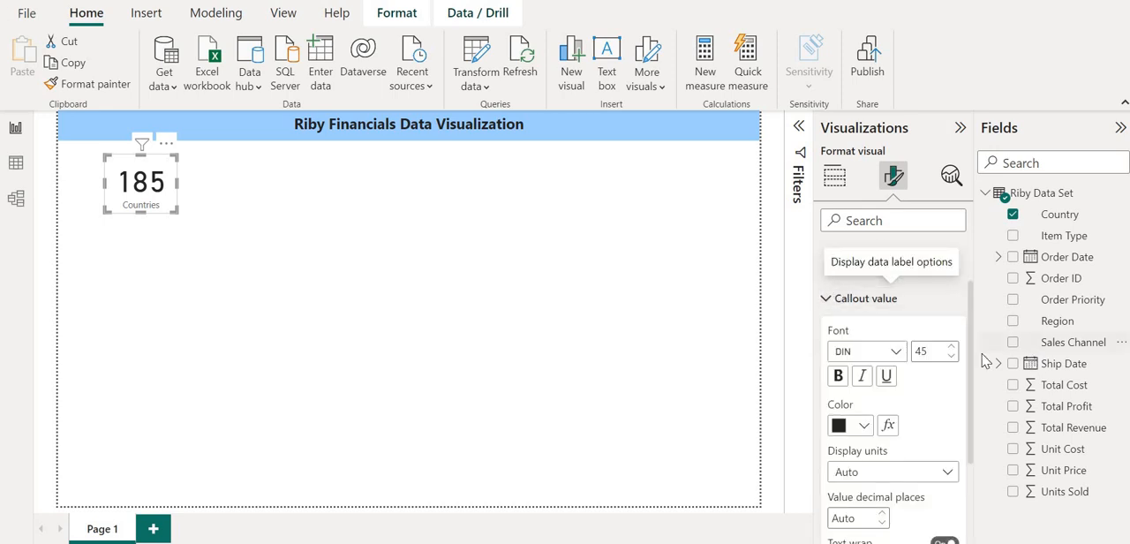
left_click(935, 352)
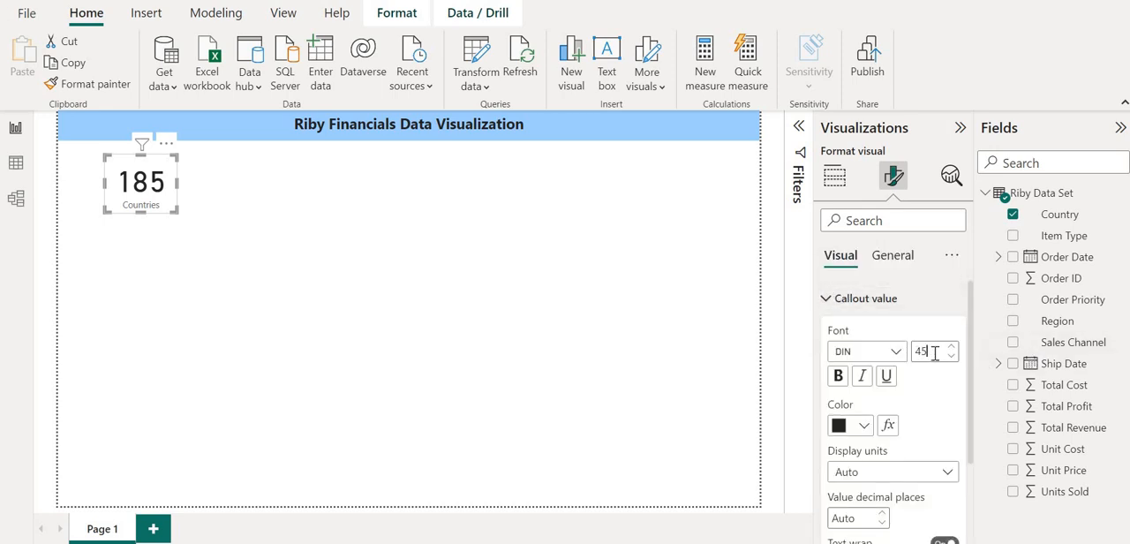
key("BackSpace")
key("BackSpace")
type("35")
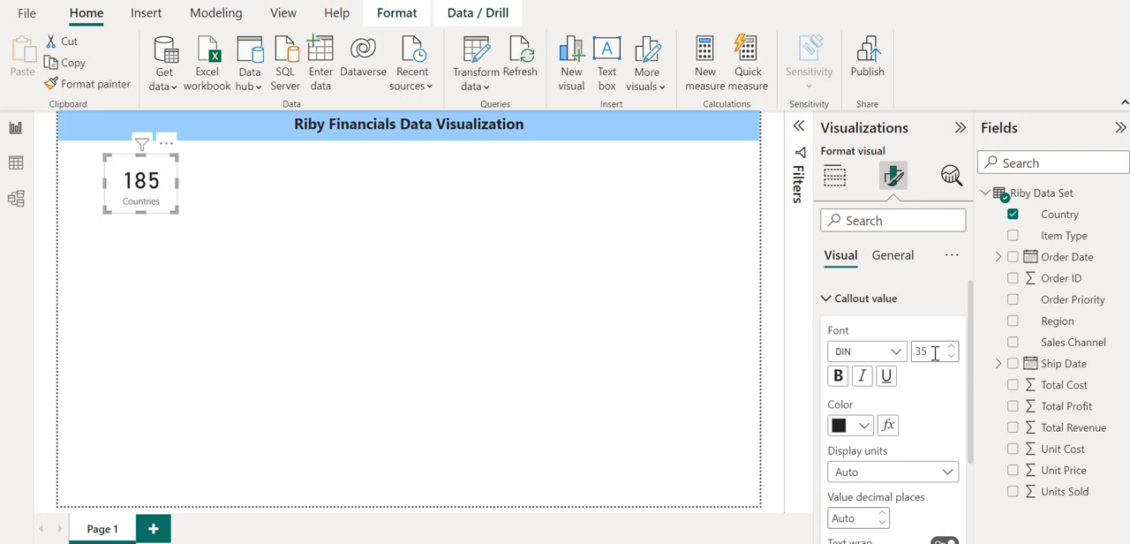
left_click(838, 375)
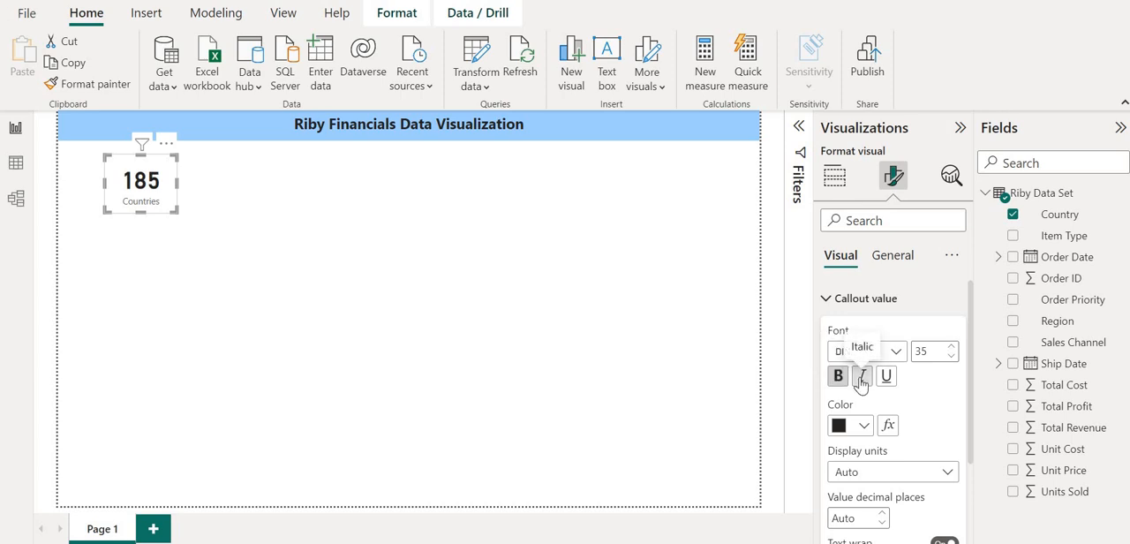
Try italics on the Countries card's callout value and look over its display units options.
left_click(861, 381)
left_click(860, 381)
scroll(837, 433, "down", 2)
scroll(837, 433, "down", 3)
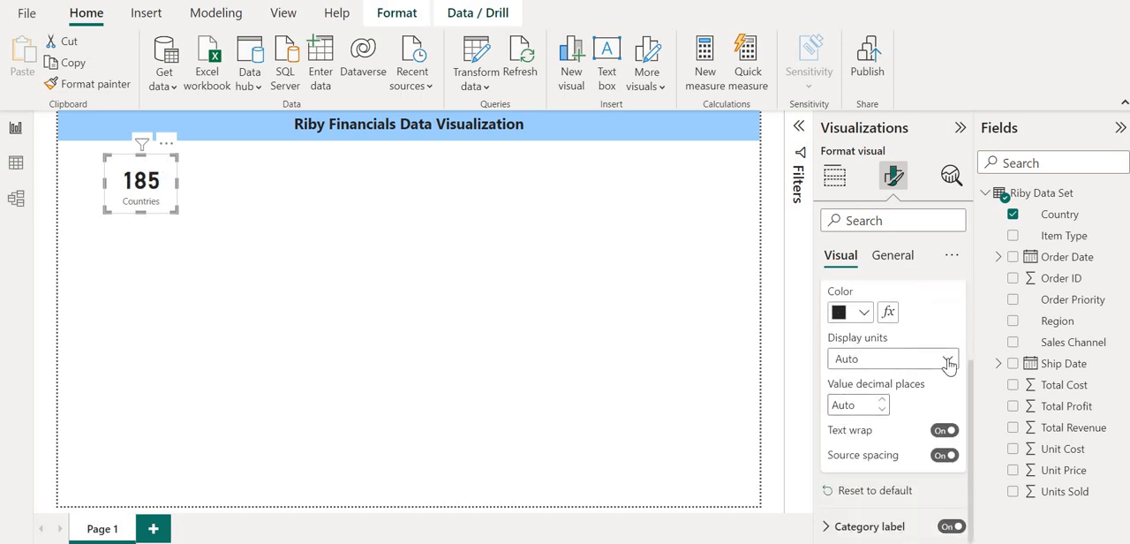
left_click(947, 359)
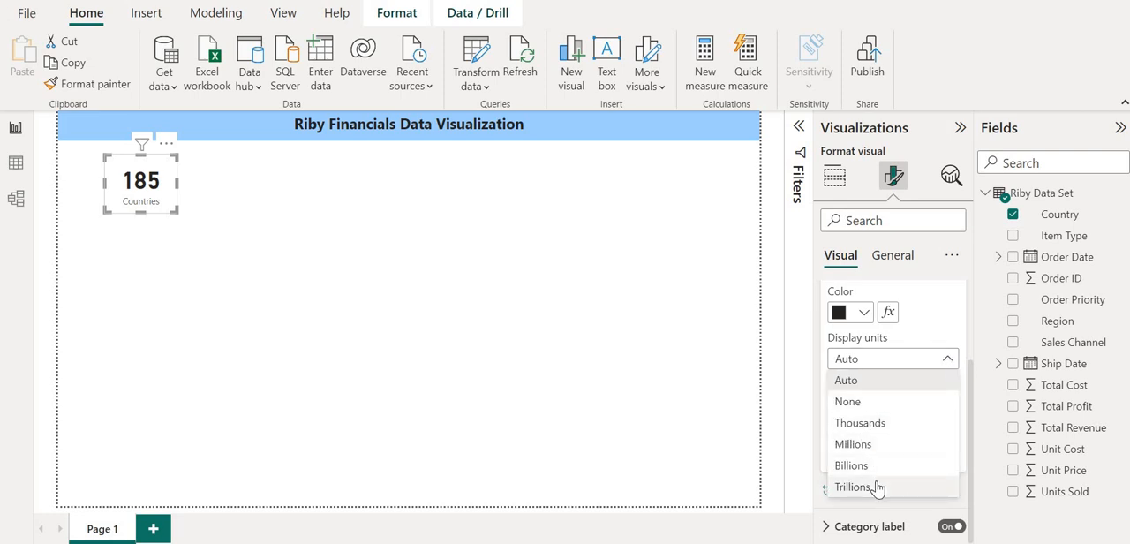
left_click(921, 328)
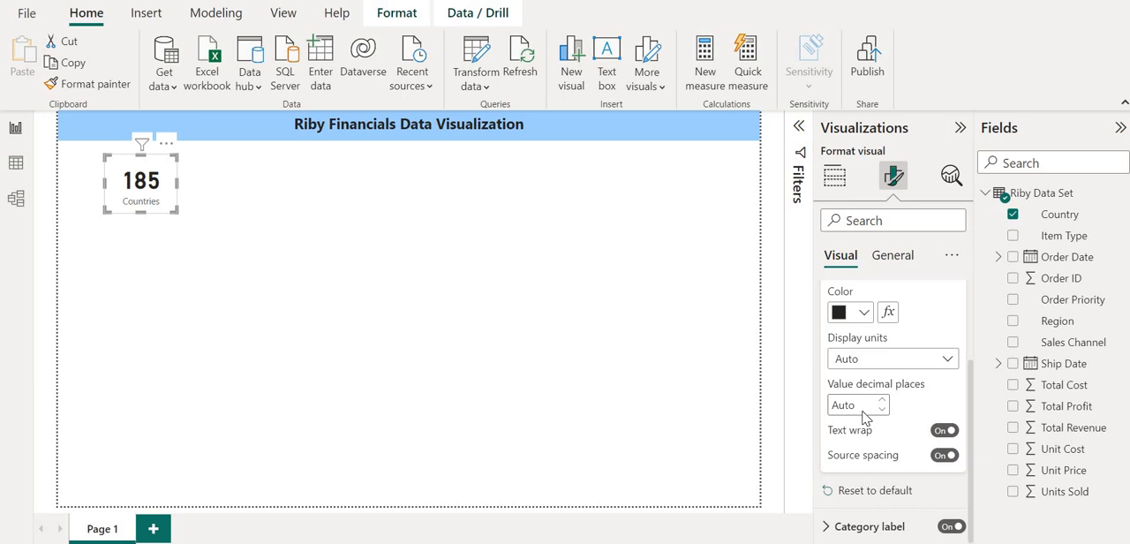
scroll(863, 415, "up", 2)
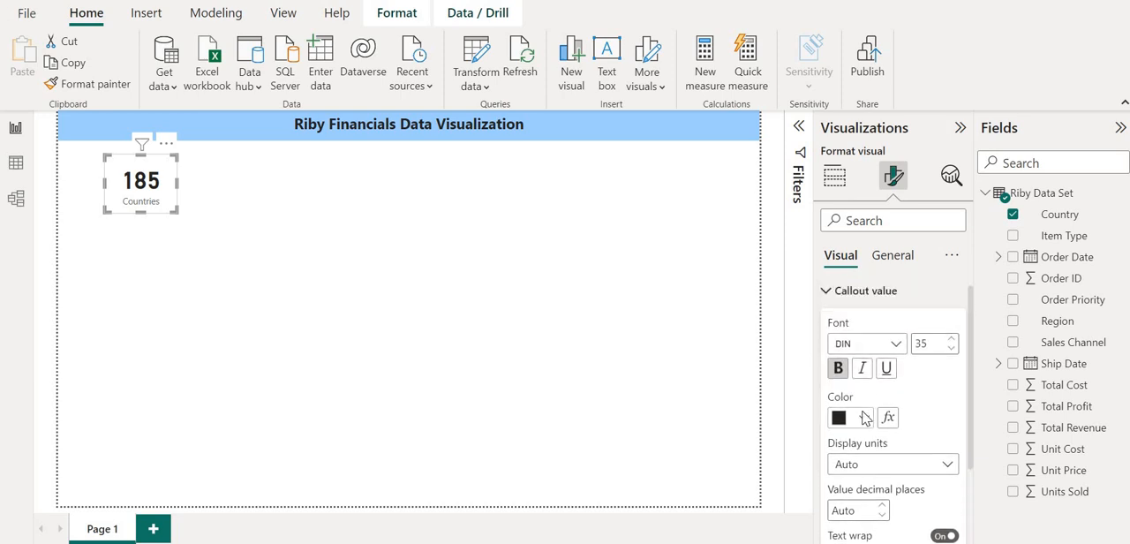
Make the Countries card's category label bold and set its color to black.
left_click(825, 300)
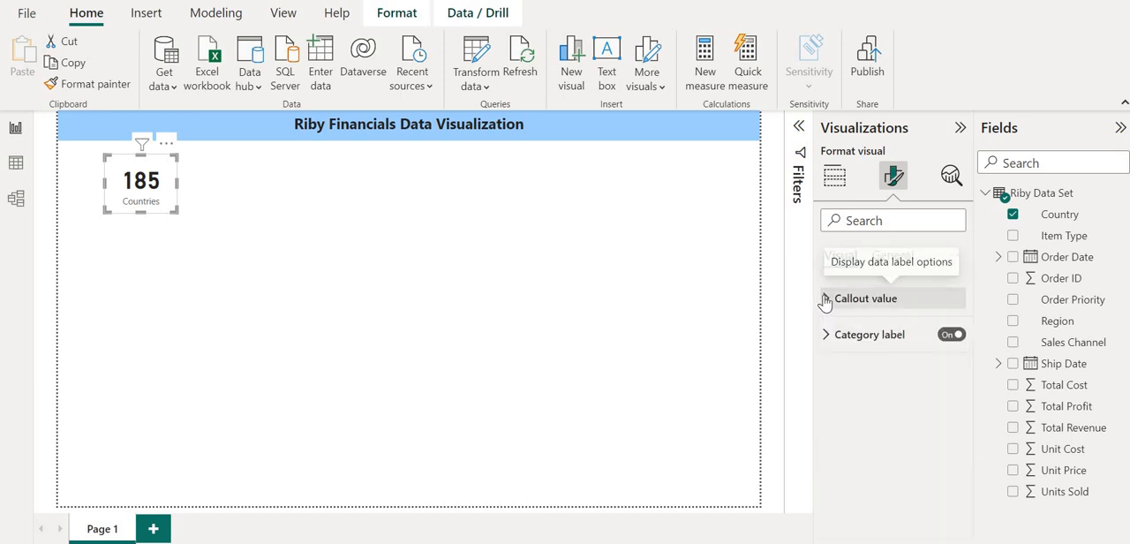
left_click(827, 338)
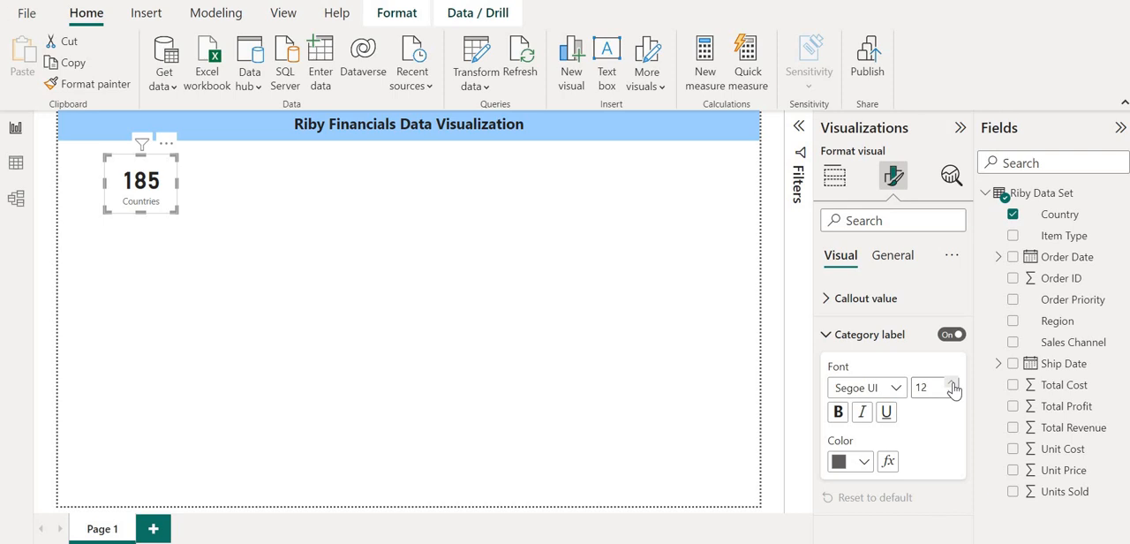
left_click(837, 413)
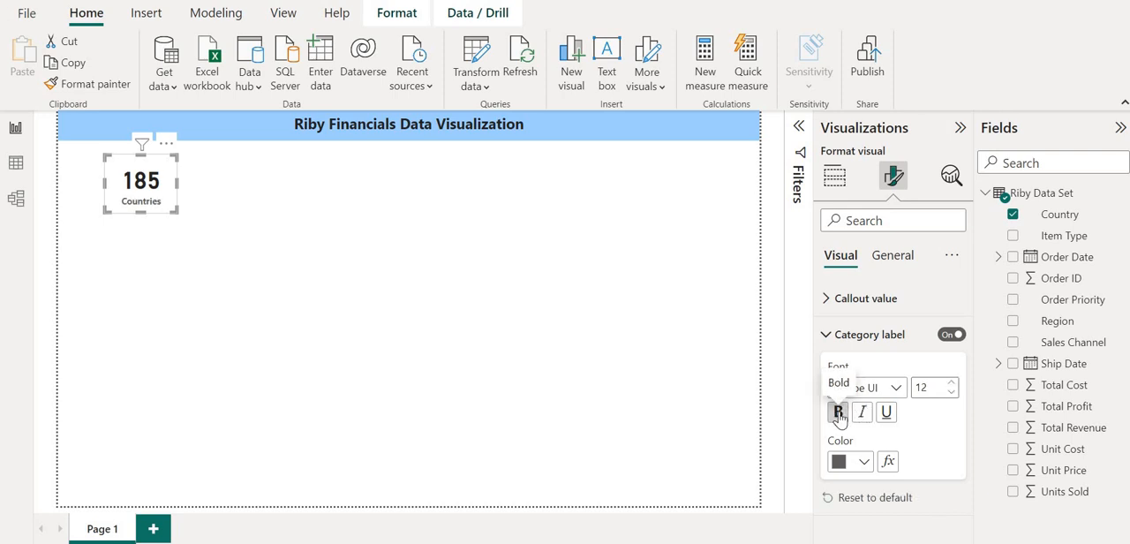
left_click(865, 462)
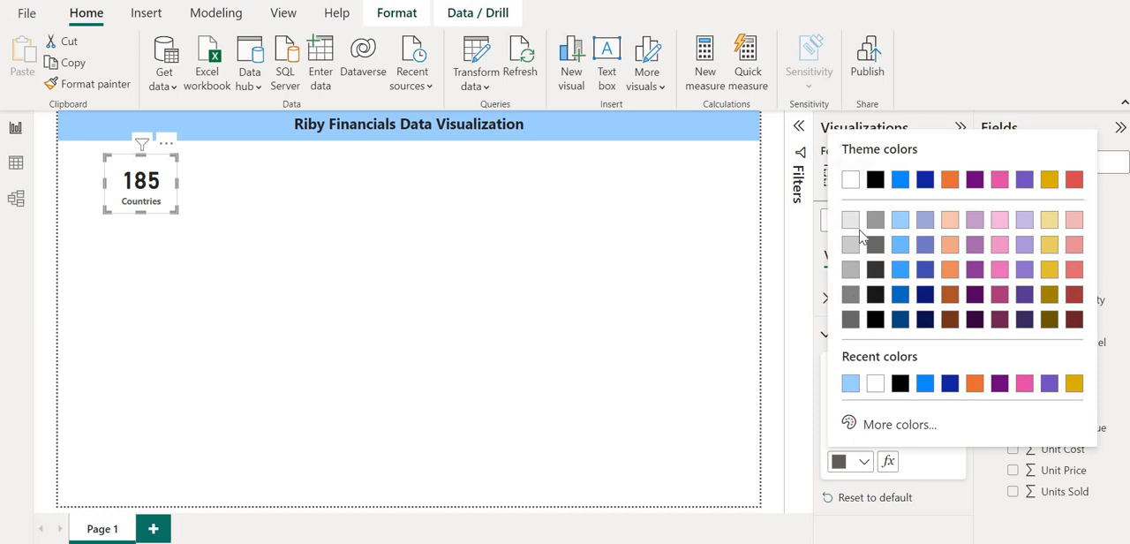
left_click(873, 180)
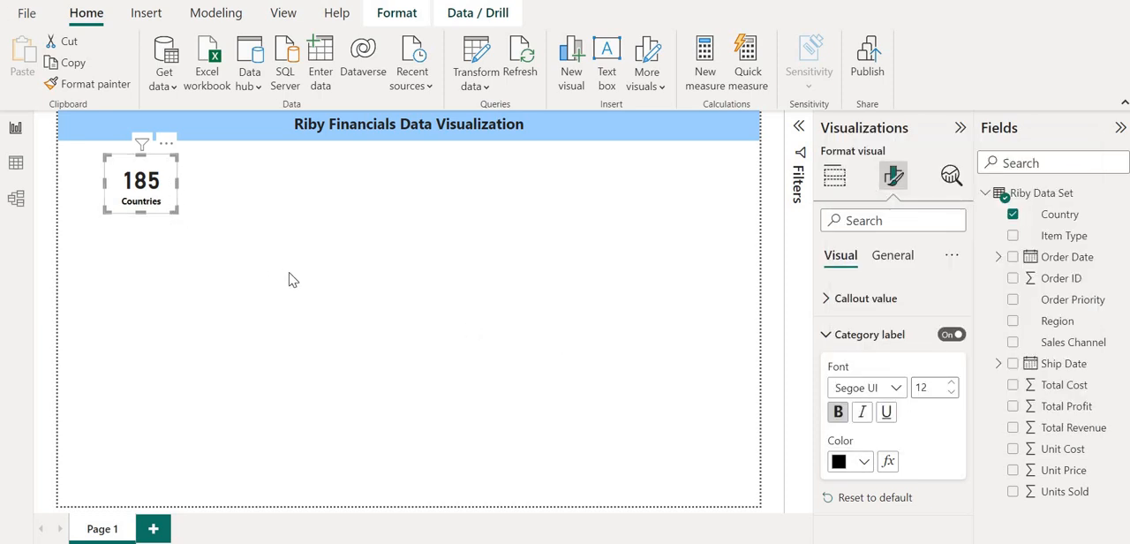
Turn on the Countries card's visual border and set its color to the banner's light blue.
left_click(888, 253)
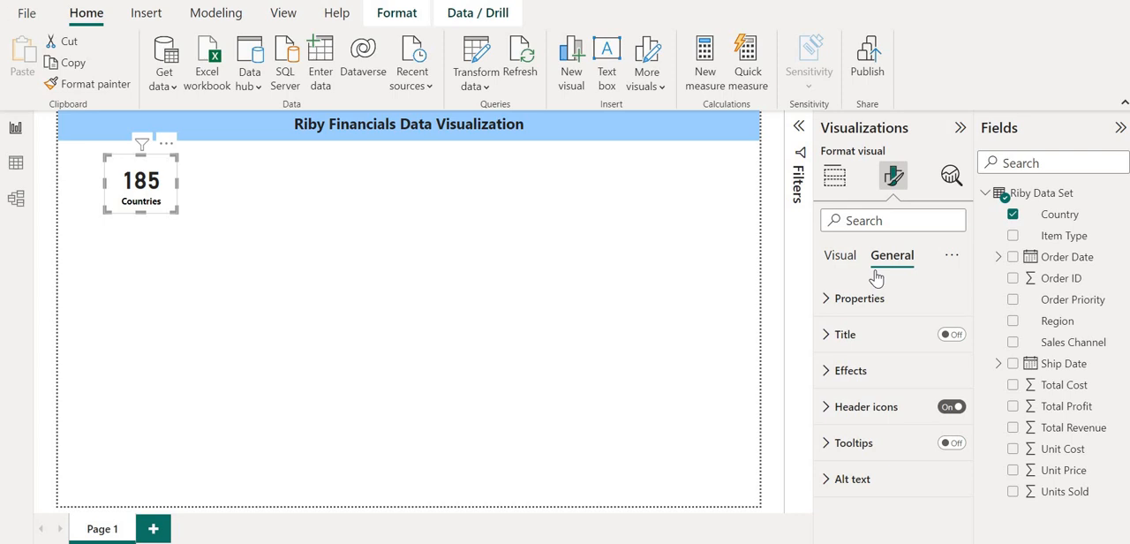
left_click(827, 371)
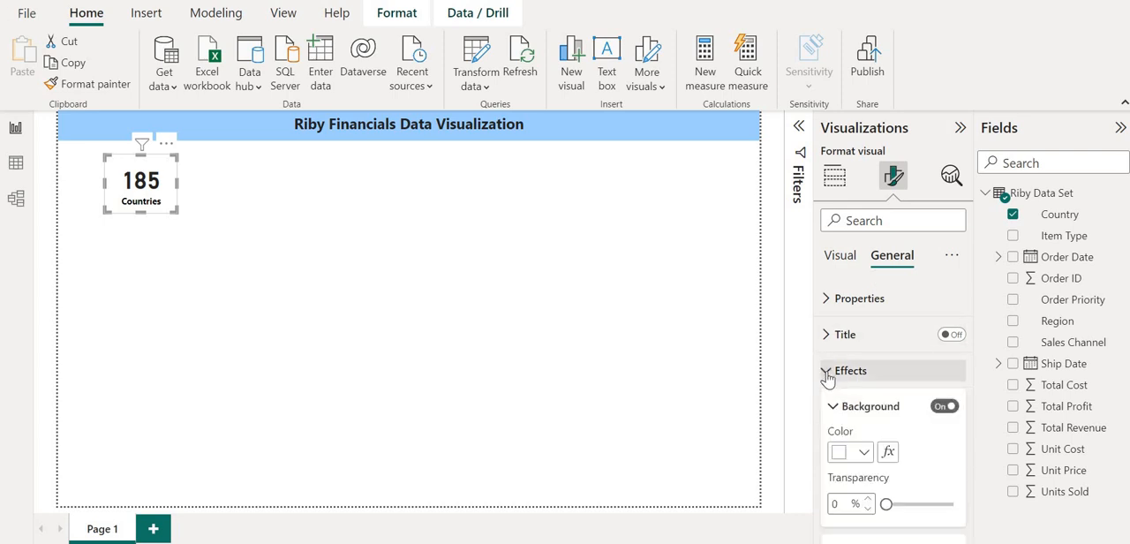
scroll(827, 377, "down", 3)
scroll(827, 379, "up", 1)
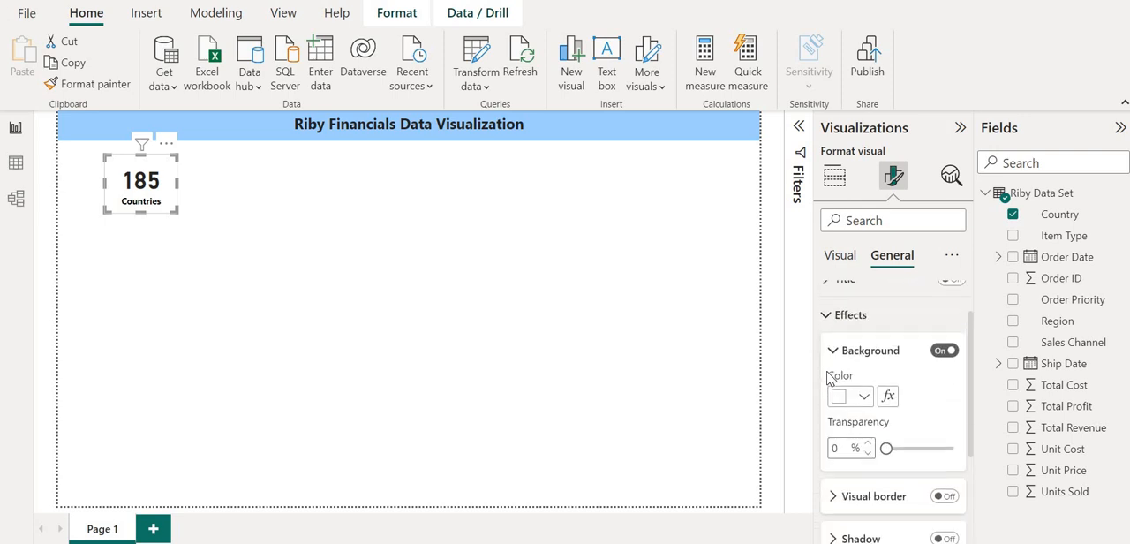
scroll(827, 379, "down", 1)
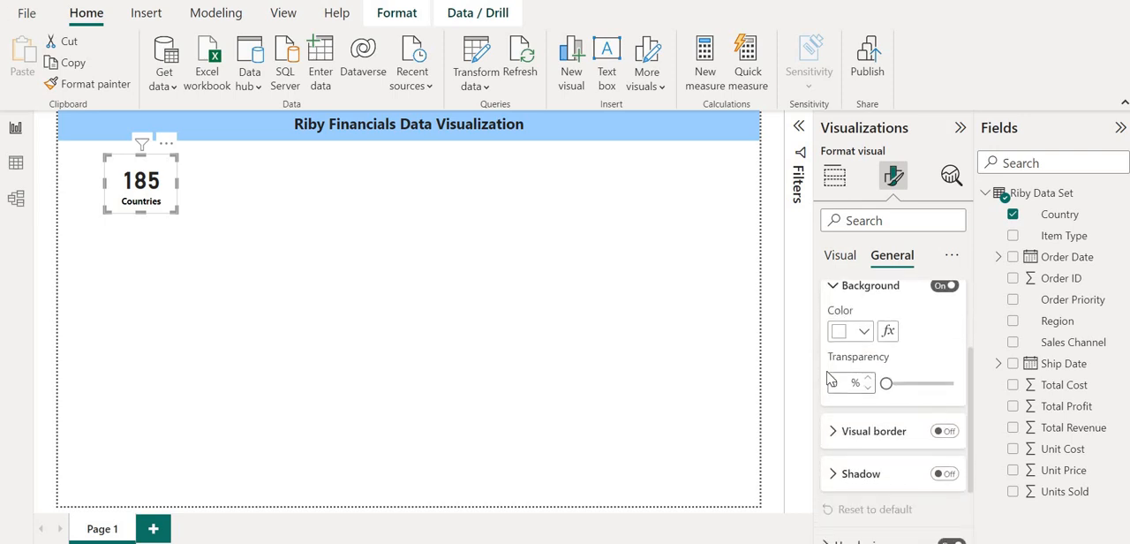
scroll(827, 373, "down", 2)
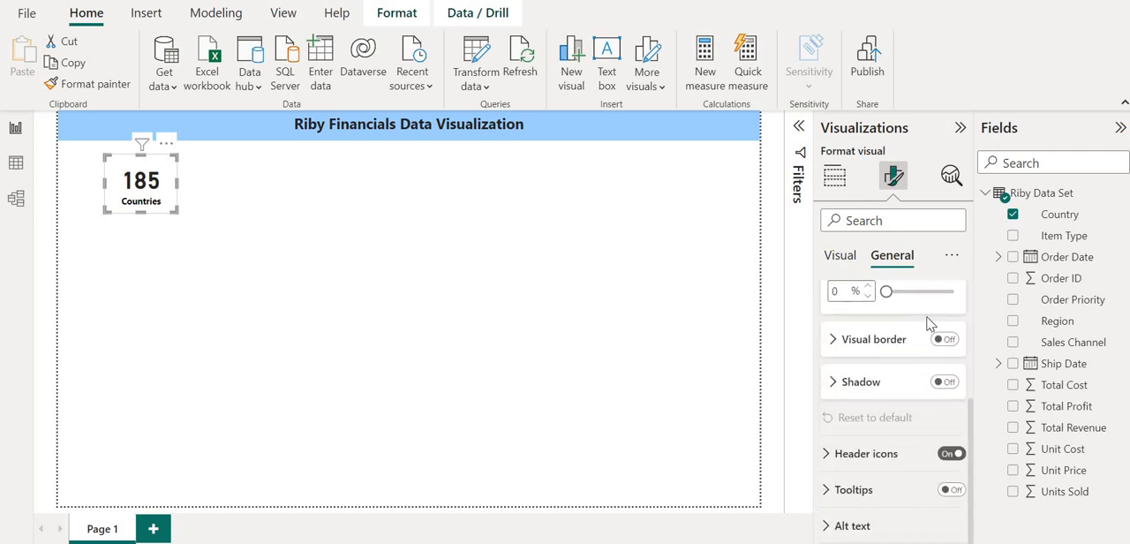
left_click(946, 340)
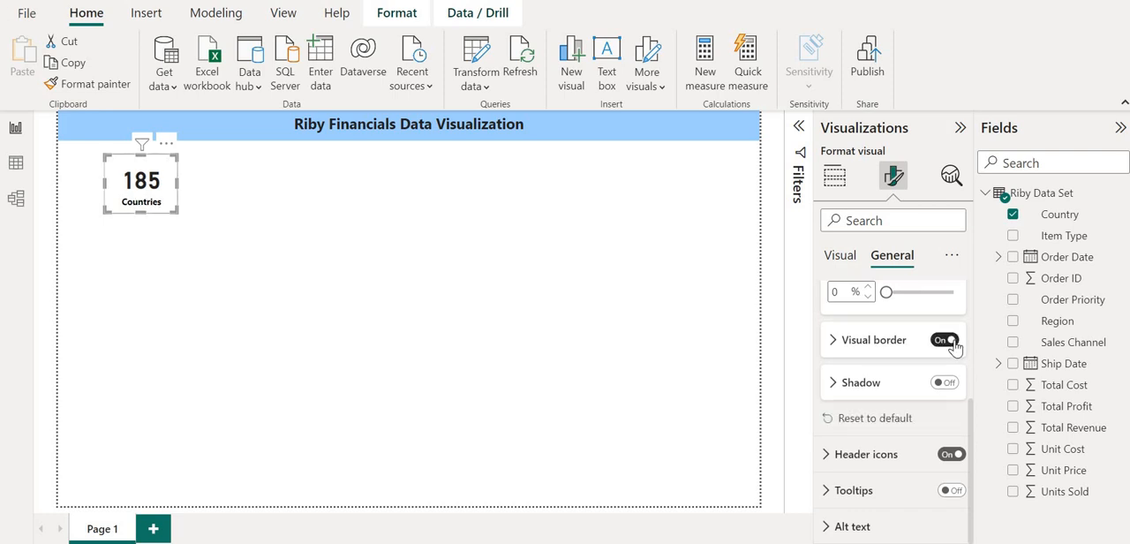
left_click(834, 340)
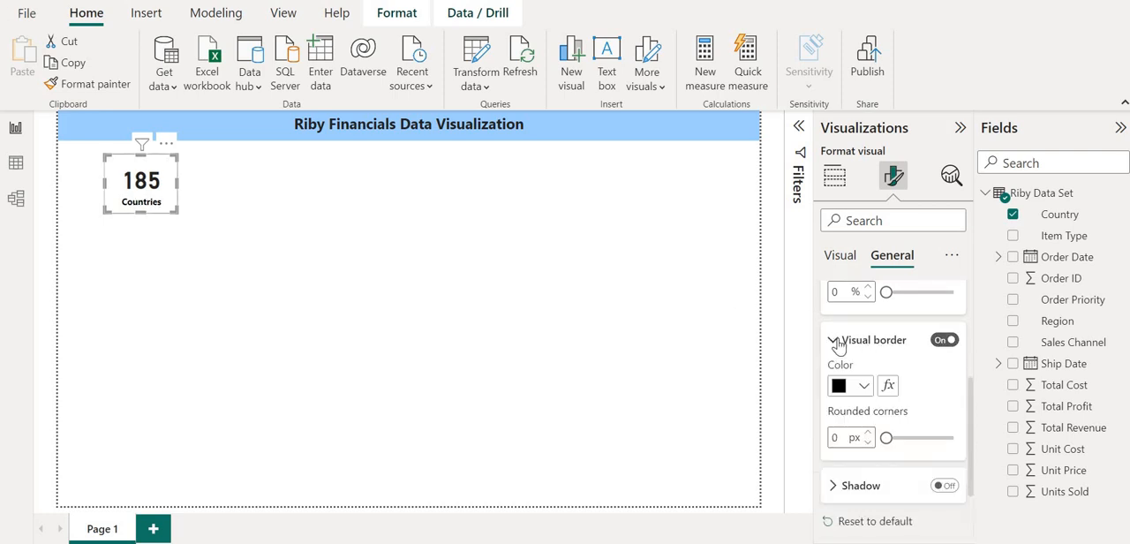
left_click(864, 391)
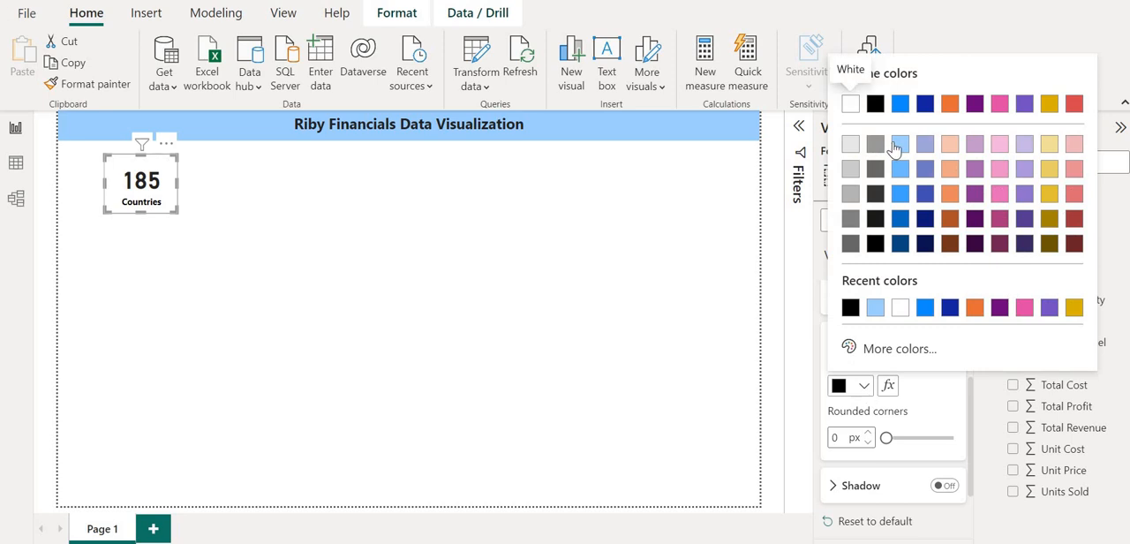
left_click(900, 146)
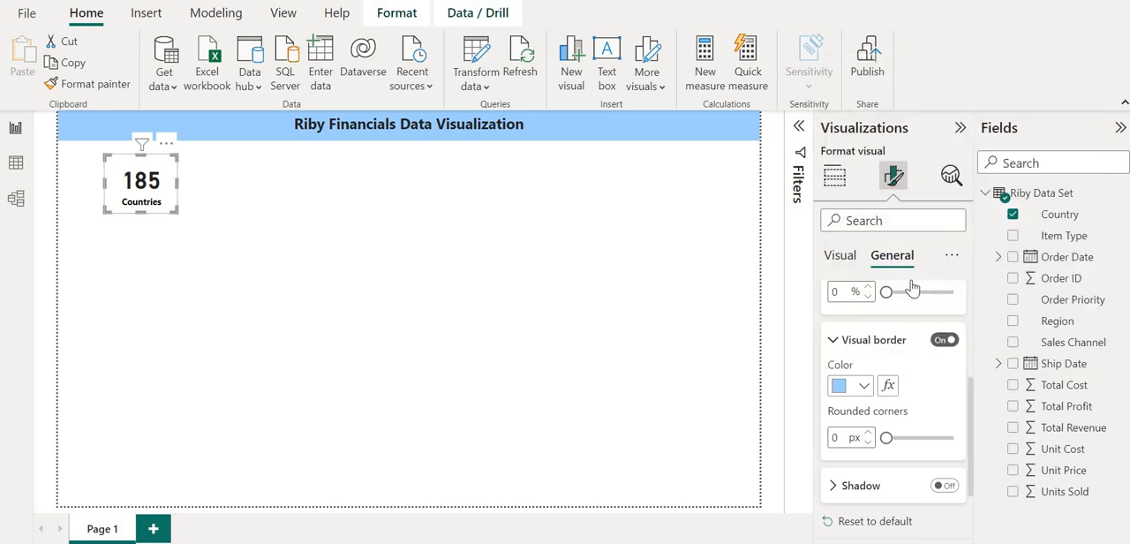
Round the corners of the Countries card's border to 14 px and turn on its shadow.
left_click(888, 438)
left_click_drag(895, 439, 918, 439)
scroll(917, 452, "down", 2)
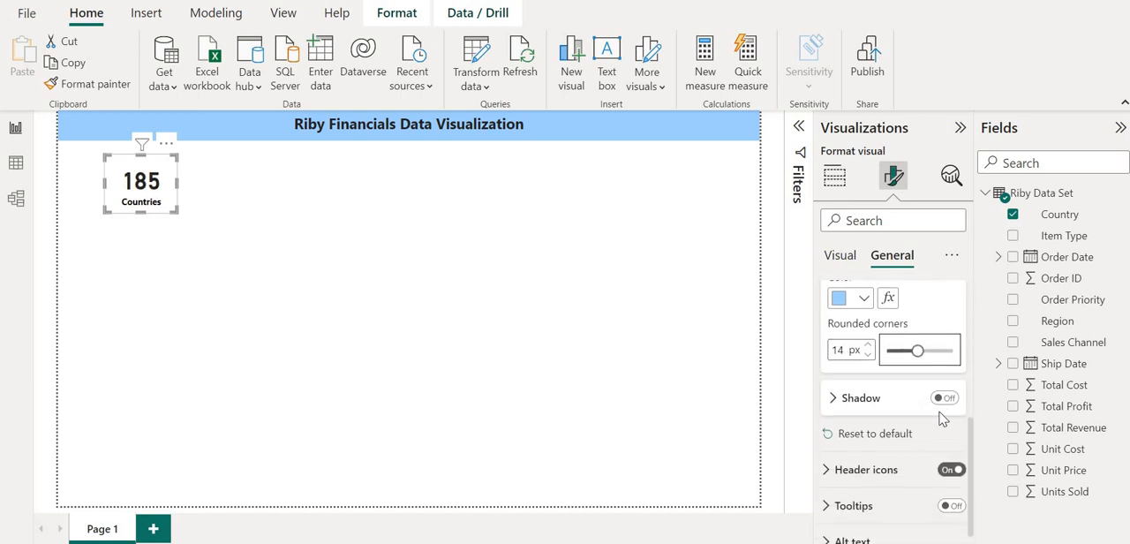
left_click(948, 398)
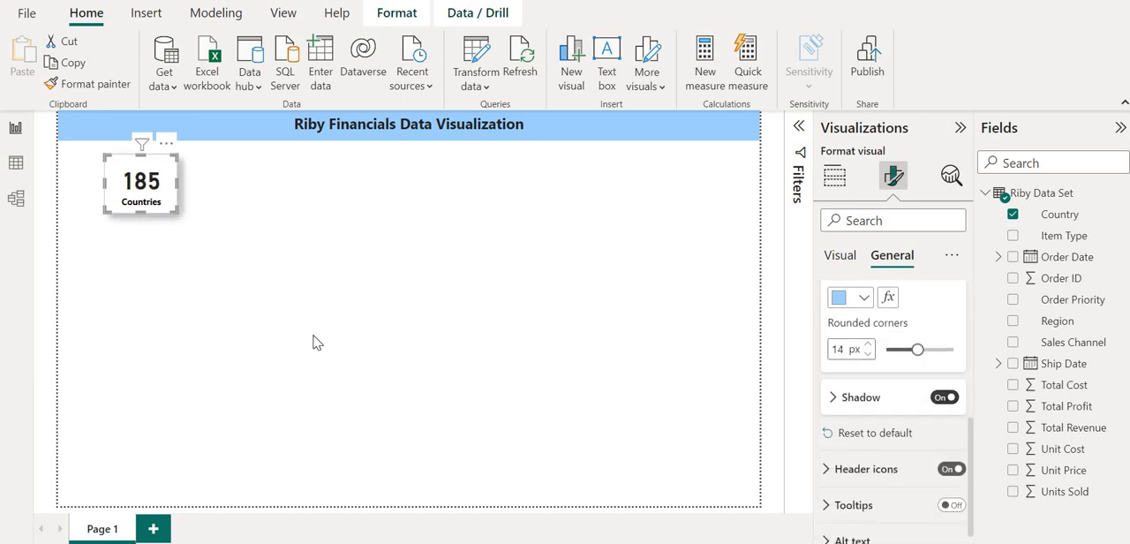
left_click(227, 308)
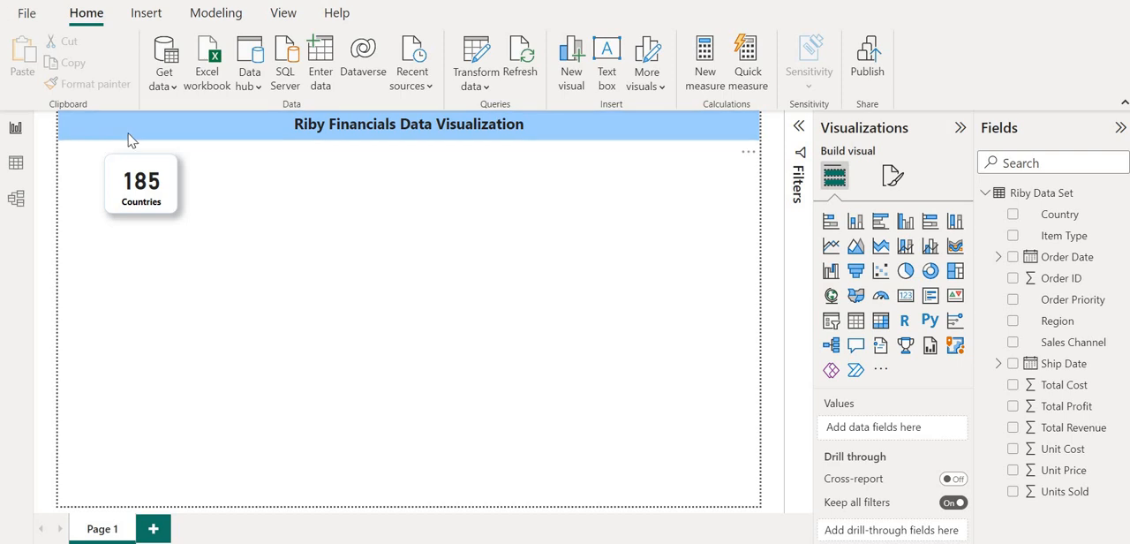
Shrink the Countries card slightly and place a copy of it beside the original, aligned in the same row.
left_click(119, 171)
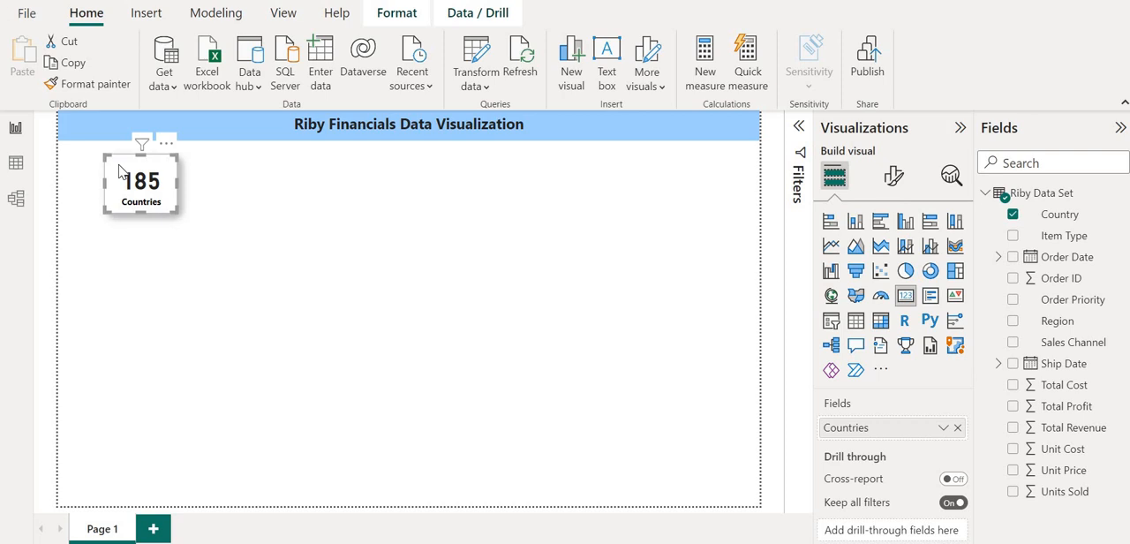
left_click_drag(104, 157, 117, 167)
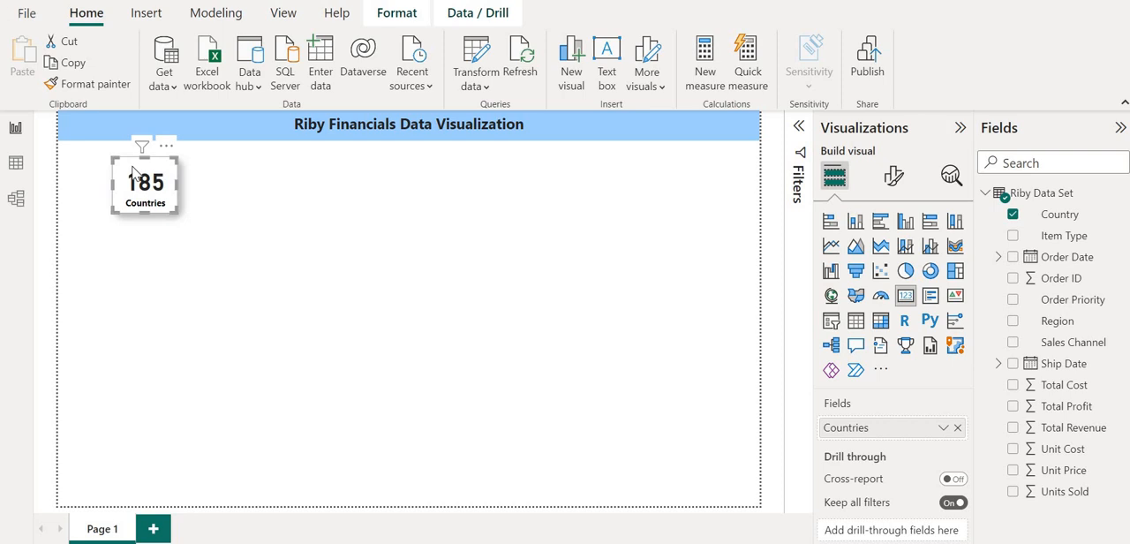
key("ctrl+c")
key("ctrl+v")
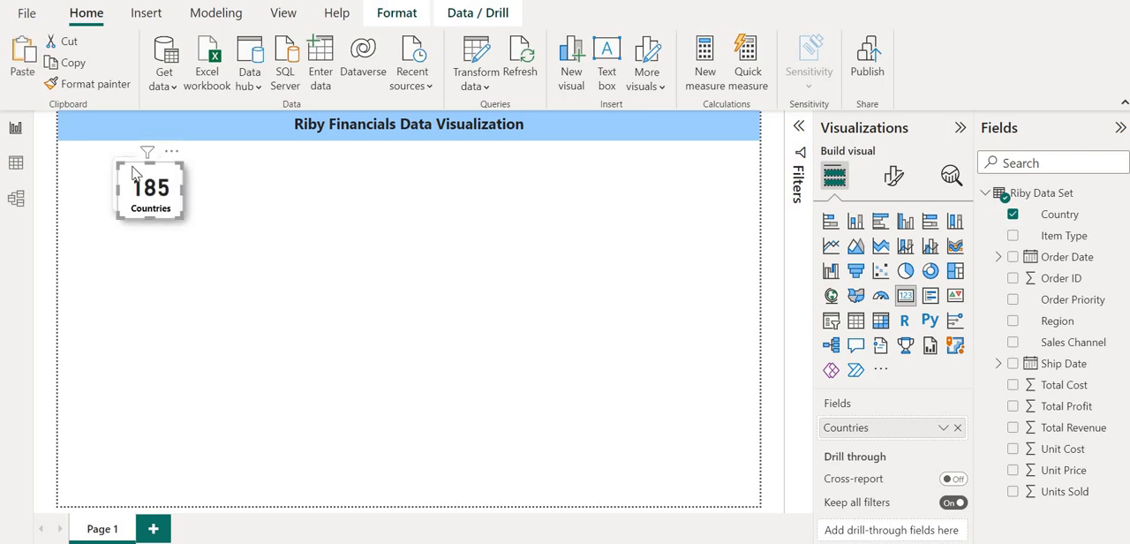
left_click_drag(145, 179, 227, 170)
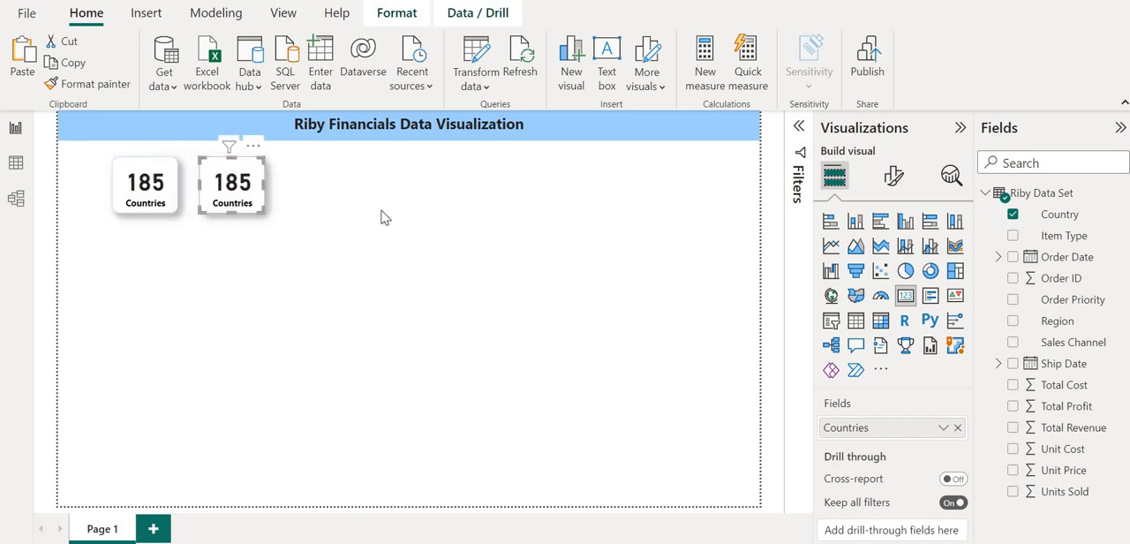
left_click(386, 217)
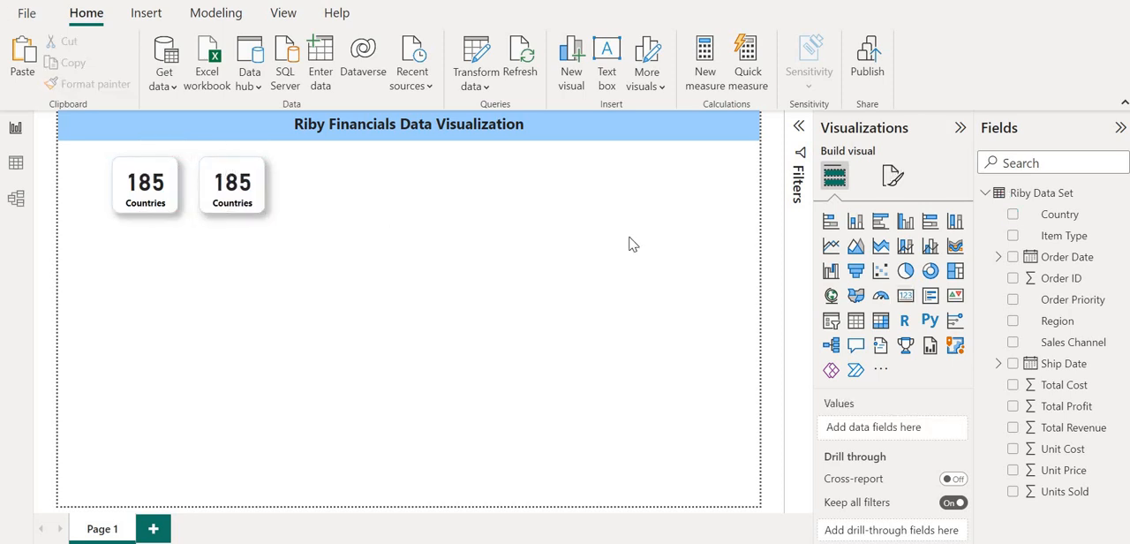
left_click(909, 302)
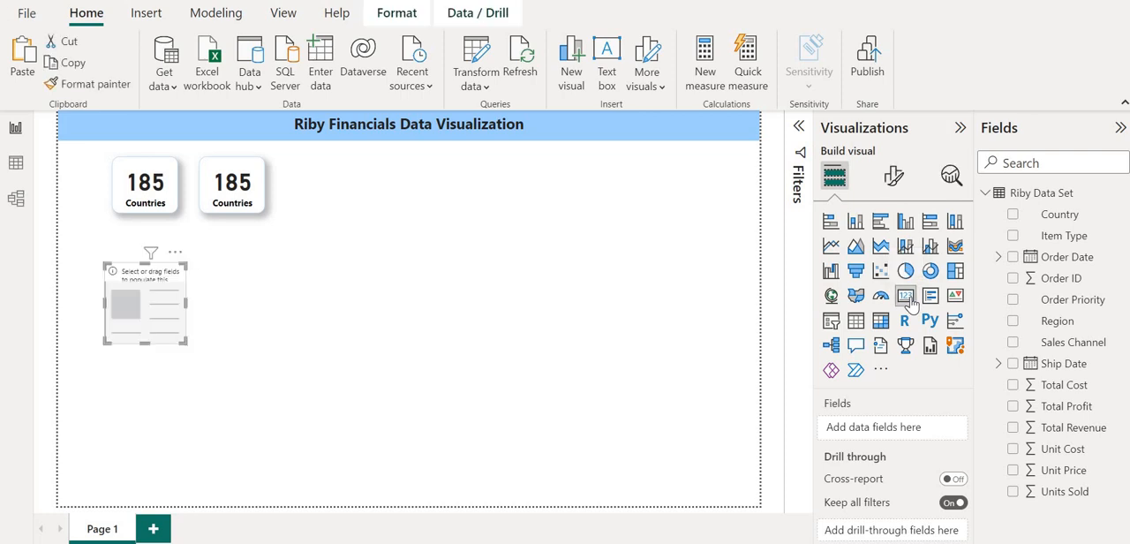
left_click(191, 347)
left_click_drag(178, 327, 378, 232)
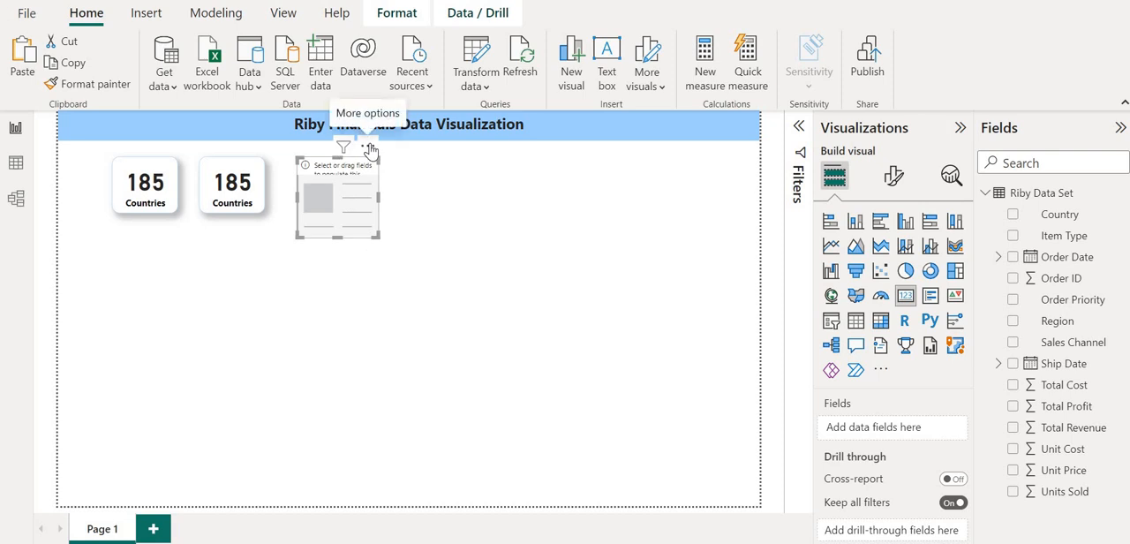
key("Delete")
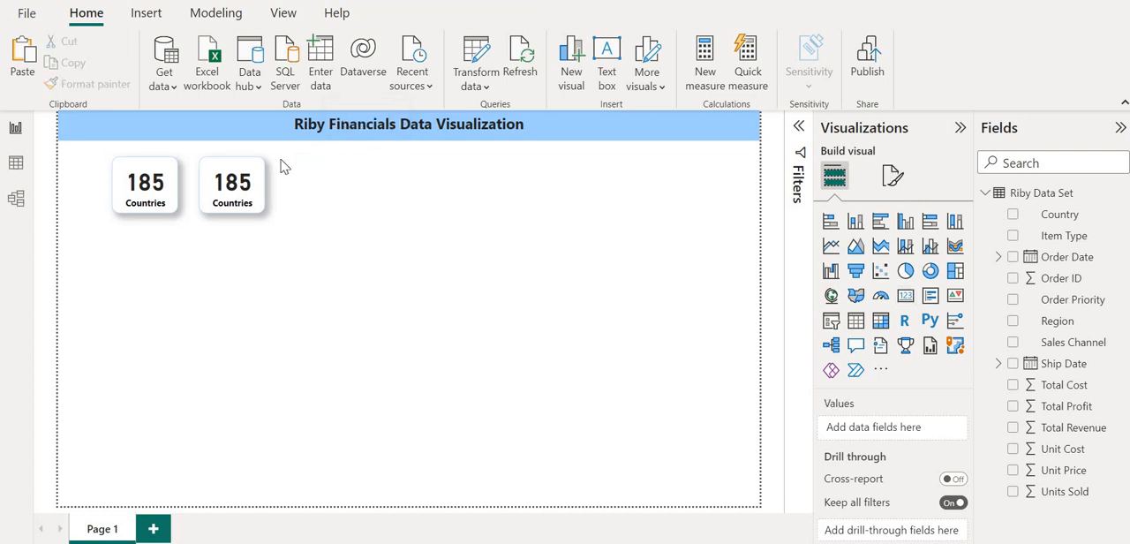
Replace Country with Region in the copied card and summarize it as Count (Distinct).
left_click(231, 186)
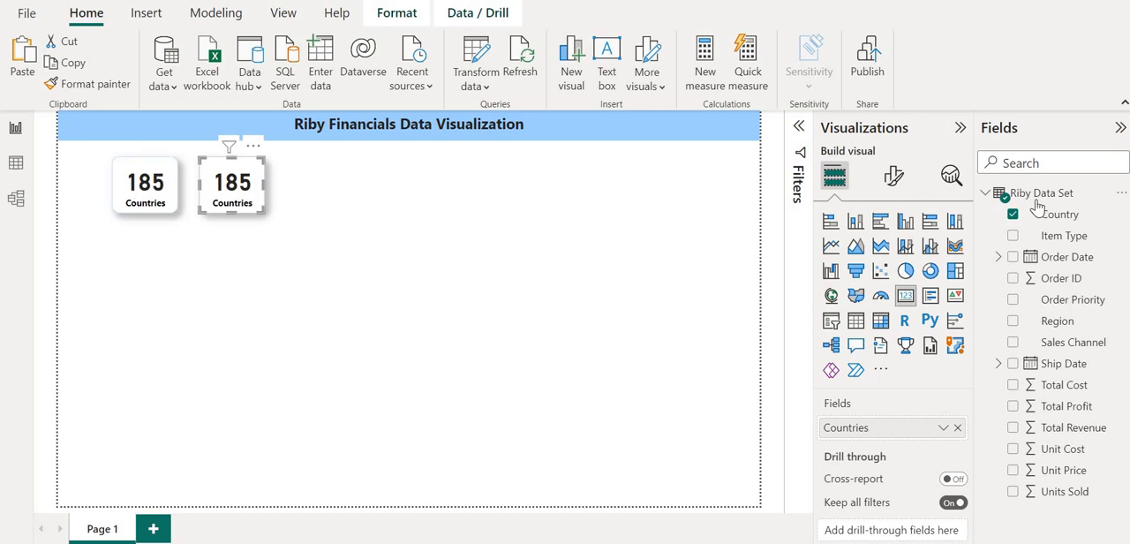
left_click(1012, 214)
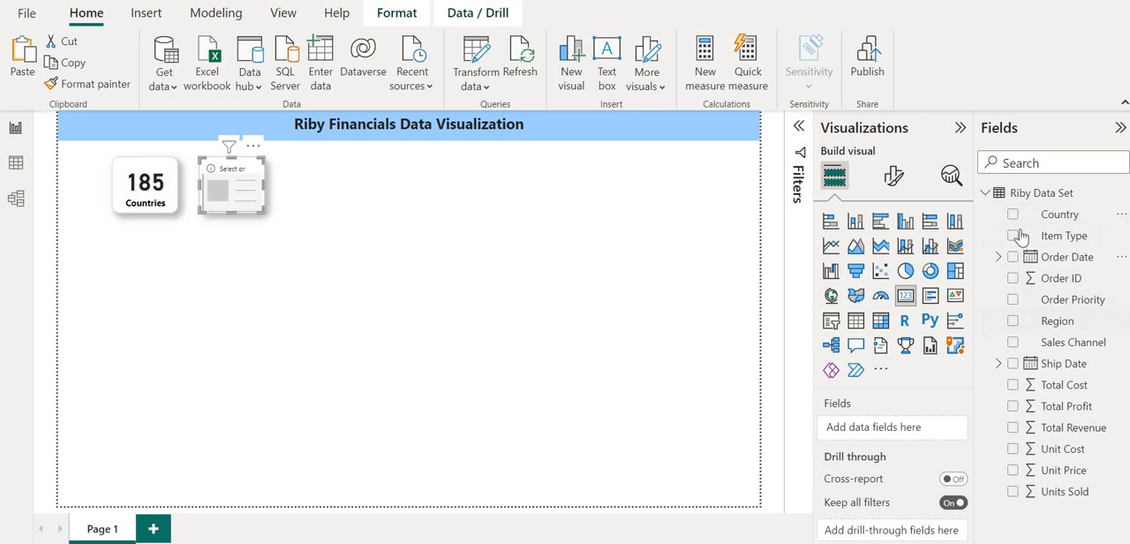
left_click(1013, 322)
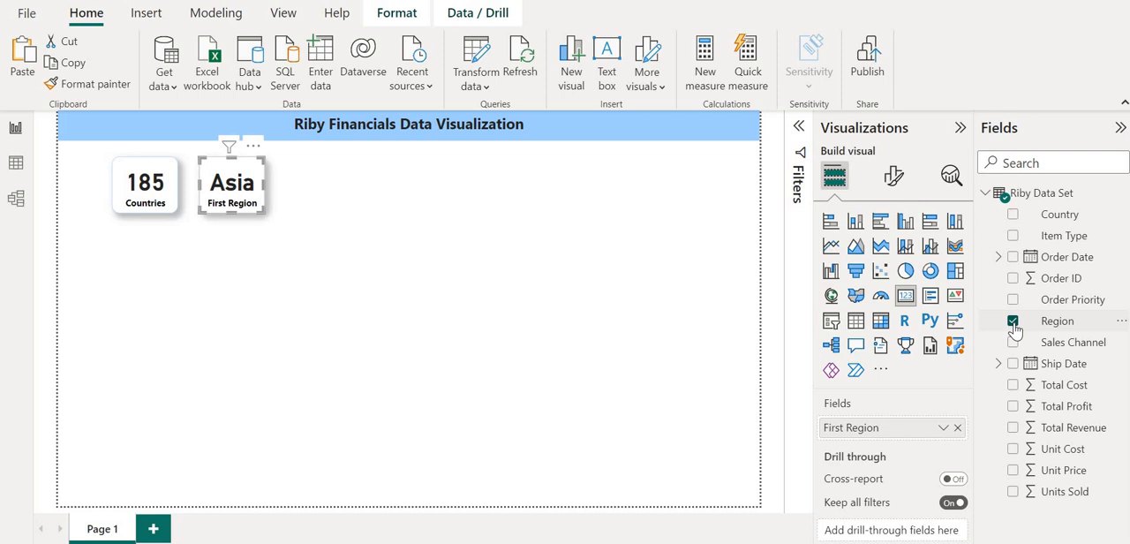
left_click(943, 430)
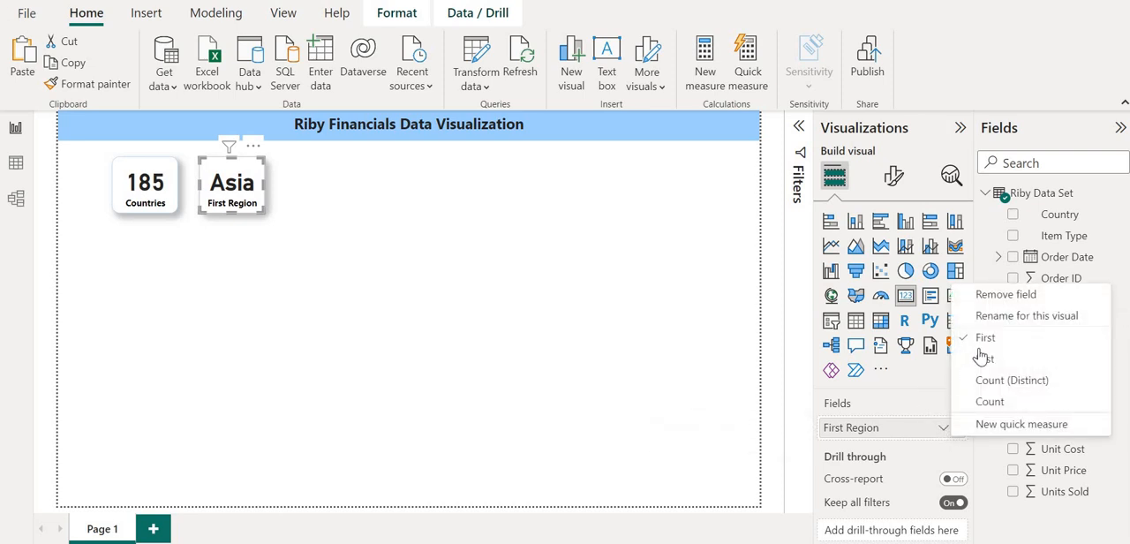
left_click(1004, 381)
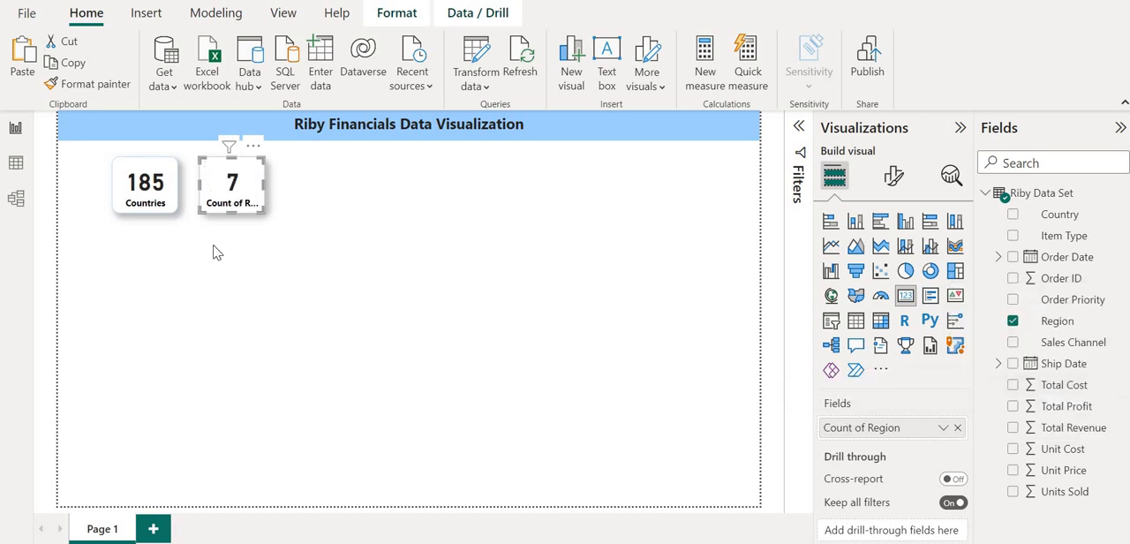
Rename the distinct region count field in the second card to Regions.
double_click(869, 429)
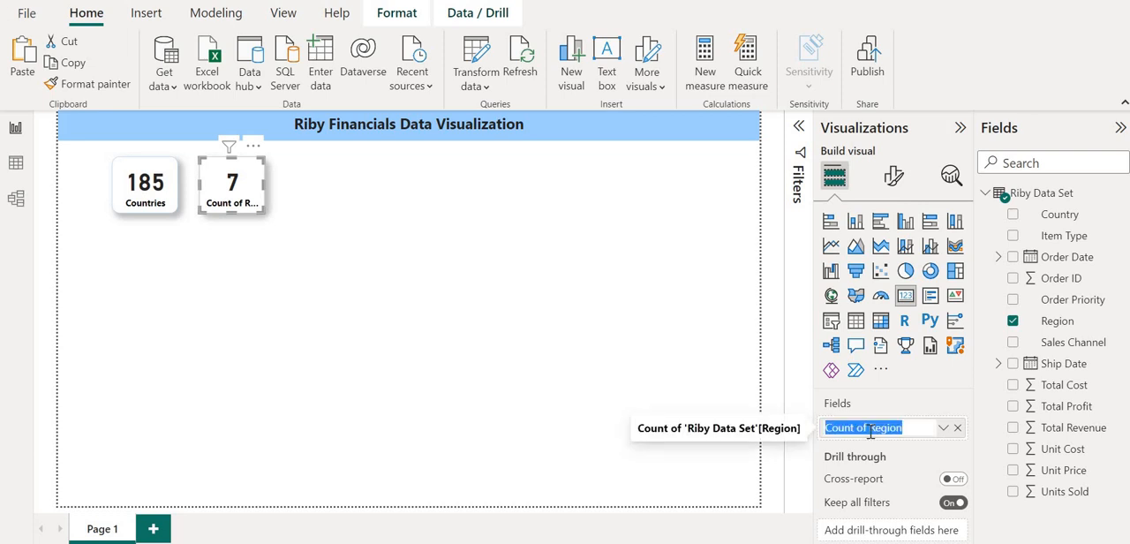
left_click(870, 427)
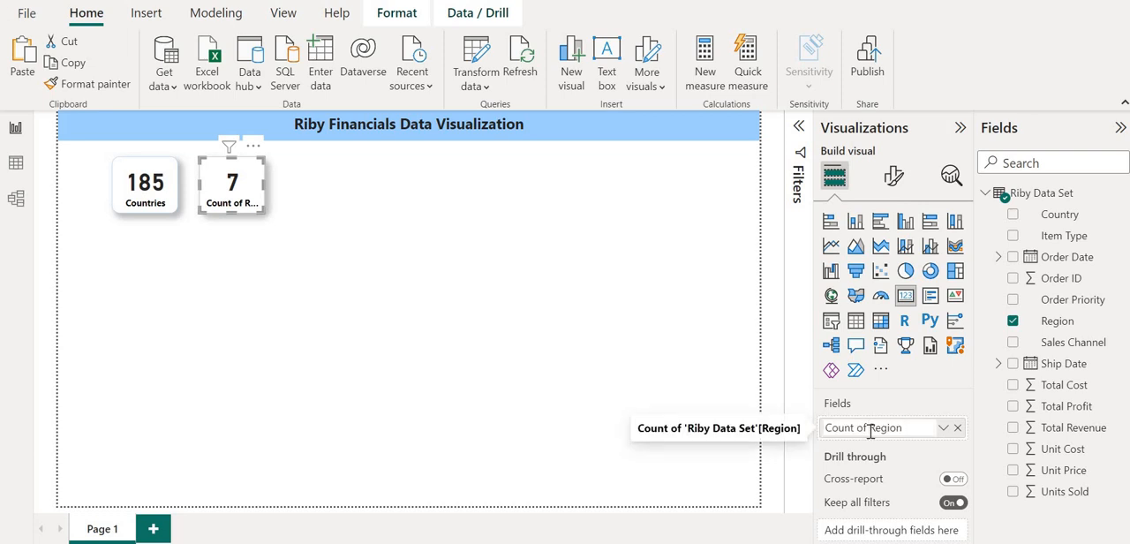
key("BackSpace")
key("BackSpace")
key("BackSpace")
key("BackSpace")
key("BackSpace")
key("BackSpace")
key("BackSpace")
key("BackSpace")
key("BackSpace")
key("Return")
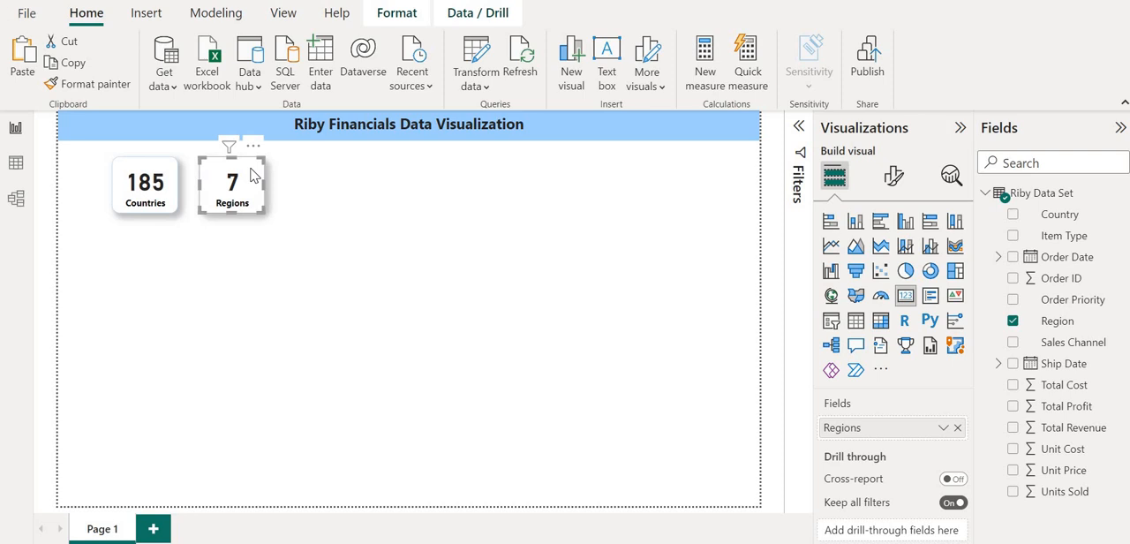
Add a copy of the Regions card to the row and move all three cards closer together from the page's left edge.
key("ctrl+v")
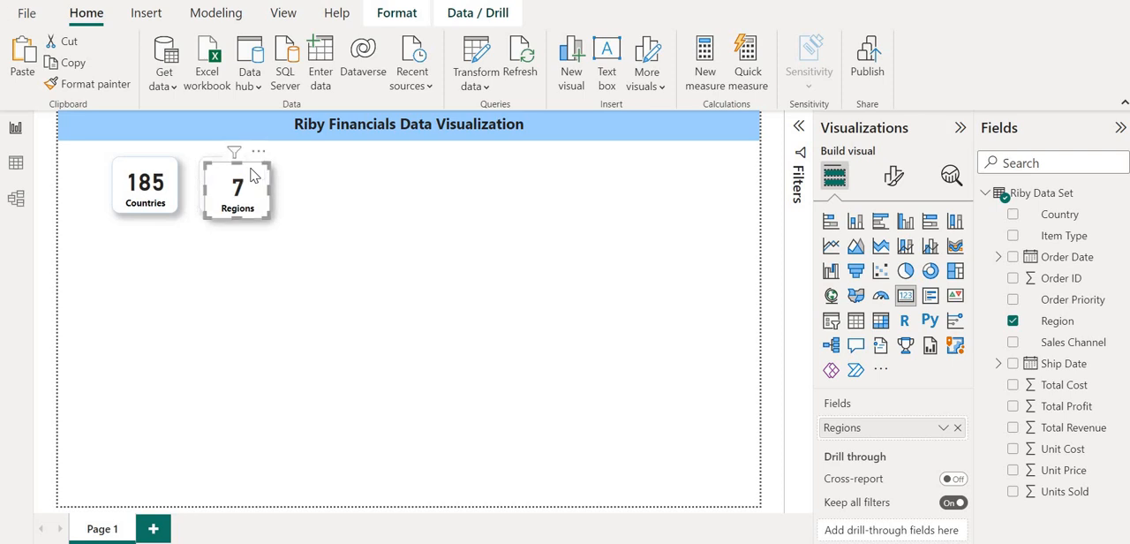
left_click_drag(253, 174, 336, 171)
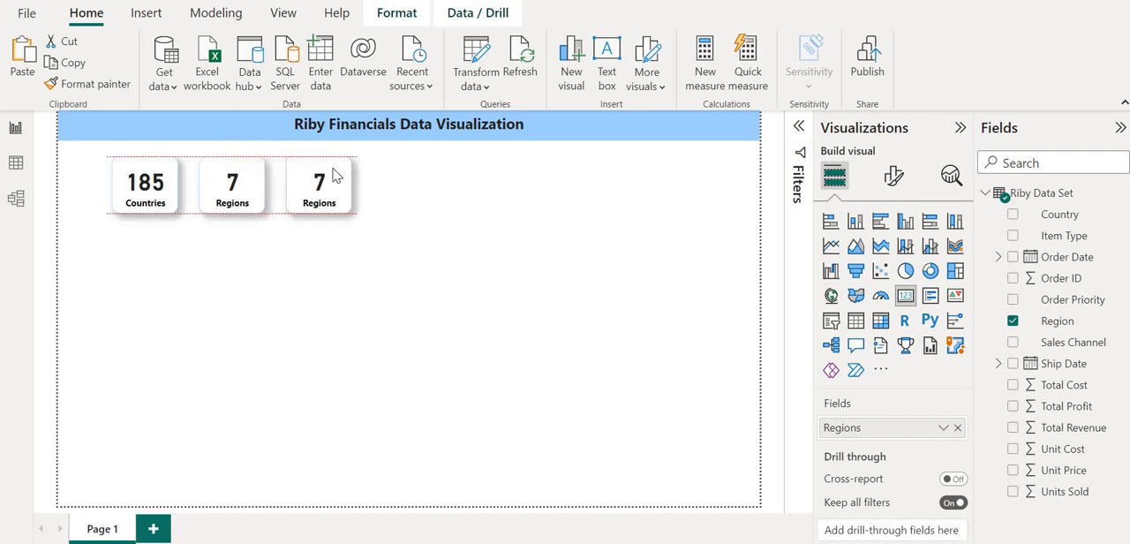
left_click(177, 181)
left_click_drag(162, 179, 126, 178)
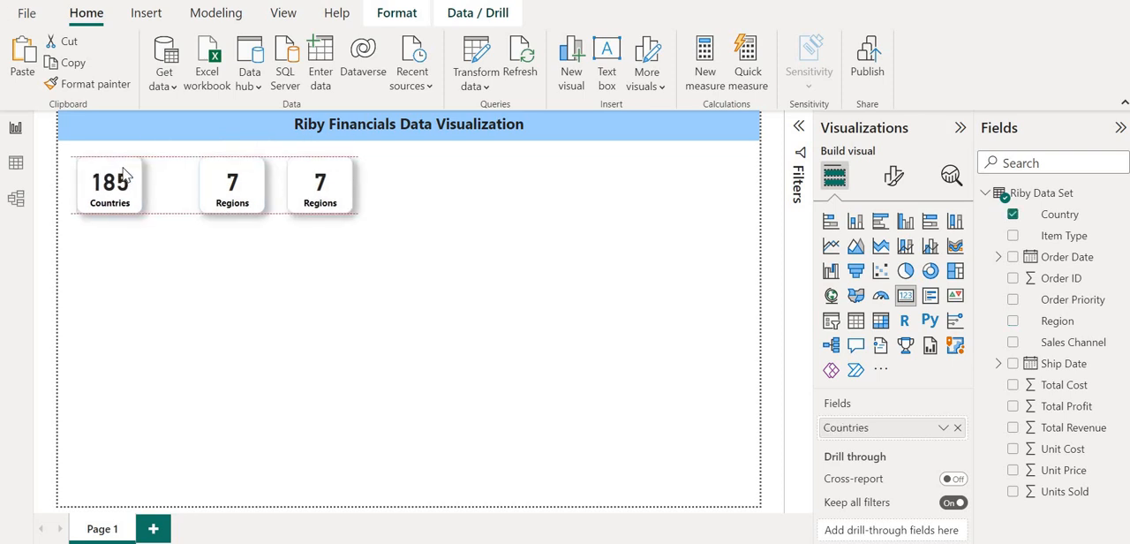
left_click_drag(202, 177, 181, 179)
left_click(320, 174)
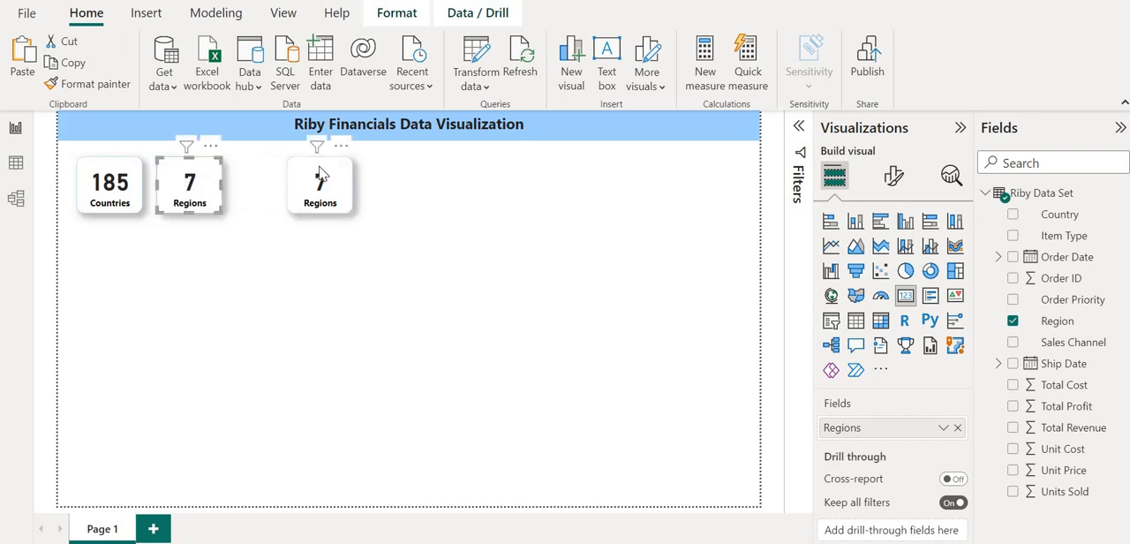
left_click_drag(316, 174, 271, 163)
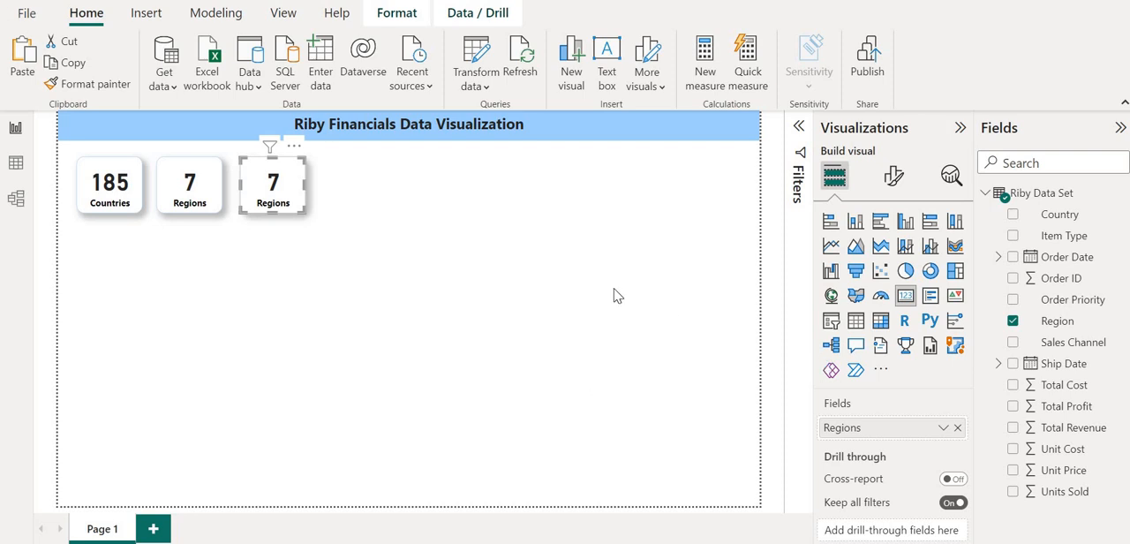
Replace Region with Item Type in the third card and summarize it as Count (Distinct).
left_click(1012, 322)
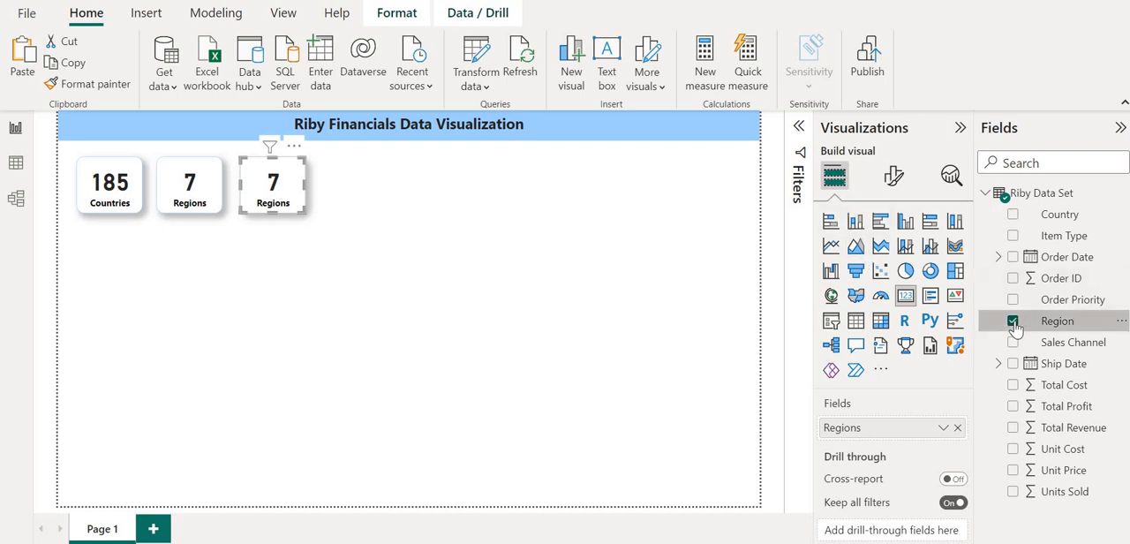
left_click(1013, 237)
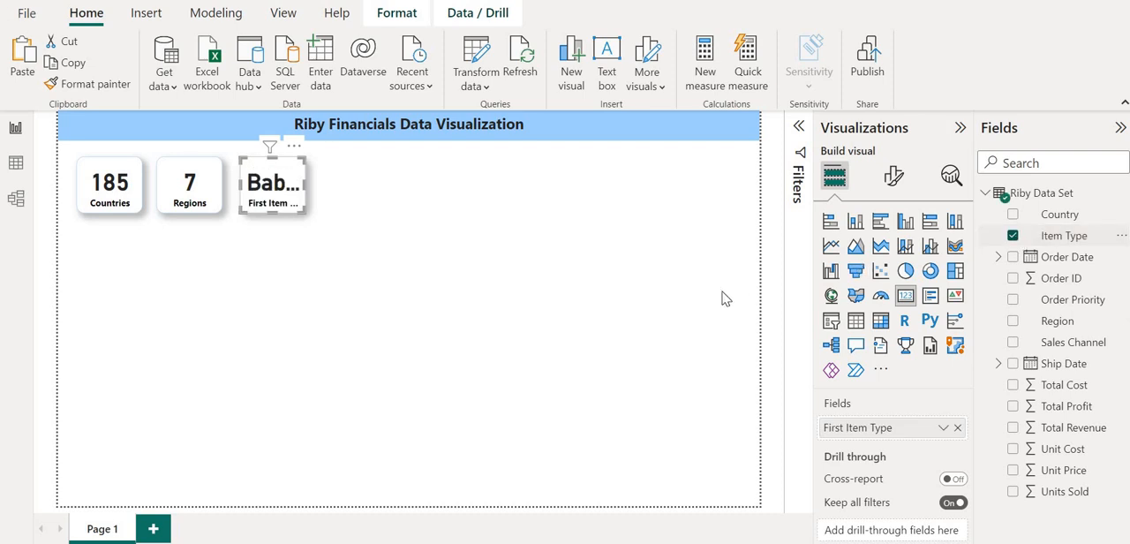
left_click(943, 430)
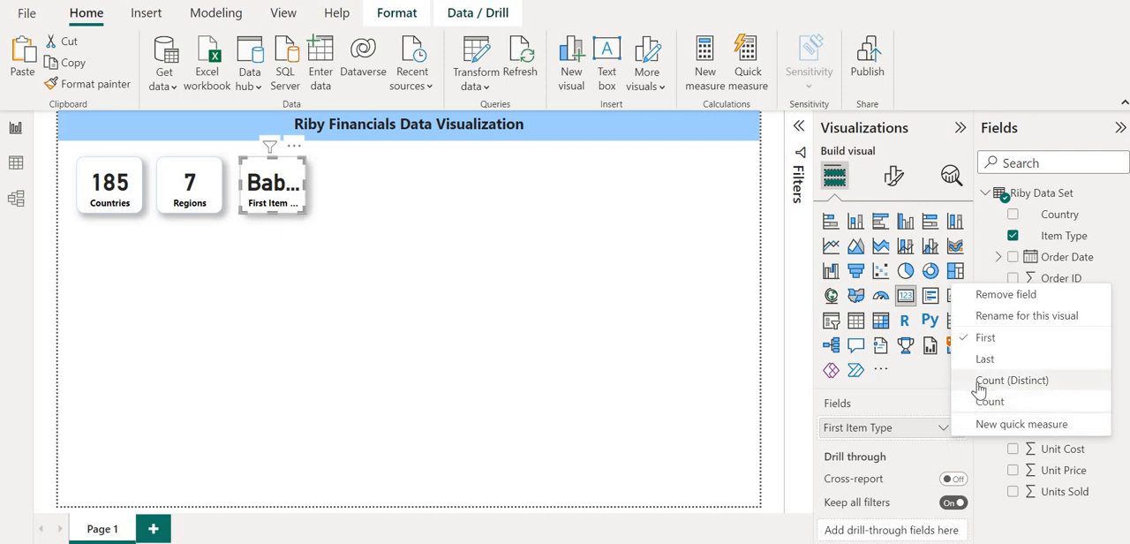
left_click(980, 383)
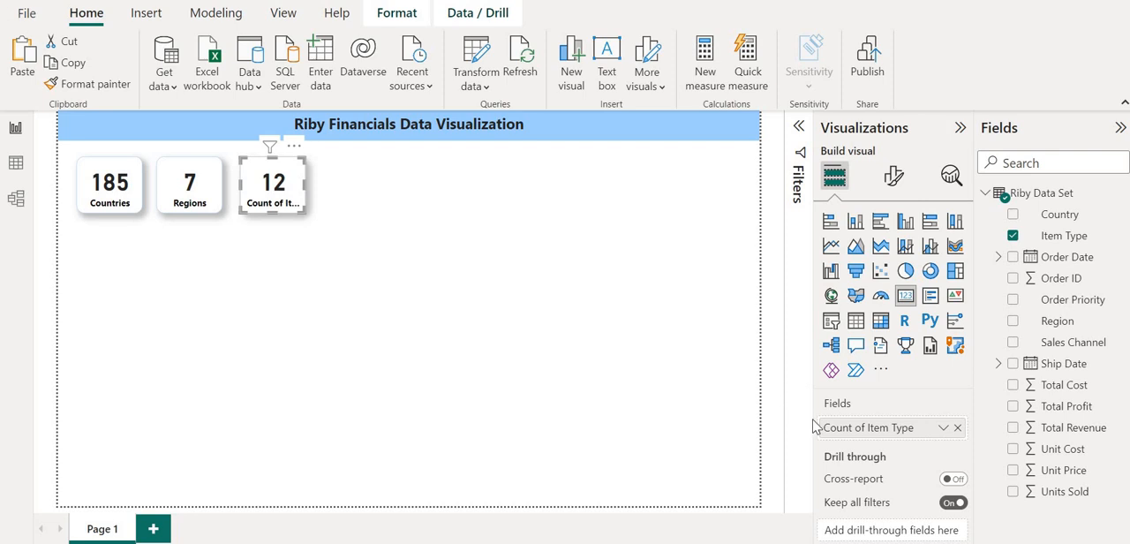
Rename the third card's item type count field to Products.
double_click(864, 431)
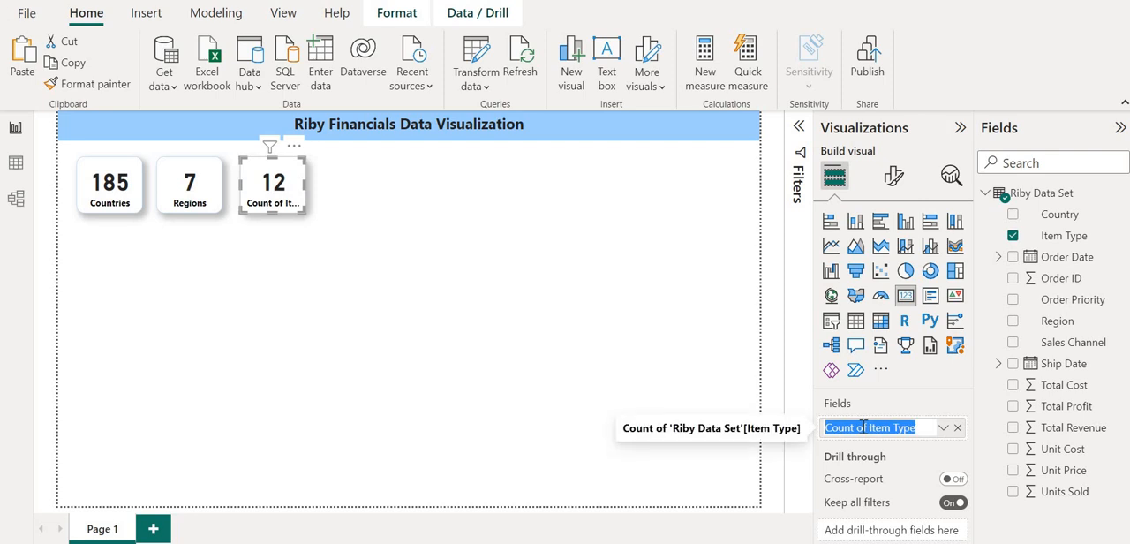
type("Products")
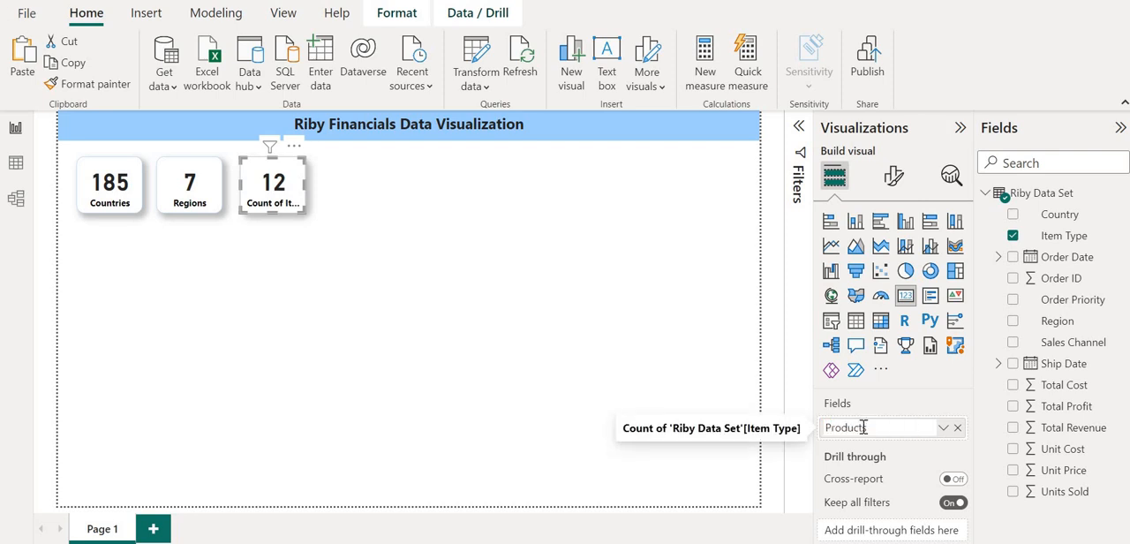
key("Return")
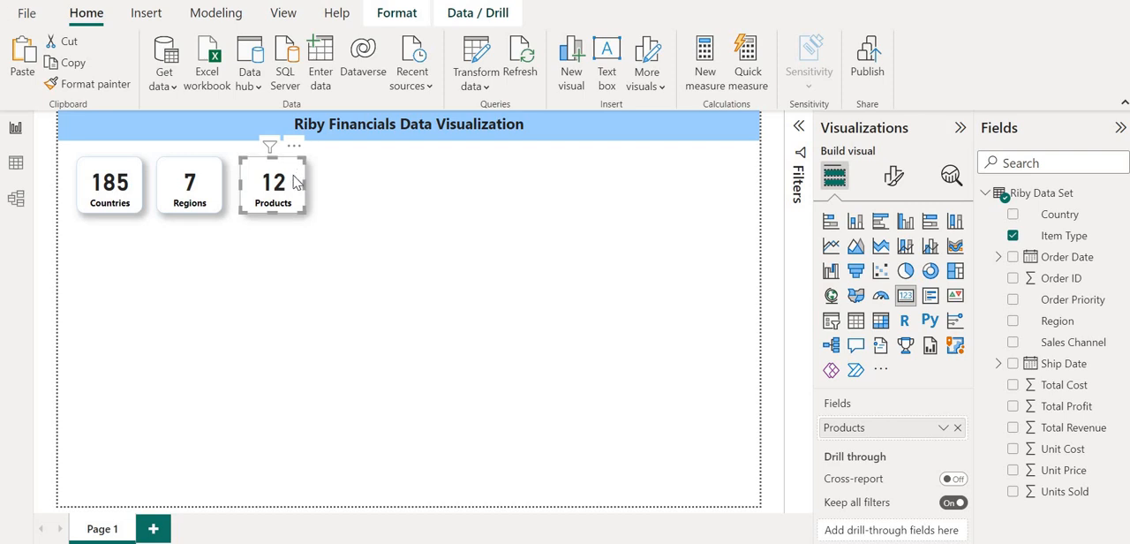
Place a copy of the Products card beside it in the row and replace its Item Type field with Total Revenue.
key("ctrl+v")
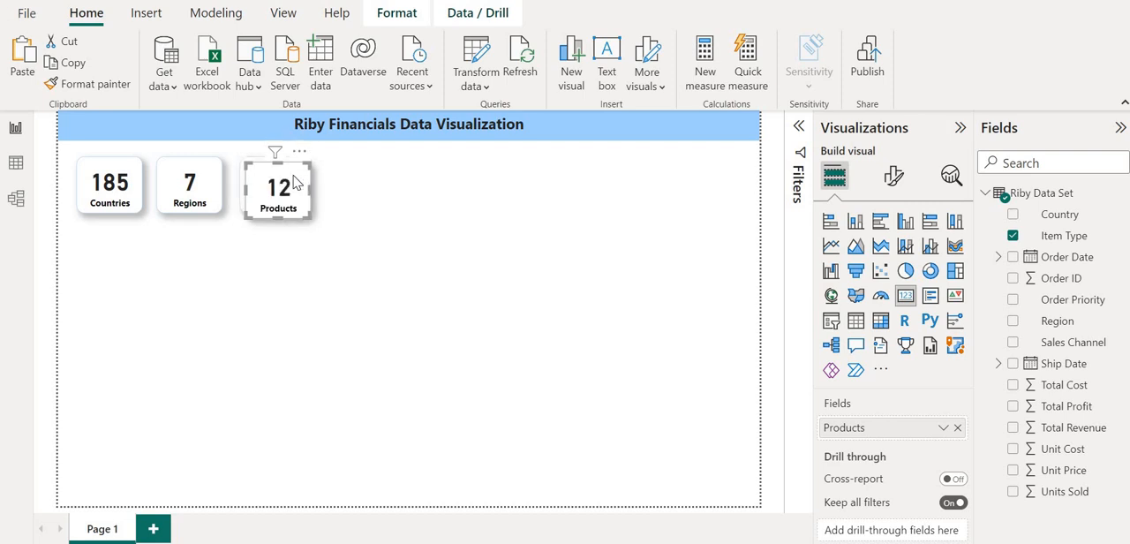
left_click_drag(296, 183, 374, 177)
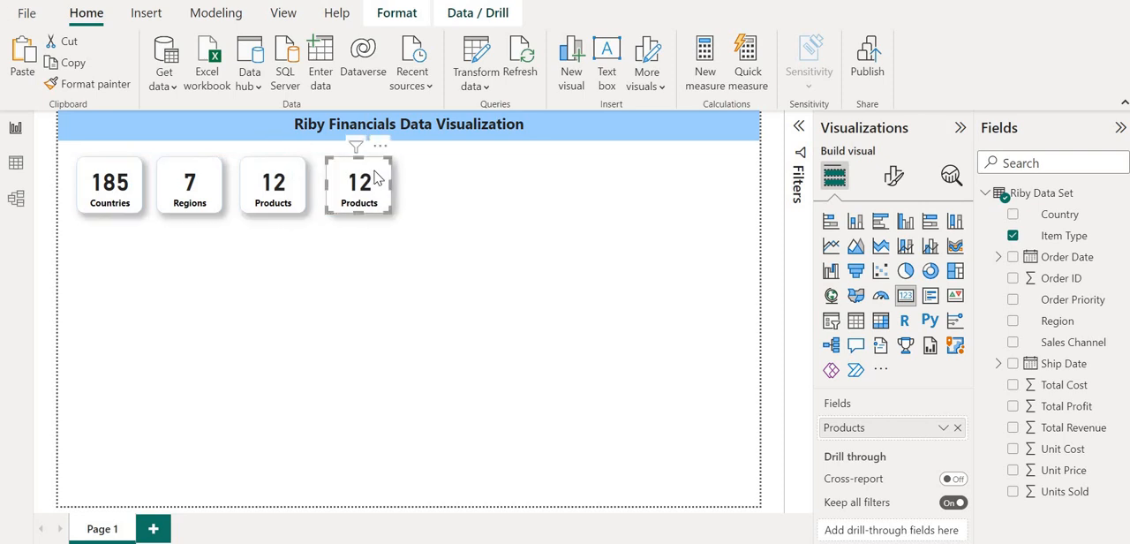
left_click(1012, 235)
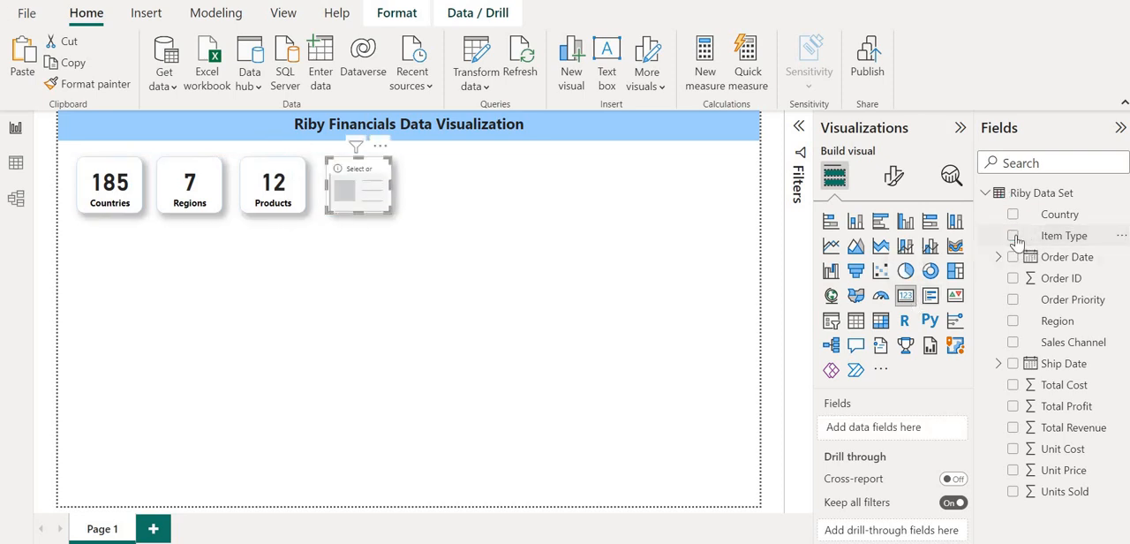
left_click(1012, 428)
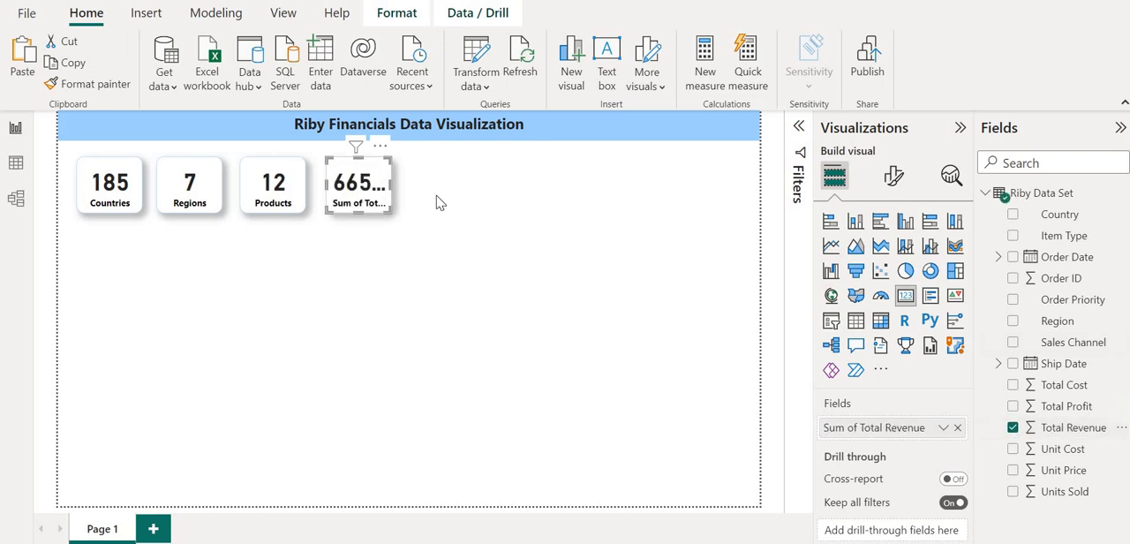
Widen the revenue card to fit its full value and rename its field to Total Revenue.
left_click_drag(383, 182, 461, 181)
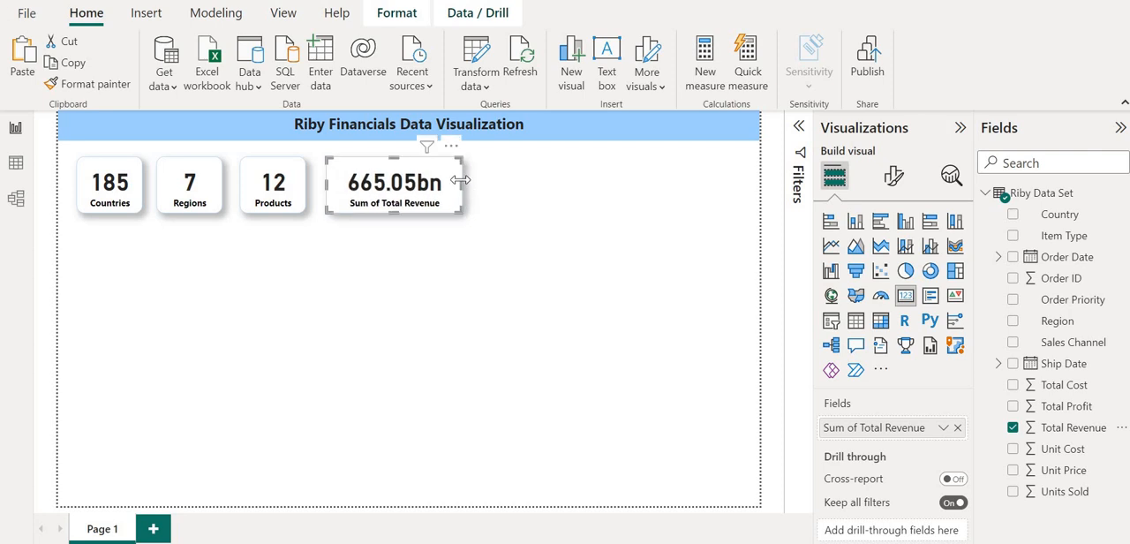
double_click(840, 429)
left_click(863, 429)
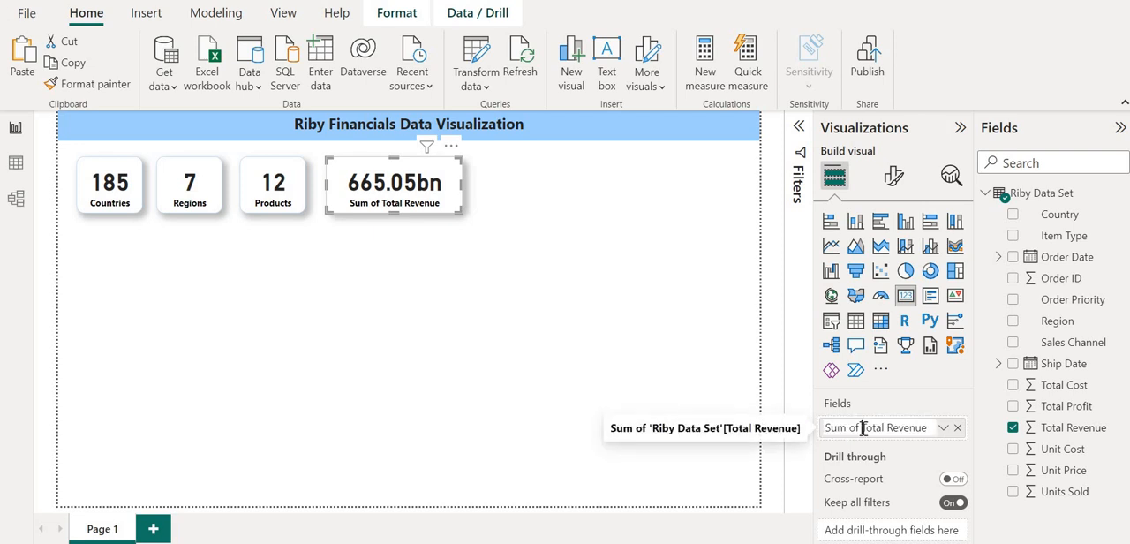
key("BackSpace")
key("BackSpace")
key("BackSpace")
key("BackSpace")
key("BackSpace")
key("BackSpace")
key("BackSpace")
key("Return")
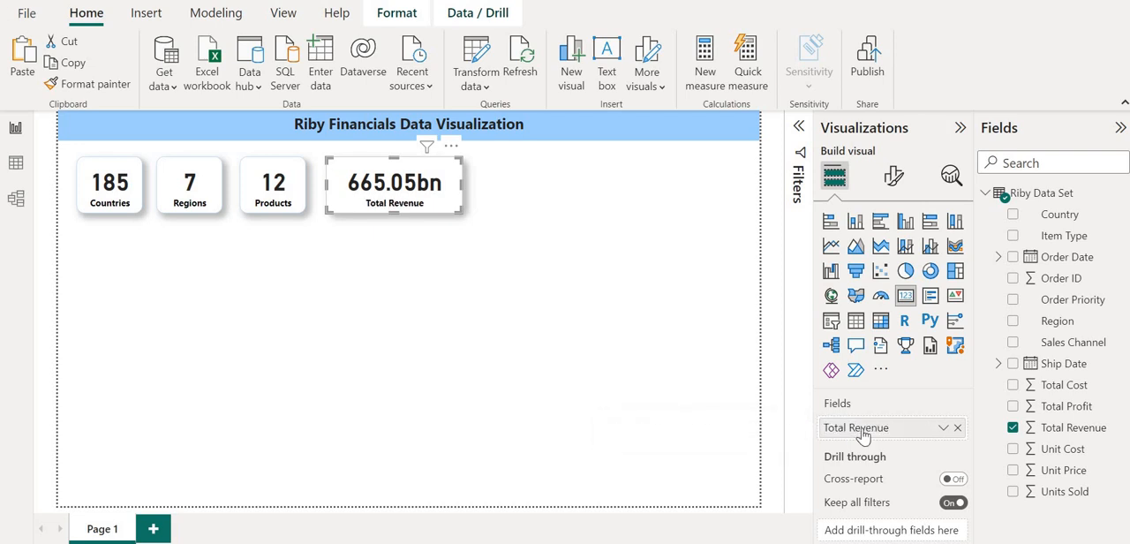
Set the Total Revenue card's callout value to 0 decimal places and narrow the card to fit the shorter number.
left_click(894, 177)
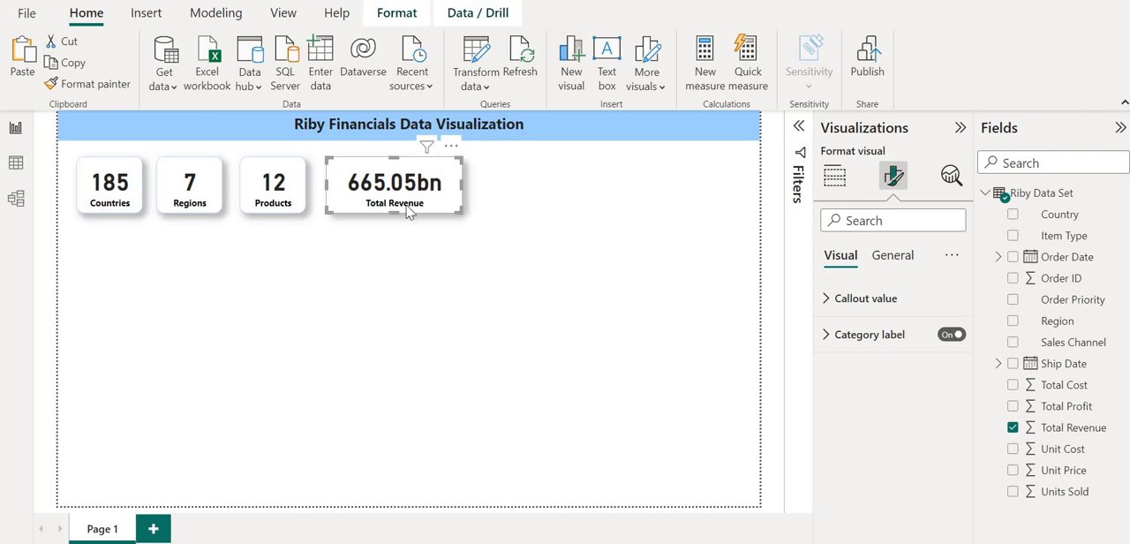
left_click(827, 300)
scroll(830, 304, "down", 2)
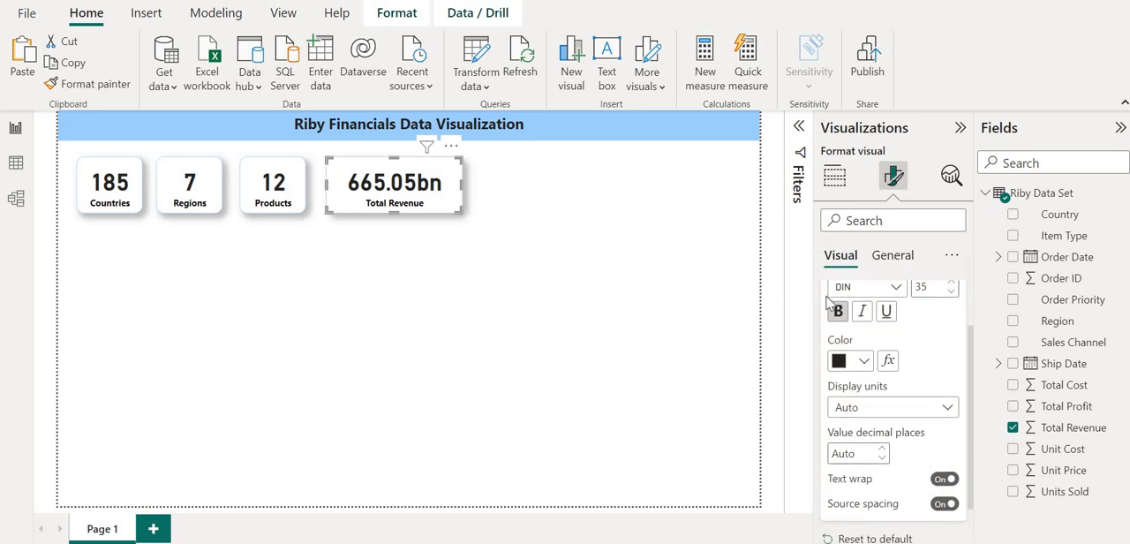
scroll(913, 321, "up", 1)
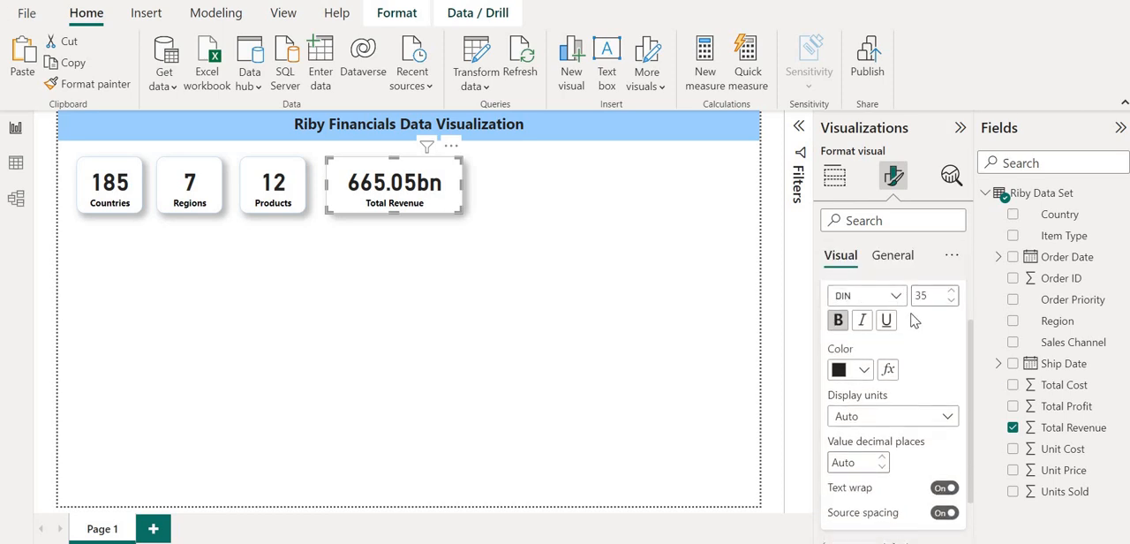
scroll(906, 350, "down", 1)
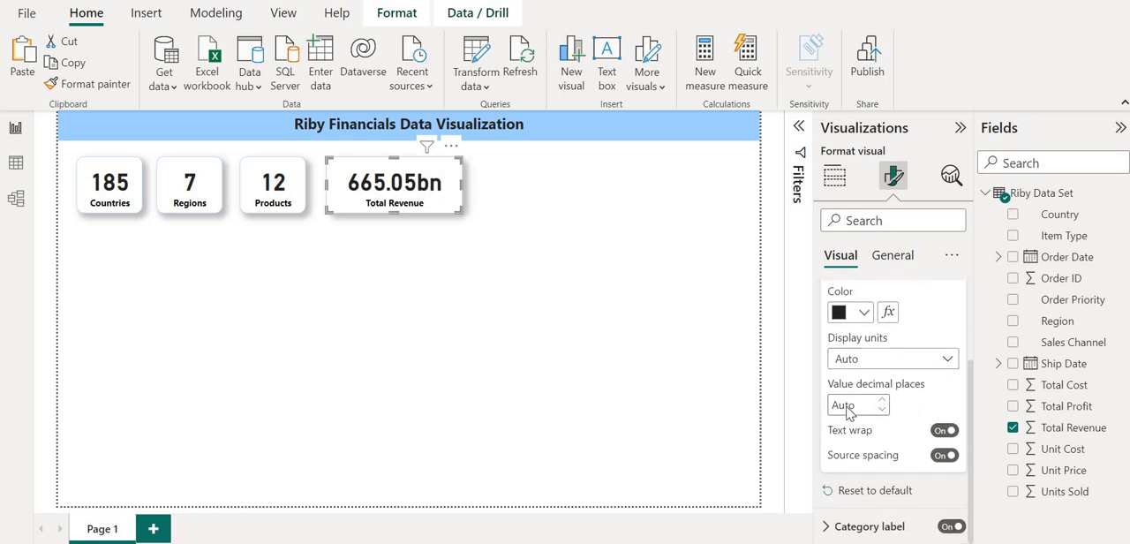
left_click(860, 406)
type("0")
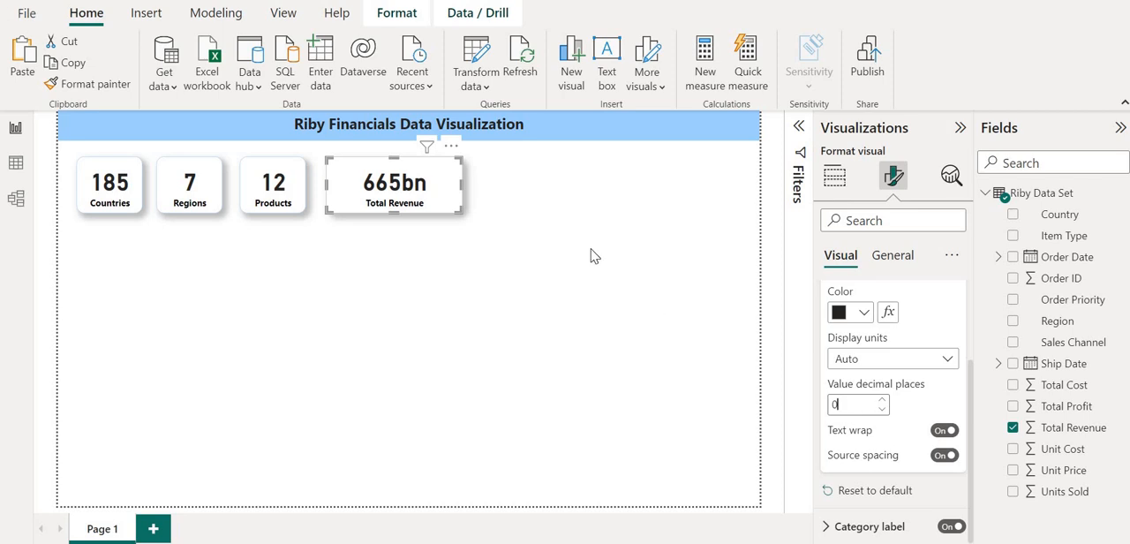
left_click_drag(461, 184, 419, 187)
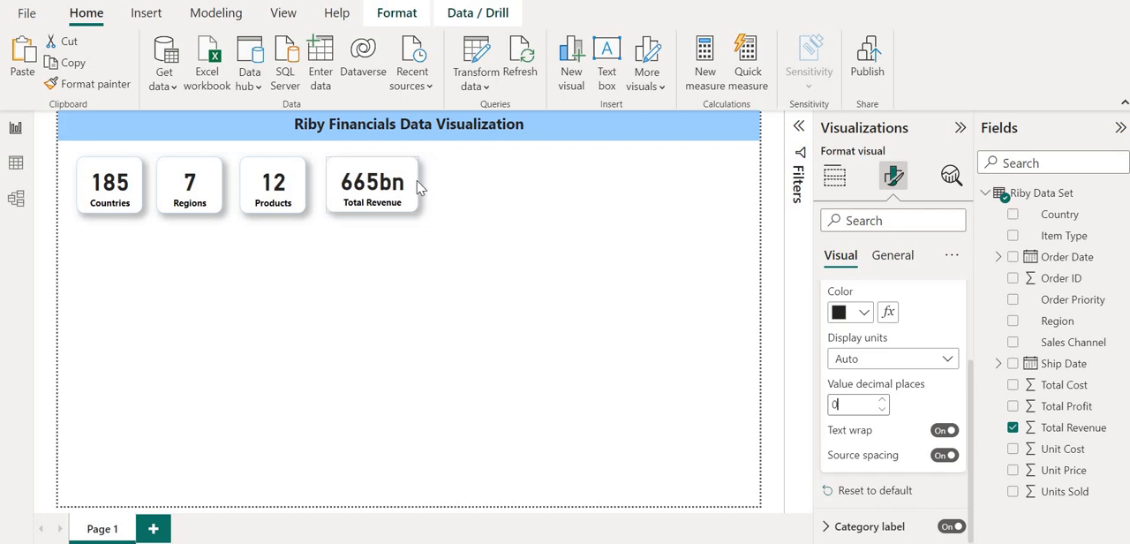
left_click(515, 197)
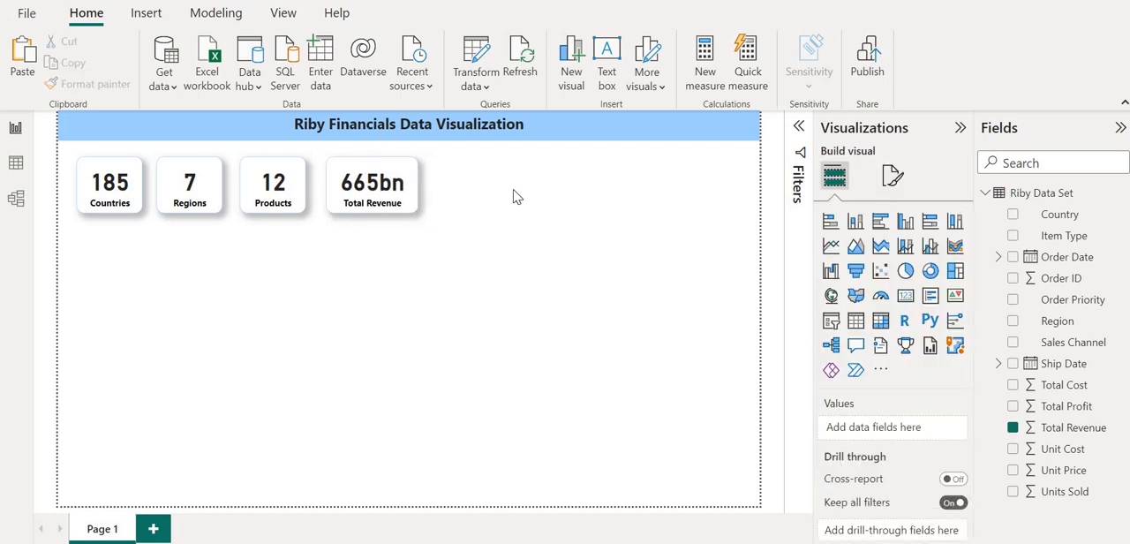
Place a copy of the Total Revenue card beside it in the row and replace its field with Total Profit.
left_click(397, 170)
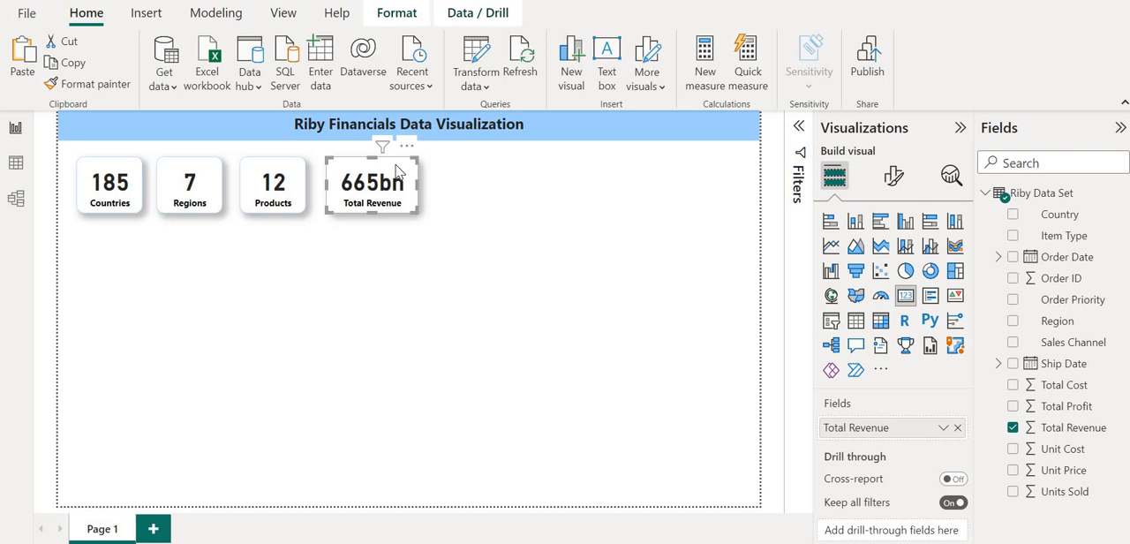
key("ctrl+v")
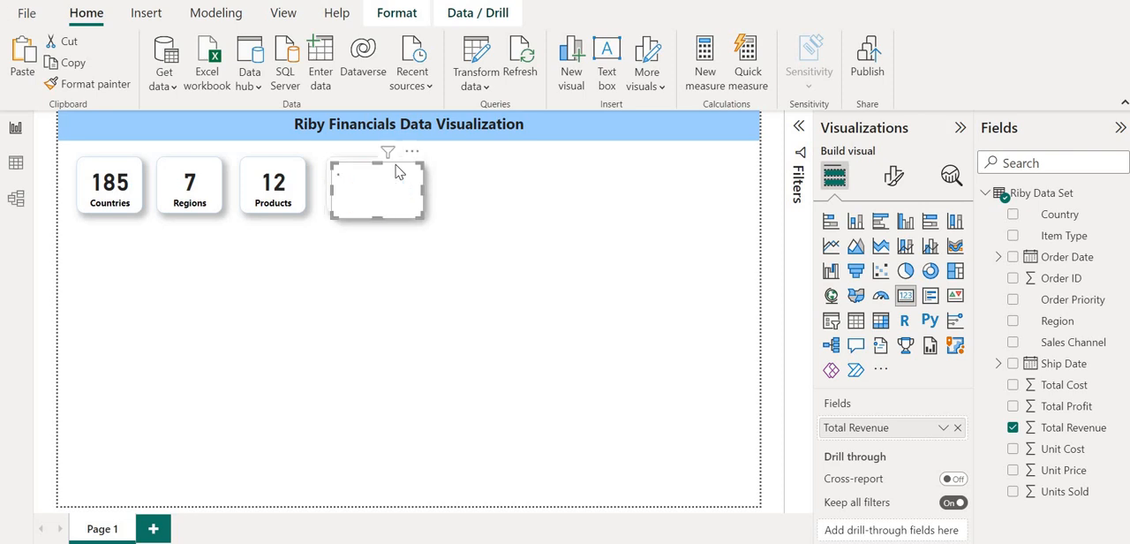
left_click_drag(396, 170, 515, 181)
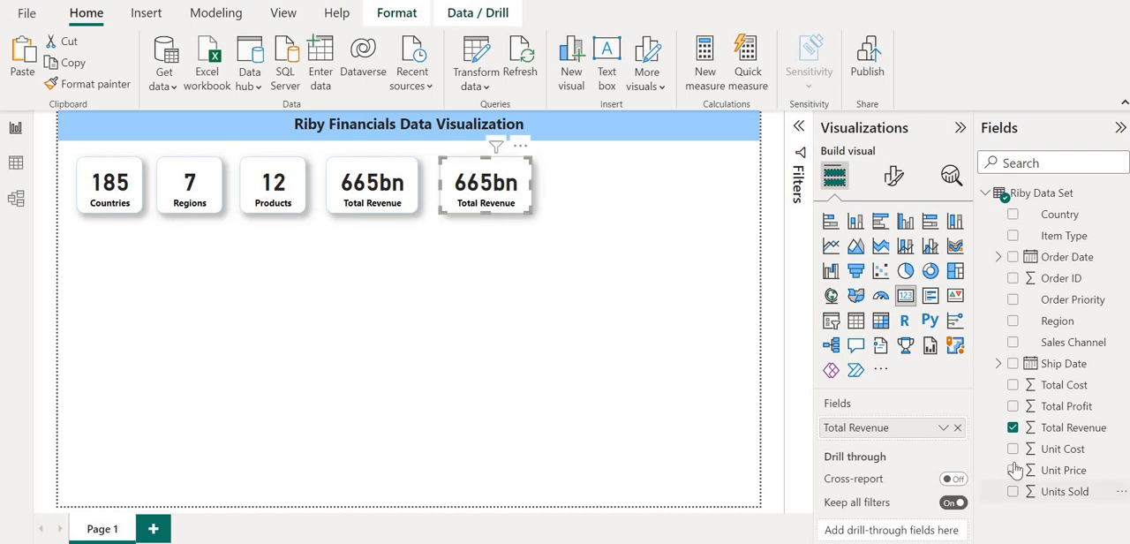
left_click(1012, 427)
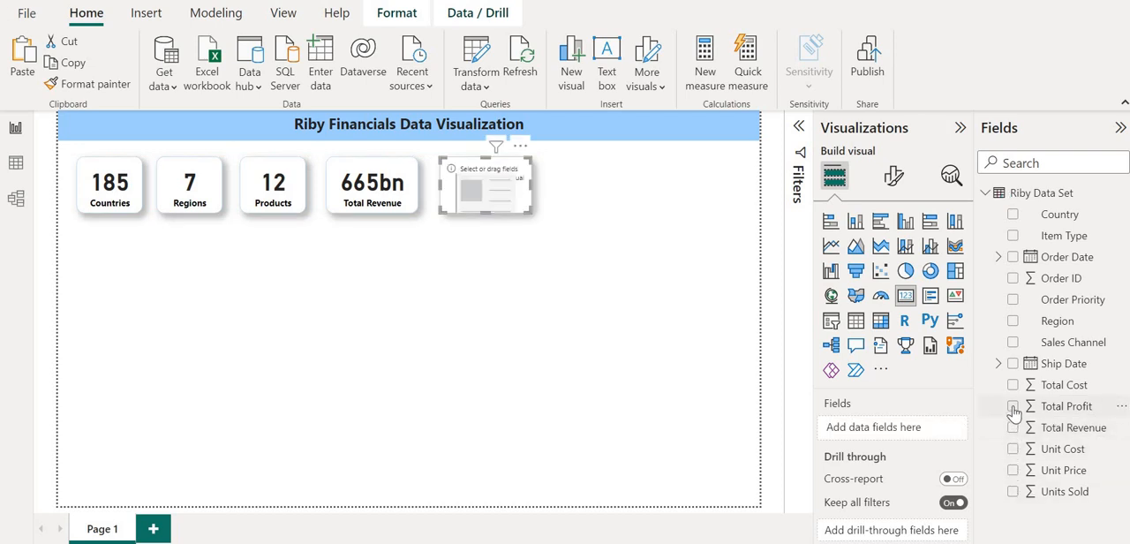
left_click(1013, 407)
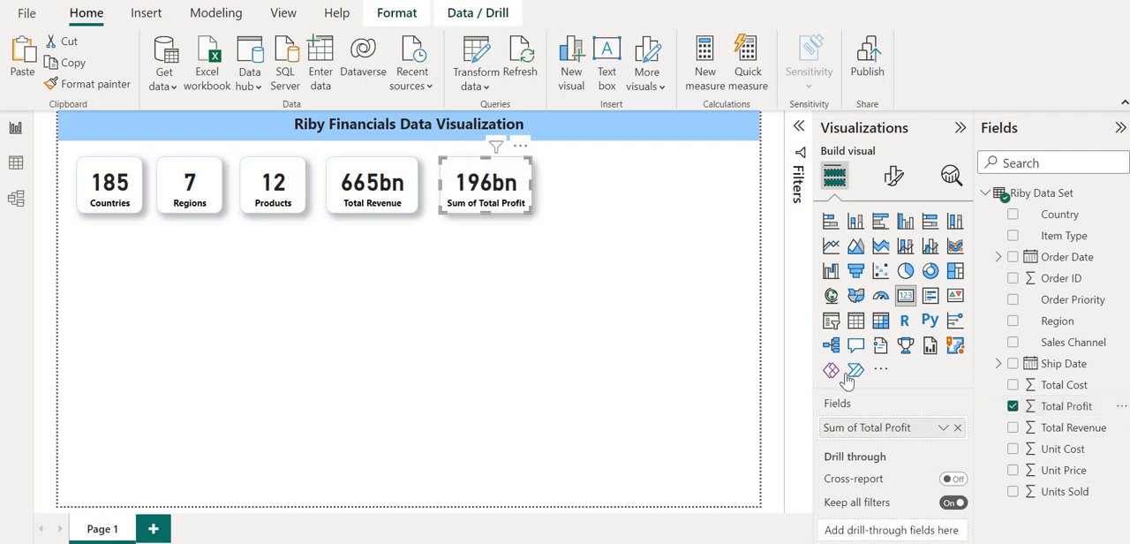
Rename the profit card's field to Total Profit.
double_click(846, 430)
type("S")
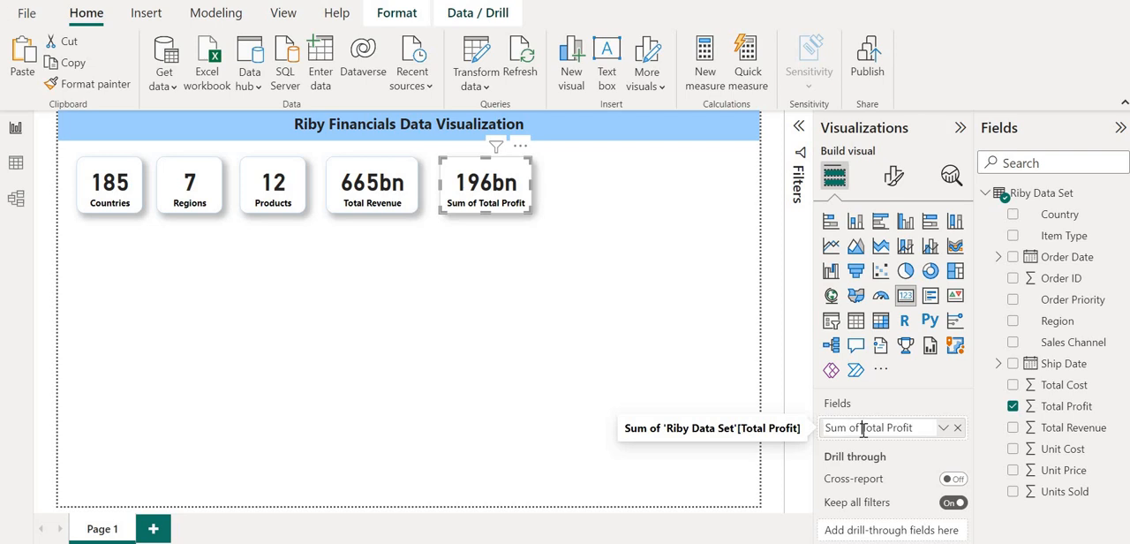
key("Delete")
key("Delete")
key("Delete")
key("Delete")
key("BackSpace")
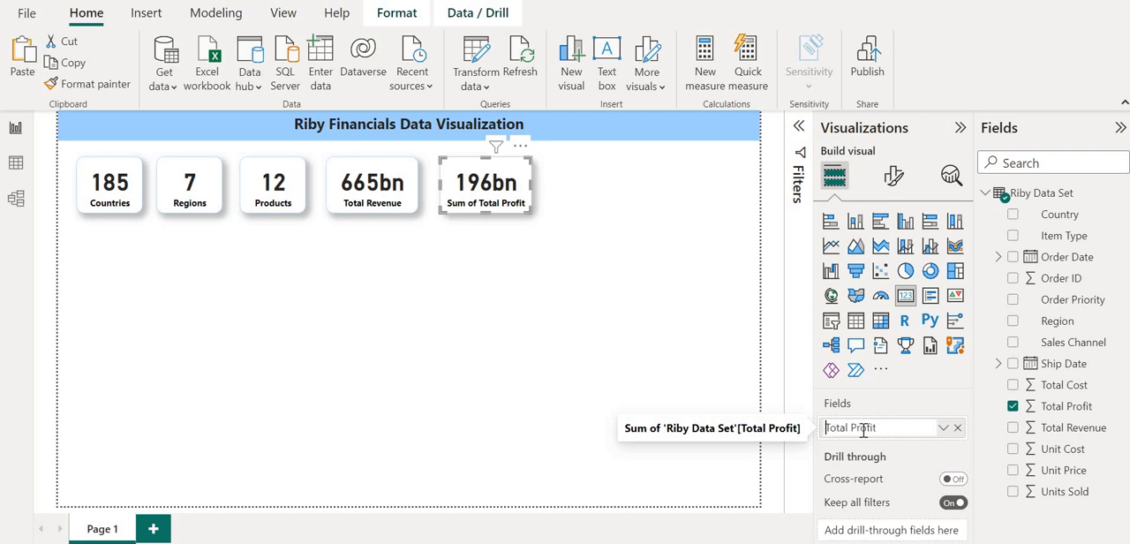
key("Return")
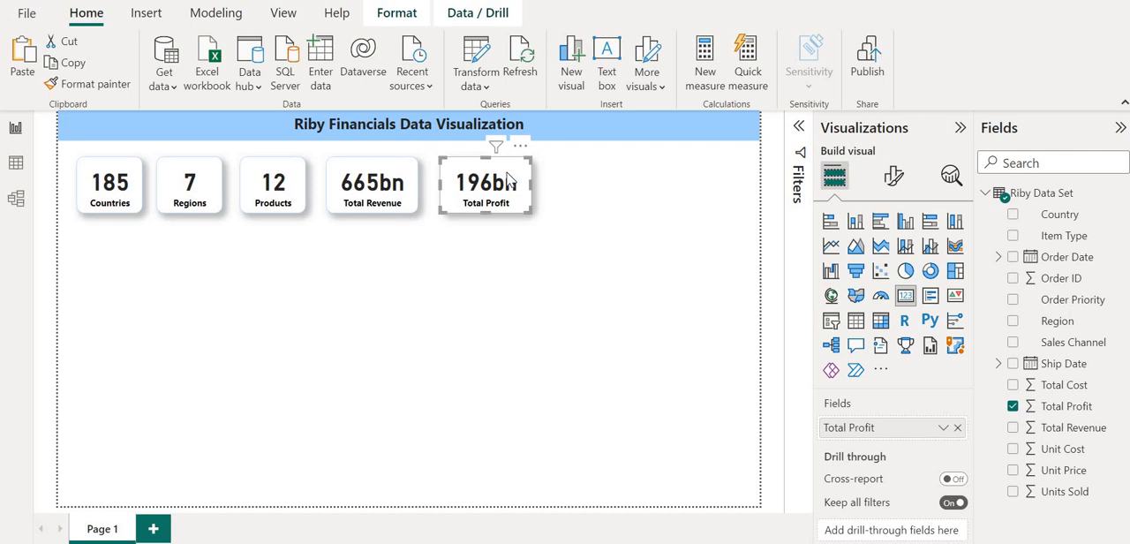
Place a copy of the Total Profit card beside it in the row and replace its field with Units Sold.
key("ctrl+c")
key("ctrl+v")
left_click_drag(509, 180, 616, 178)
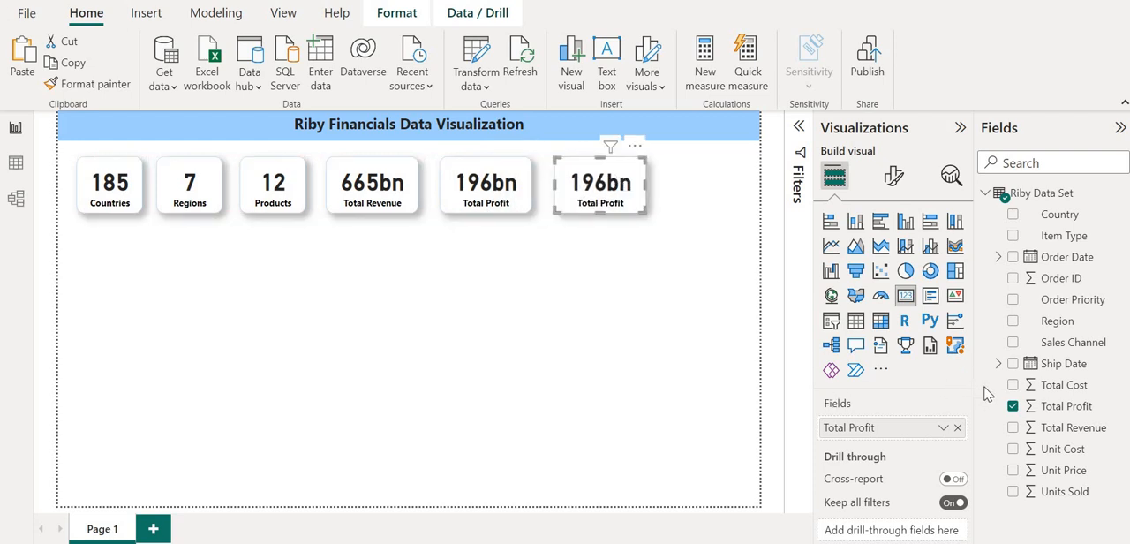
left_click(1013, 406)
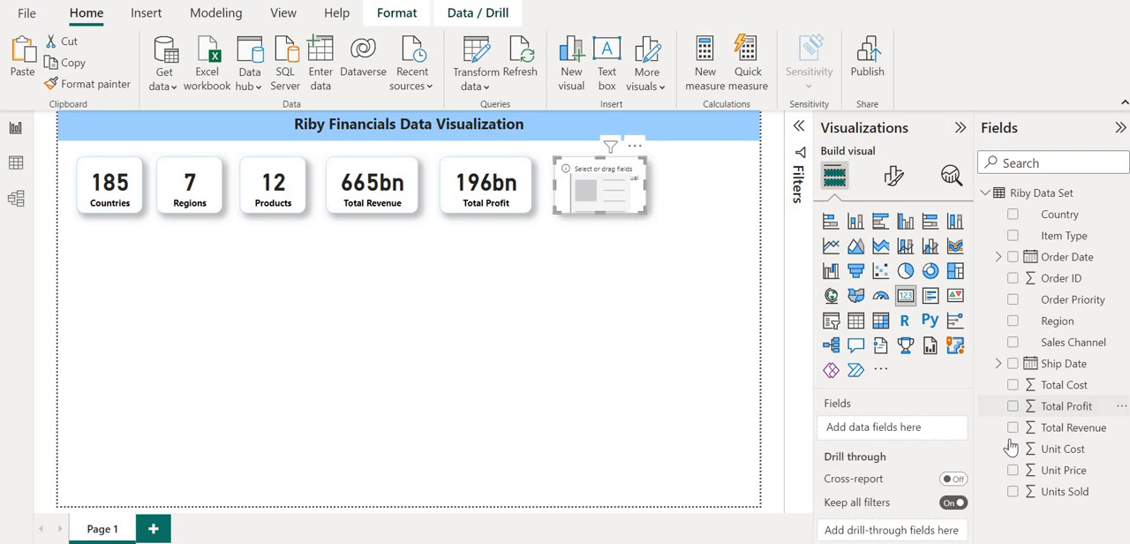
left_click(1013, 491)
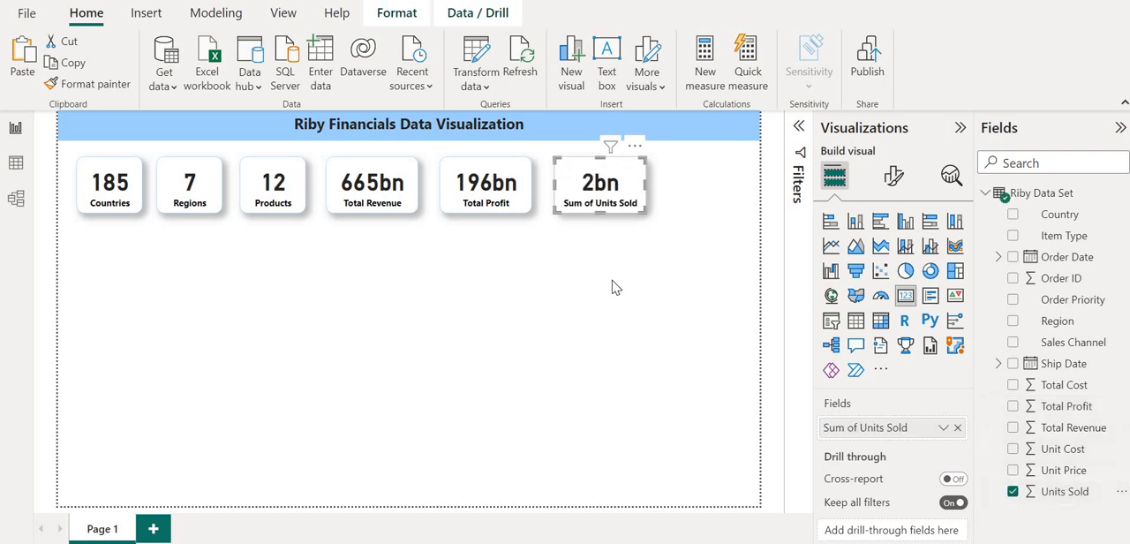
Rename the new card's field to Units Sold.
double_click(858, 431)
left_click(860, 428)
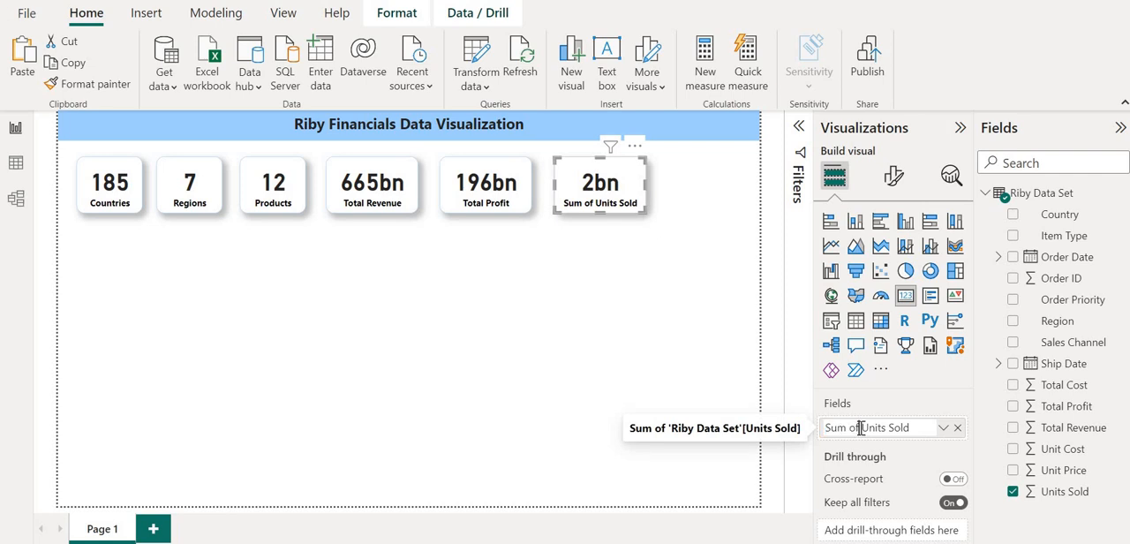
key("BackSpace")
key("BackSpace")
key("BackSpace")
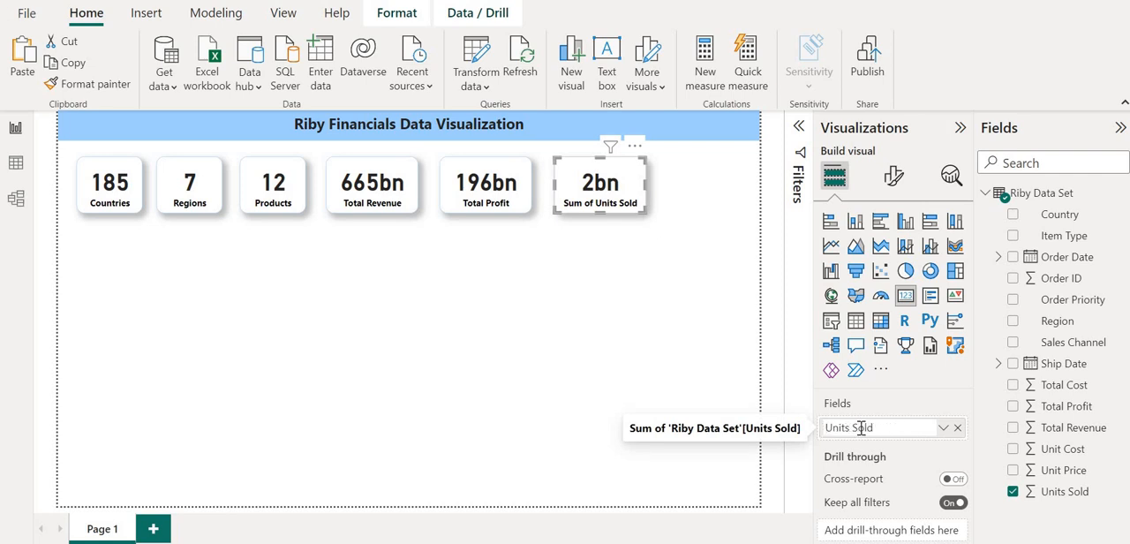
key("Return")
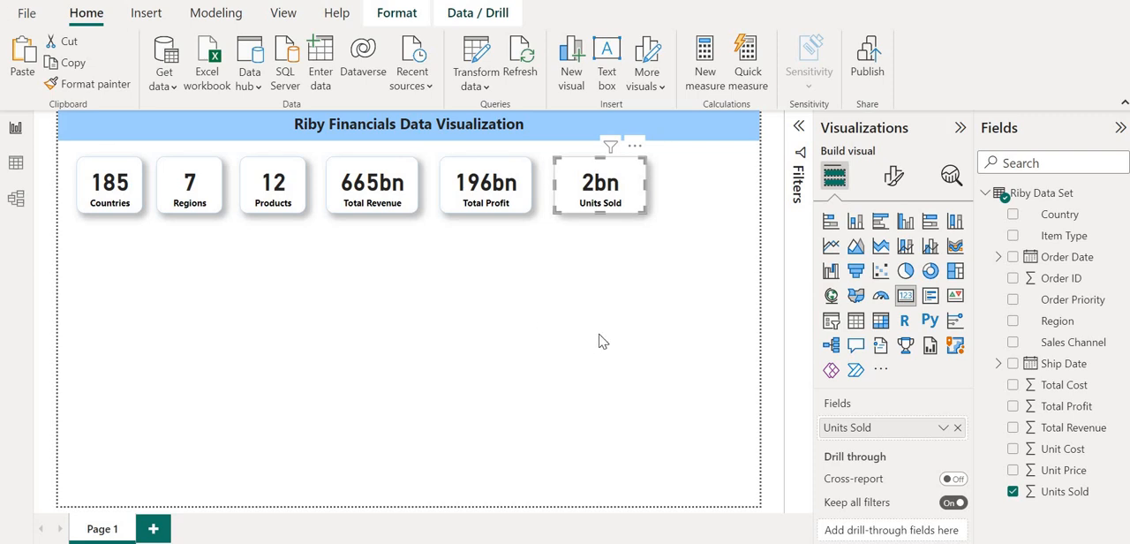
Add an Order Date slicer at the end of the card row and switch its field to Date Hierarchy.
left_click(717, 273)
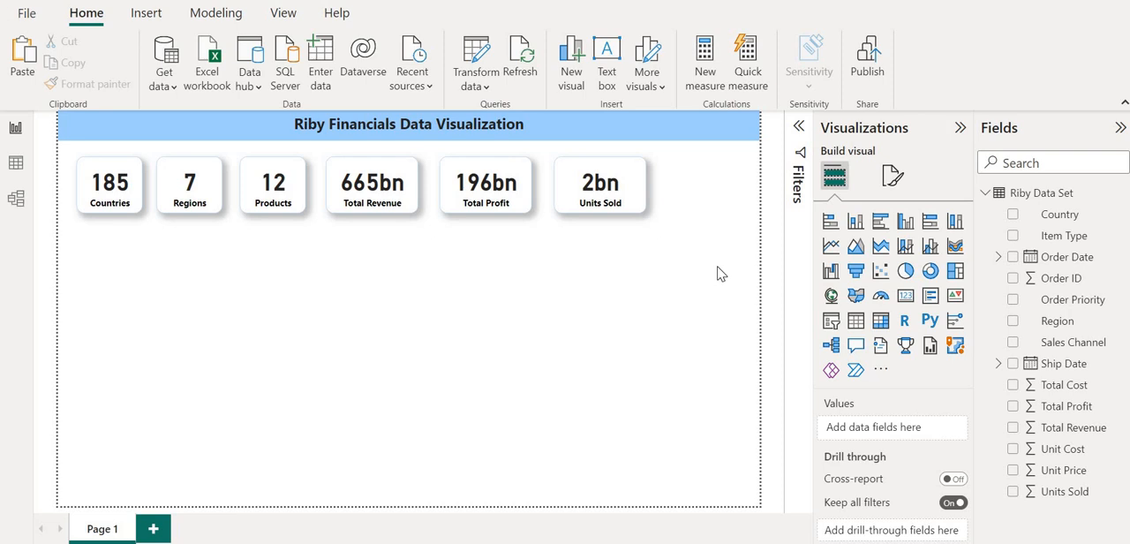
left_click(831, 321)
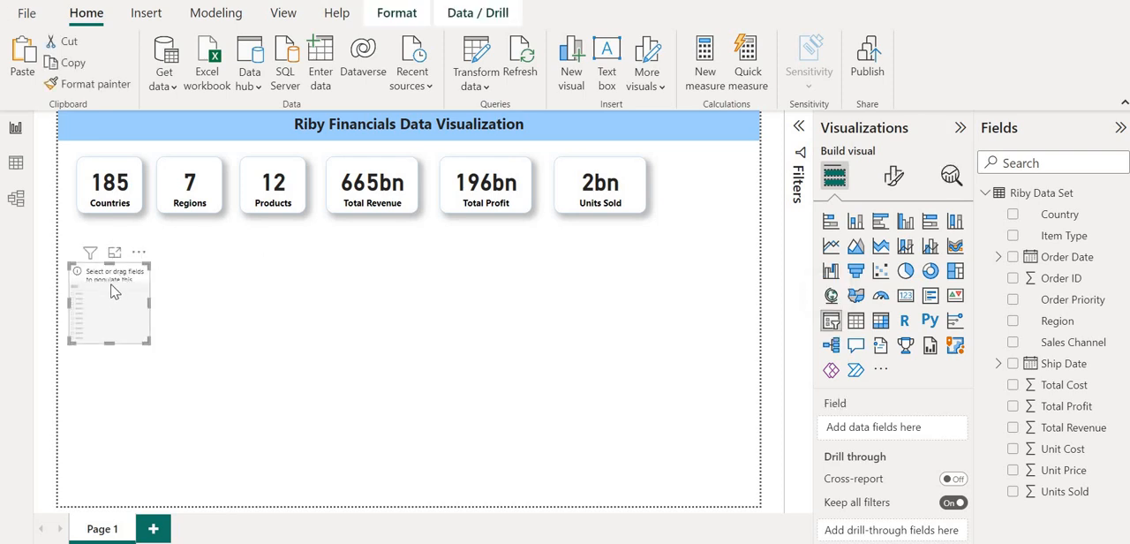
left_click_drag(112, 291, 716, 181)
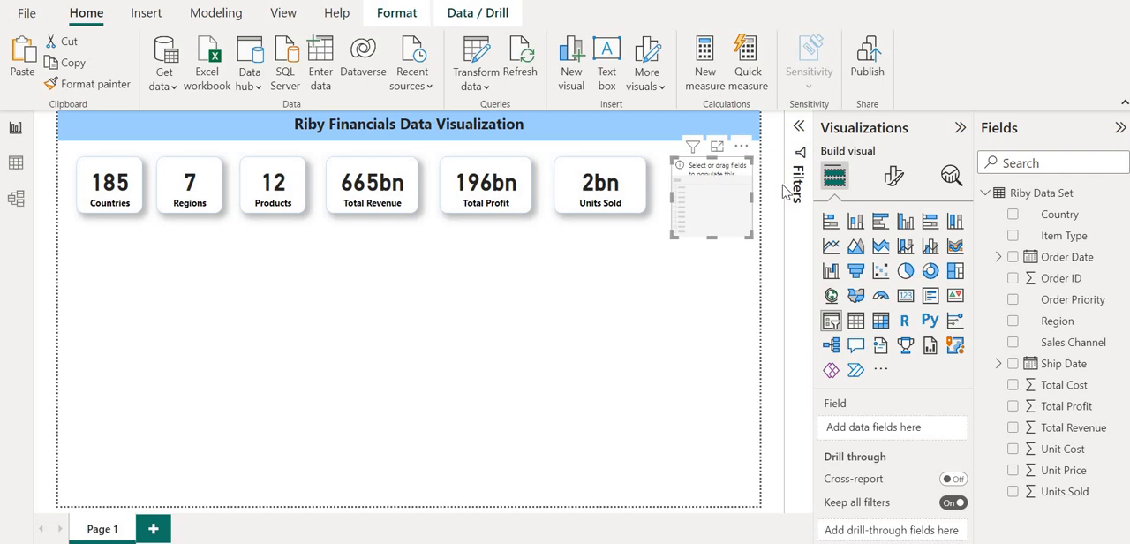
left_click(1014, 257)
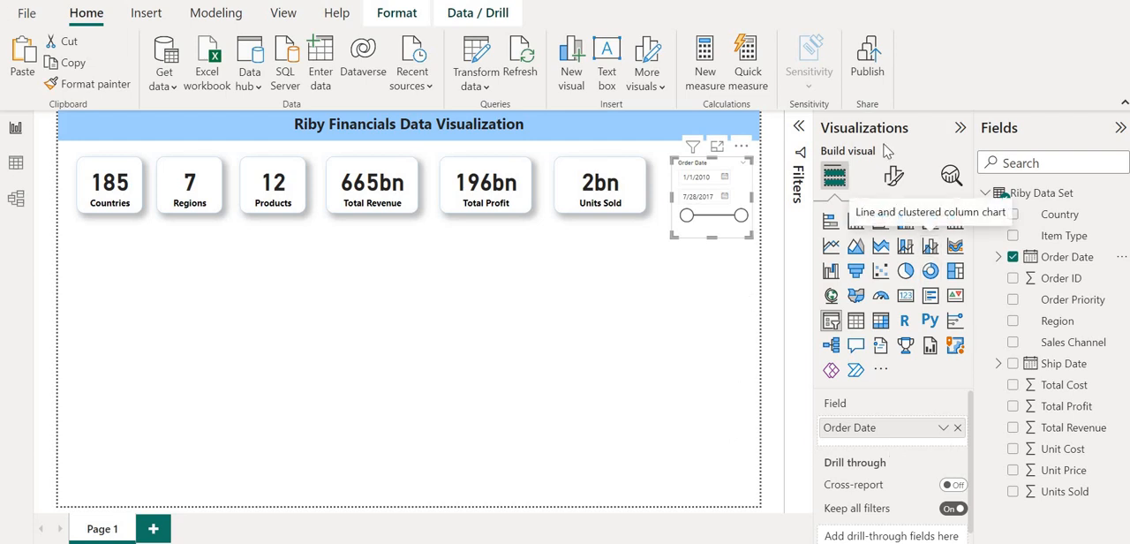
left_click(943, 428)
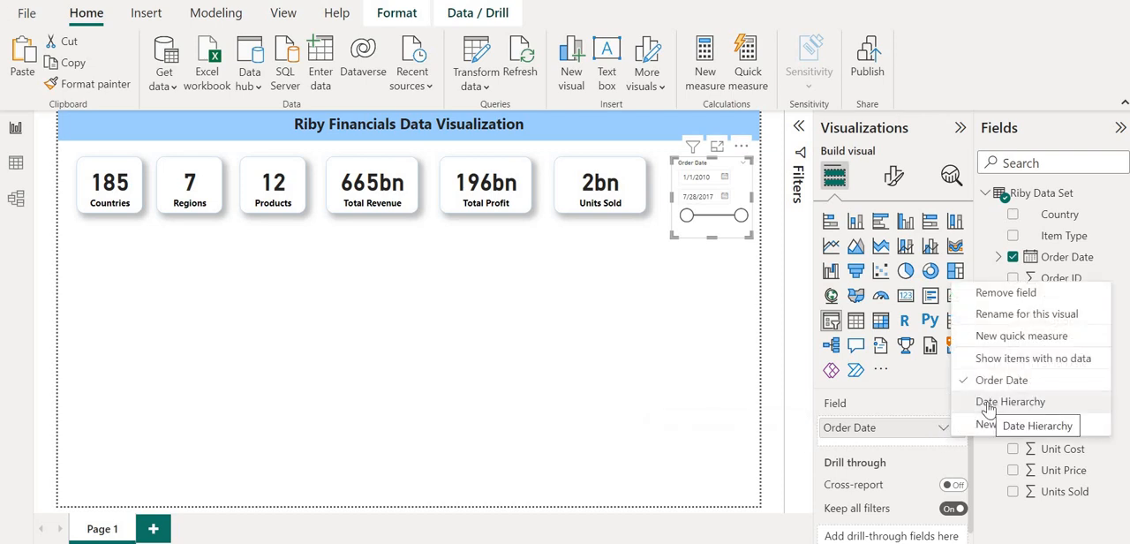
left_click(987, 406)
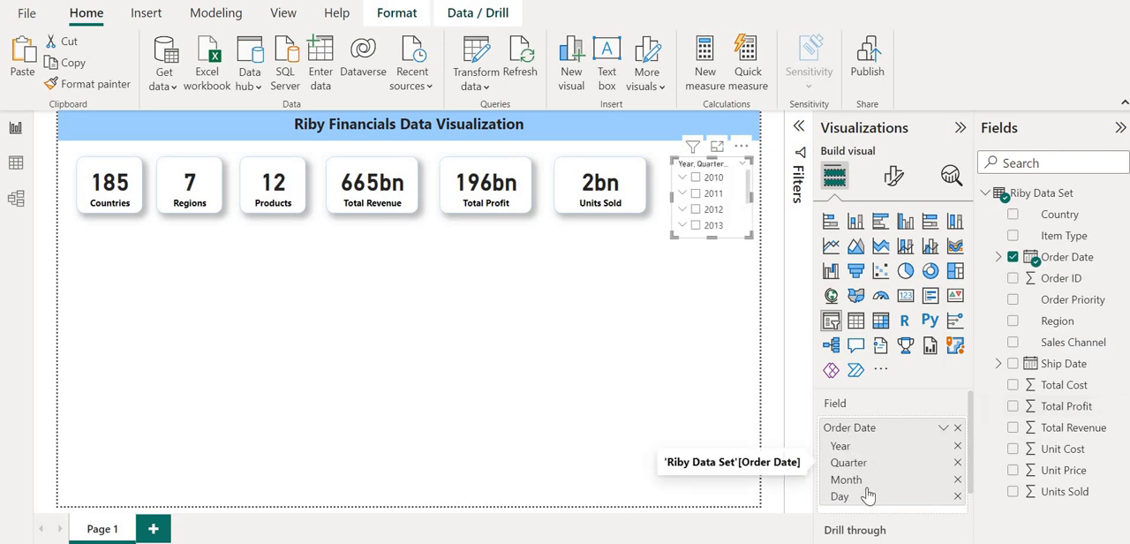
Lengthen the date slicer and expand 2010, Qtr 1 and January to examine its hierarchy levels.
left_click(683, 178)
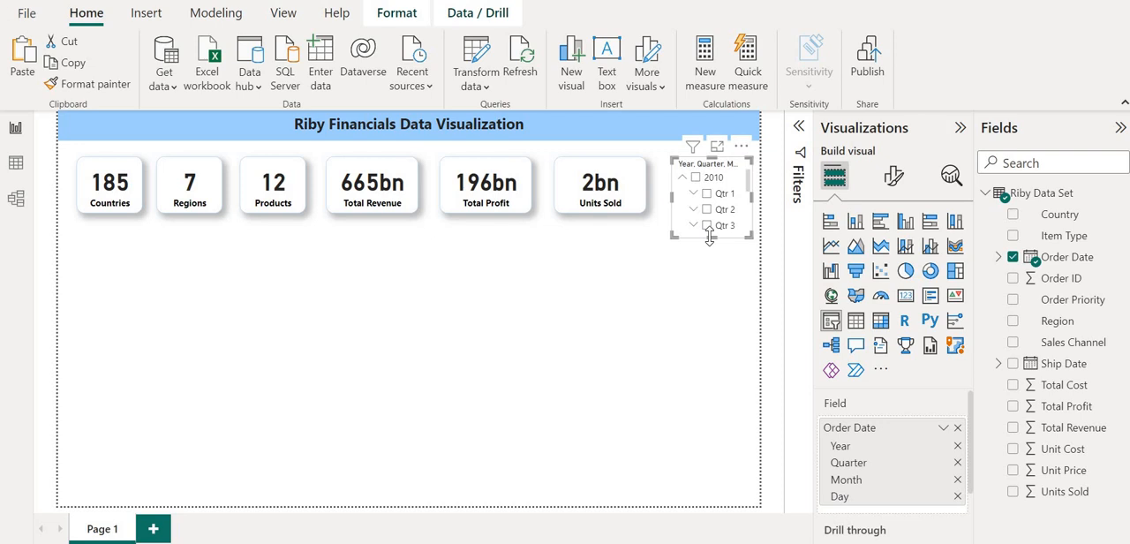
left_click_drag(709, 236, 711, 307)
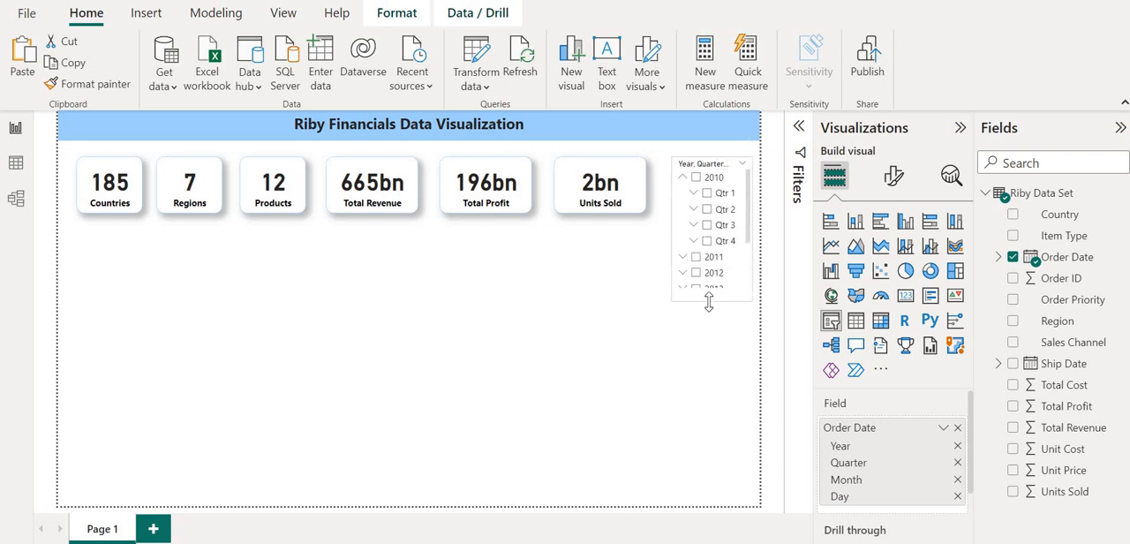
left_click(694, 194)
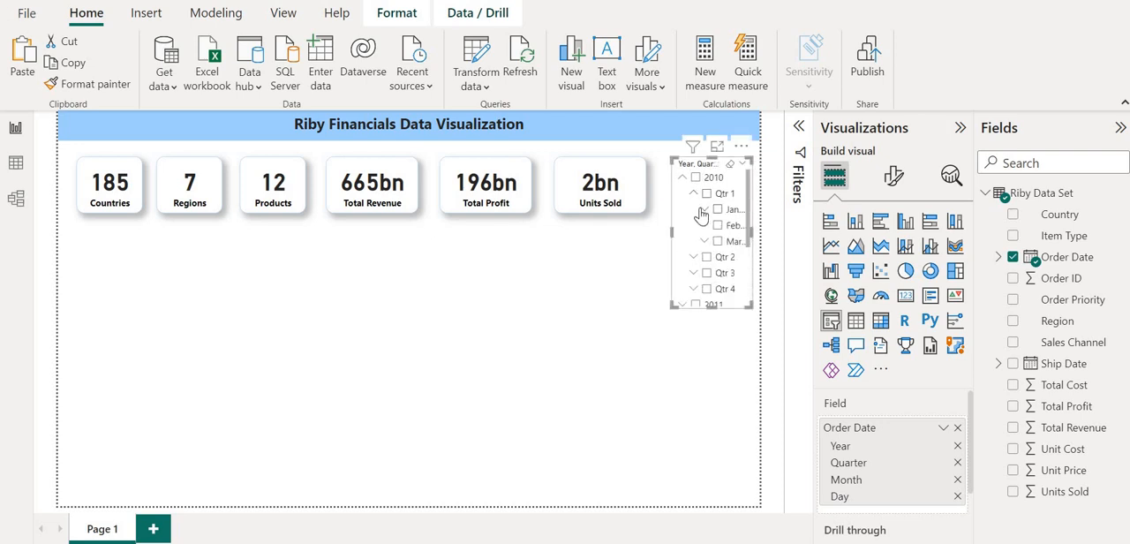
left_click(701, 210)
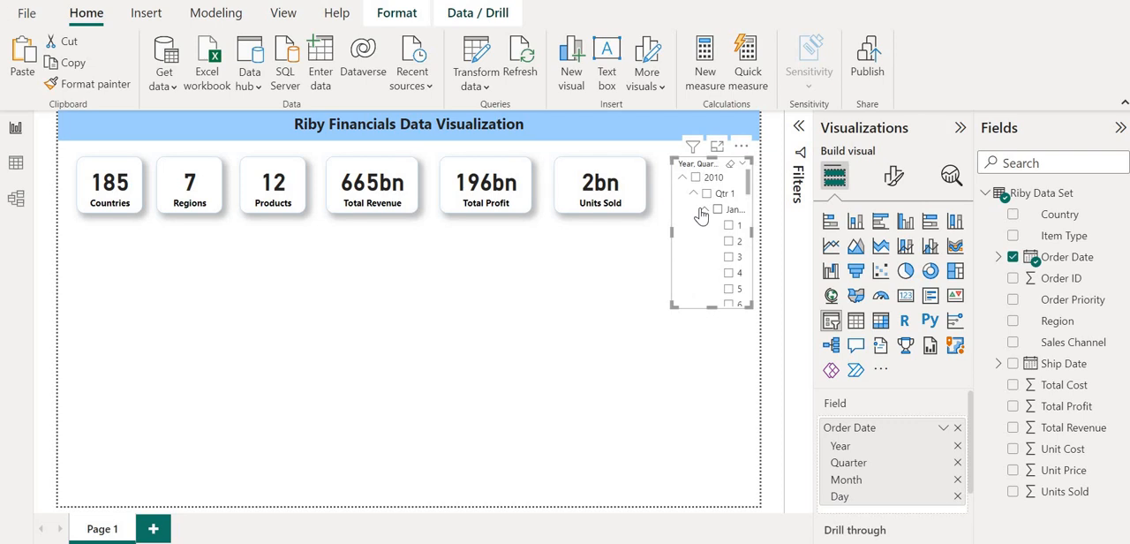
Remove the Day, Month and Quarter levels from the slicer's Order Date hierarchy, keeping only Year.
left_click(958, 496)
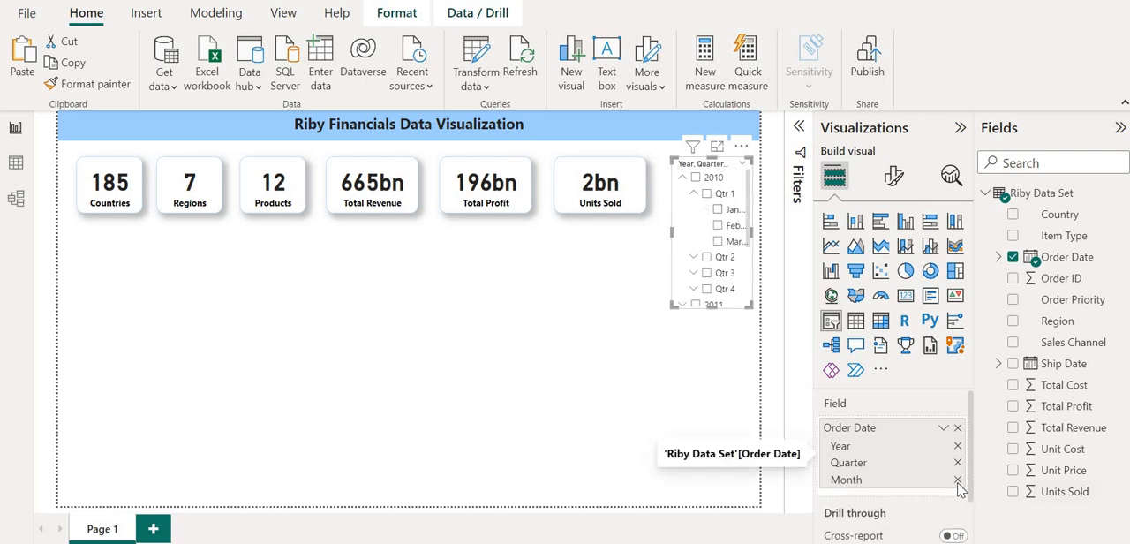
left_click(958, 479)
left_click(958, 462)
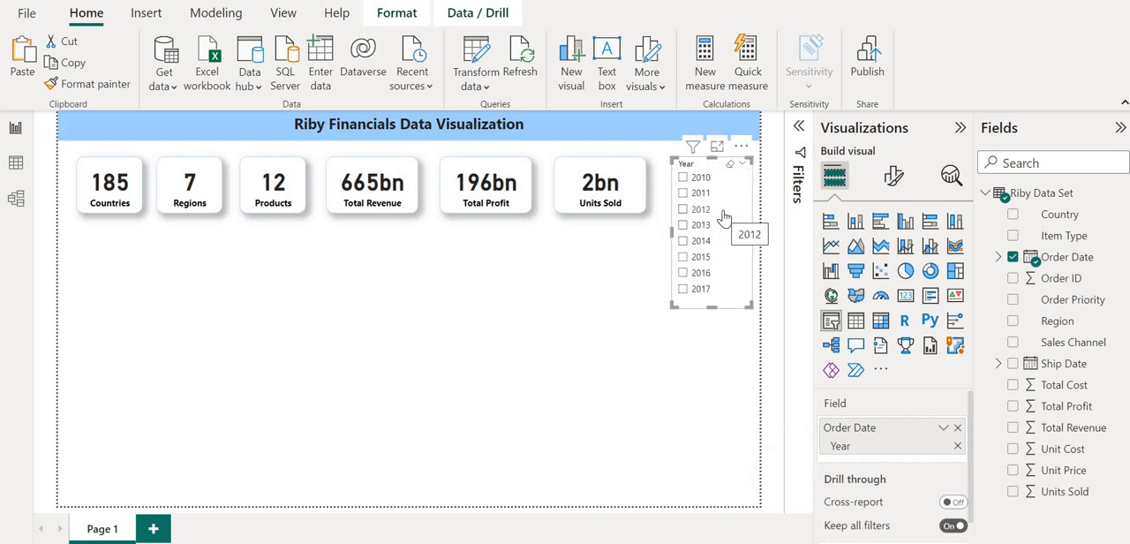
Test the Year slicer on the cards by selecting 2011, 2014, 2015 and 2010 in turn.
left_click(682, 193)
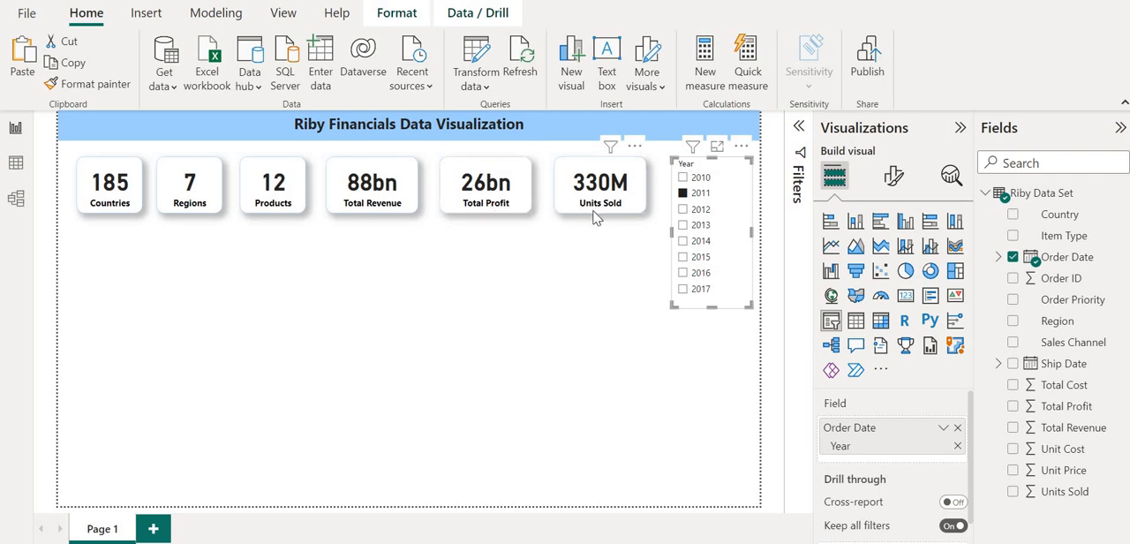
left_click(684, 246)
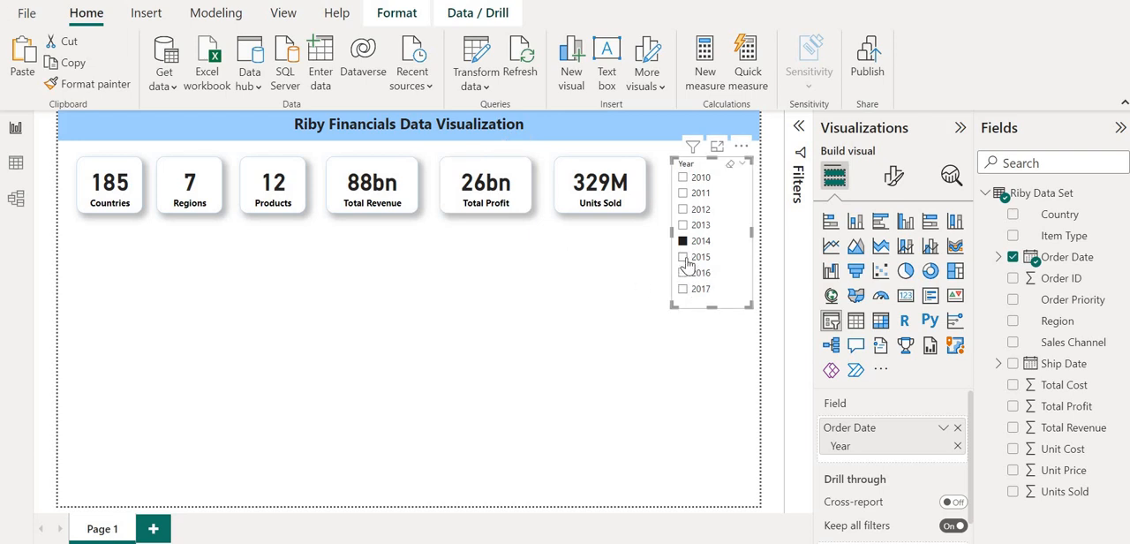
left_click(685, 258)
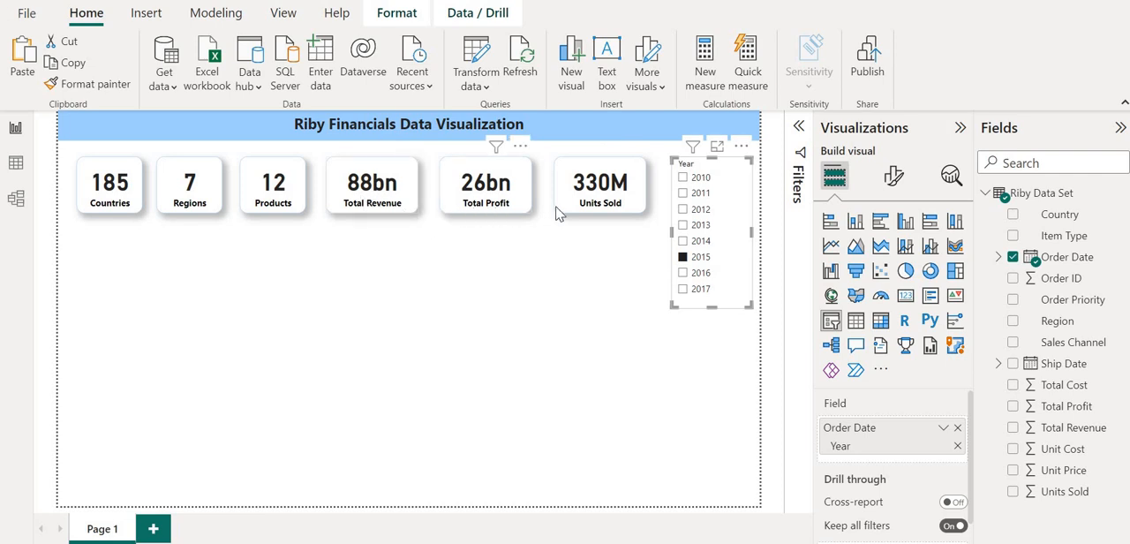
left_click(685, 178)
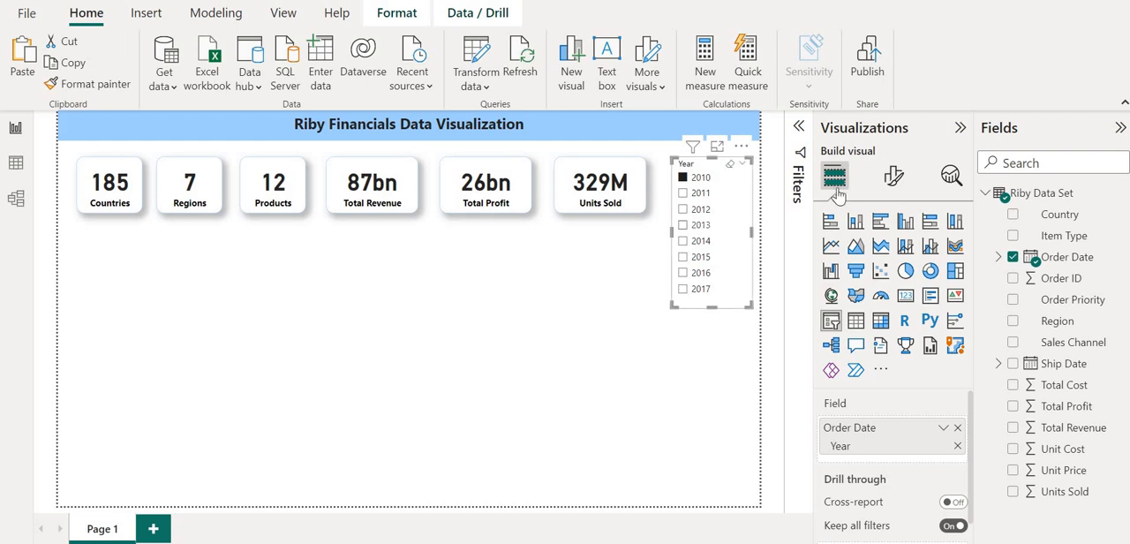
Set the Year slicer's style to Dropdown, shorten it to the height of the cards and check its list of years.
left_click(893, 179)
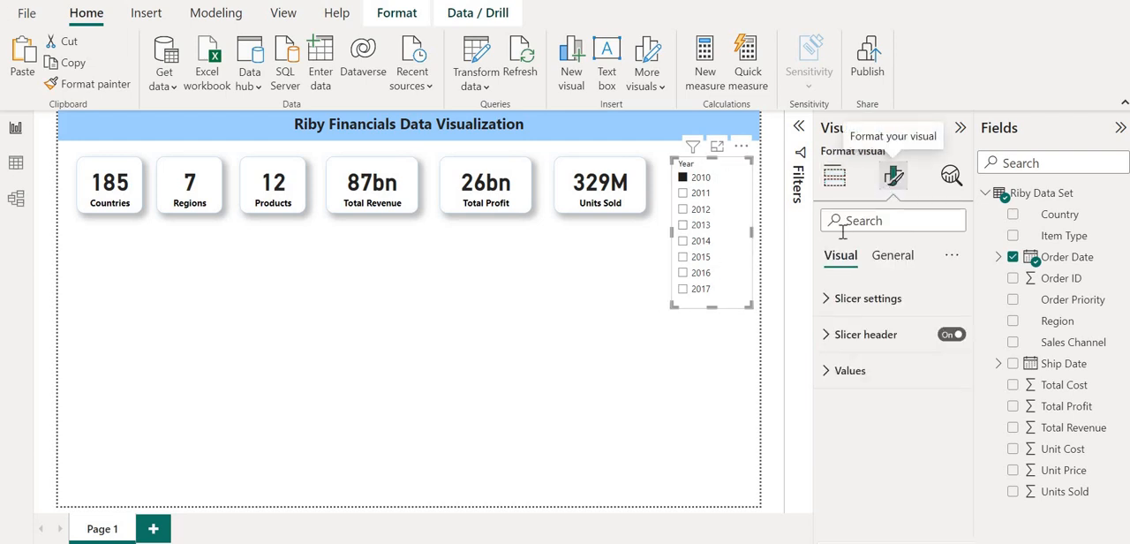
left_click(825, 300)
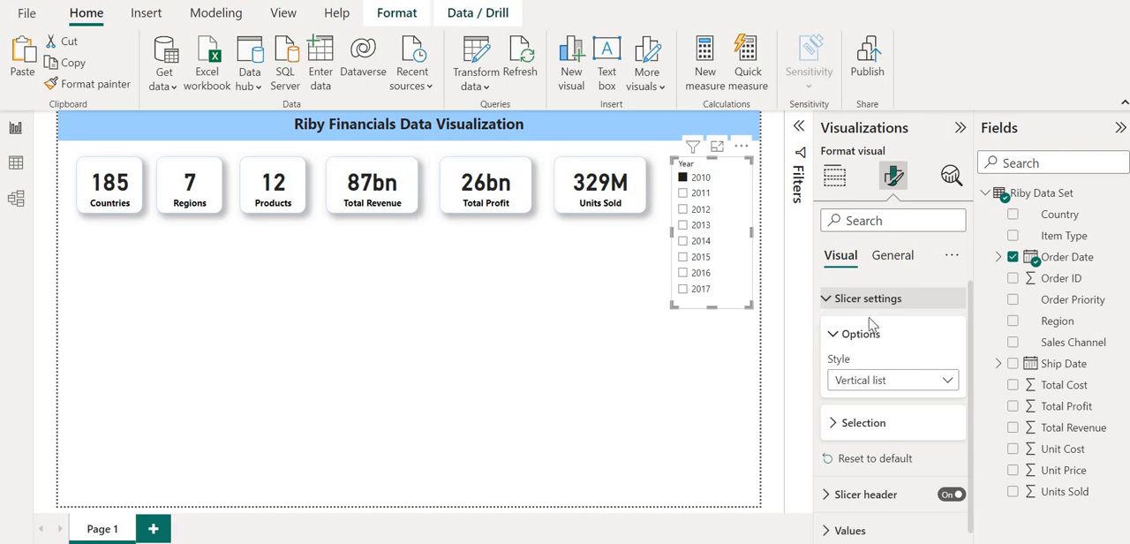
left_click(941, 382)
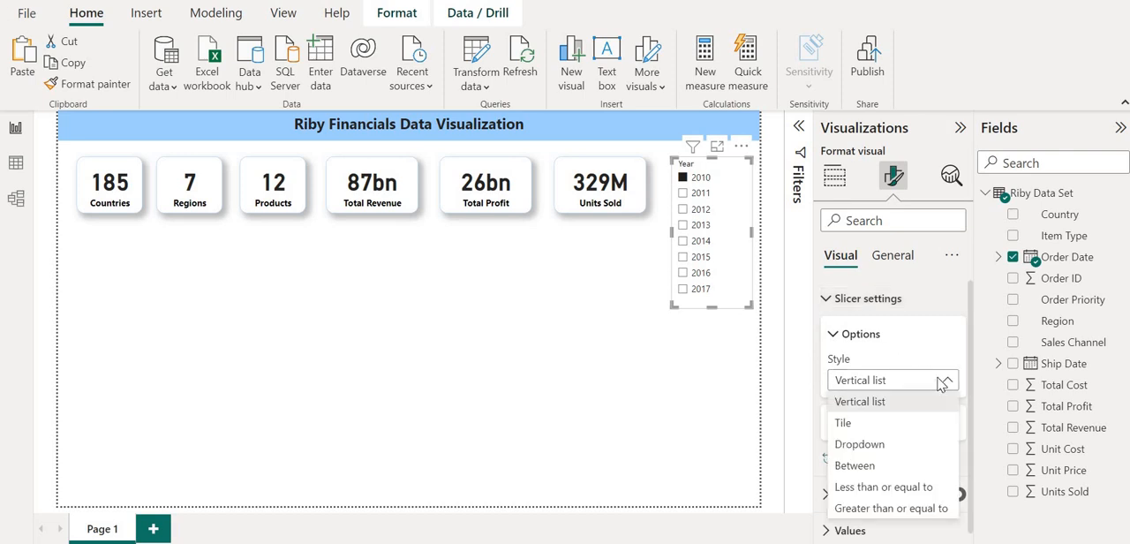
left_click(861, 445)
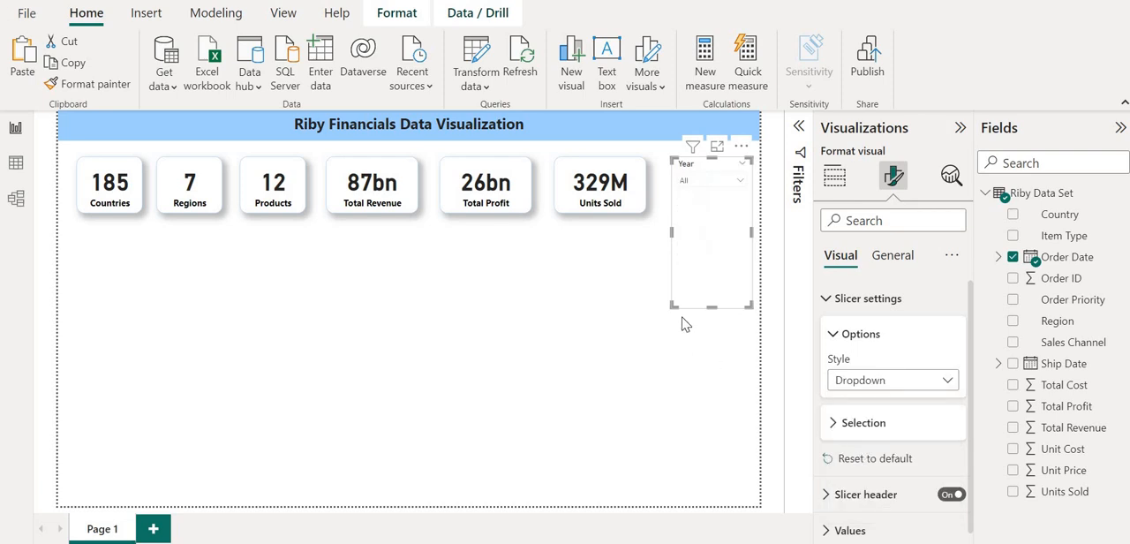
left_click_drag(714, 305, 713, 210)
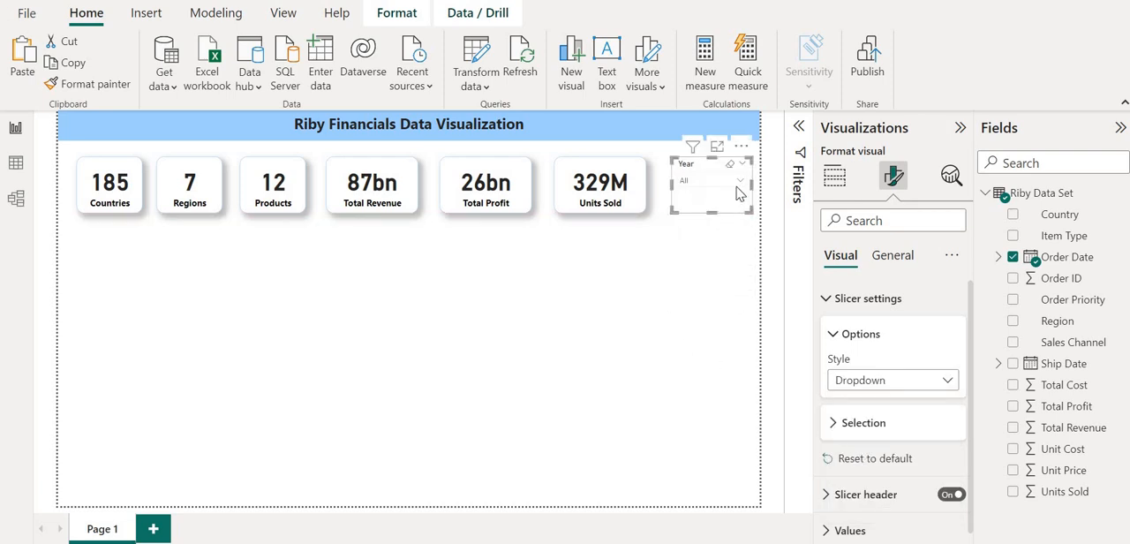
left_click(741, 182)
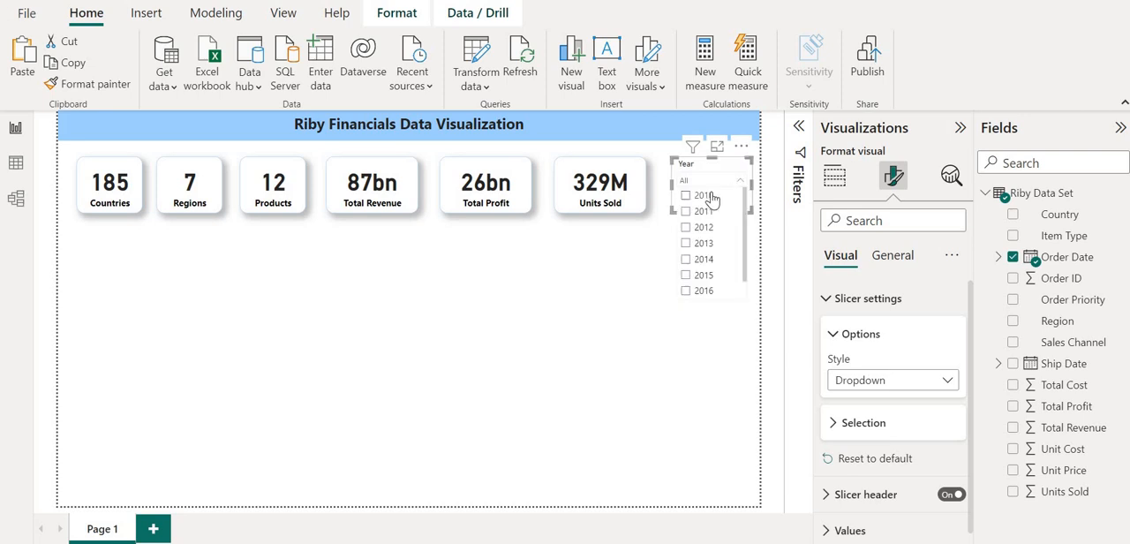
left_click(706, 331)
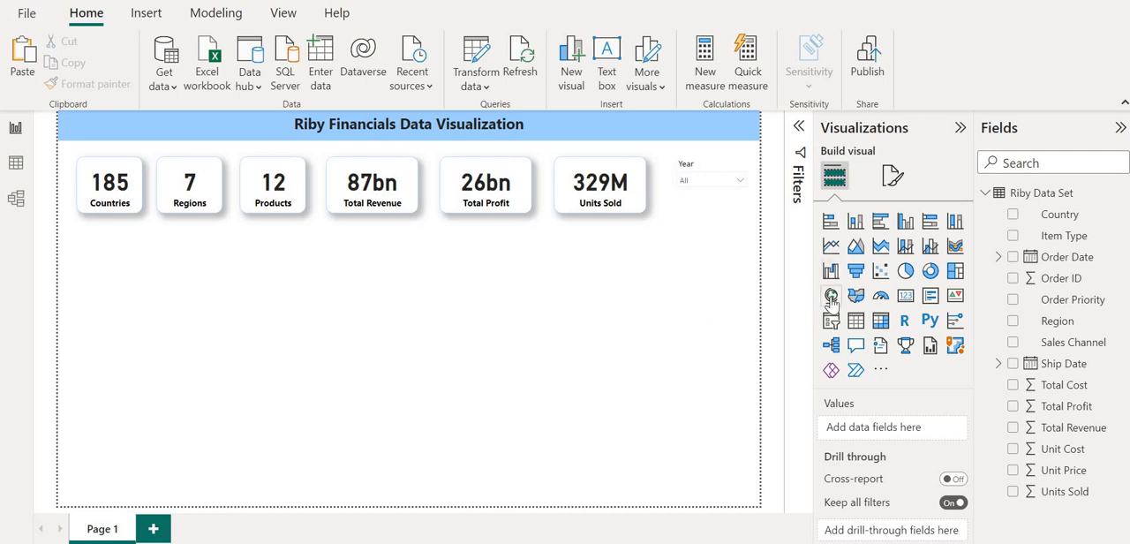
Add a map visual below the cards, enlarge it across the first four cards' width and use Country as its location.
left_click(831, 297)
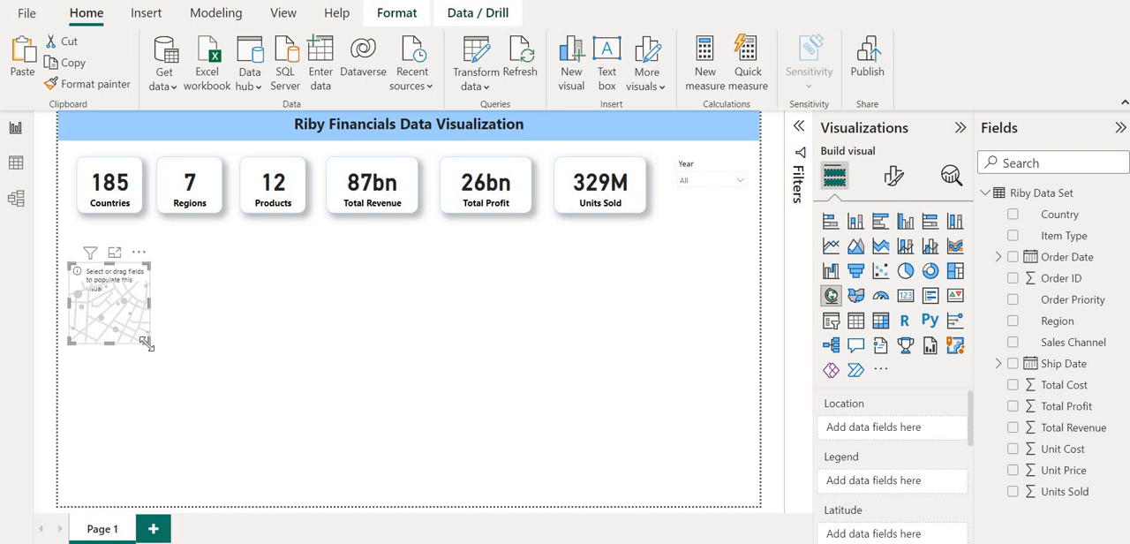
left_click_drag(147, 343, 350, 453)
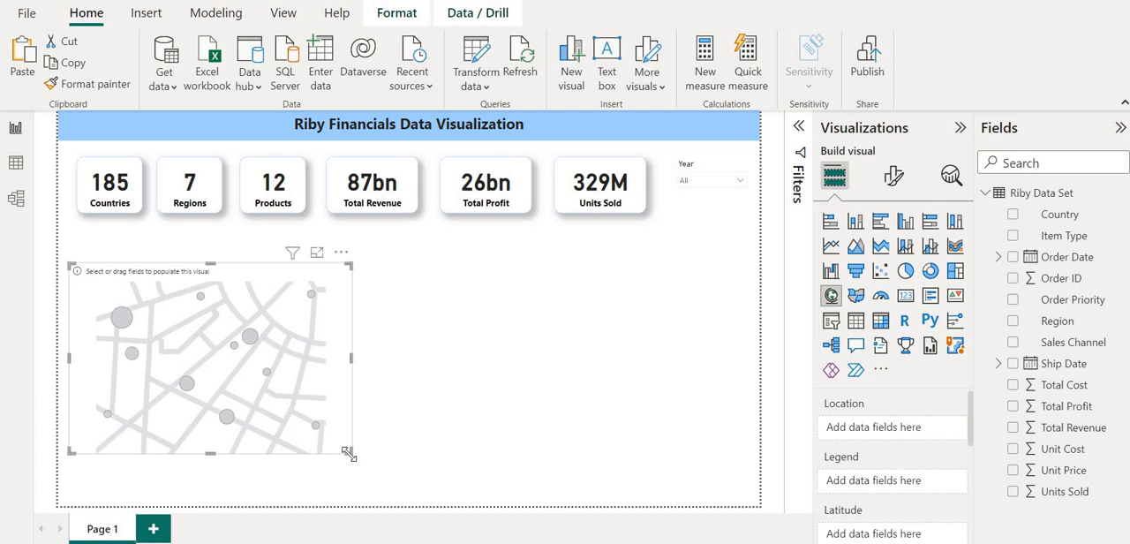
left_click(1013, 217)
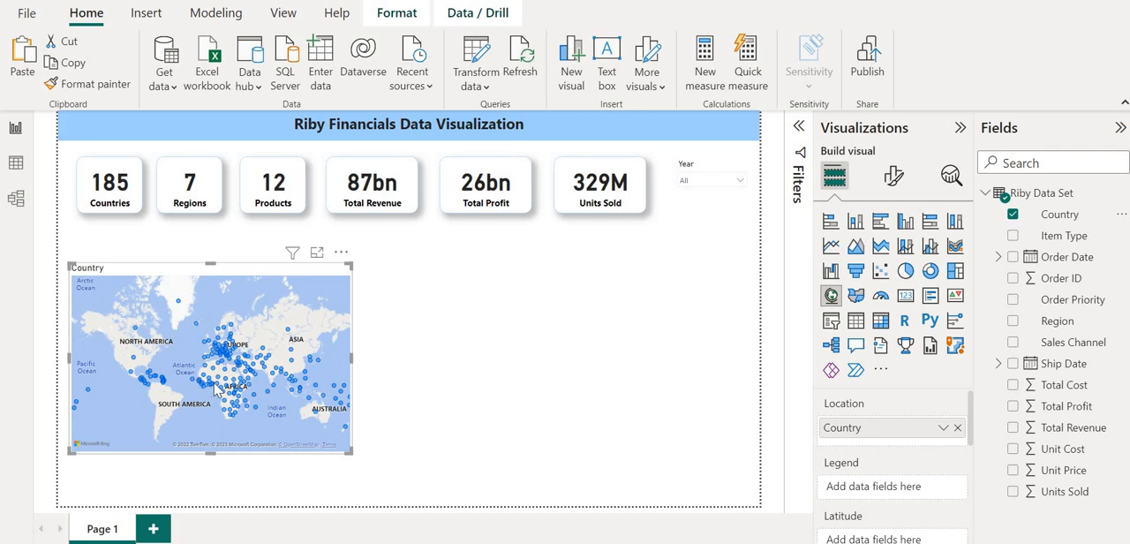
Use Region as the map's legend and widen the map from the page's left edge to beneath the Total Profit card.
mouse_move(216, 389)
mouse_move(87, 393)
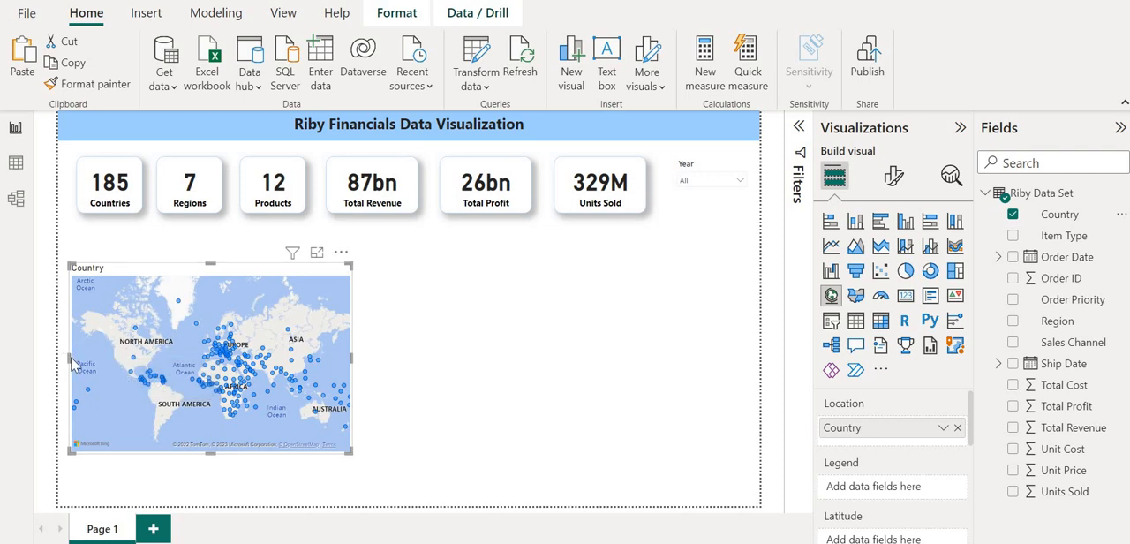
left_click_drag(67, 358, 59, 362)
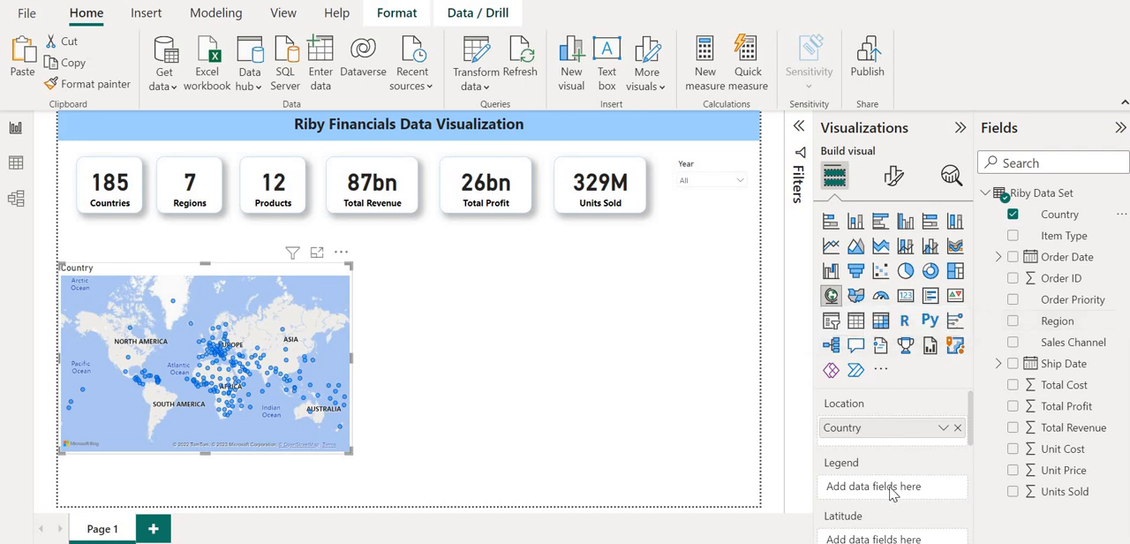
left_click(1013, 321)
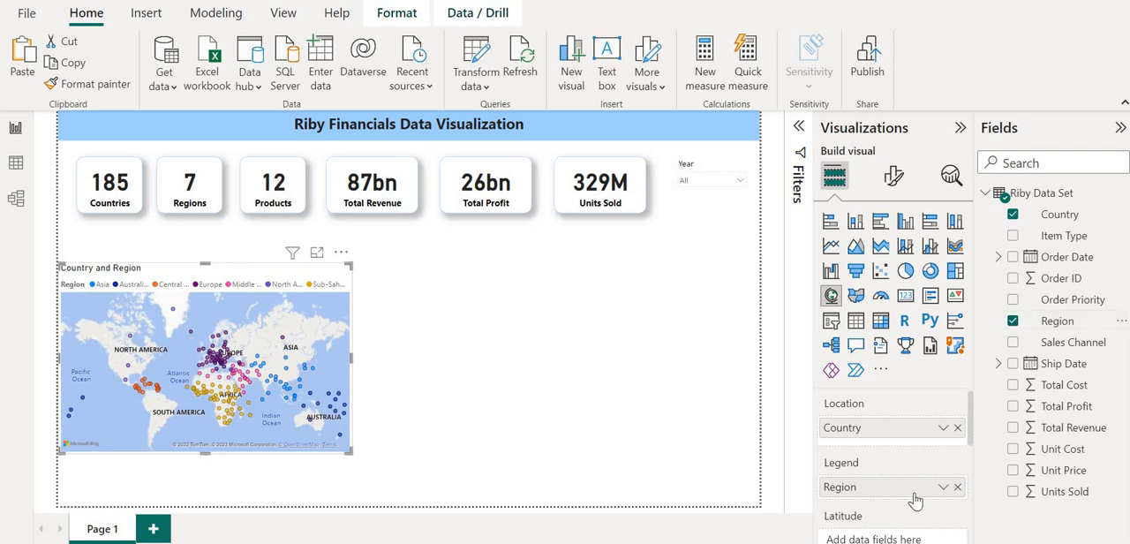
mouse_move(915, 497)
left_mouse_down()
mouse_move(920, 427)
mouse_move(920, 494)
left_mouse_up()
left_click_drag(351, 356, 457, 376)
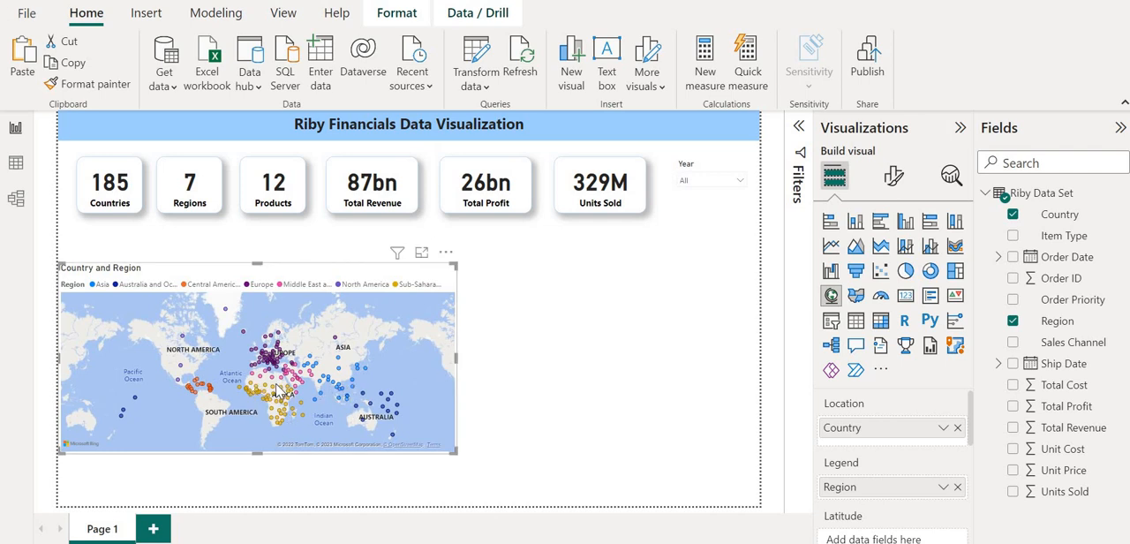
Try the Aerial style on the map and set its style to Grayscale.
mouse_move(189, 392)
left_click(895, 179)
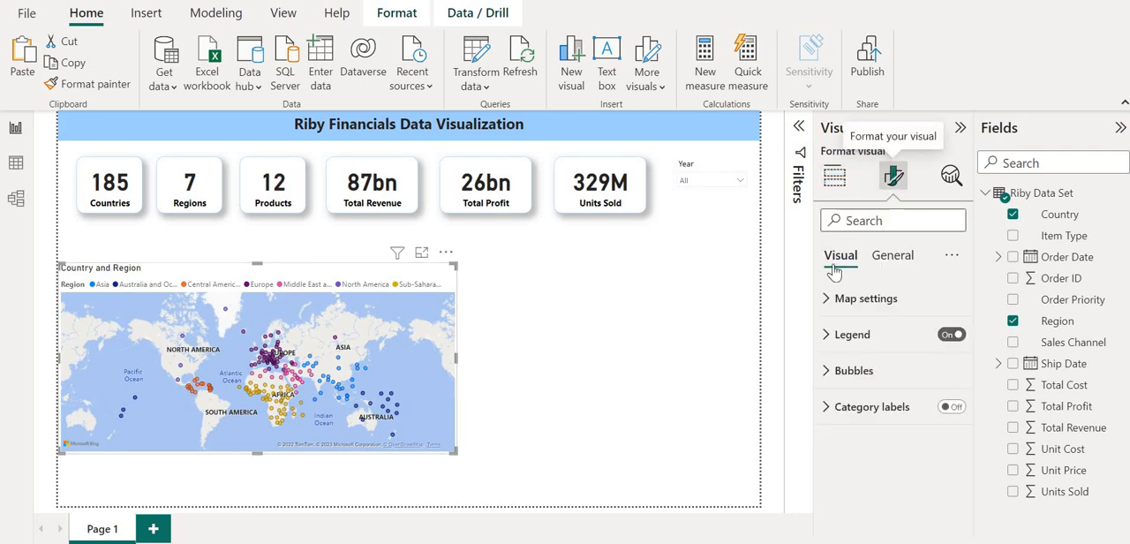
left_click(830, 301)
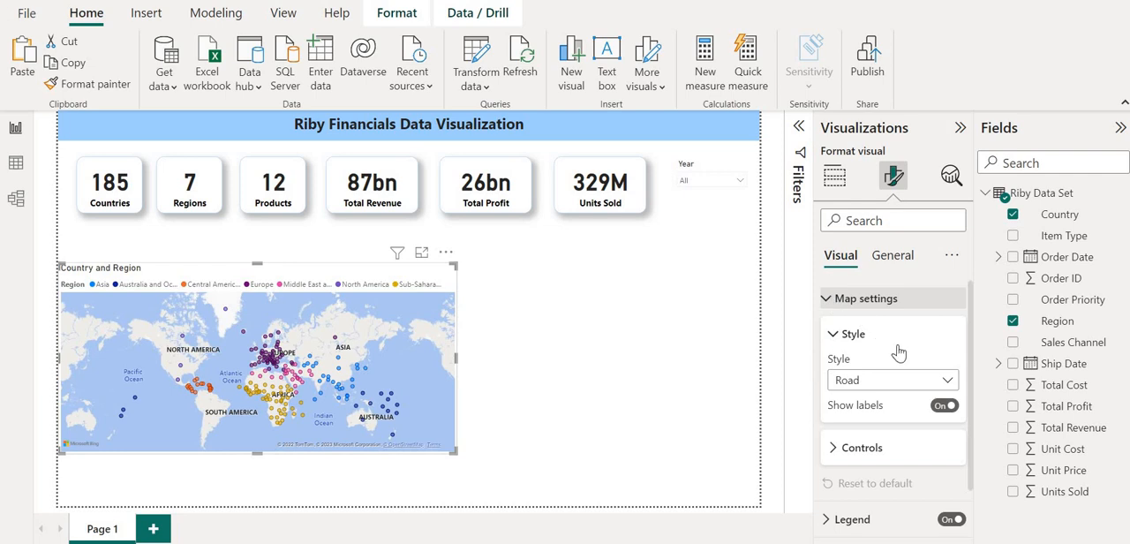
left_click(945, 382)
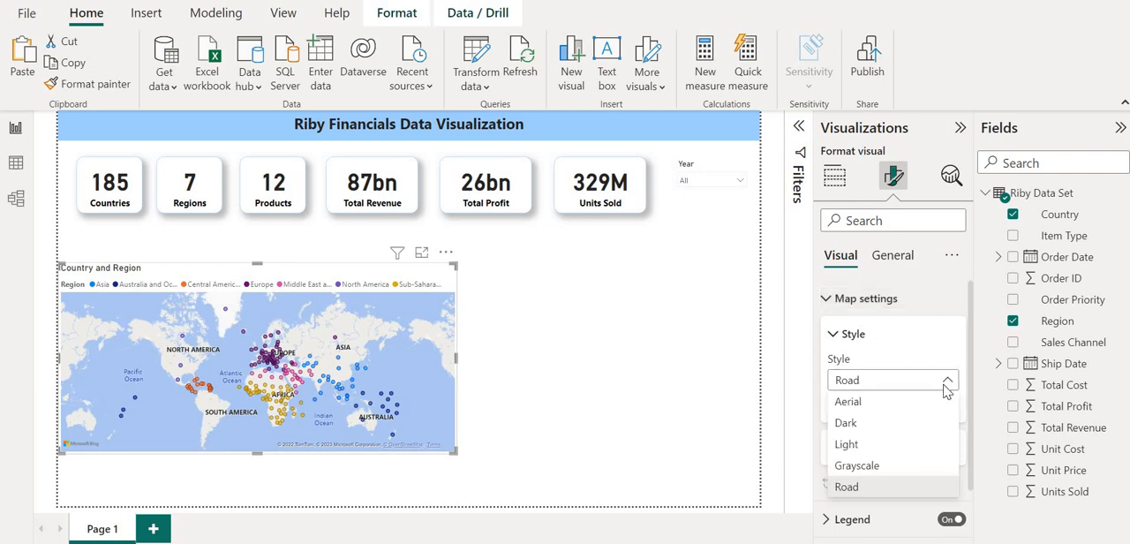
key("Escape")
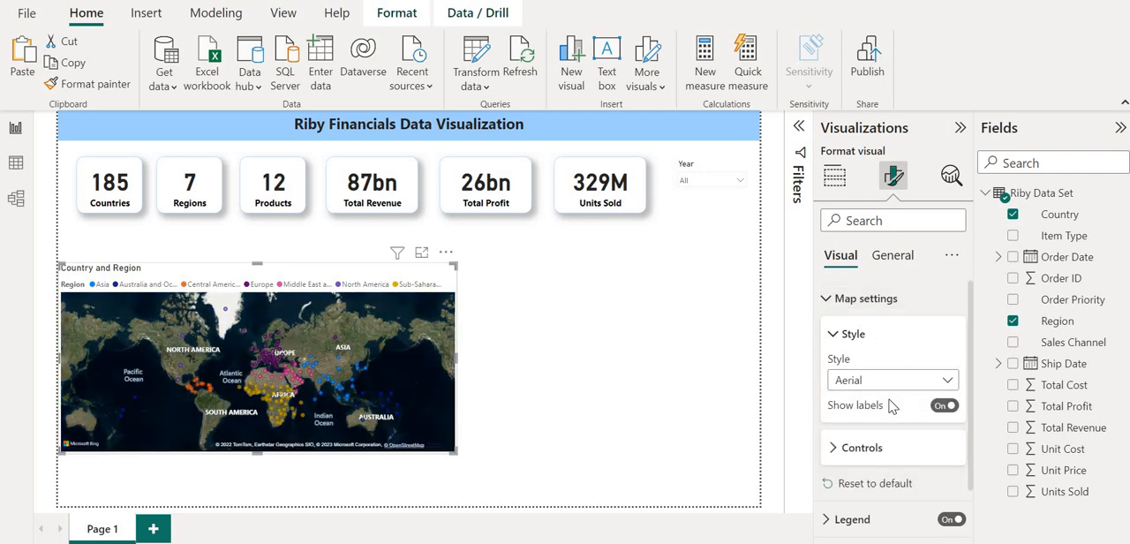
left_click(947, 385)
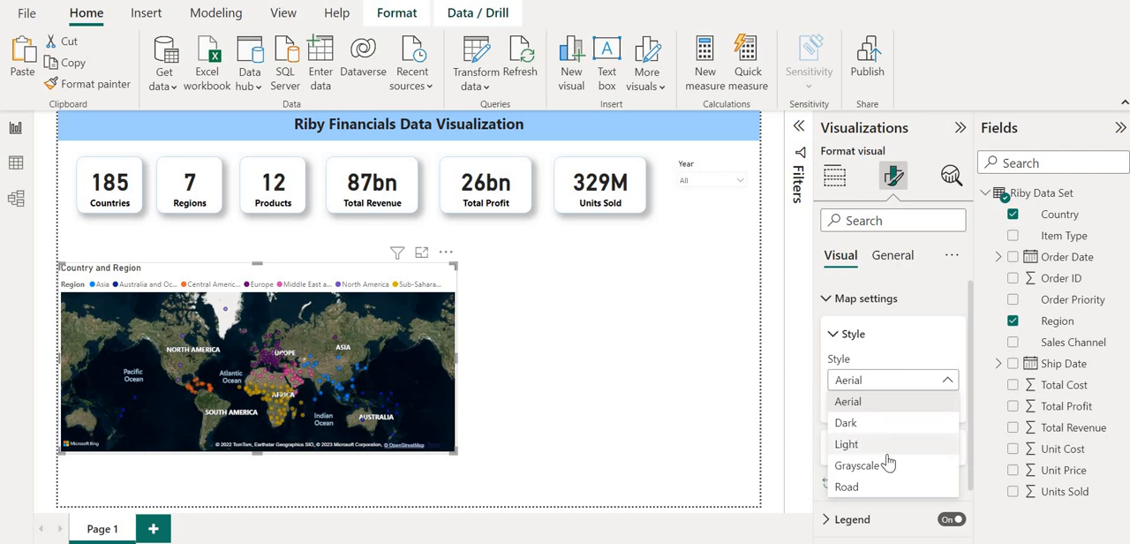
left_click(856, 465)
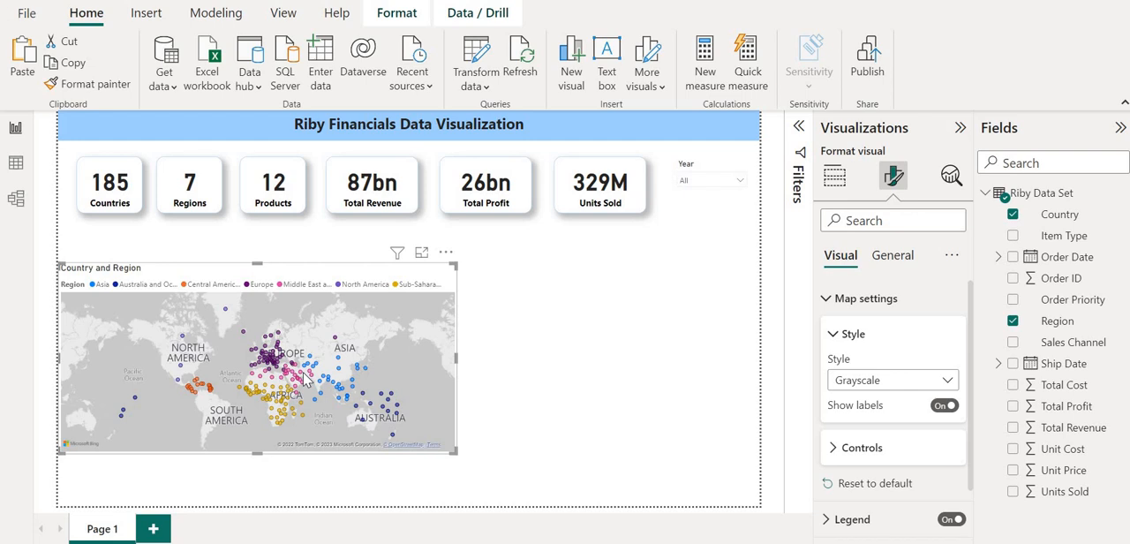
left_click(827, 302)
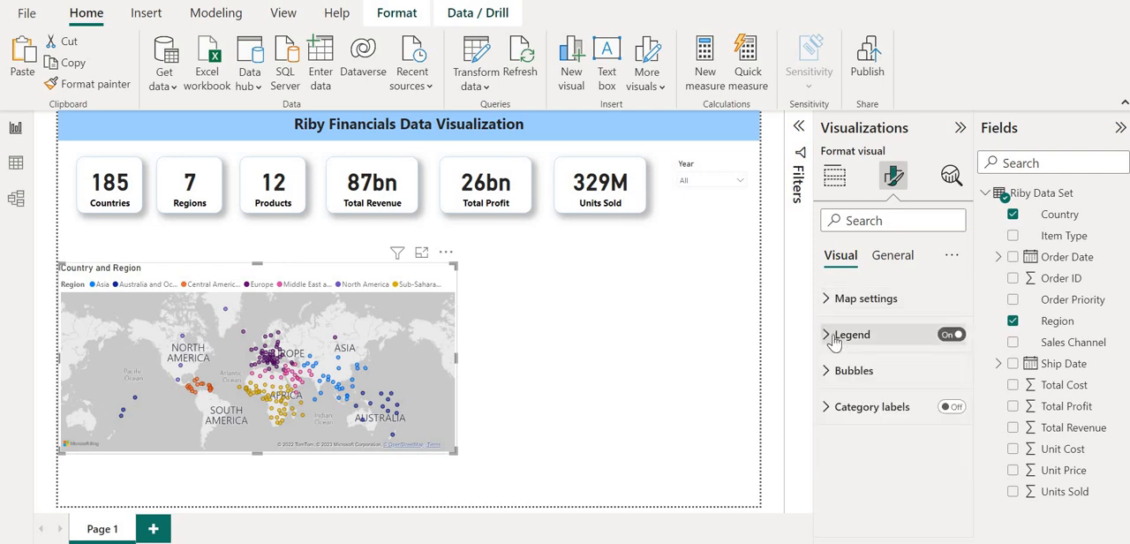
Try the map legend at the Center left position and restore it to Top left.
left_click(832, 335)
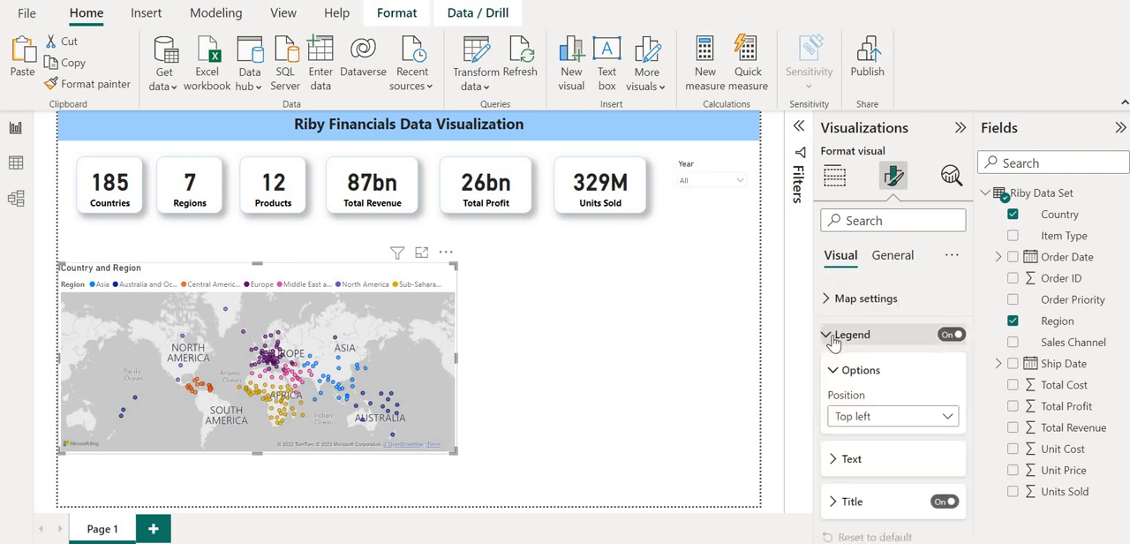
left_click(920, 426)
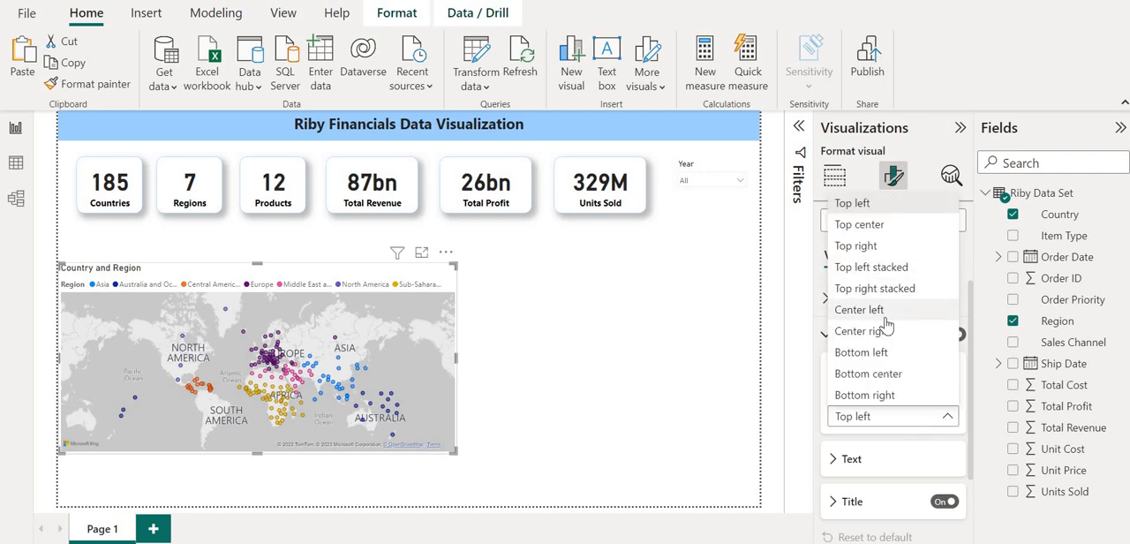
left_click(859, 309)
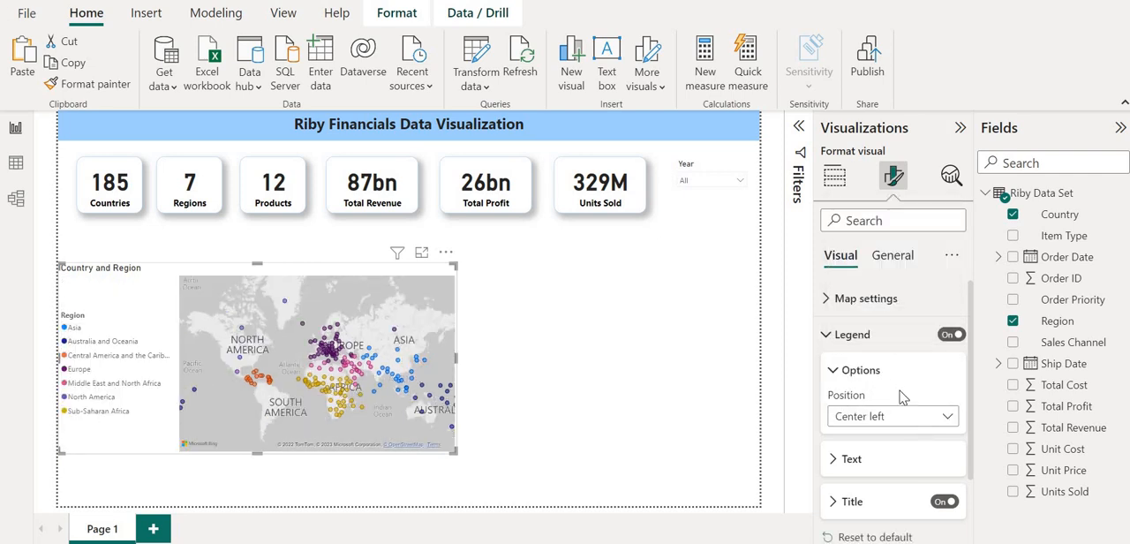
left_click(925, 420)
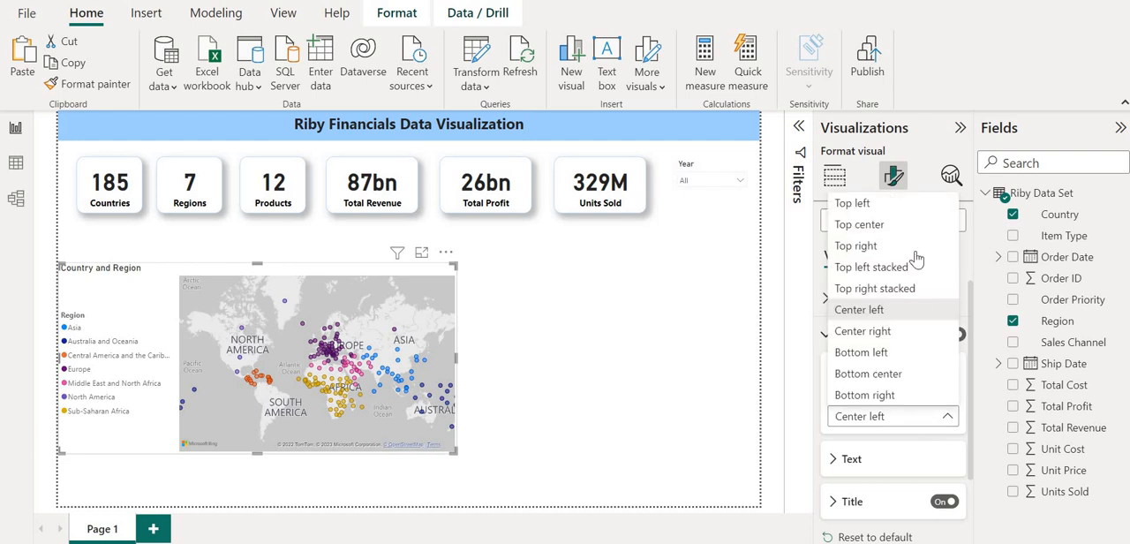
left_click(896, 204)
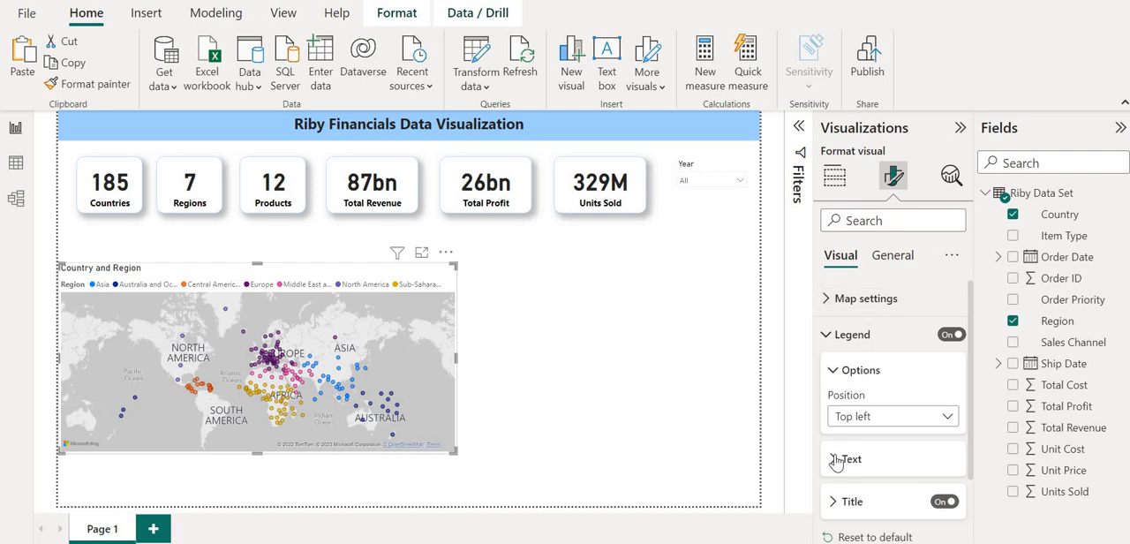
scroll(835, 456, "down", 1)
scroll(835, 436, "up", 1)
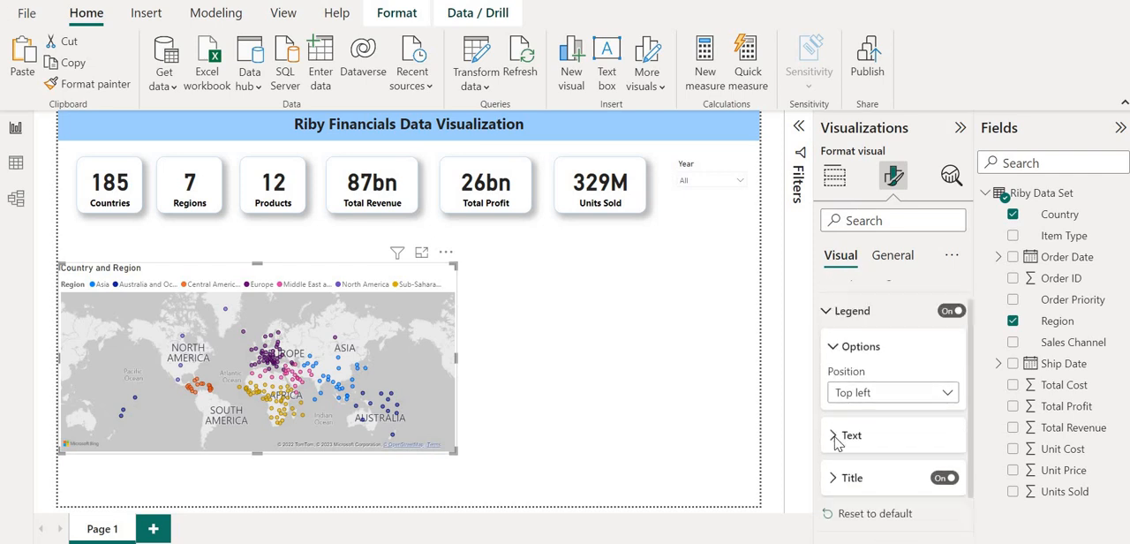
left_click(830, 334)
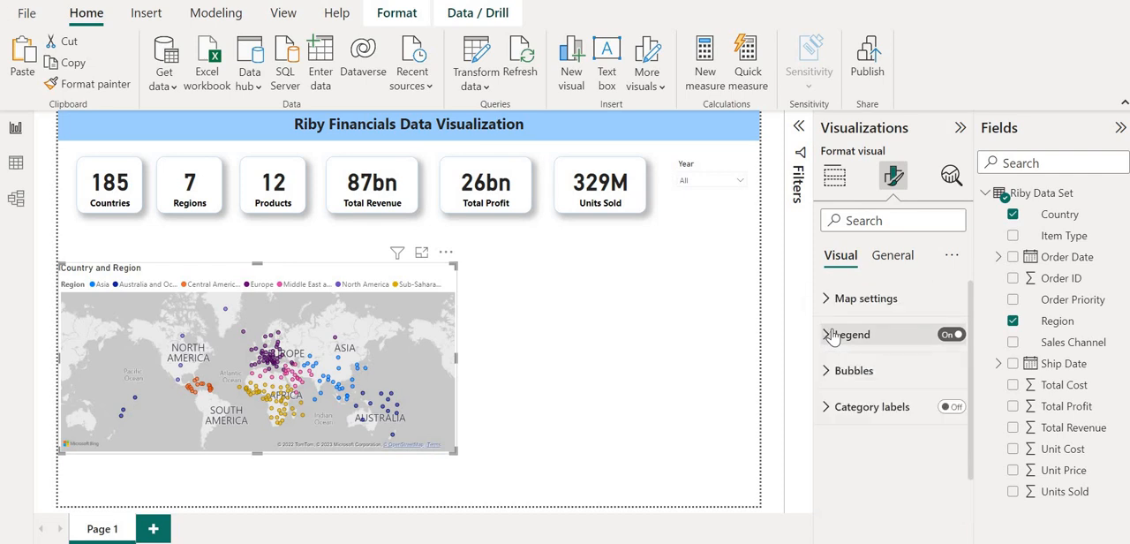
Try a bubble size of 29 px on the map and set it to 0 px.
left_click(828, 372)
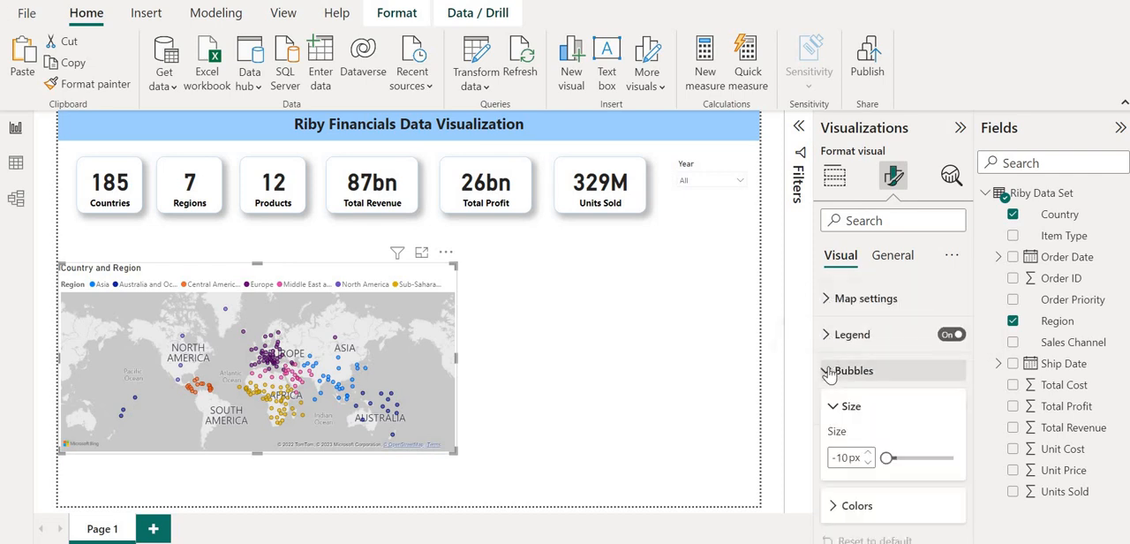
scroll(830, 370, "down", 1)
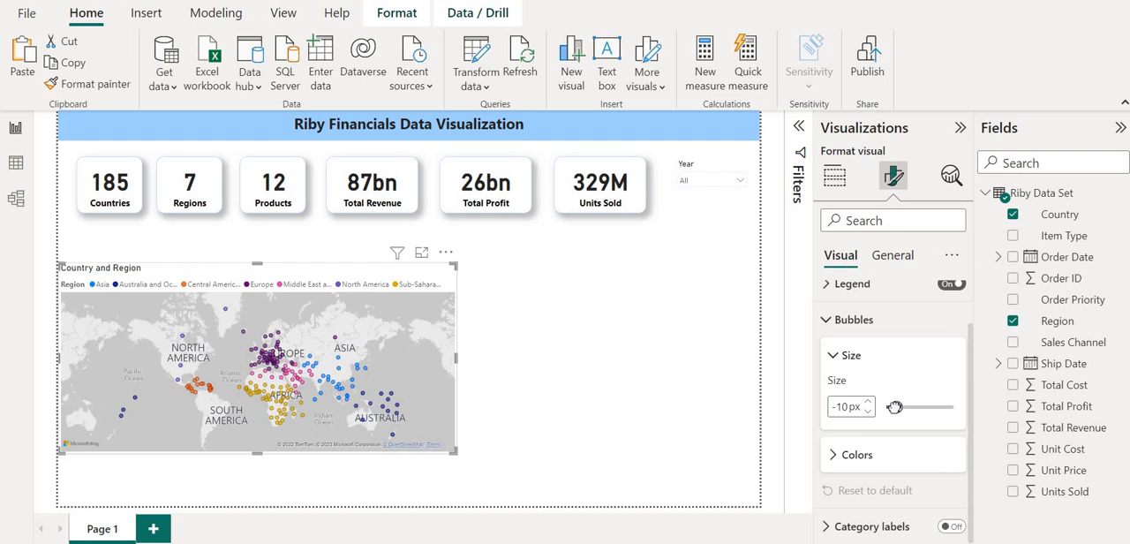
left_click_drag(894, 407, 916, 403)
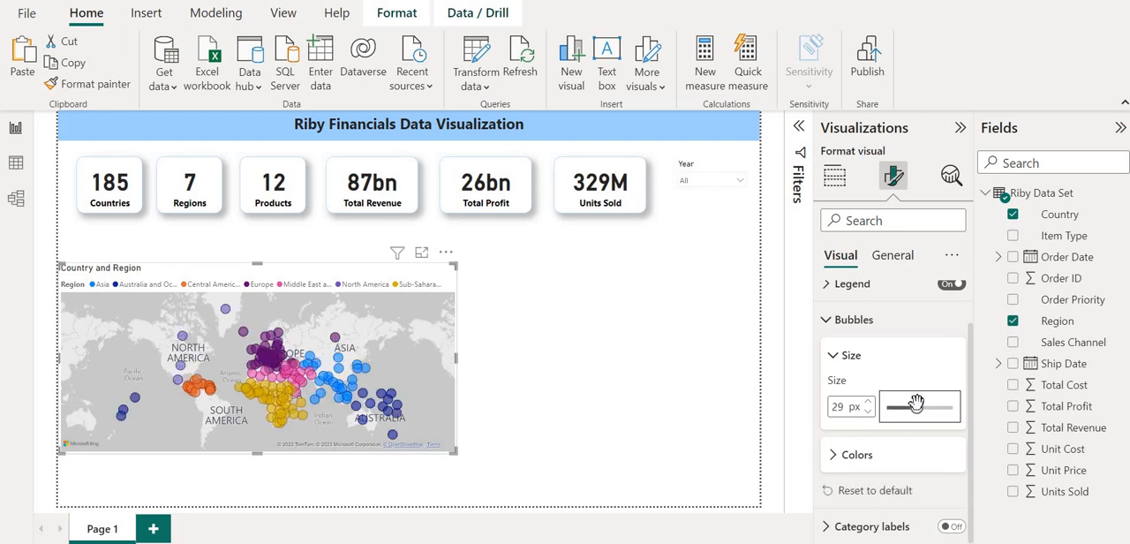
left_click_drag(916, 402, 899, 404)
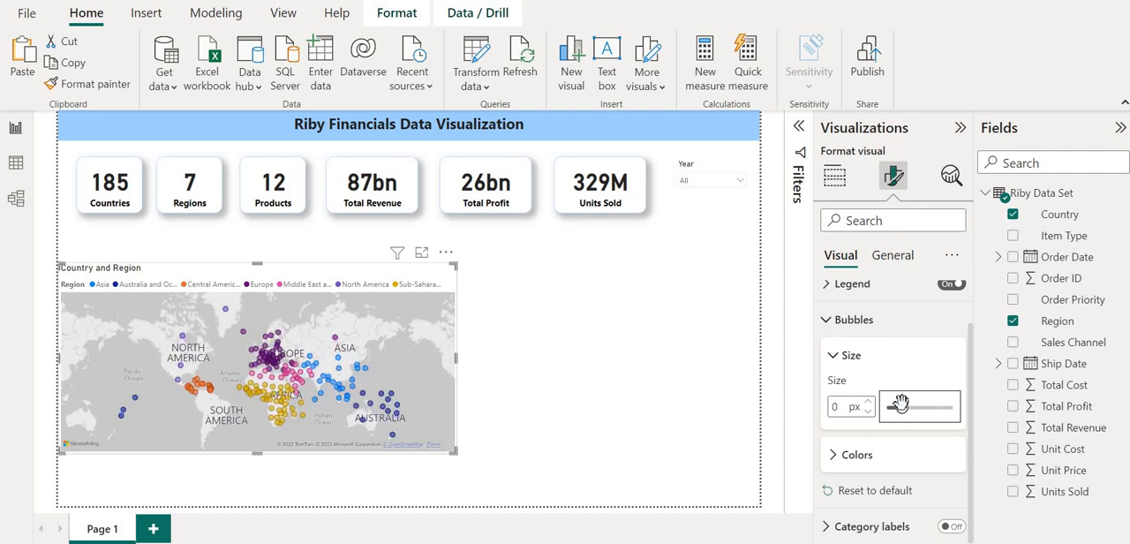
Examine the bubble colours assigned to each region on the map.
left_click(839, 454)
scroll(911, 423, "down", 5)
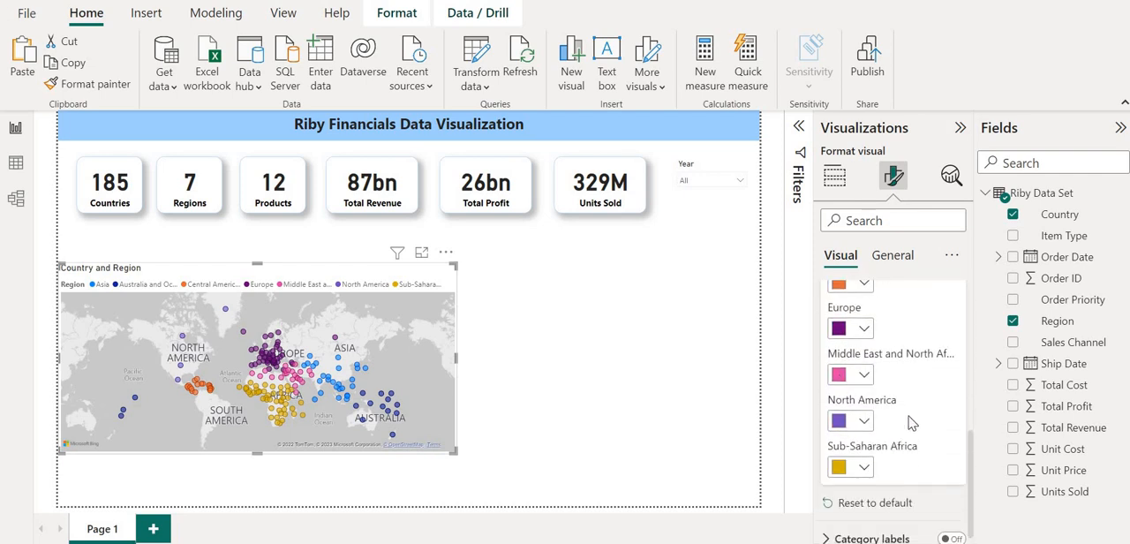
scroll(912, 422, "up", 4)
scroll(912, 419, "down", 1)
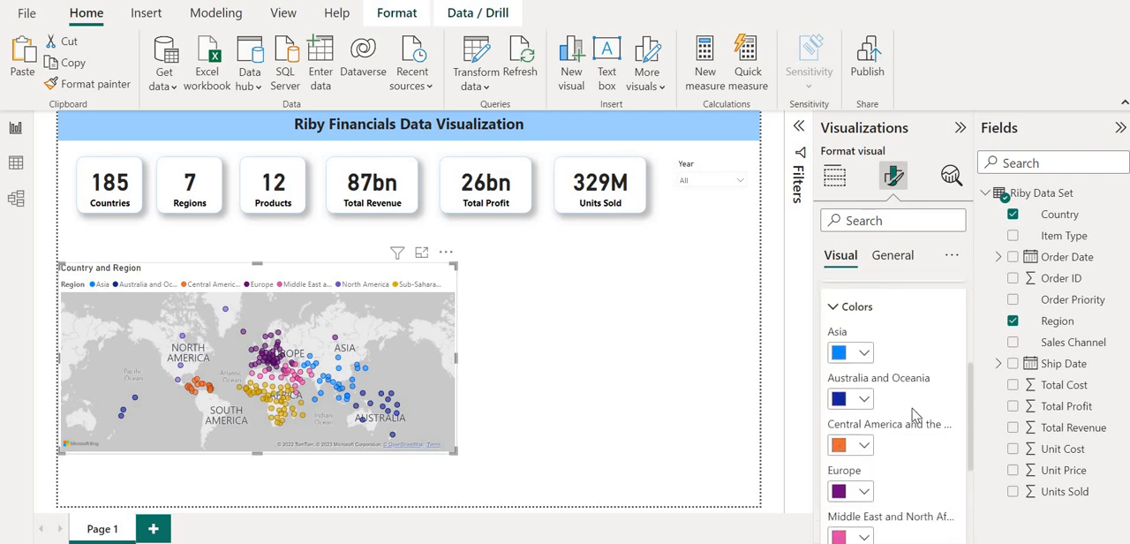
scroll(914, 415, "down", 1)
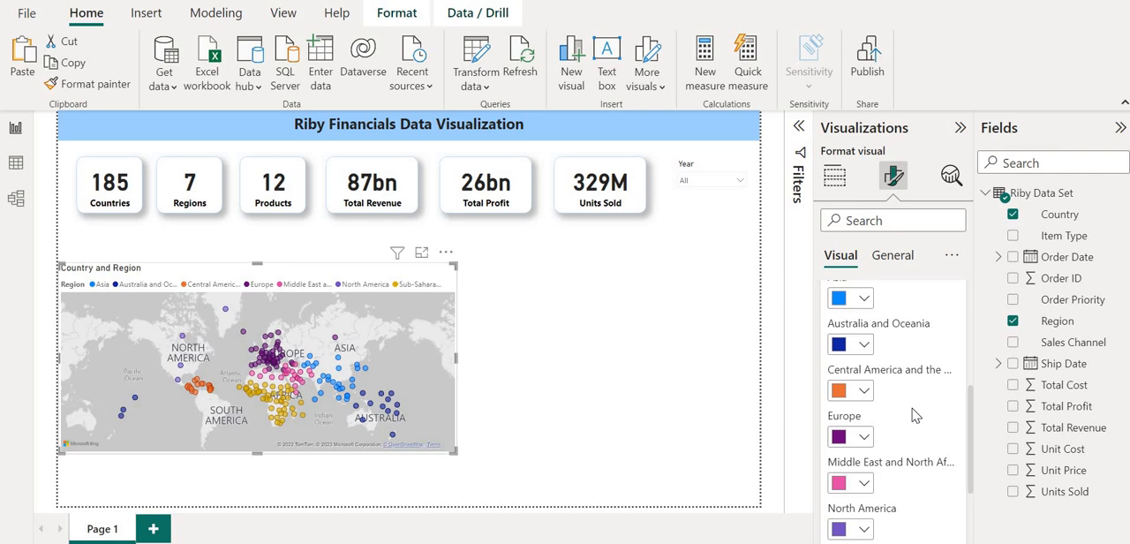
scroll(914, 415, "up", 2)
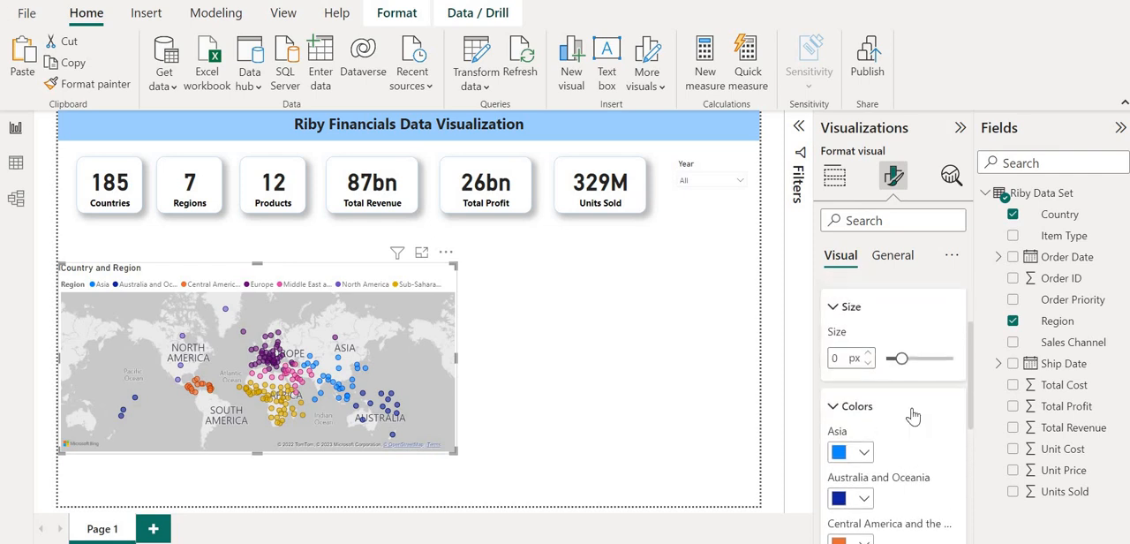
scroll(914, 415, "down", 3)
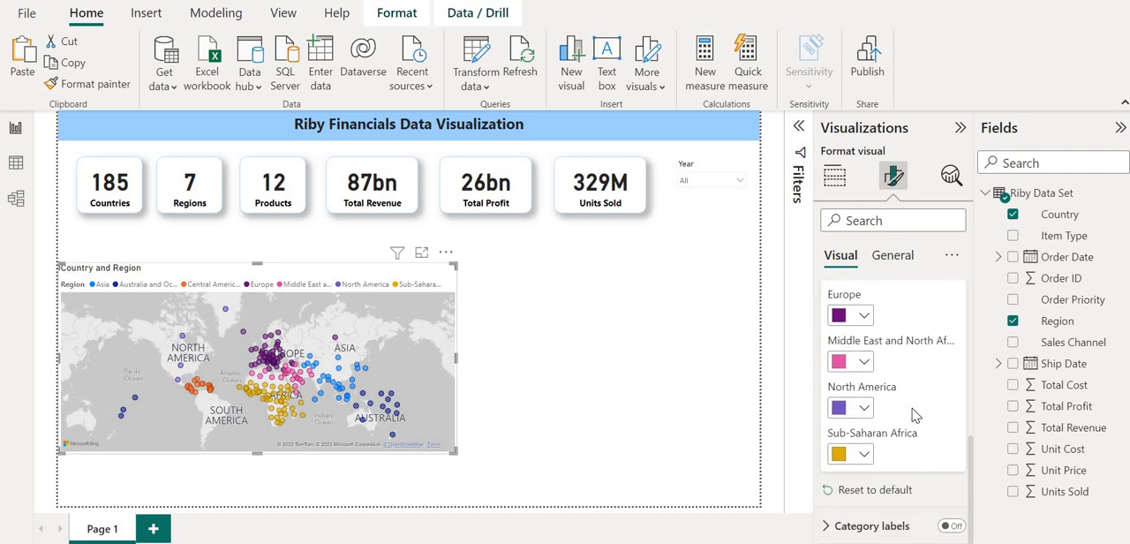
scroll(914, 415, "up", 3)
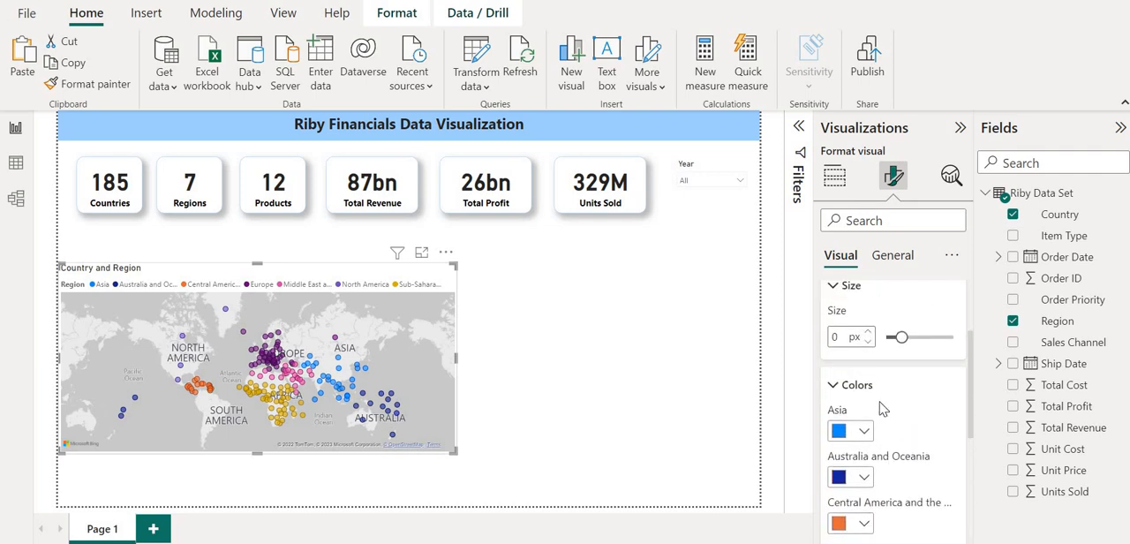
left_click(835, 389)
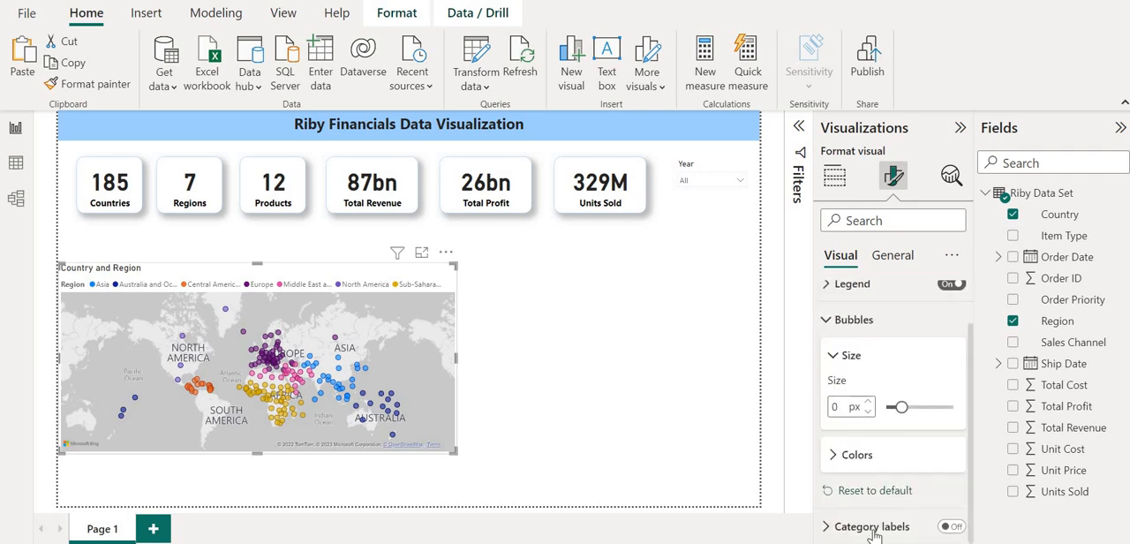
Try category labels on the map and turn them off again.
left_click(952, 528)
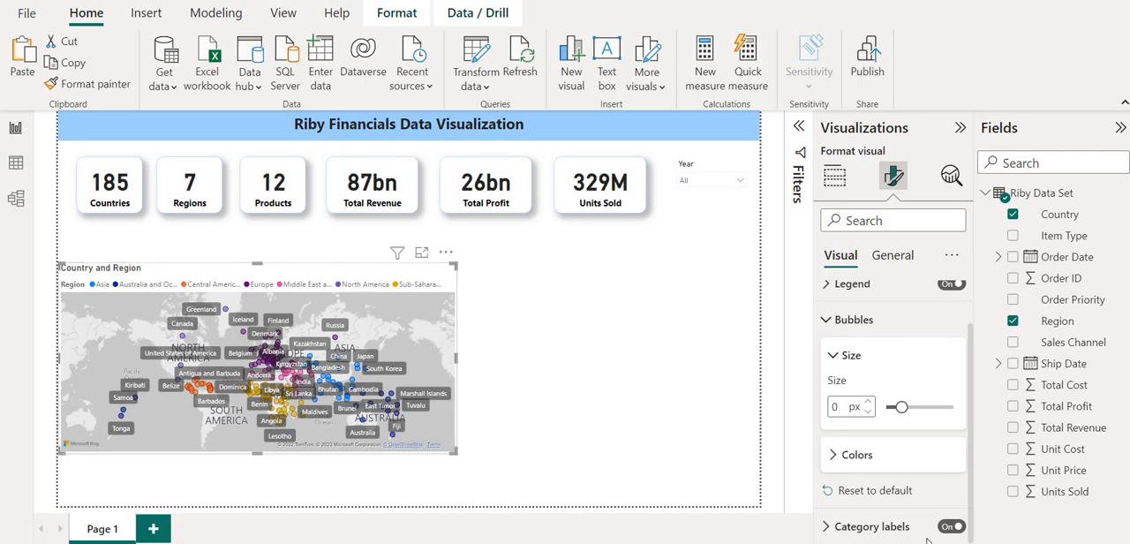
left_click(952, 528)
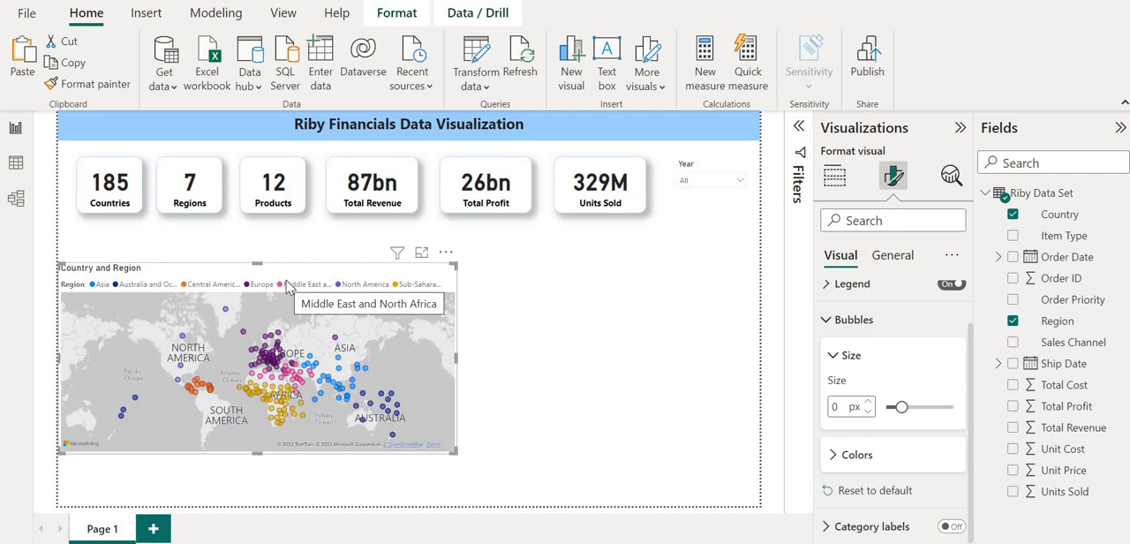
left_click(826, 328)
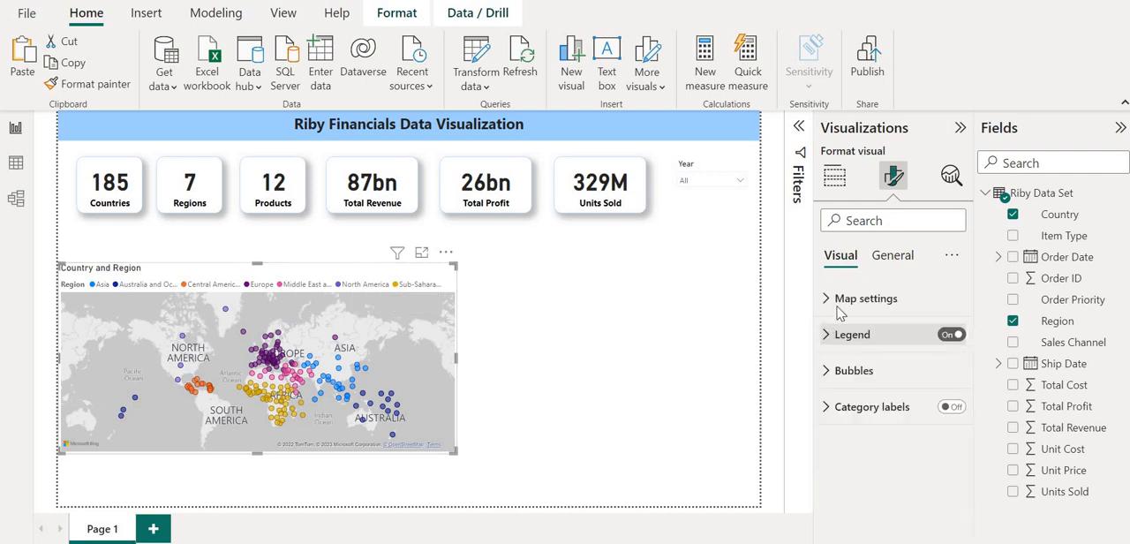
Retitle the map visual as Map and format its title in bold at font size 16.
left_click(893, 254)
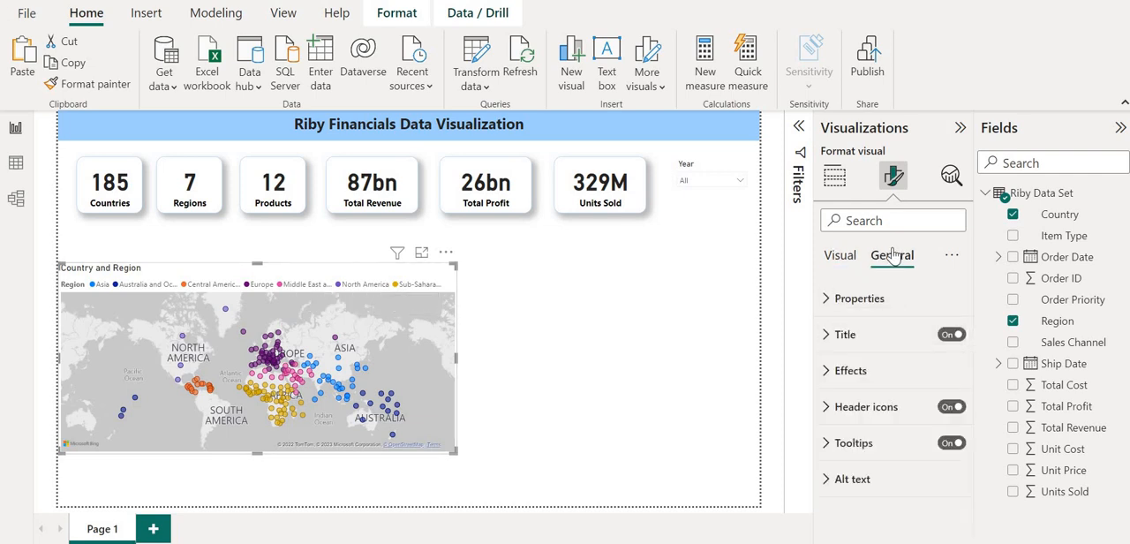
left_click(830, 334)
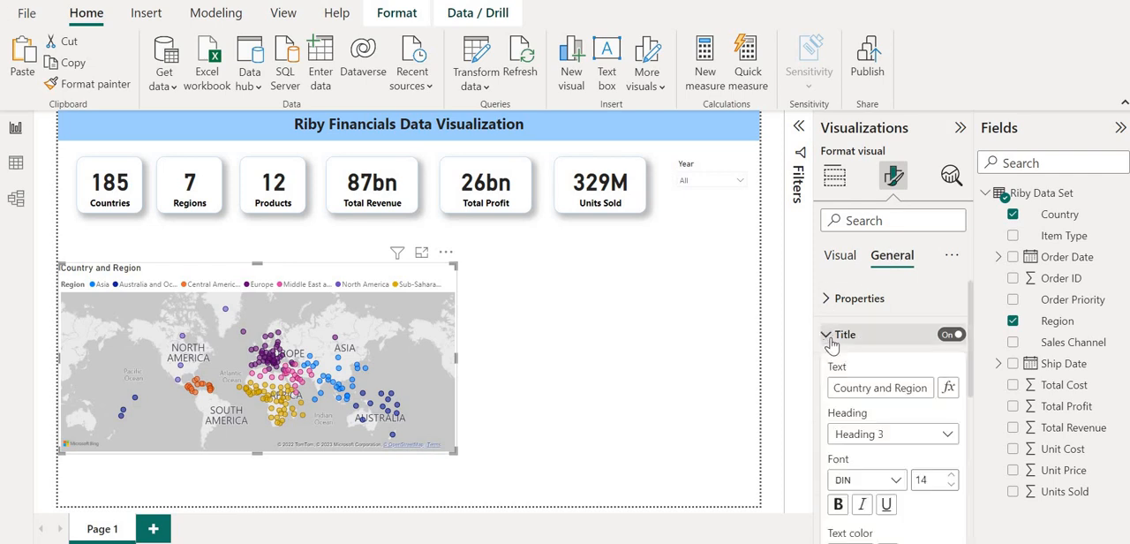
triple_click(888, 386)
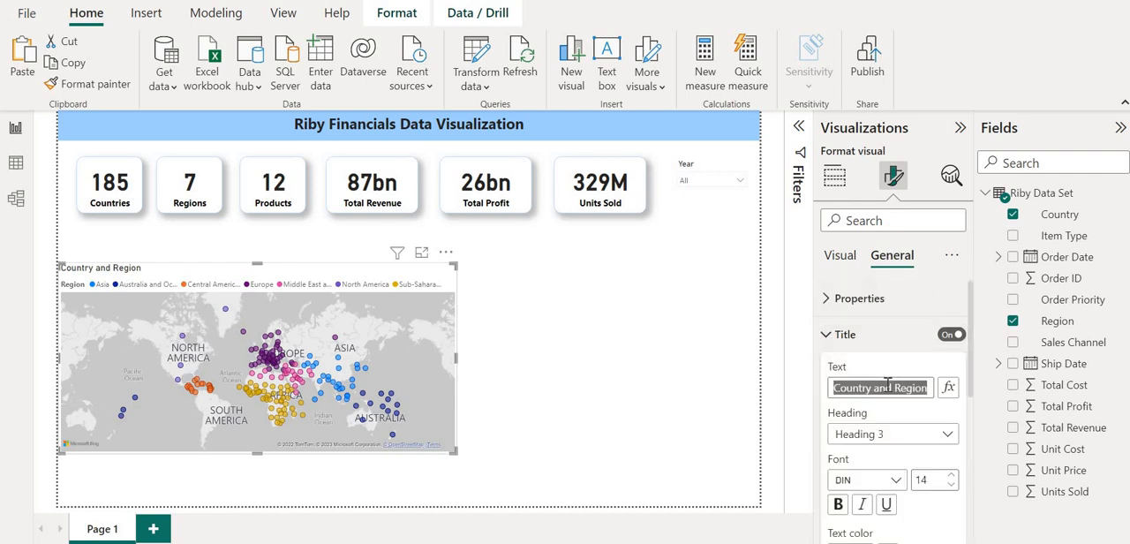
type("Map")
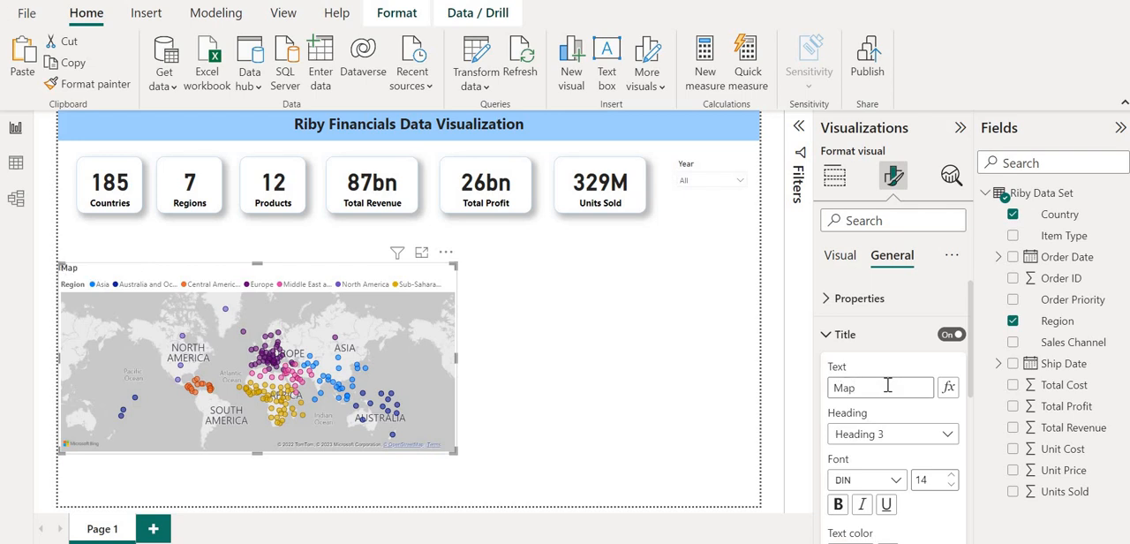
scroll(936, 424, "down", 1)
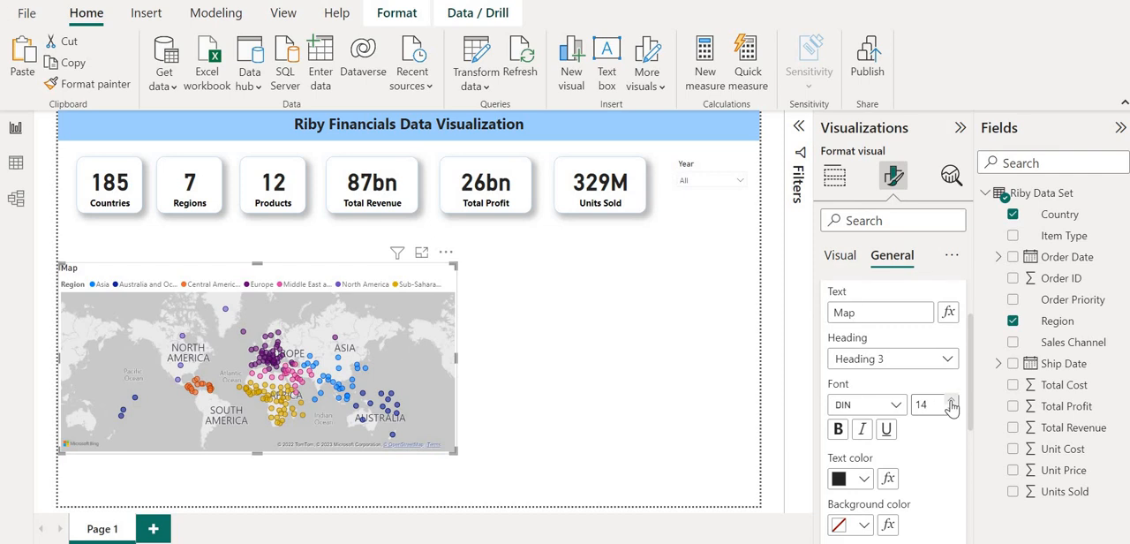
left_click(951, 399)
left_click(951, 399)
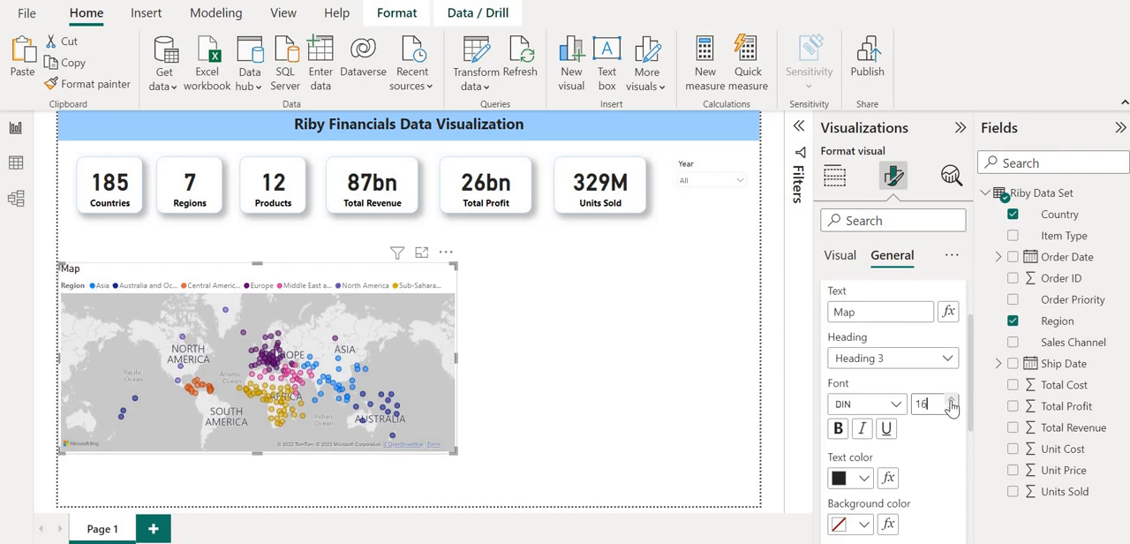
left_click(838, 430)
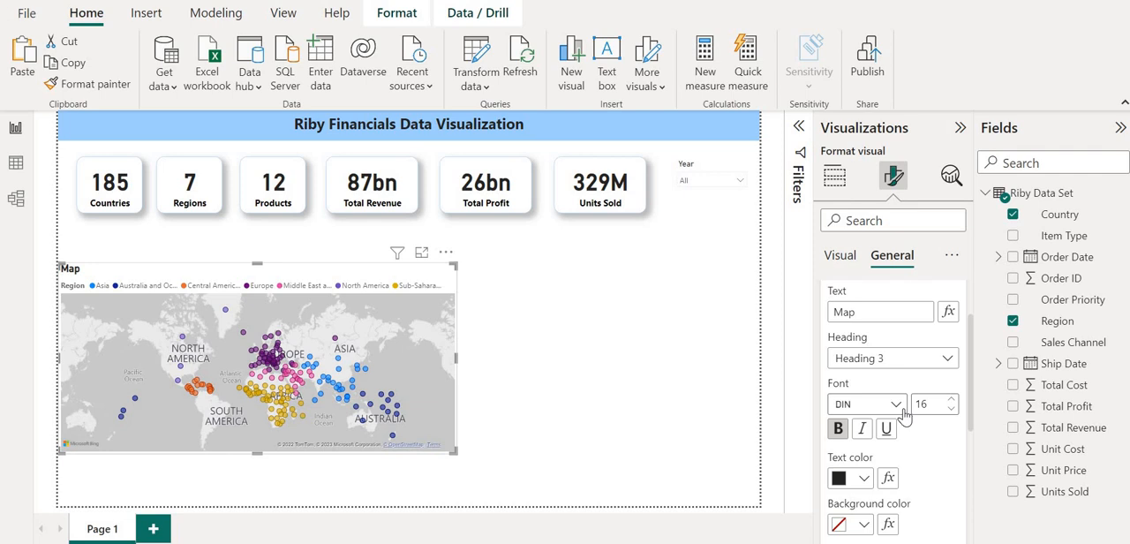
Add a stacked column chart beside the map with Region on the X-axis and the count of Country on the Y-axis.
left_click(576, 389)
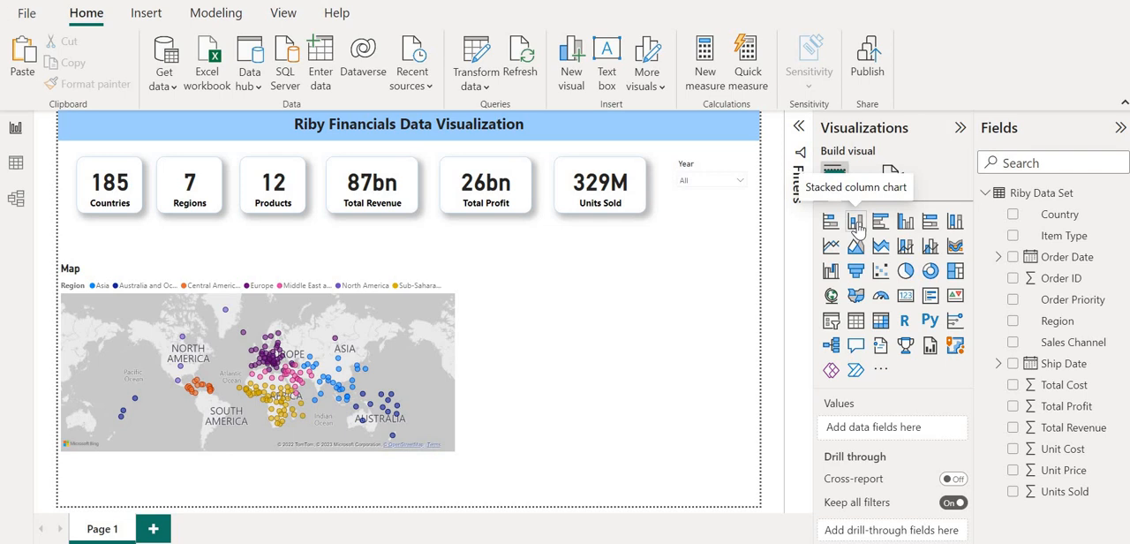
left_click(855, 223)
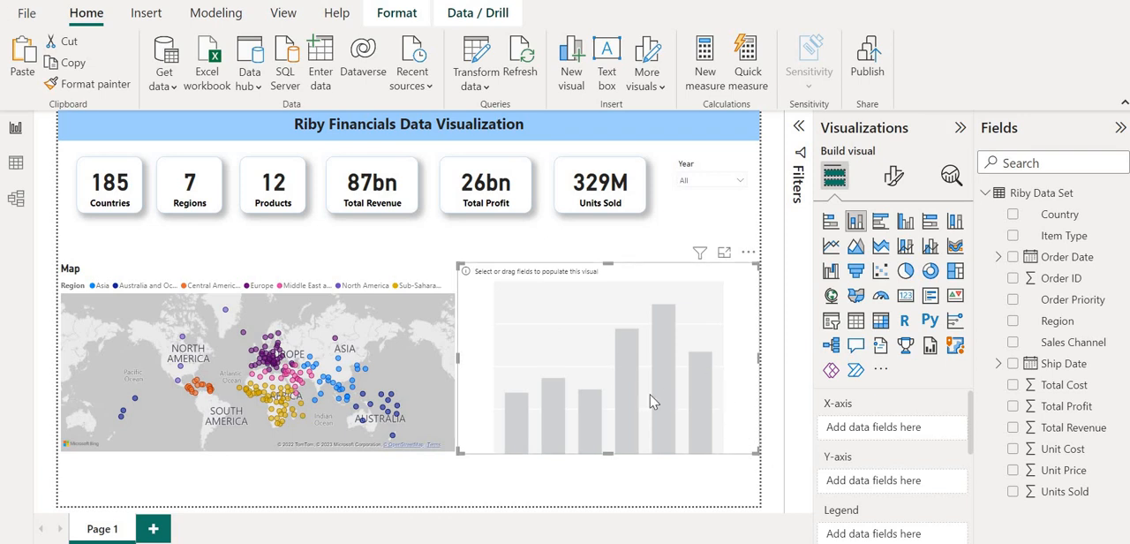
left_click(1013, 326)
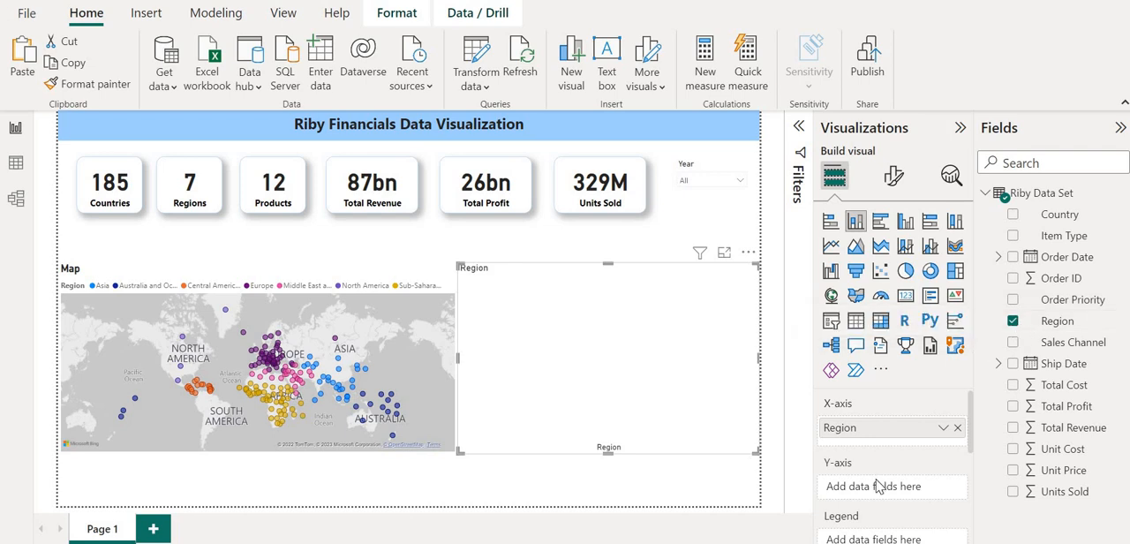
left_click(1013, 214)
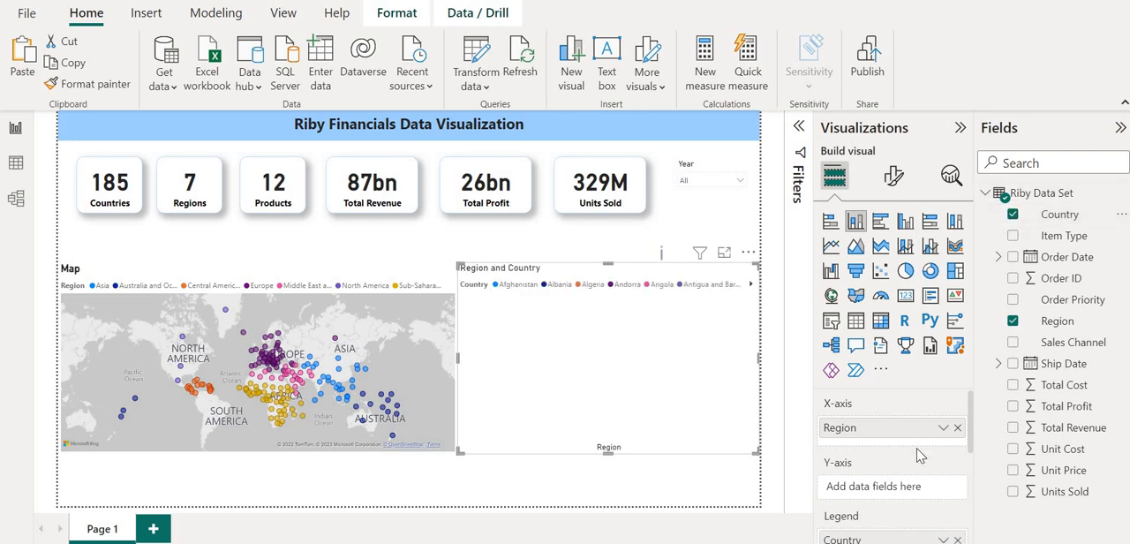
scroll(922, 455, "down", 2)
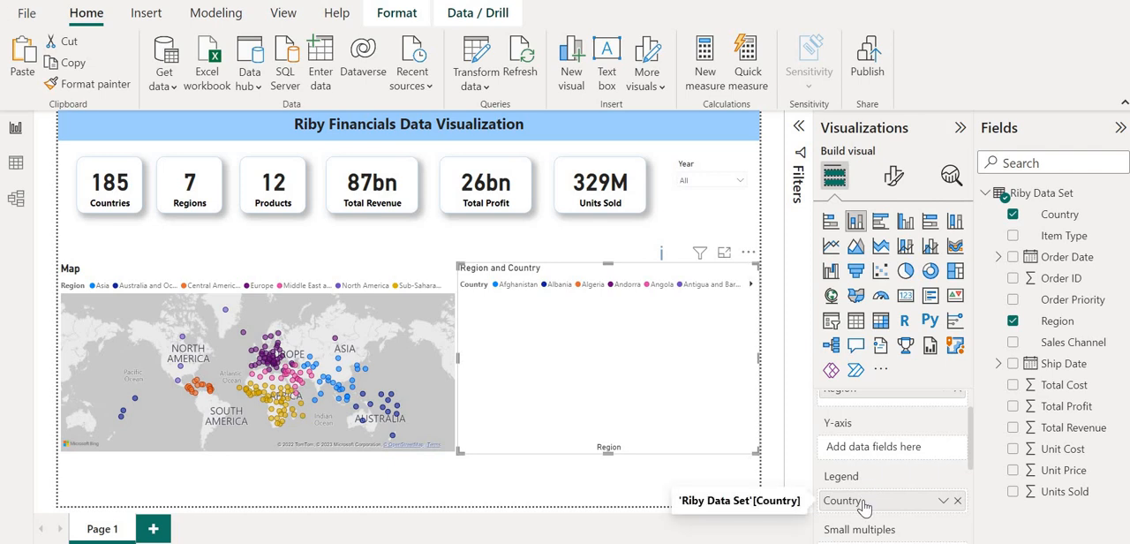
left_click_drag(863, 507, 864, 448)
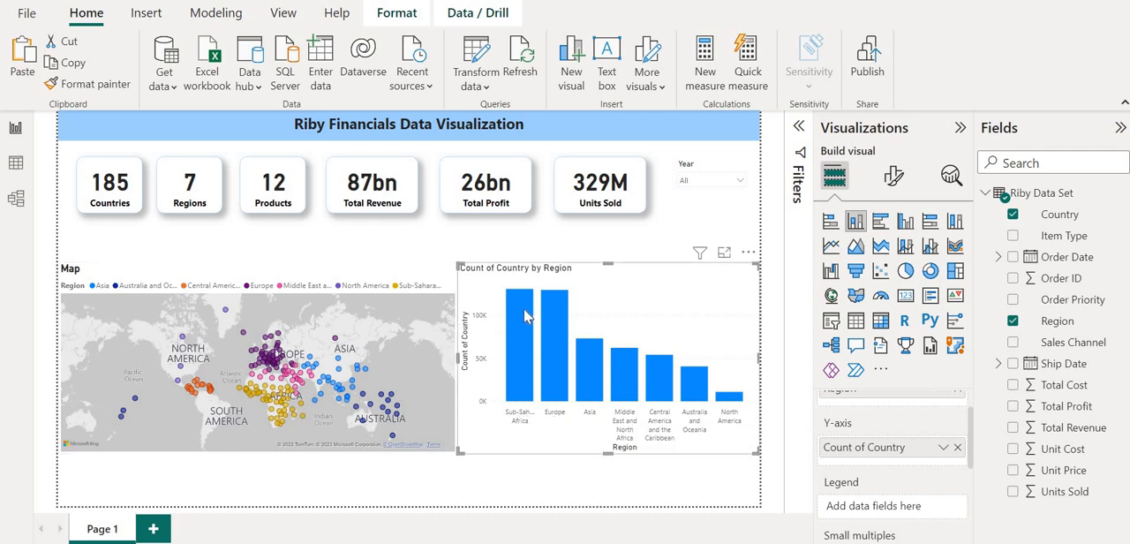
Switch the column chart's Country value to Count (Distinct) and add Region as the legend to colour the columns.
mouse_move(527, 316)
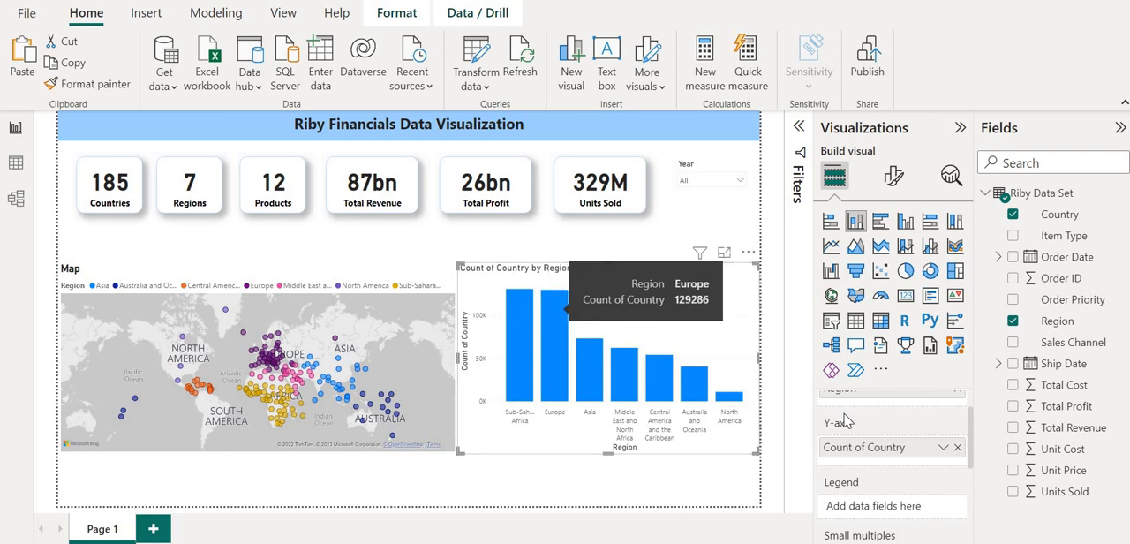
left_click(942, 451)
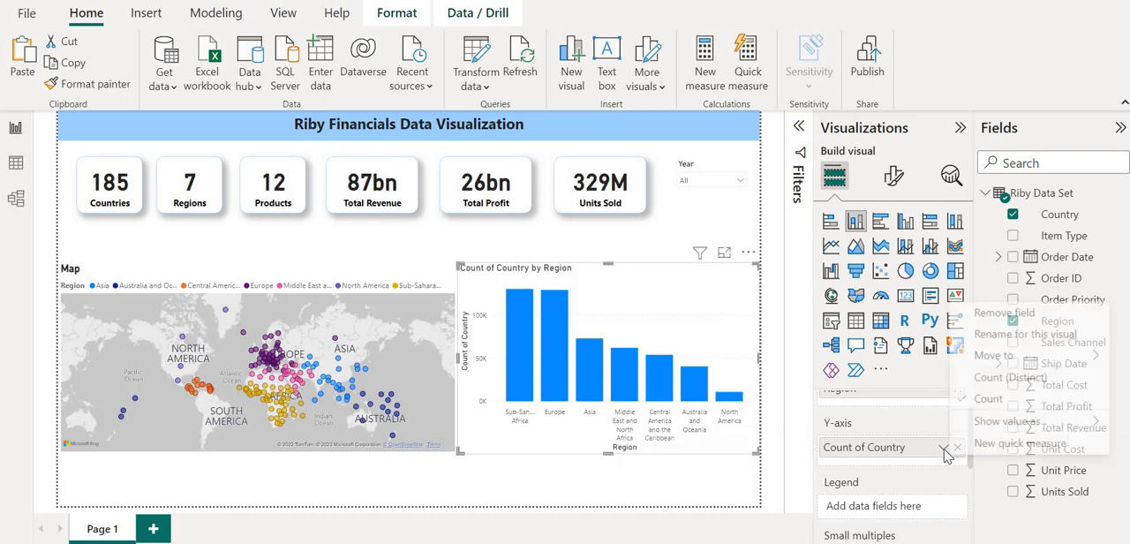
left_click(977, 380)
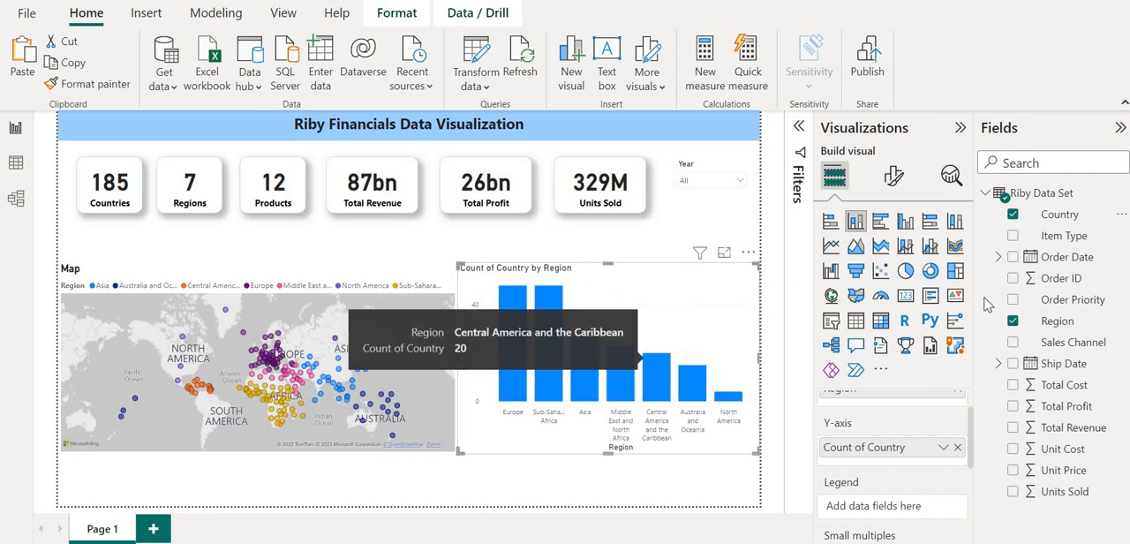
left_click_drag(1063, 332, 915, 509)
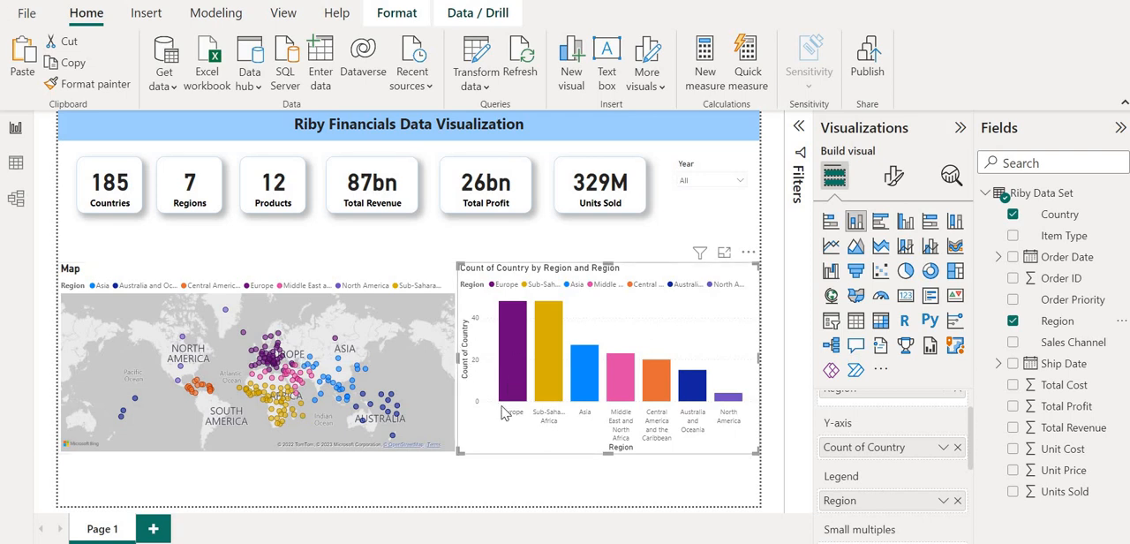
mouse_move(281, 356)
mouse_move(522, 340)
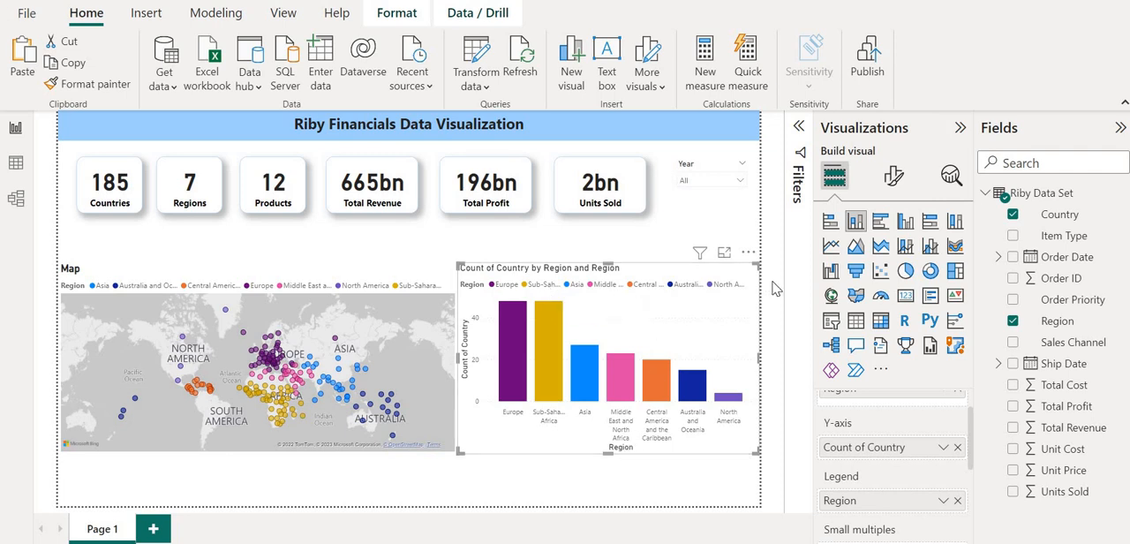
Turn off the X-axis title of the column chart.
left_click(894, 177)
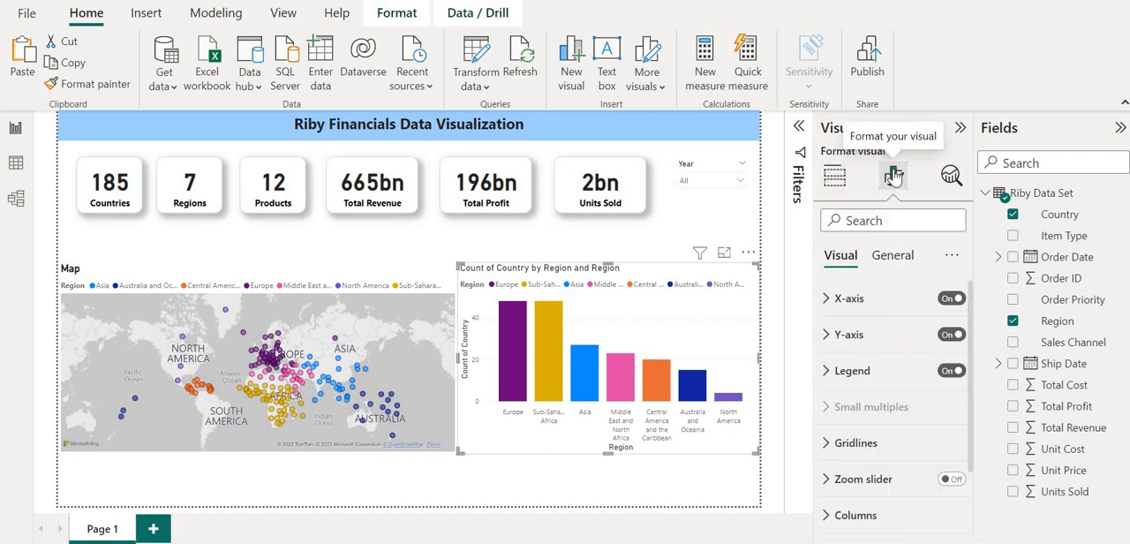
left_click(829, 303)
scroll(911, 378, "down", 3)
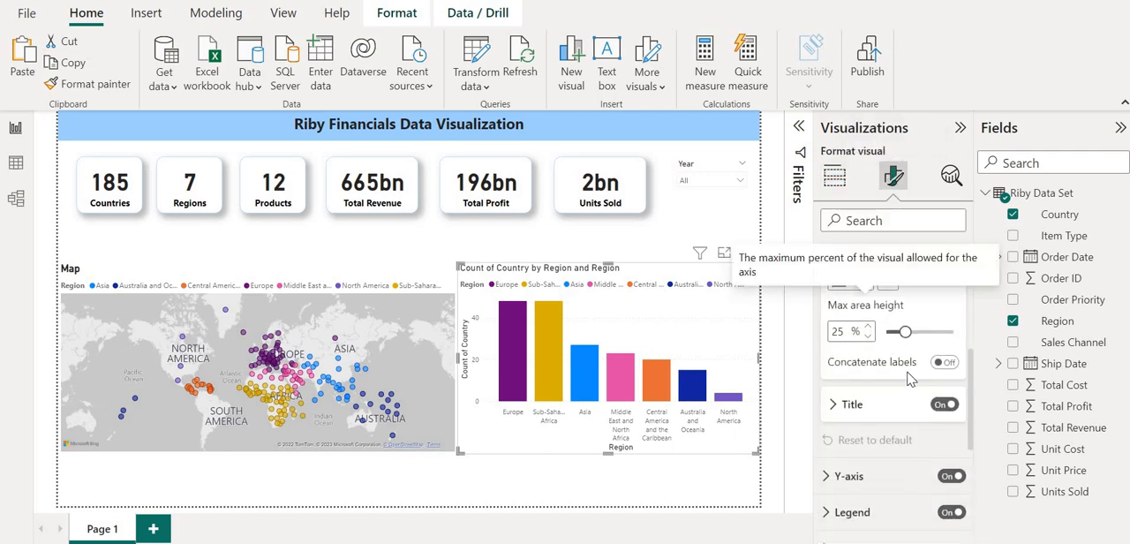
left_click(941, 405)
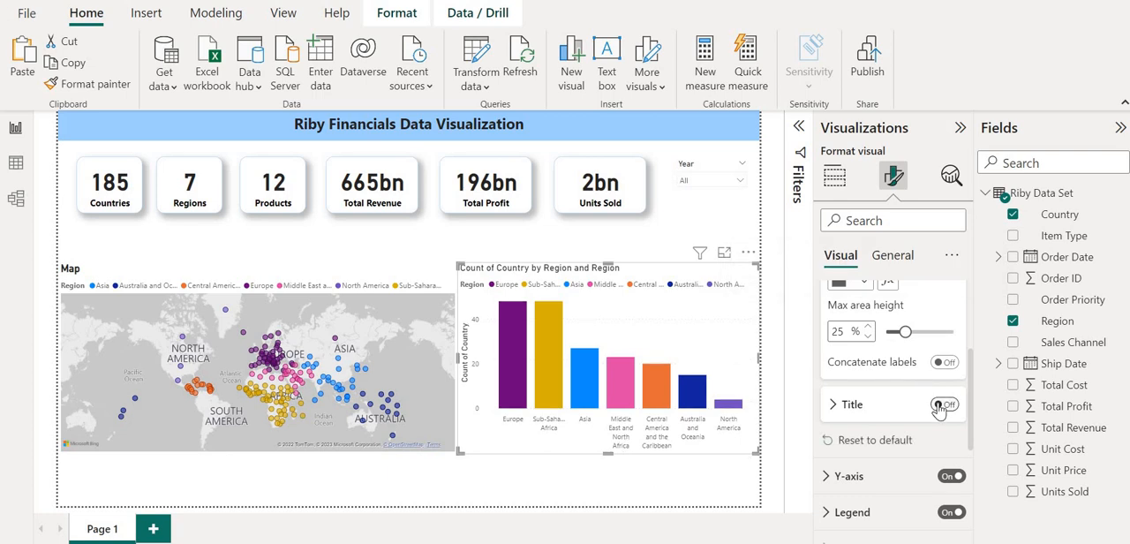
scroll(853, 402, "up", 3)
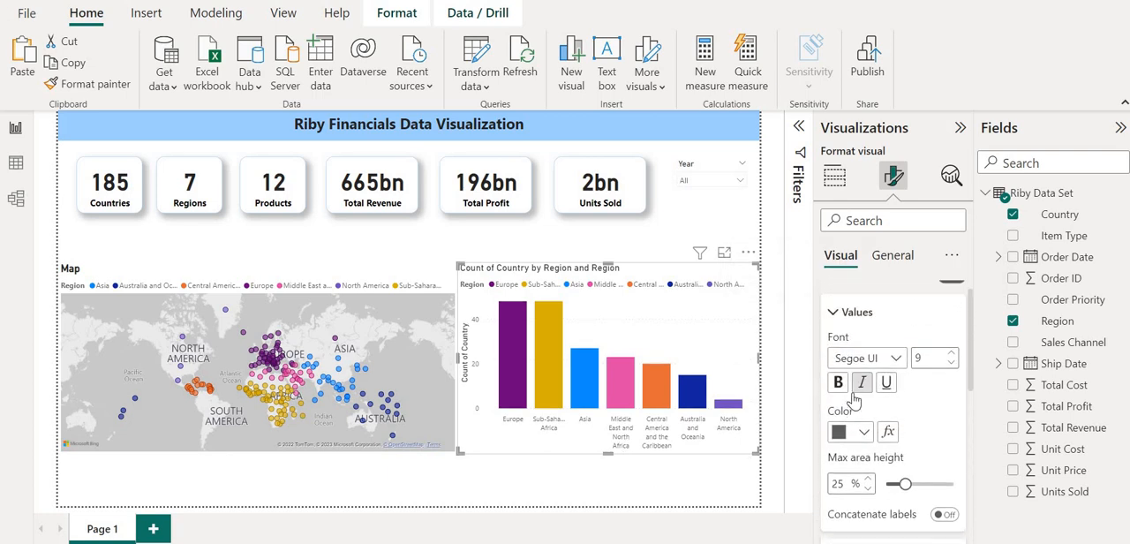
left_click(827, 301)
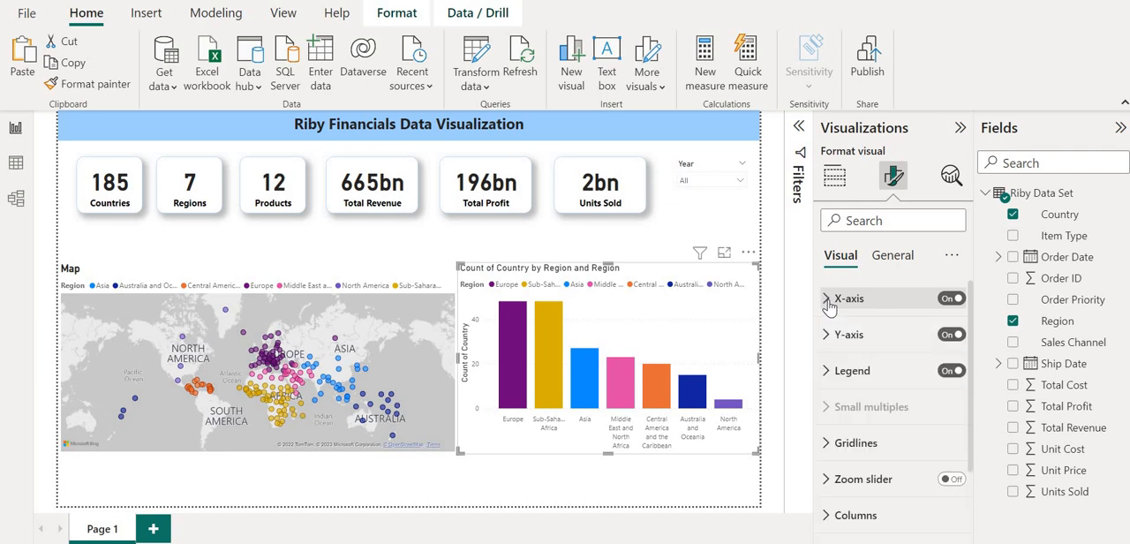
Set the column chart's Y-axis title to "No. of Countries" and make it bold.
scroll(827, 300, "down", 1)
left_click(827, 291)
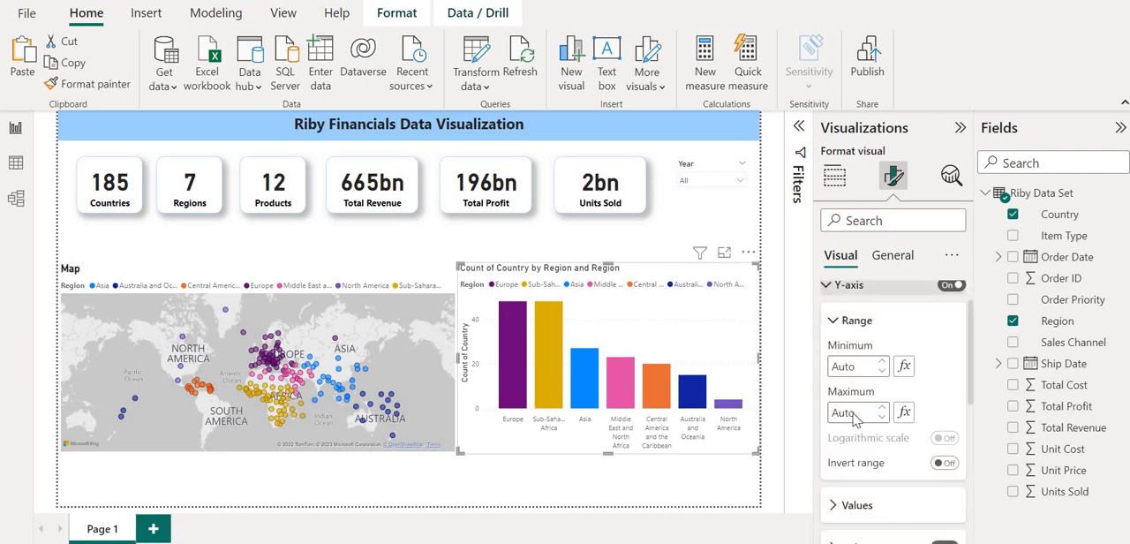
scroll(854, 446, "down", 2)
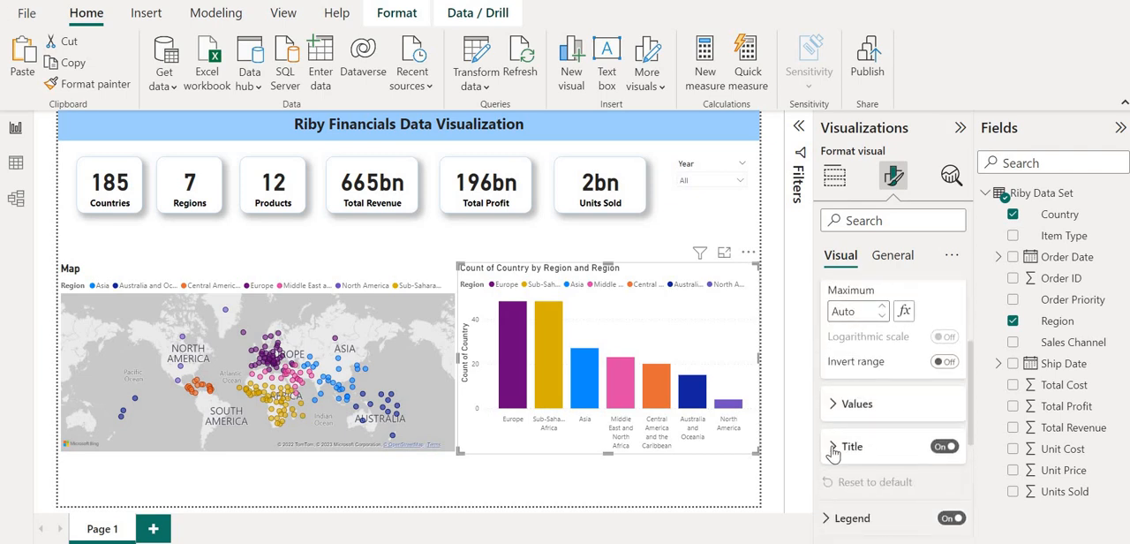
left_click(831, 450)
scroll(883, 414, "down", 2)
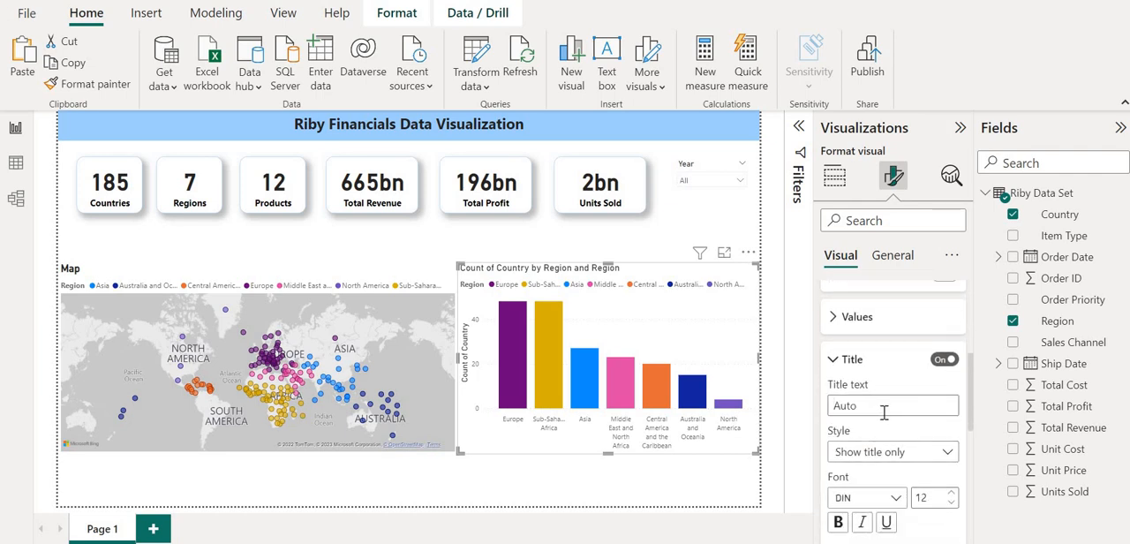
type("No. of Countries")
scroll(902, 484, "down", 1)
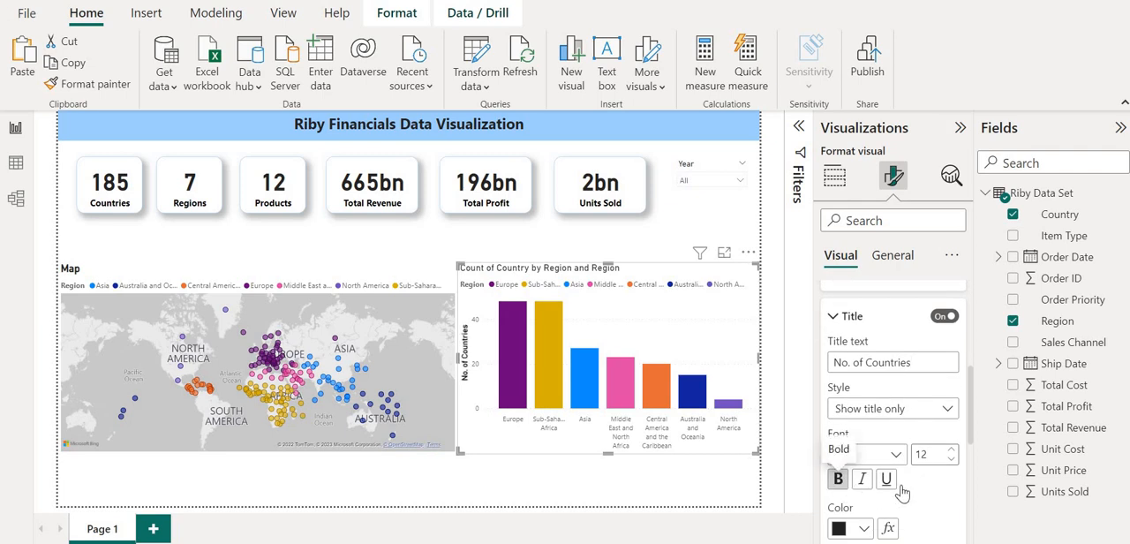
scroll(887, 481, "up", 4)
scroll(845, 406, "up", 4)
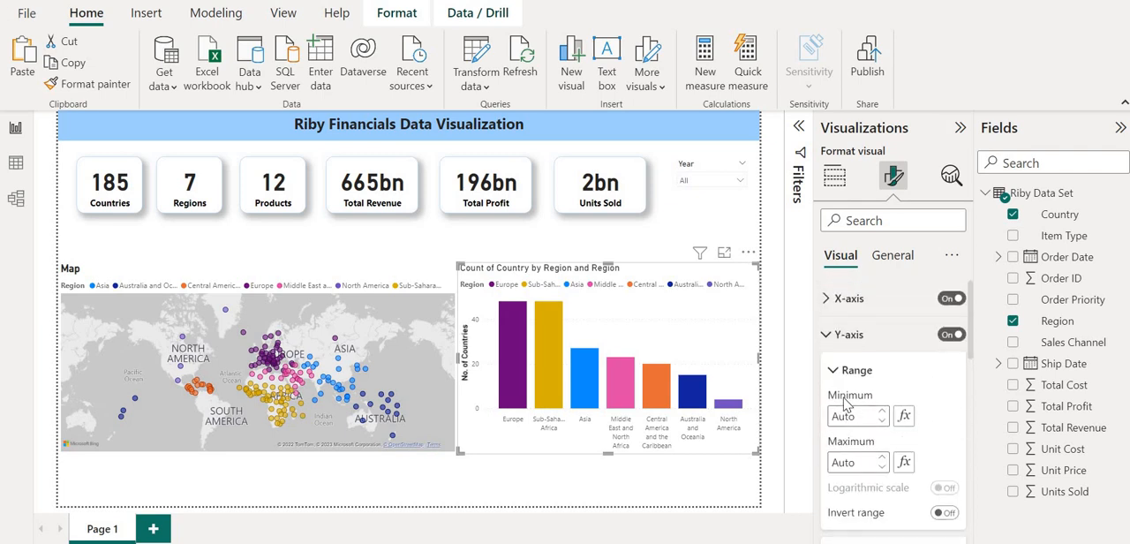
left_click(825, 337)
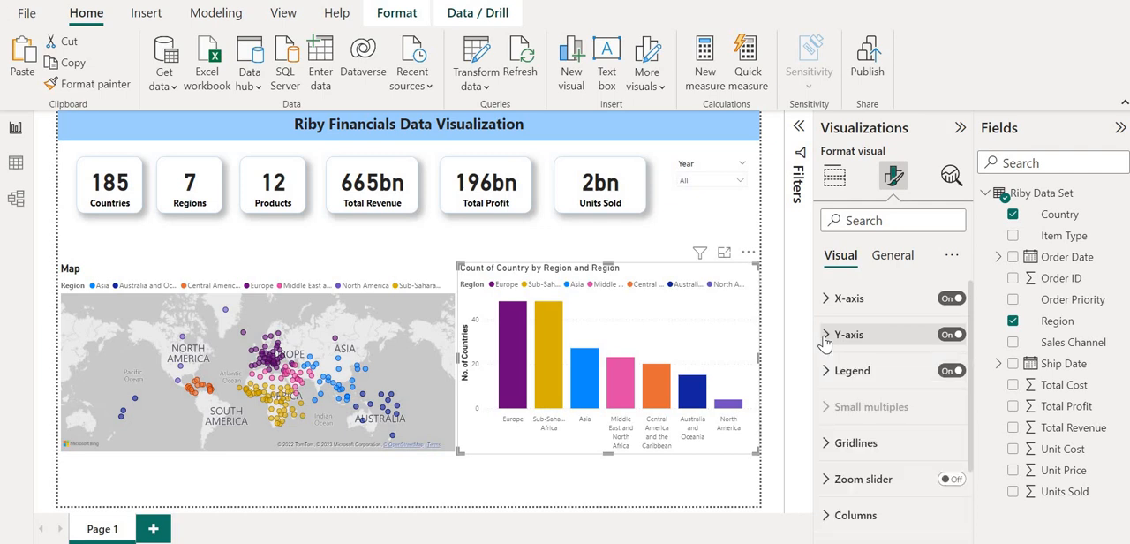
Change the column chart's title text to "No. of Countries per Region".
scroll(849, 436, "down", 2)
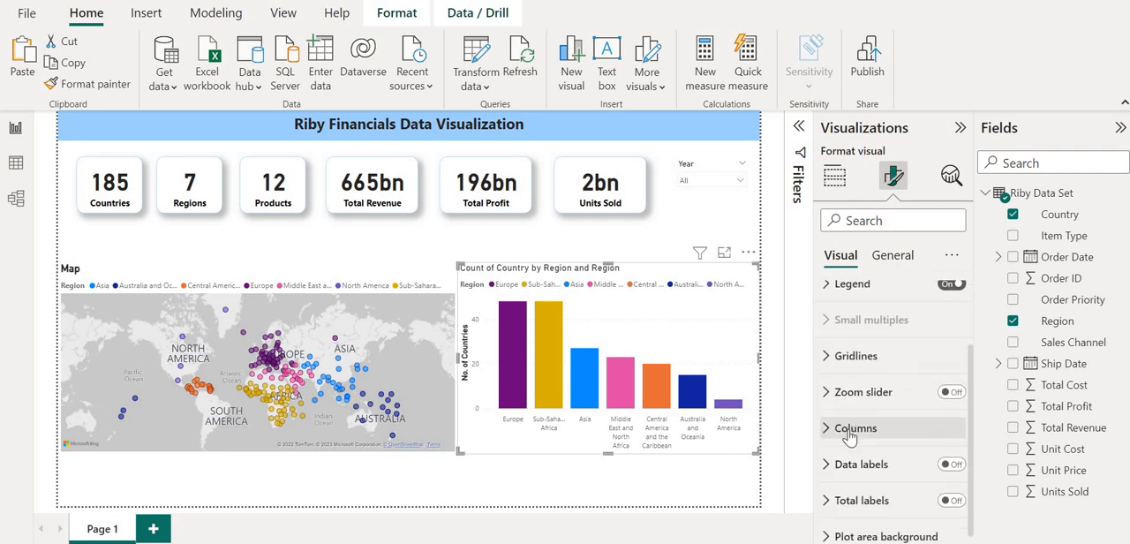
left_click(890, 257)
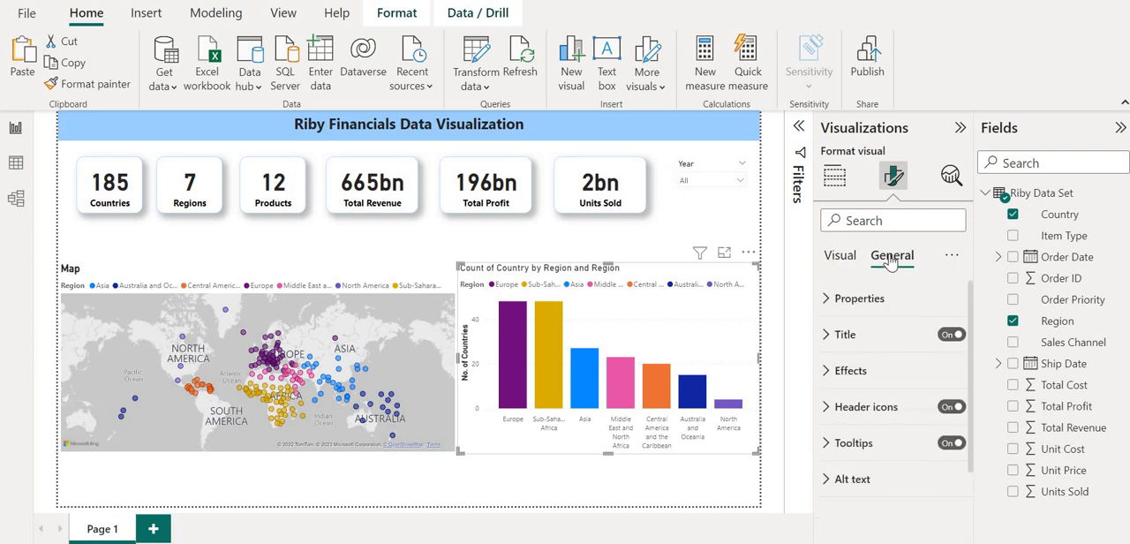
left_click(826, 337)
triple_click(876, 391)
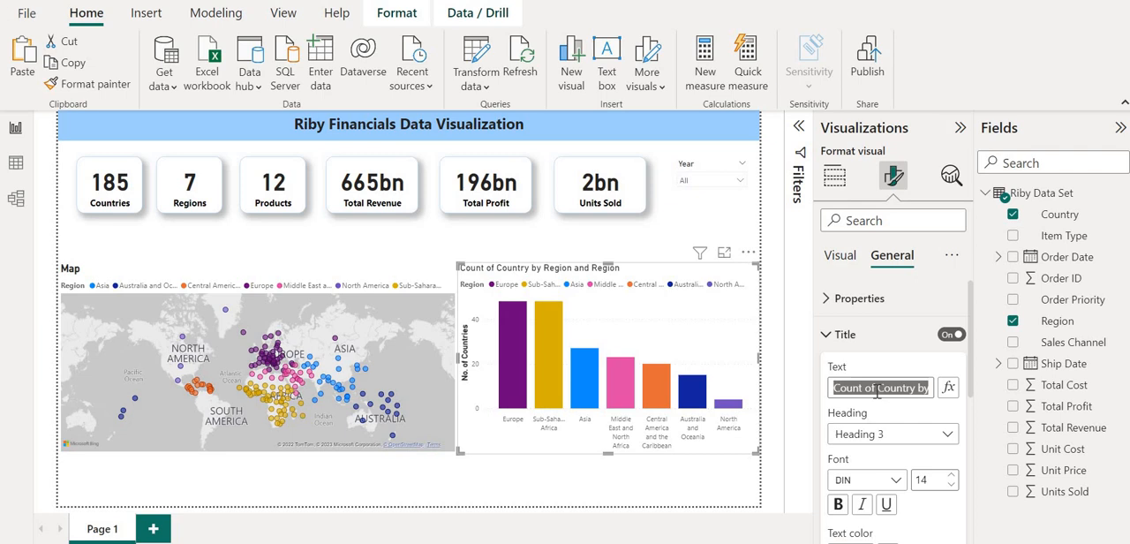
type("No")
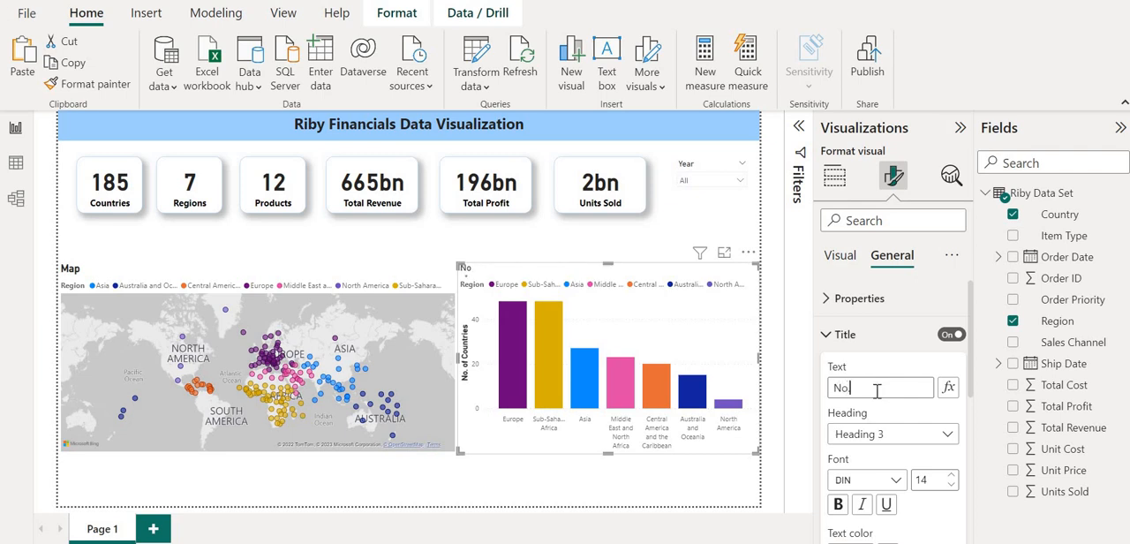
type(". of Countries p")
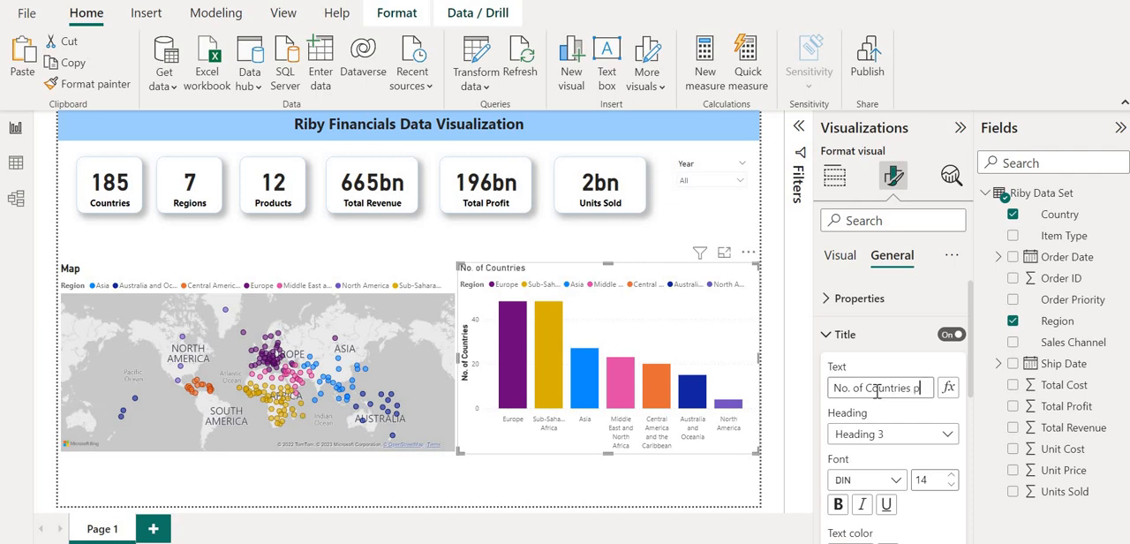
type("er Region")
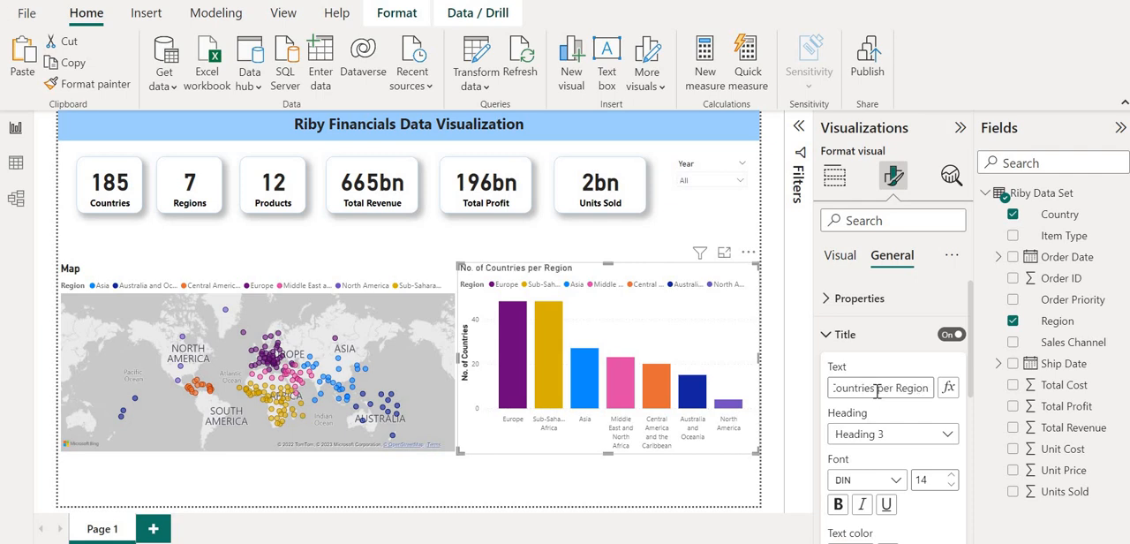
Set the column chart's title font size to 16 and make the title bold.
scroll(896, 458, "down", 1)
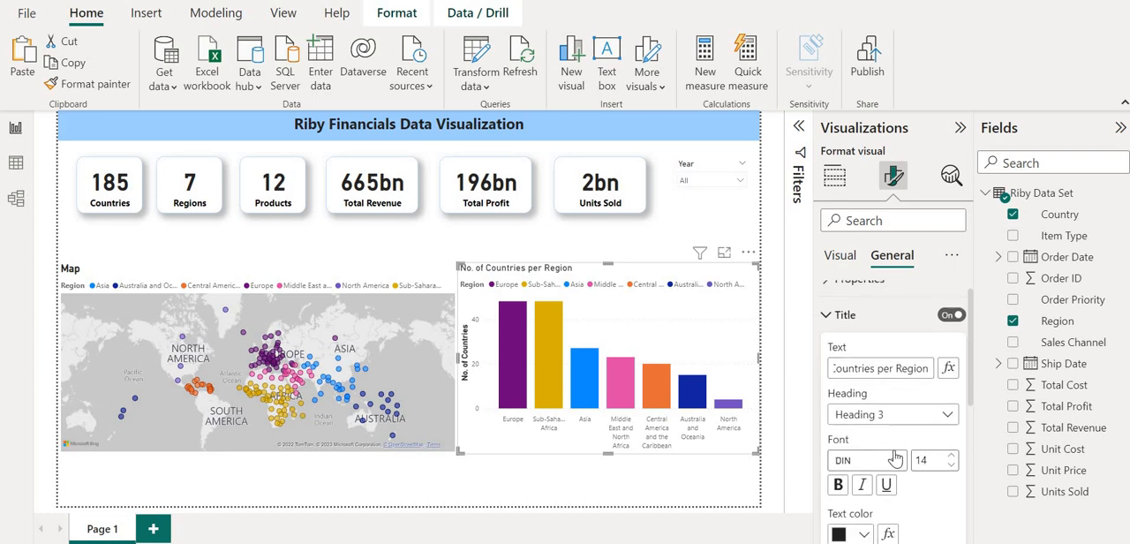
left_click(951, 447)
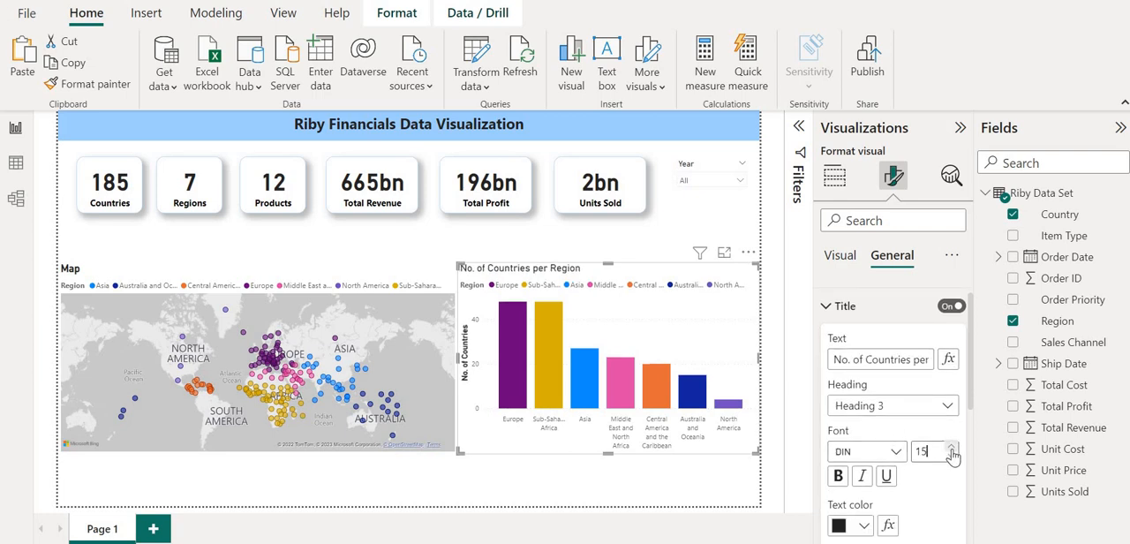
left_click(950, 448)
left_click(838, 476)
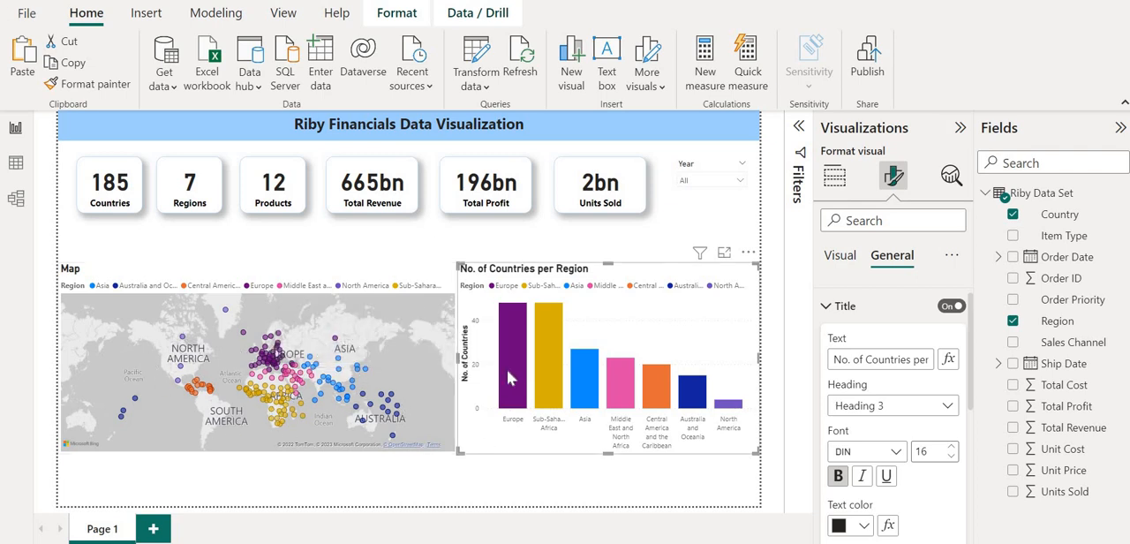
Turn on data labels for the column chart.
mouse_move(506, 371)
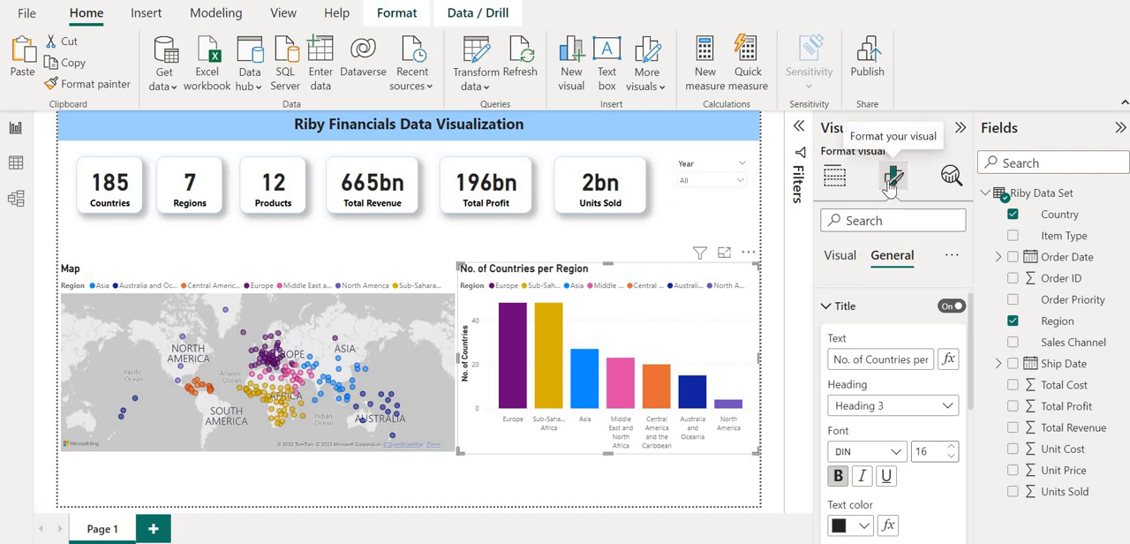
left_click(840, 256)
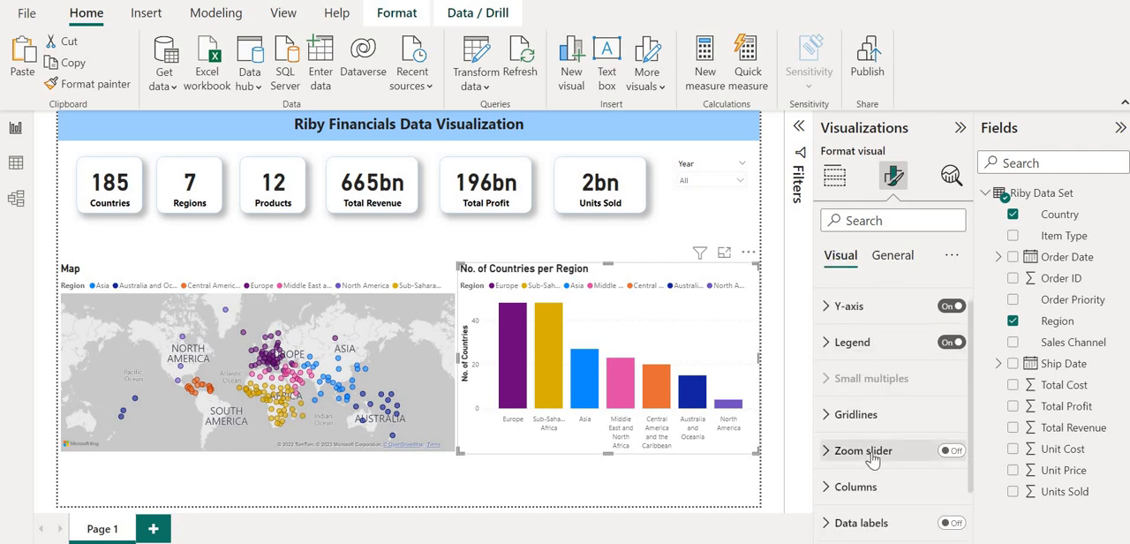
scroll(871, 452, "down", 2)
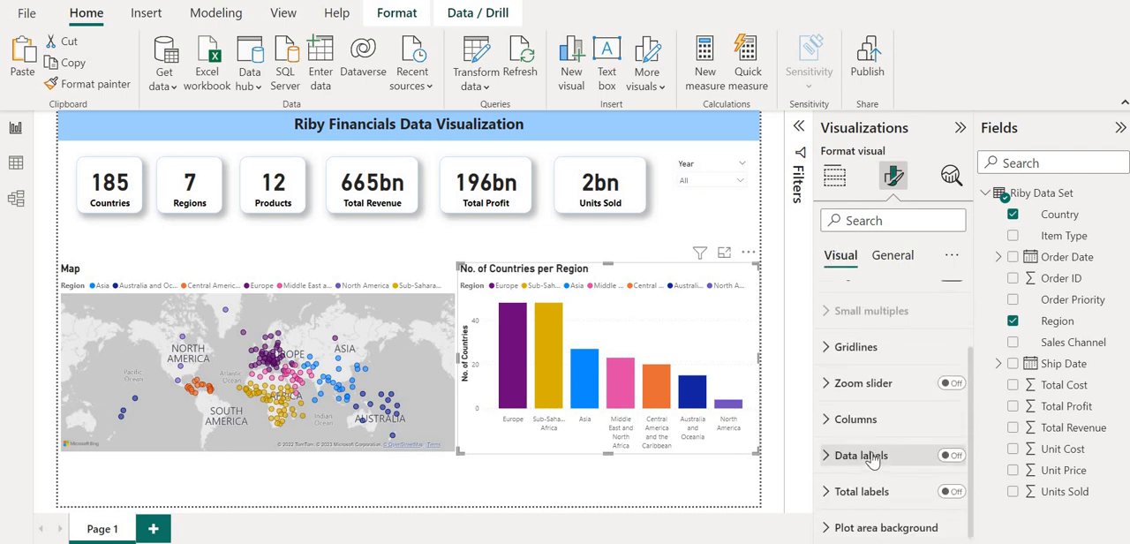
left_click(953, 454)
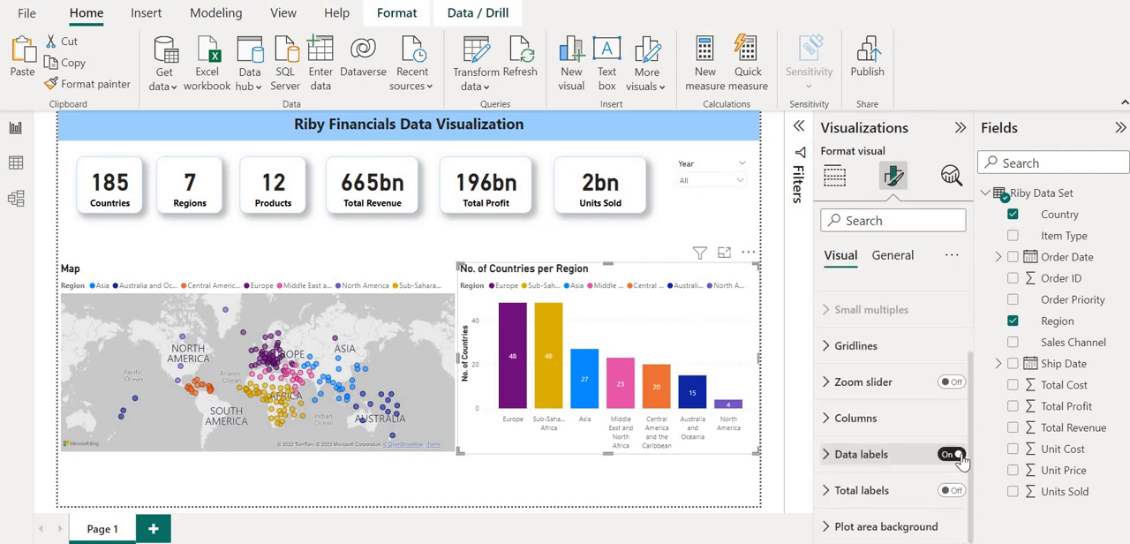
Set the column chart's data label values to size 11 bold and extend the chart's top edge slightly upward.
left_click(829, 453)
scroll(830, 459, "down", 5)
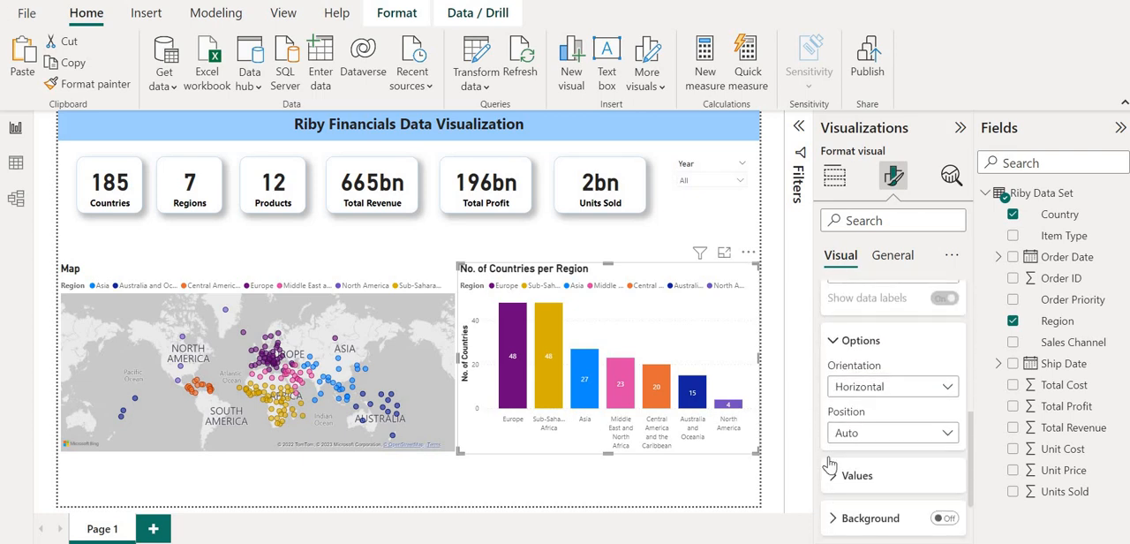
left_click(833, 441)
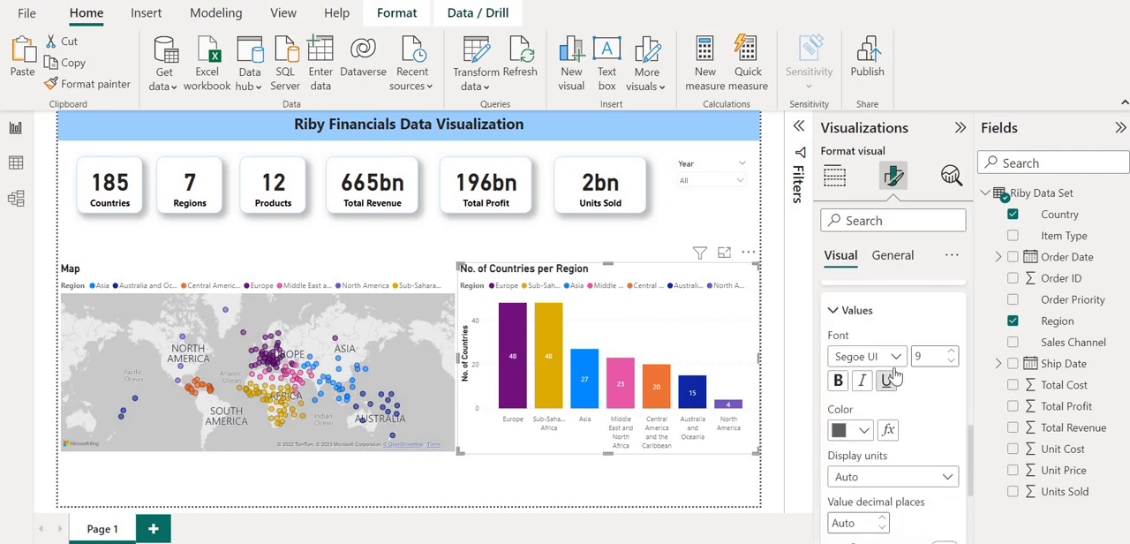
left_click(952, 352)
left_click(952, 352)
left_click(838, 381)
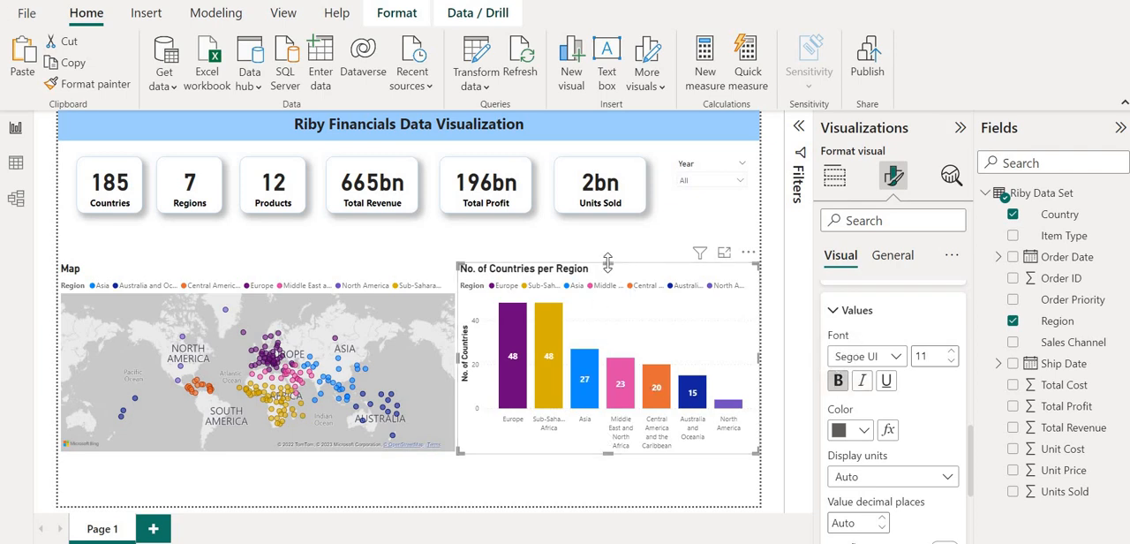
left_click_drag(608, 261, 608, 245)
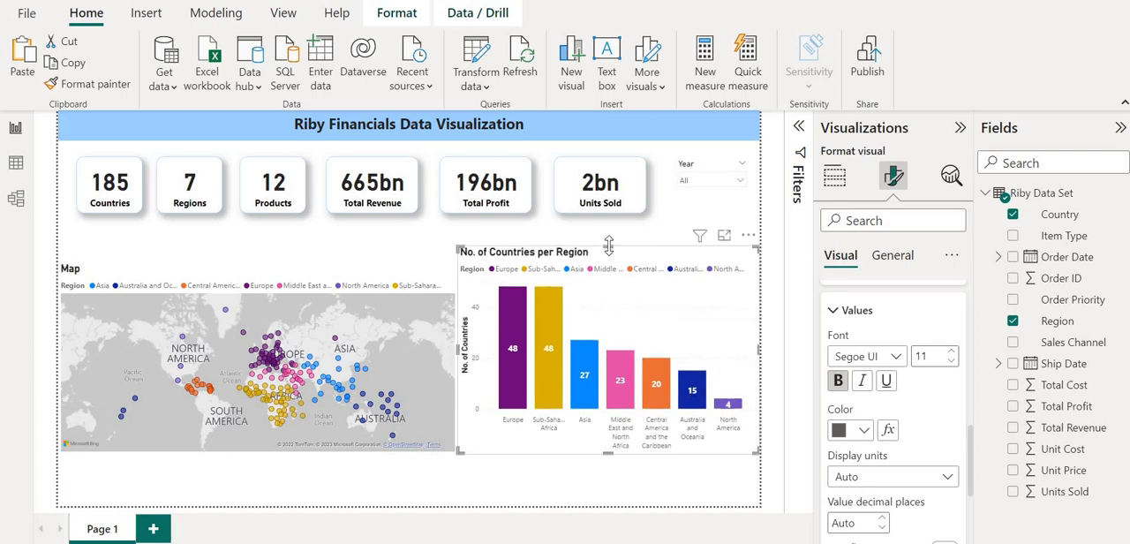
Try the Inside end position for the column chart's data labels, and settle on Inside center.
scroll(909, 456, "down", 1)
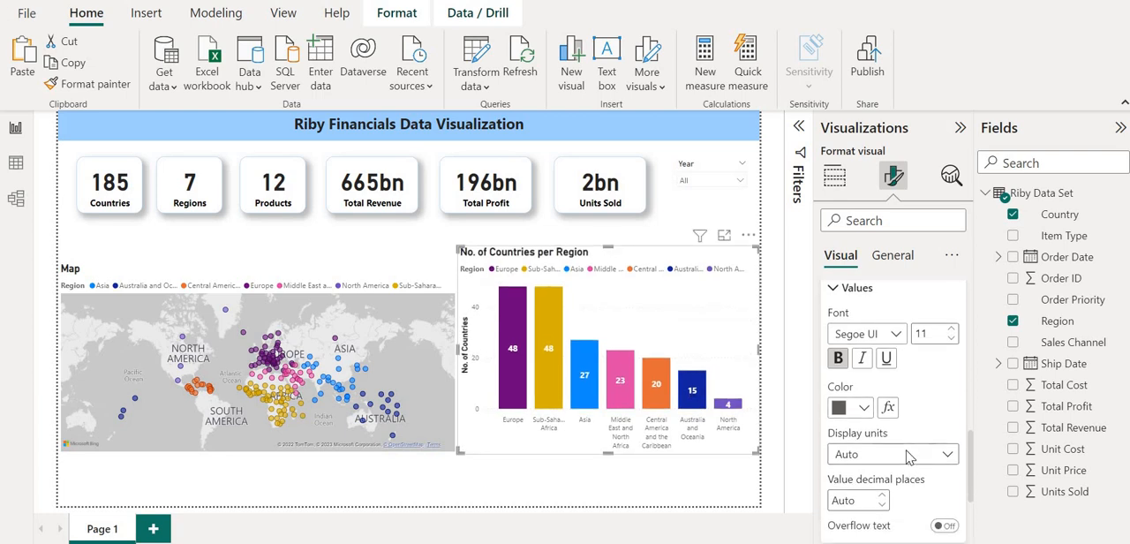
scroll(909, 457, "down", 3)
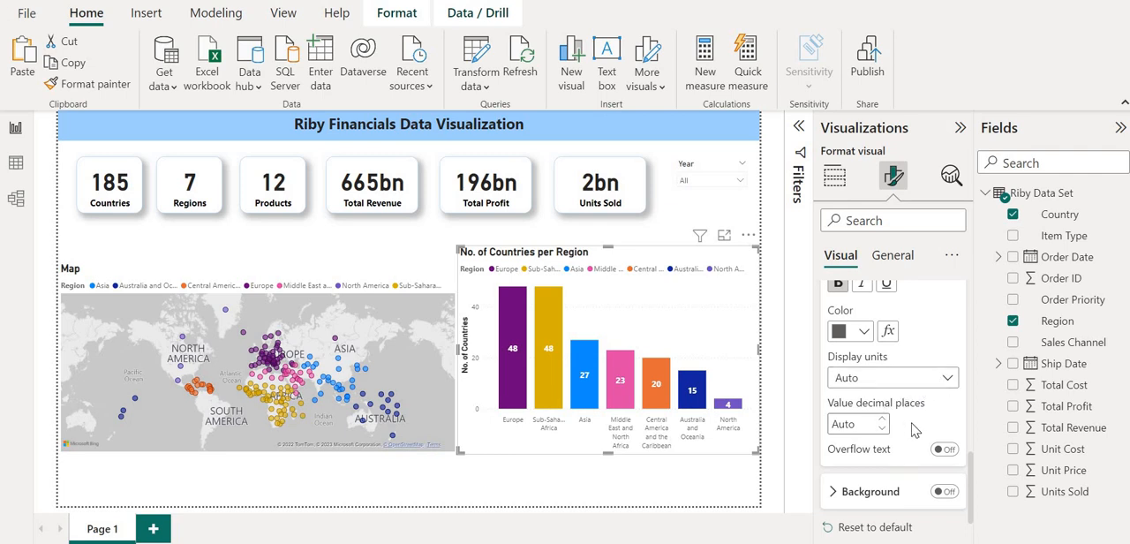
scroll(914, 430, "up", 10)
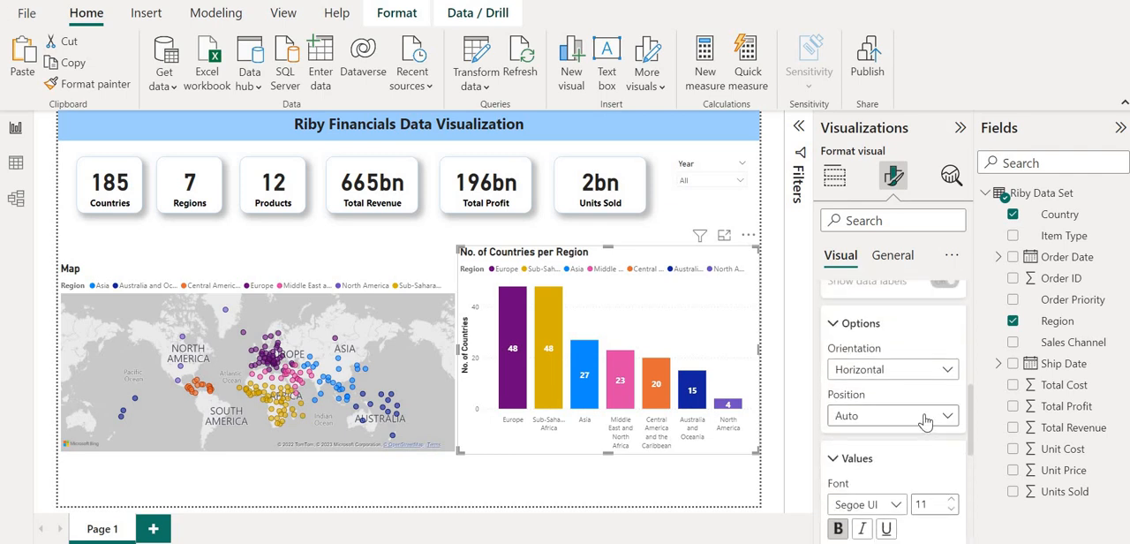
left_click(944, 416)
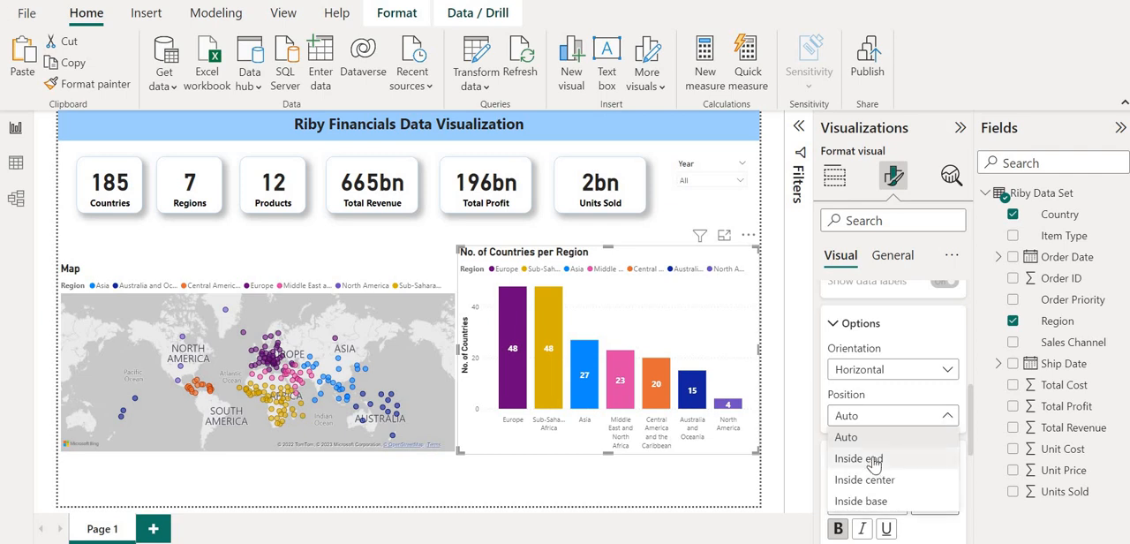
left_click(870, 460)
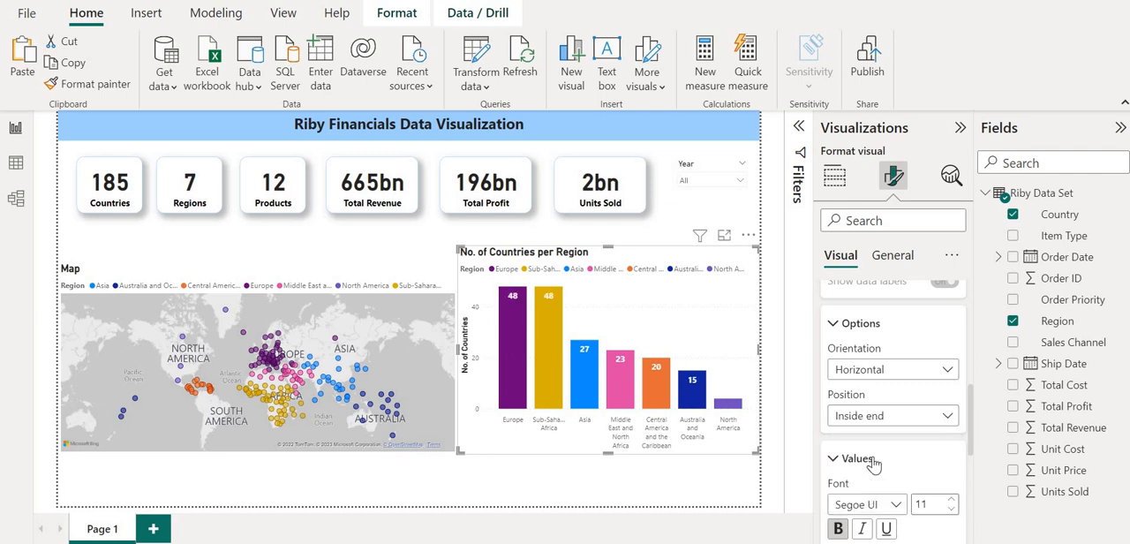
left_click(935, 415)
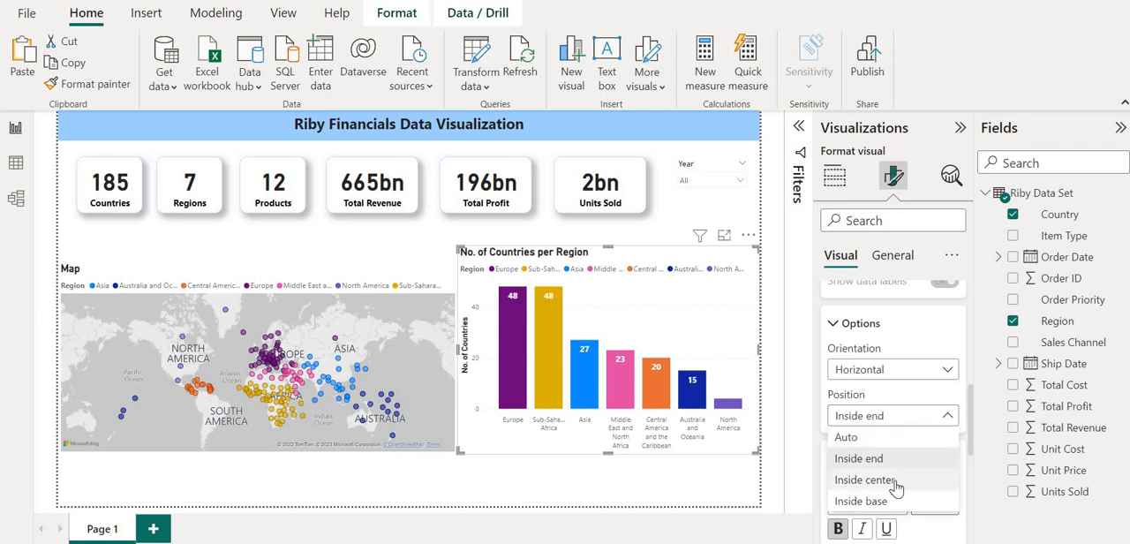
left_click(892, 479)
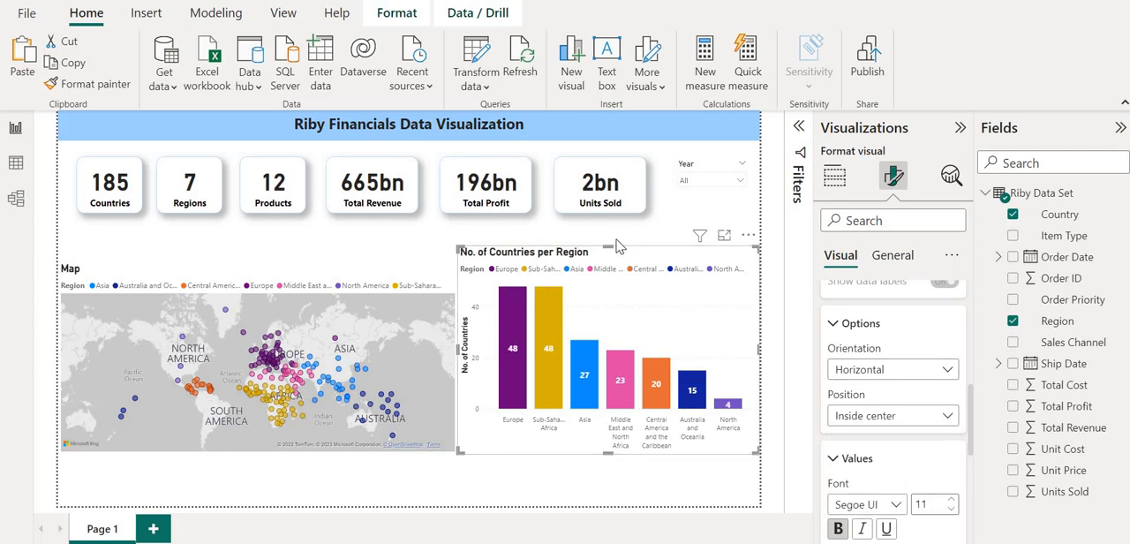
Extend the map's top edge upward to line up with the top of the column chart, and deselect it.
left_click(369, 278)
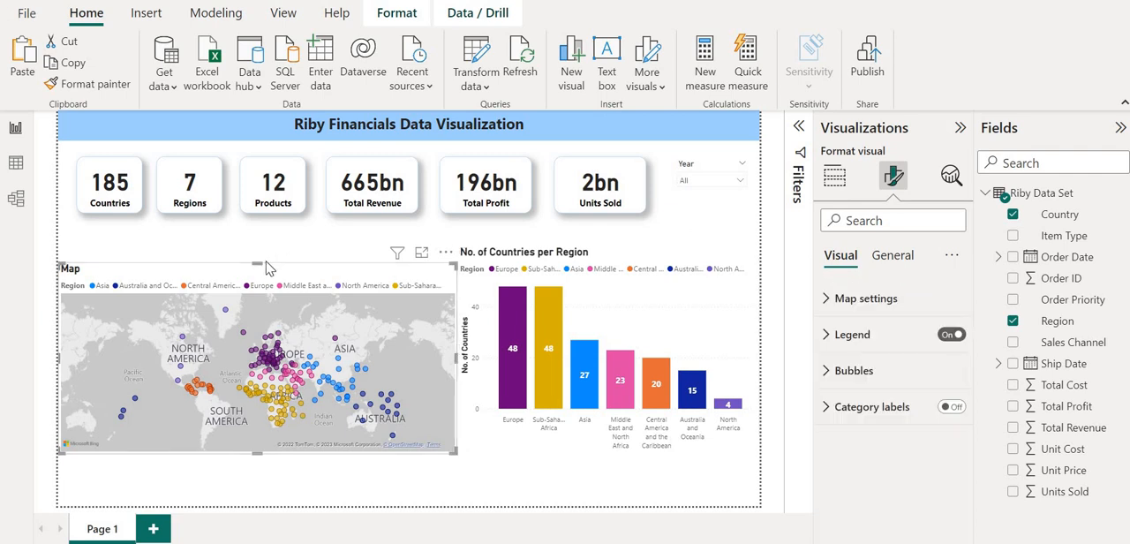
left_click_drag(257, 265, 262, 248)
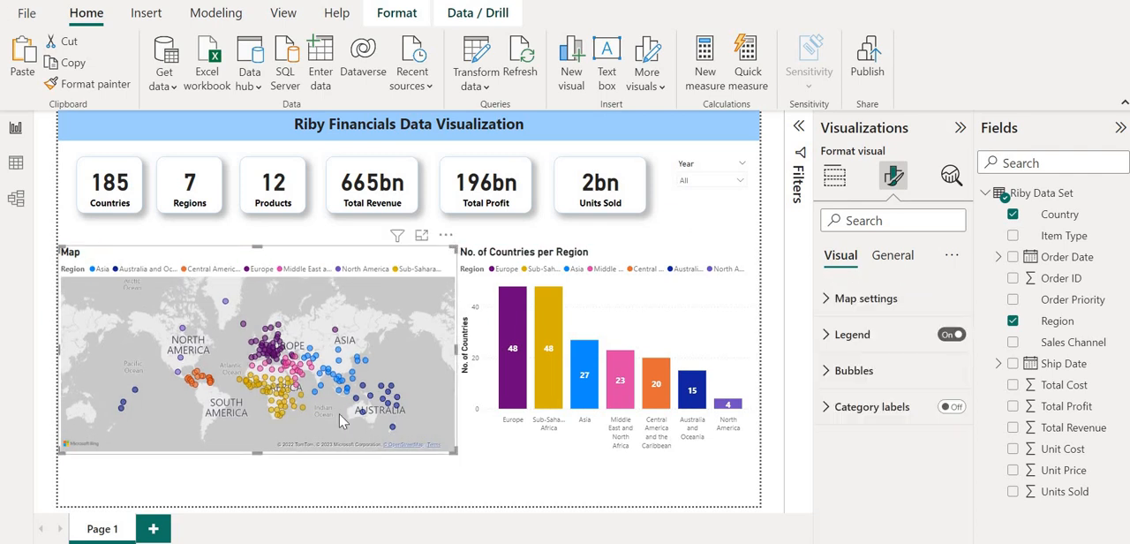
left_click(403, 480)
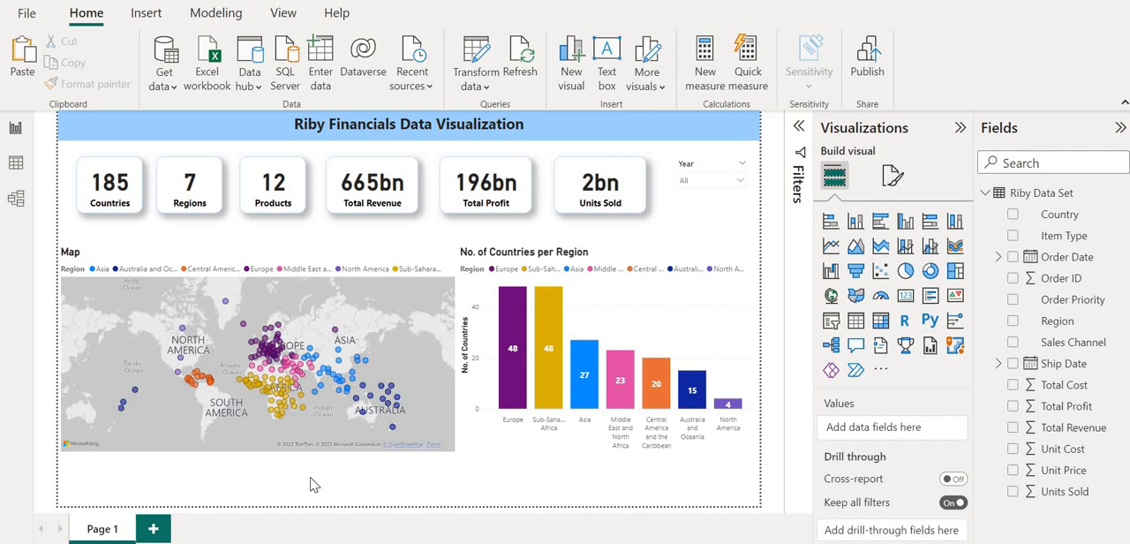
Insert a text box beneath the map and column chart, stretched across the full page width.
left_click(606, 71)
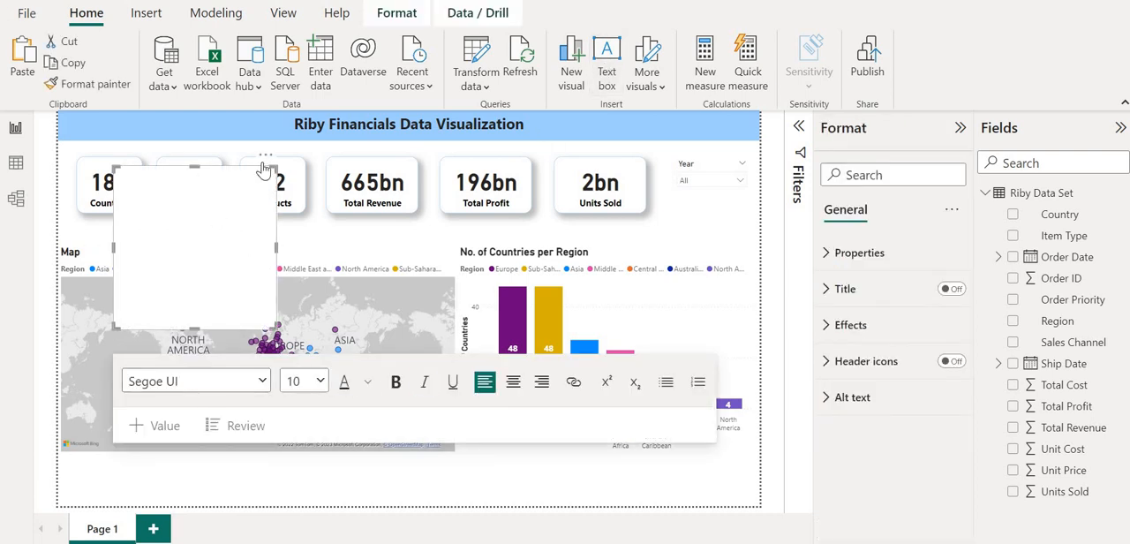
left_click_drag(268, 166, 133, 454)
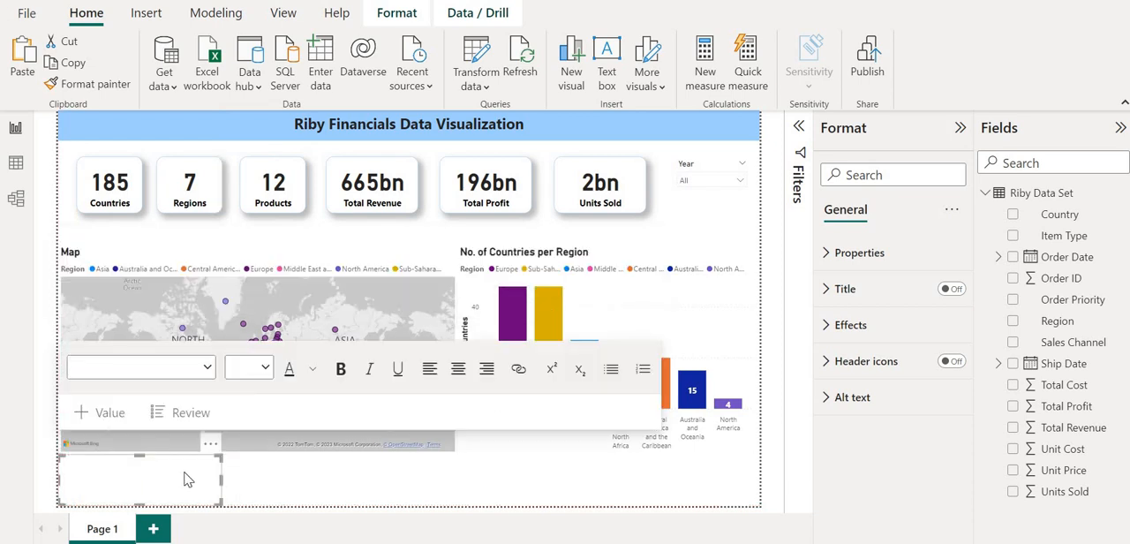
left_click_drag(220, 481, 756, 474)
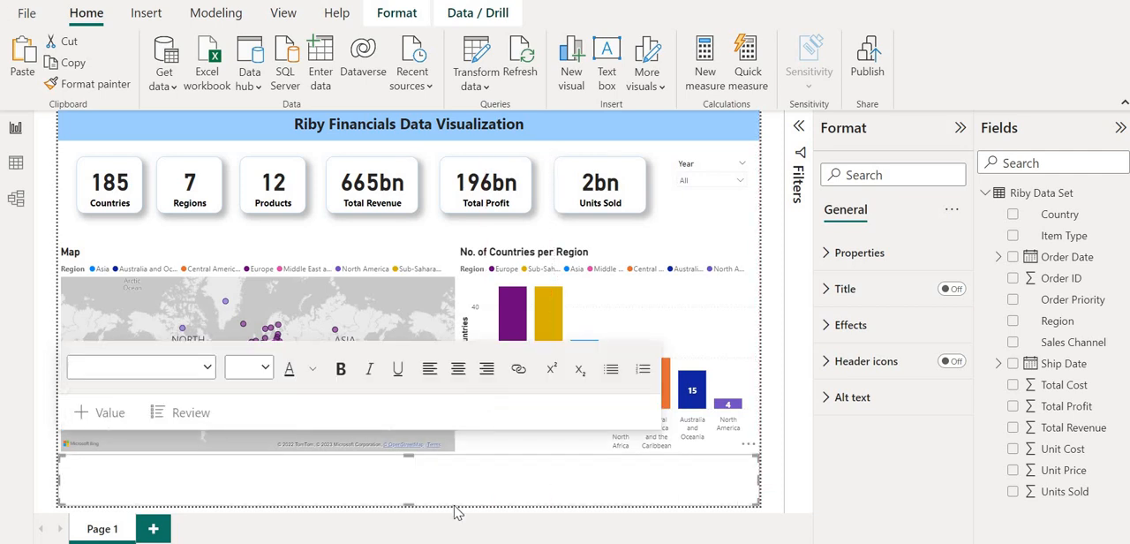
left_click(275, 479)
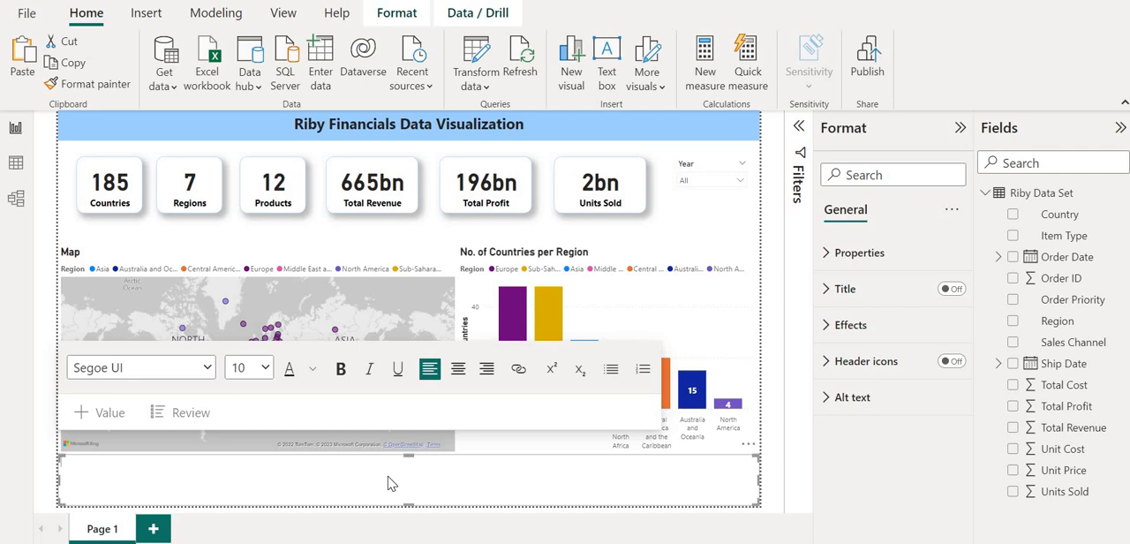
Try entering "There are 7 regions representing 185 countries." in the full-width text box.
type("There are 7 re")
type("ons reper")
key("BackSpace")
key("BackSpace")
type("resenting 185 cou")
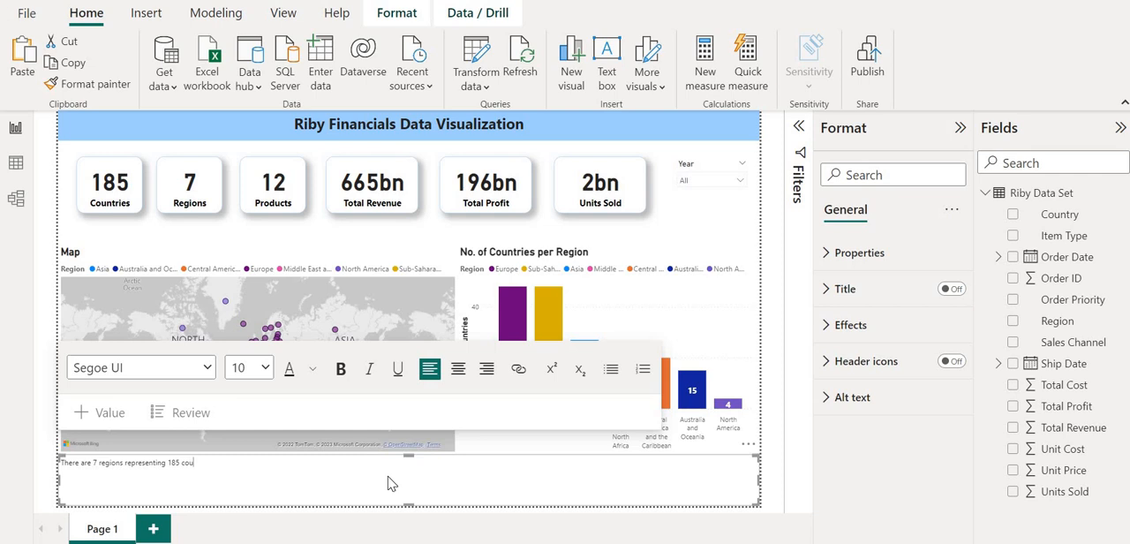
type("ntries.")
left_click(350, 305)
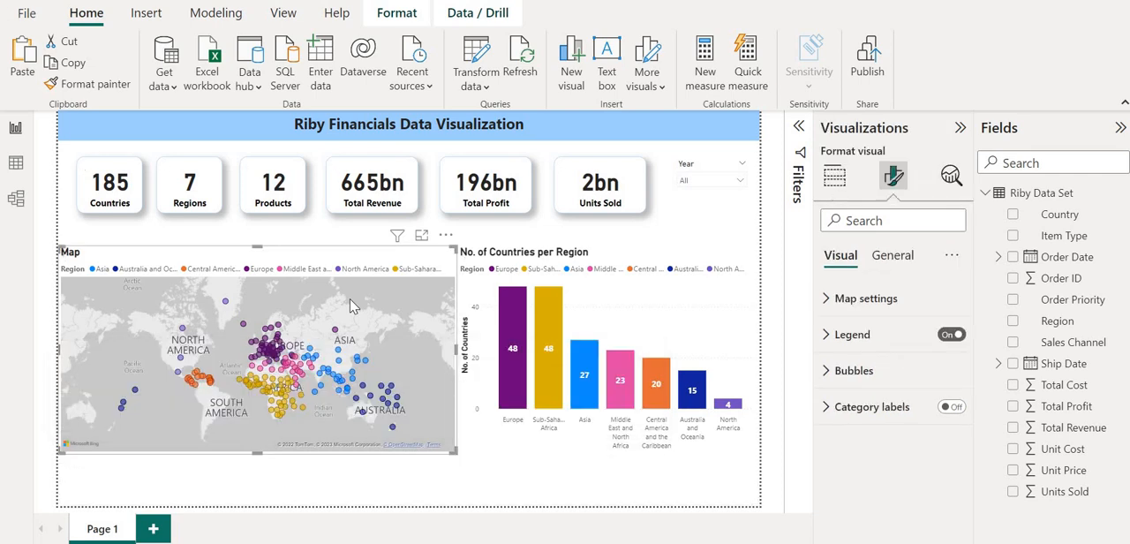
left_click(314, 501)
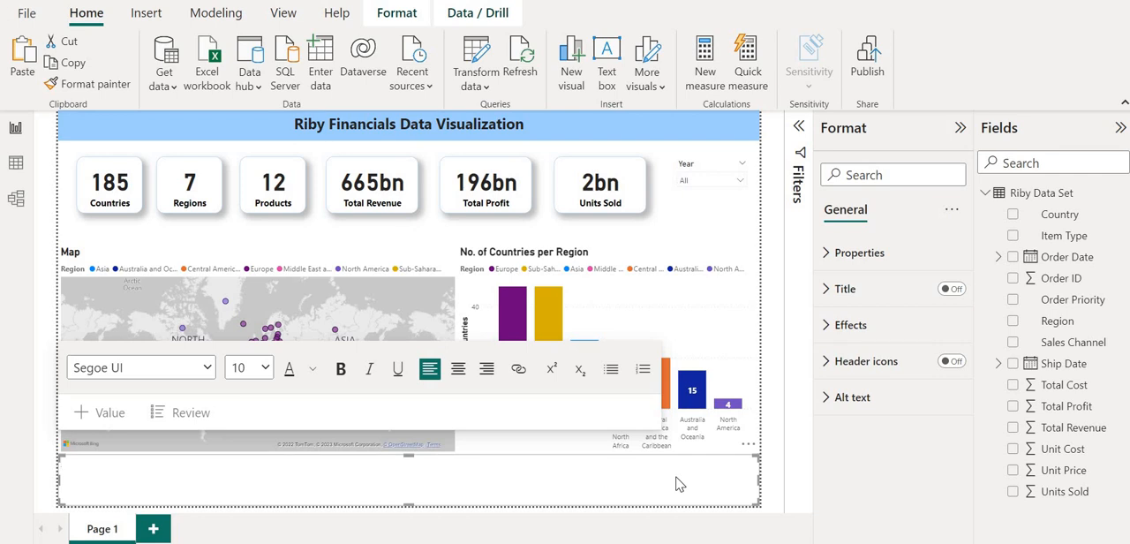
Save the report in the Downloads folder as "Riby Financials Vid".
key("ctrl+s")
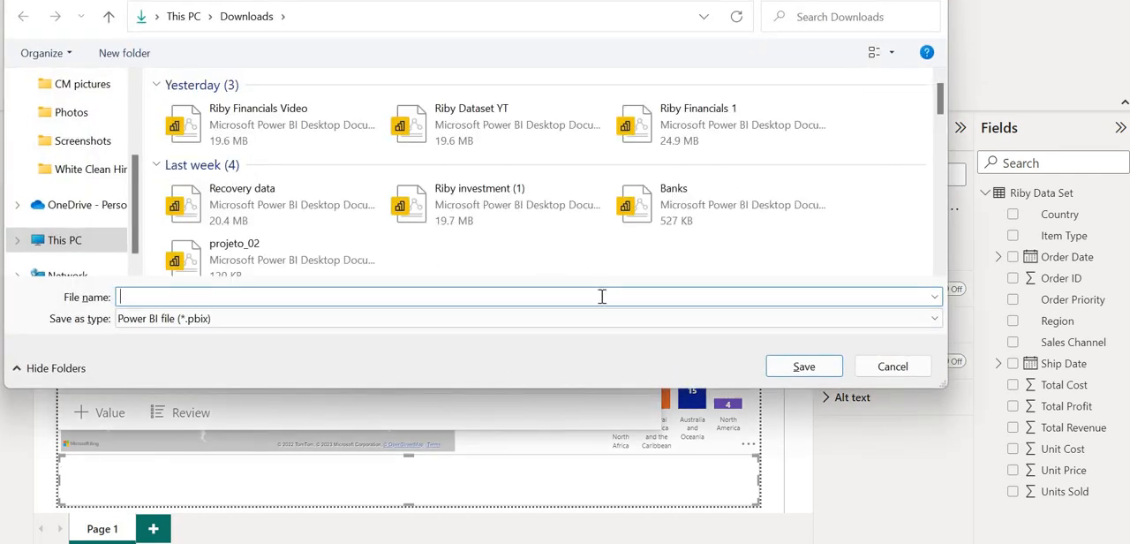
type("Riby F")
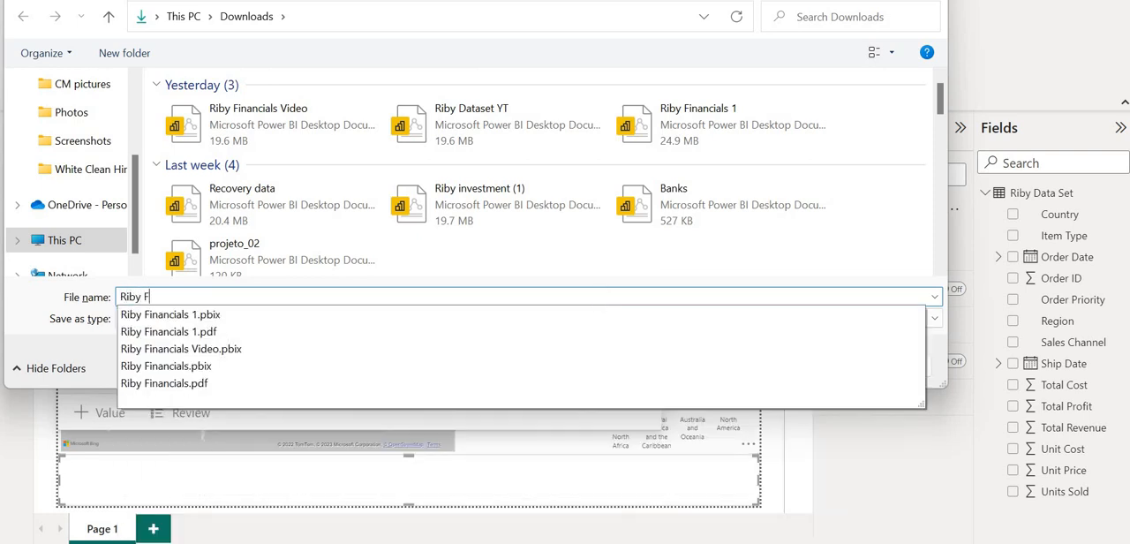
type("inancials ")
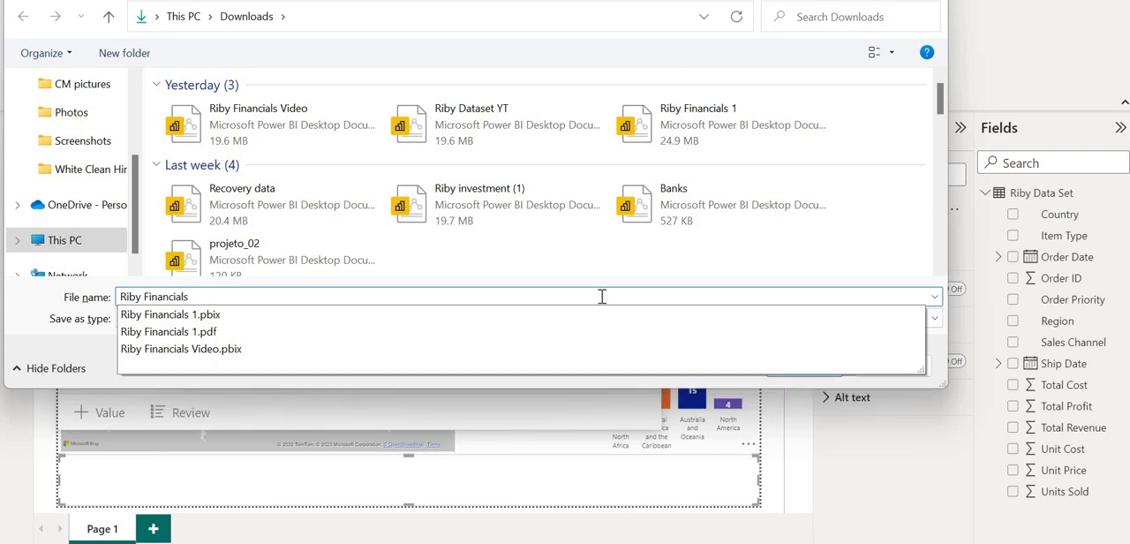
type("Vid")
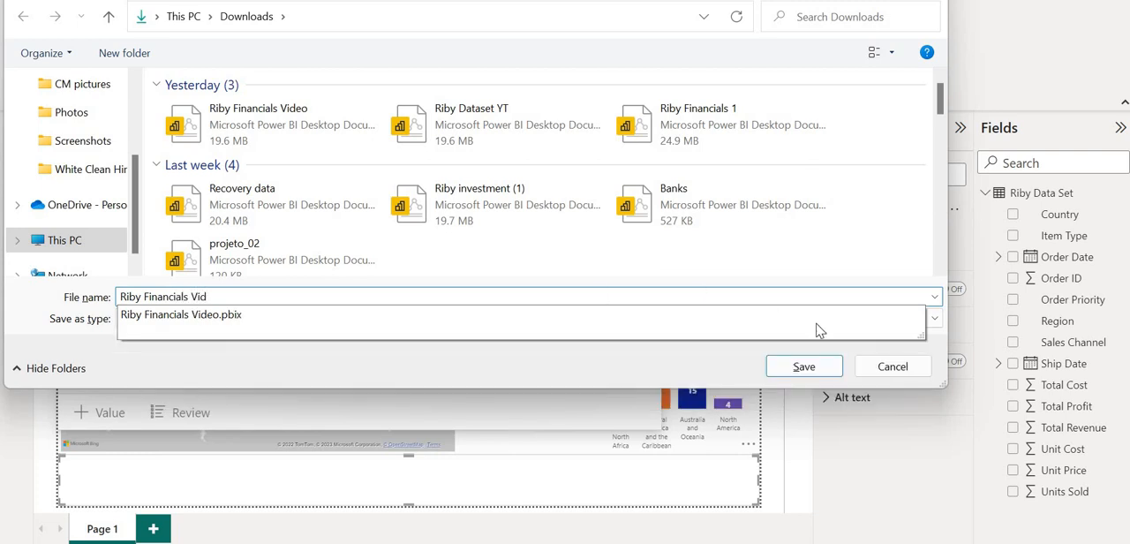
left_click(828, 369)
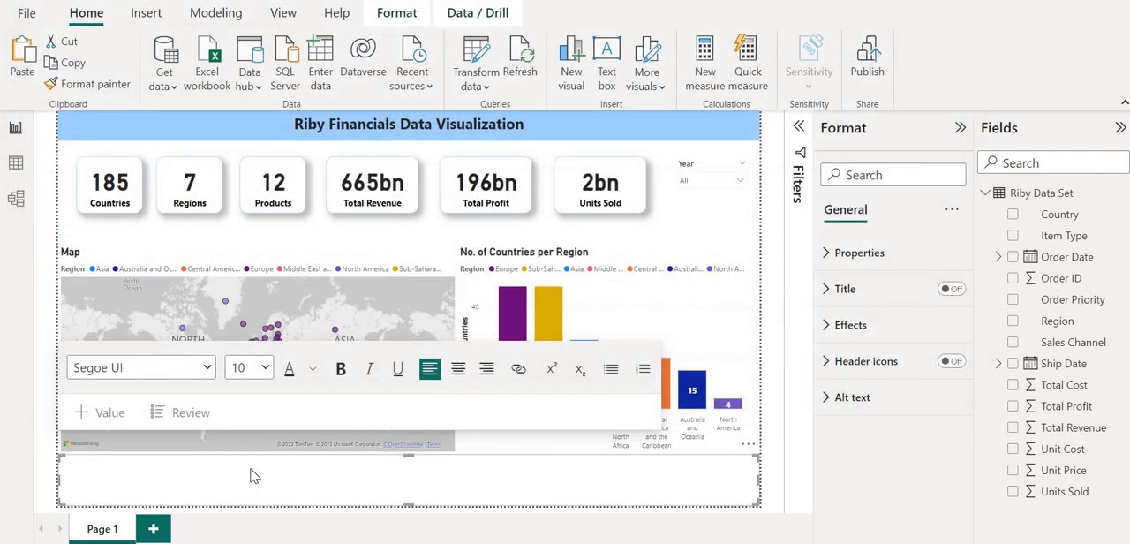
Try again to enter "There are 7 regions representing 185 countries." and check whether the text box keeps it when deselected.
type("There are 7 regions representing 185 countries.")
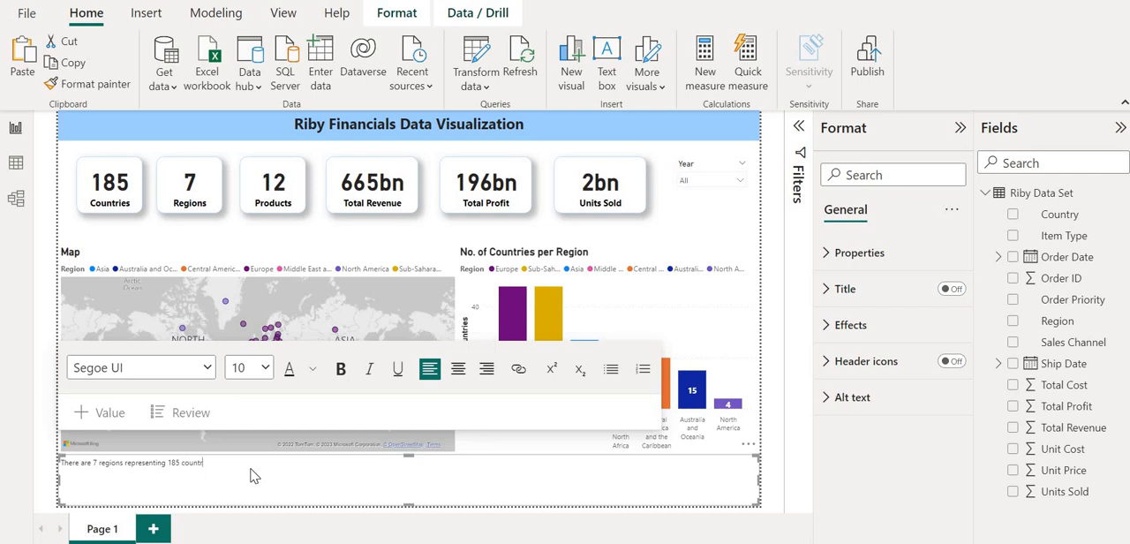
left_click(273, 306)
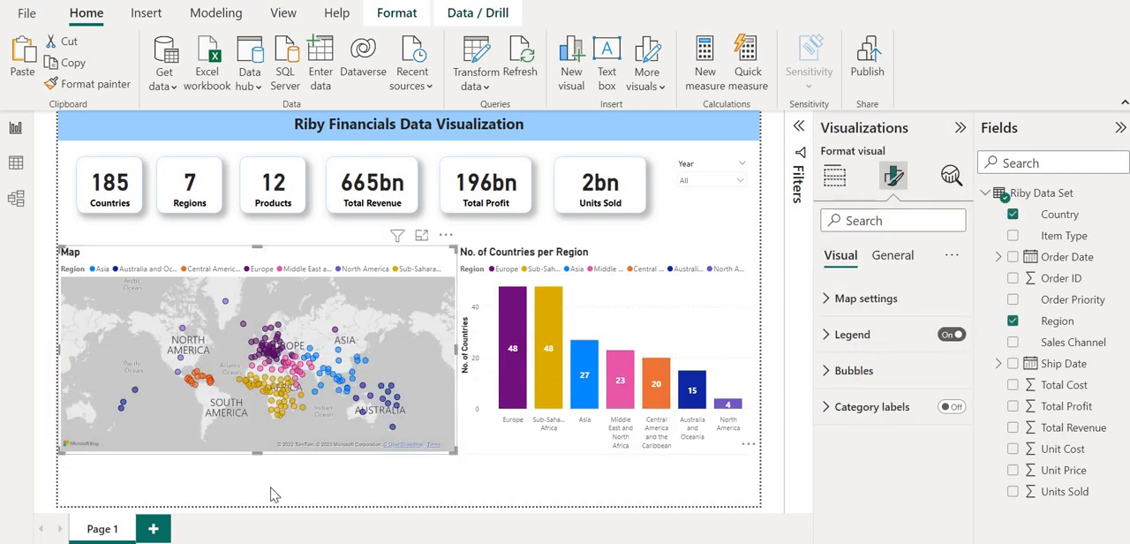
left_click(270, 488)
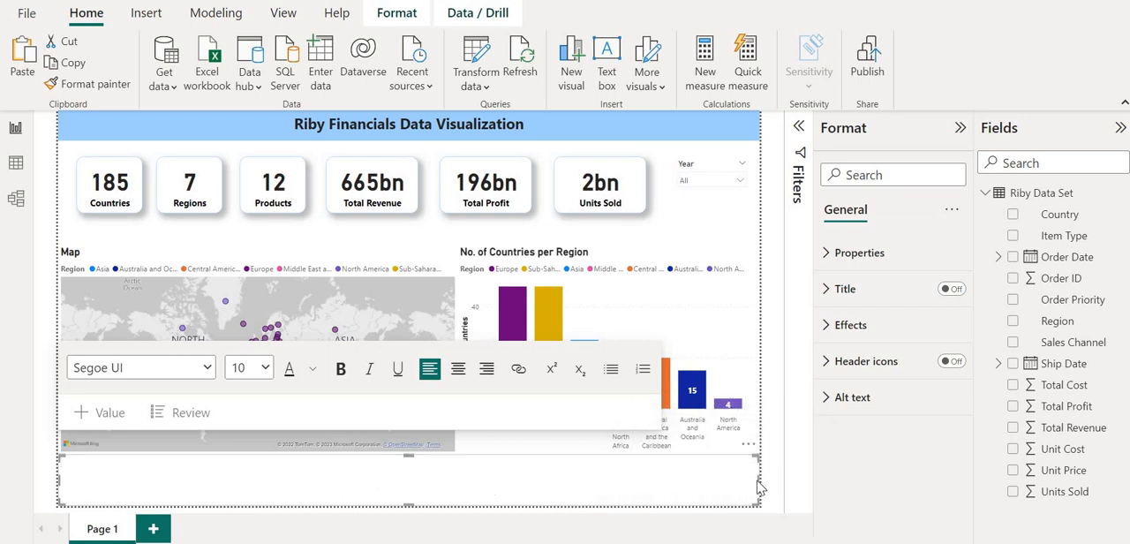
Narrow the text box to about two thirds of the page width and enter "There are 7 regions representing 185 countries".
left_click_drag(757, 485, 531, 472)
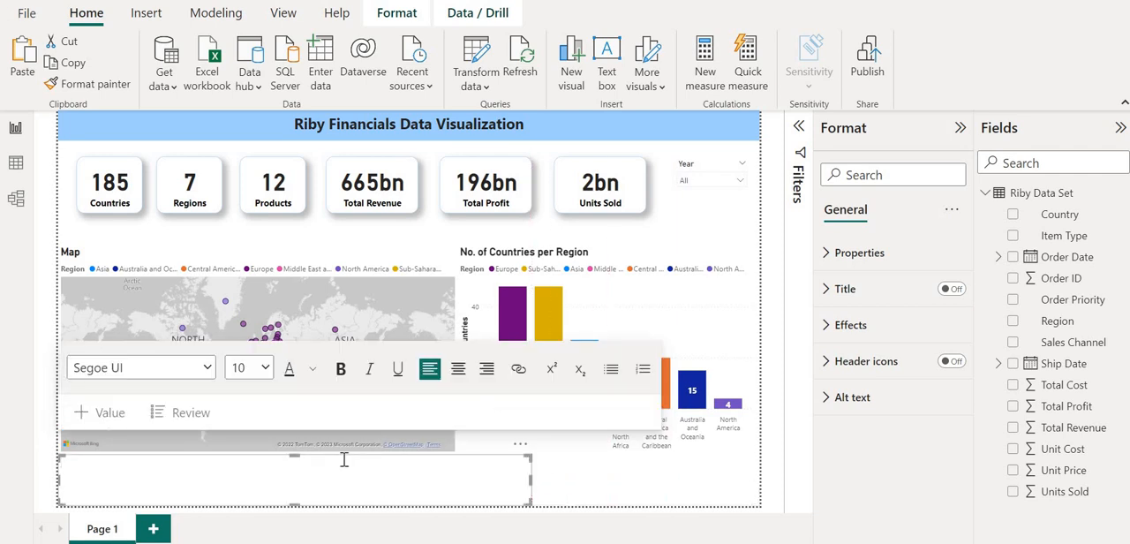
type("There are")
type(" 7 regions")
type(" repe")
type("resentin")
type("g")
type(" 185 ")
type("countries")
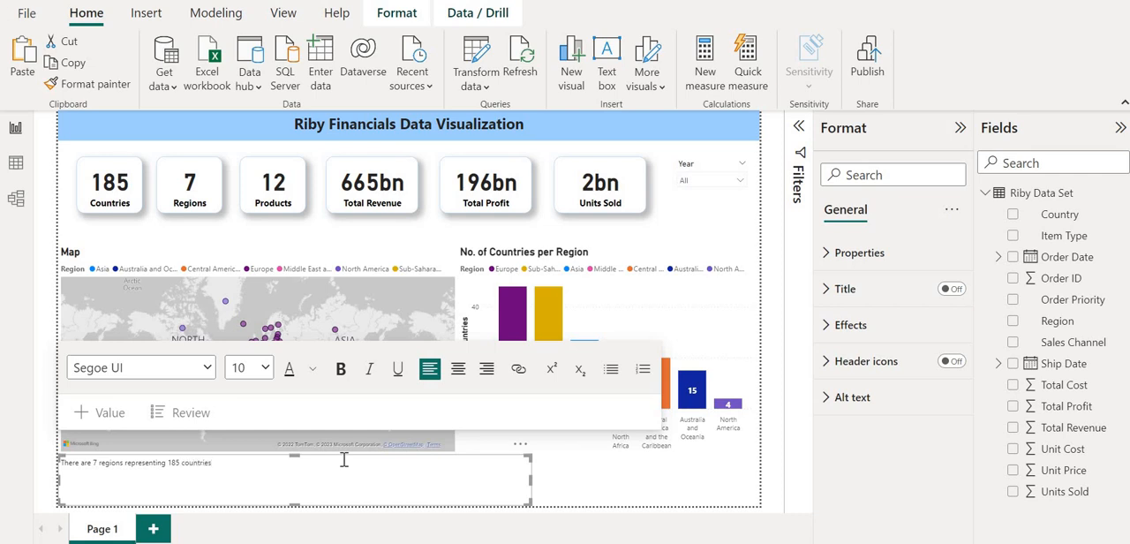
type(". Sub Saharan Africa and Europe have the number of")
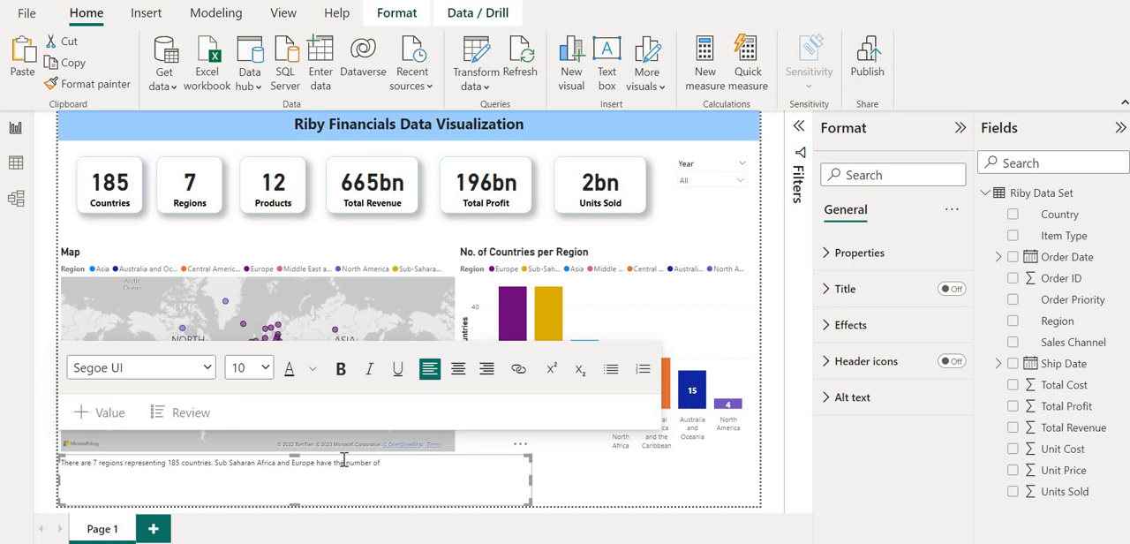
Continue the text with ". Sub Saharan Africa and Europe both have the highest number of countries (48).".
key("ctrl+a")
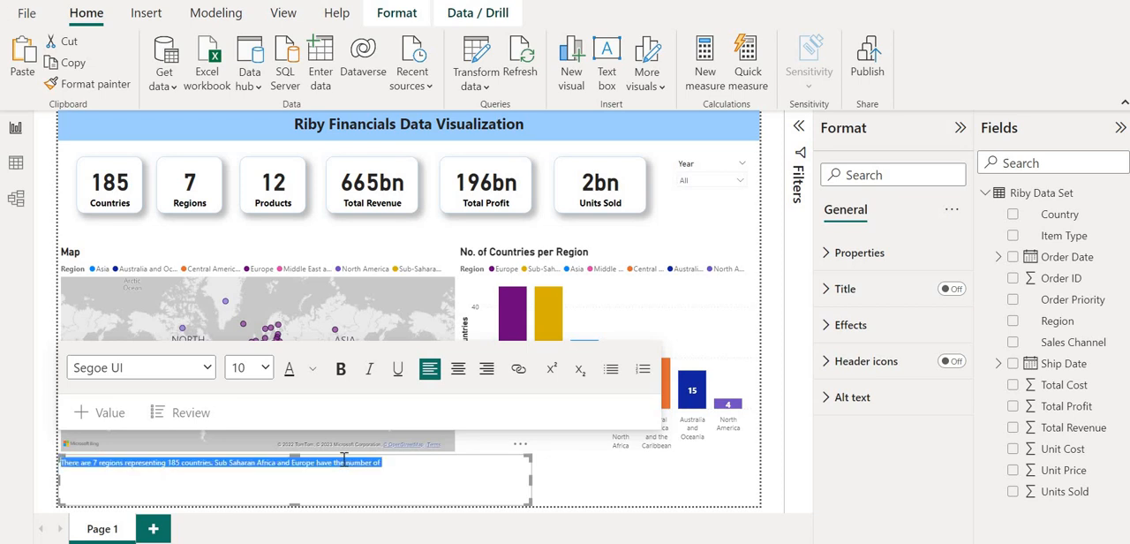
left_click(343, 459)
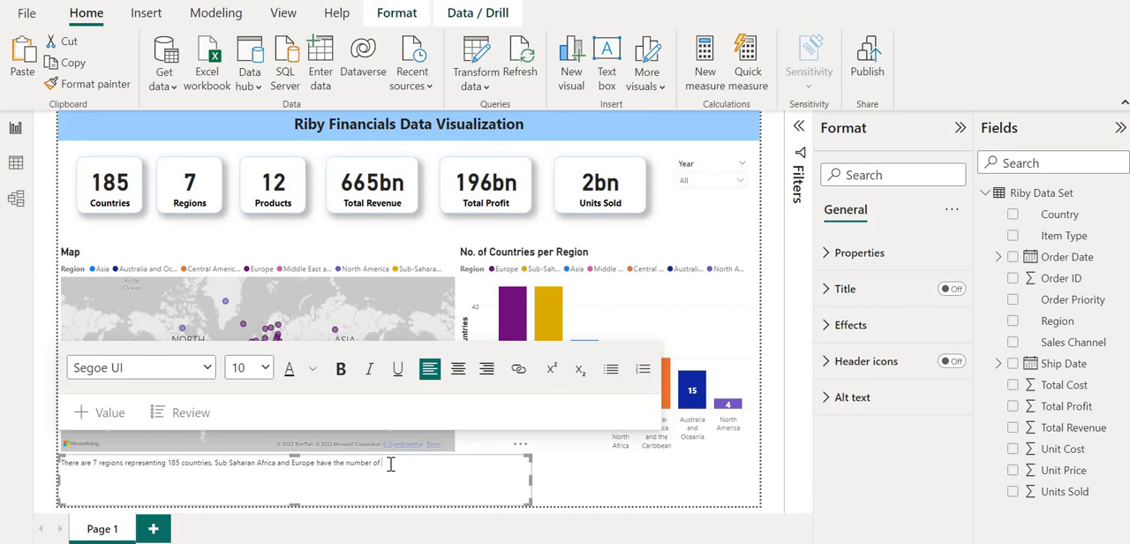
type("countrie")
type("s")
type("both ")
type("highest ")
type(" )")
type("48).")
Add the closing sentence "Total Revenue and Total Profit is 665bn and 196bn respectively." to the text box.
type("Tota")
type("l Reven")
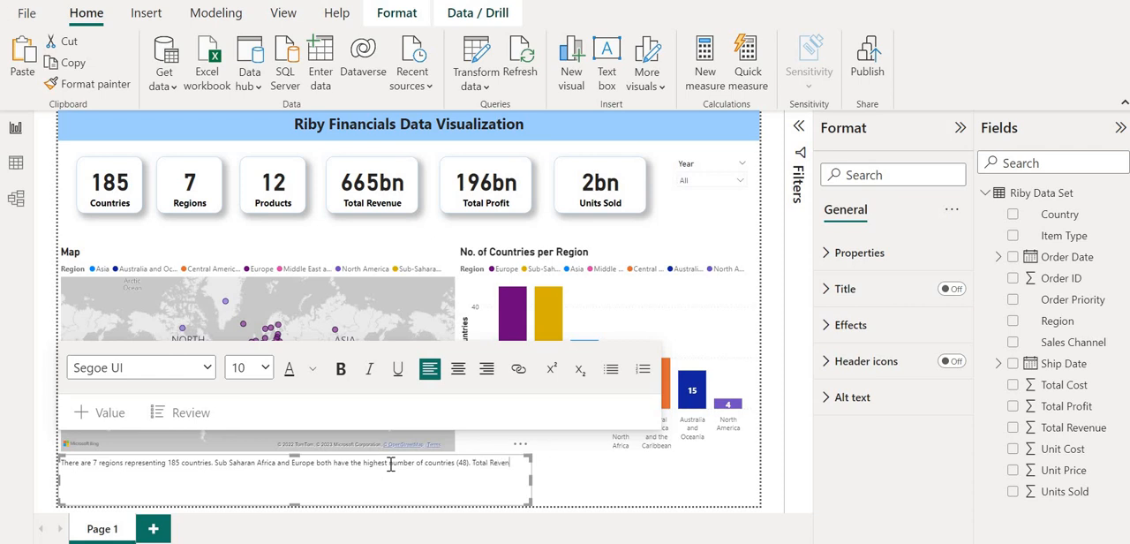
type("ue and Total Profit is 665bn and 196bn respectively.")
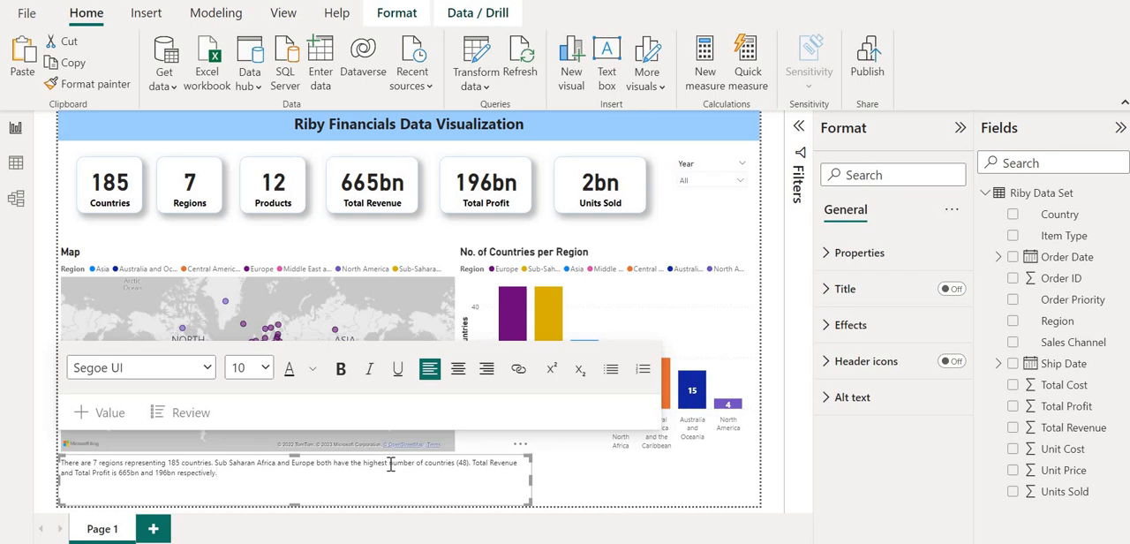
Widen the text box to the full page width and lower its top edge clear of the visuals above.
key("ctrl+a")
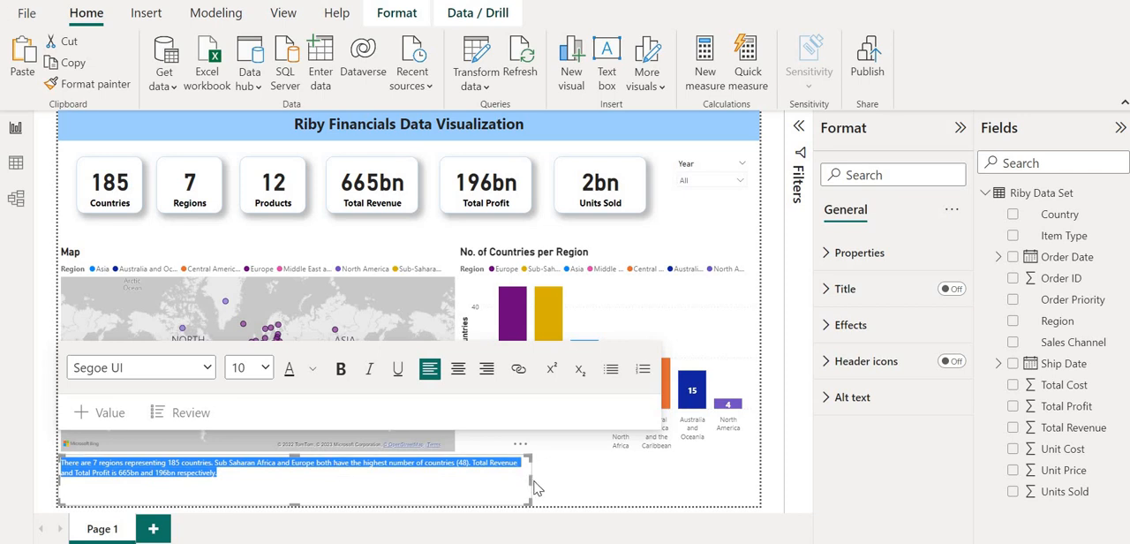
left_click_drag(529, 486, 704, 481)
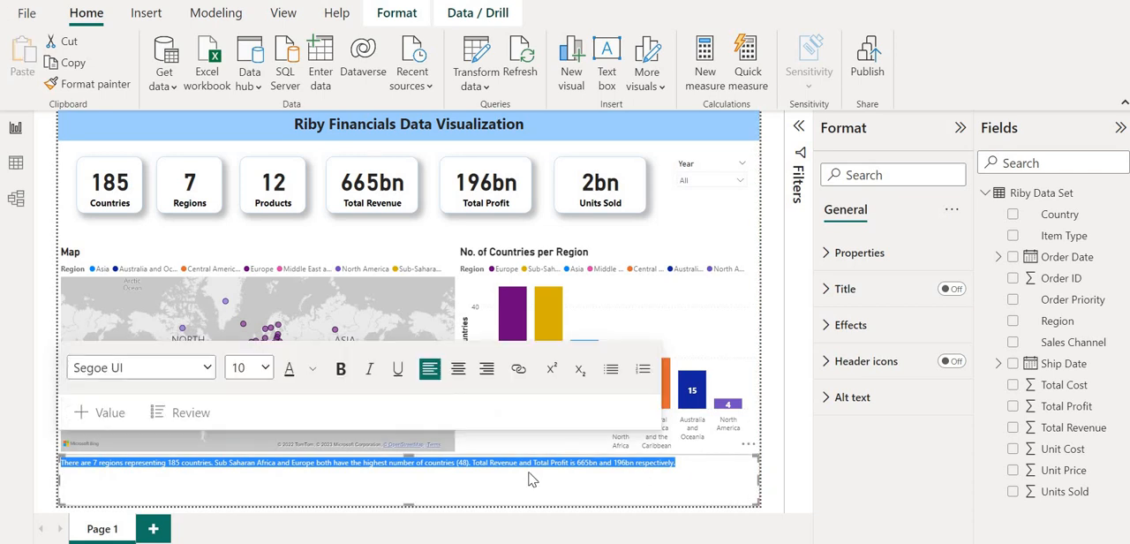
left_click(420, 485)
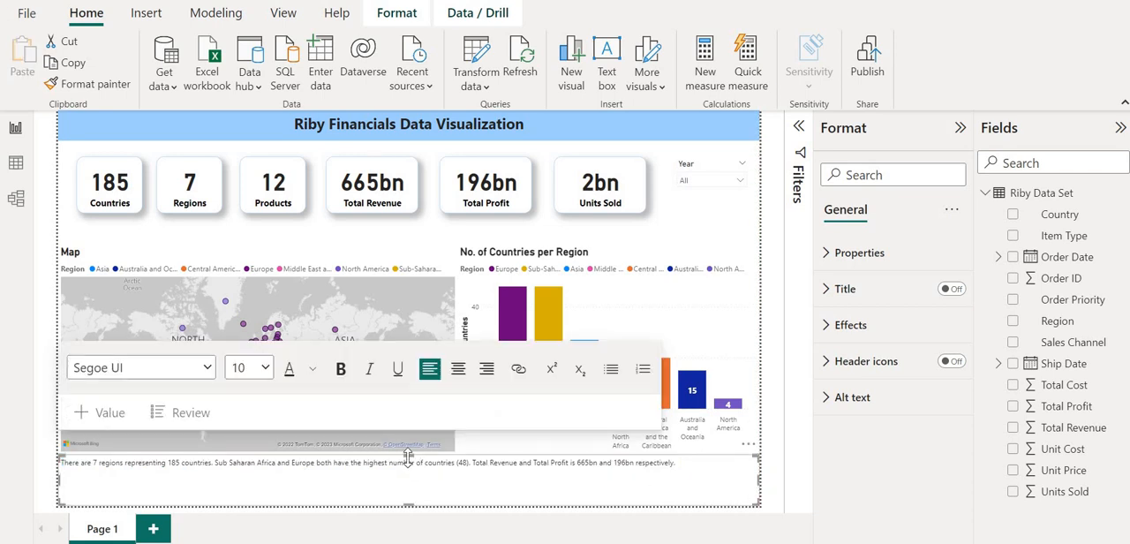
left_click_drag(407, 453, 411, 480)
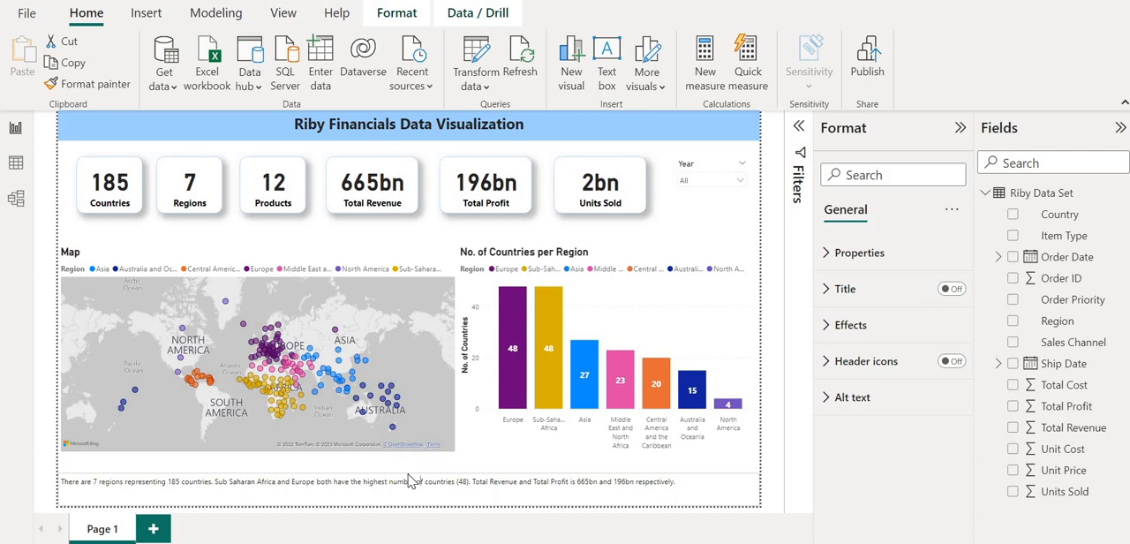
Make the numbers 7 and 185 bold in the summary text.
double_click(95, 482)
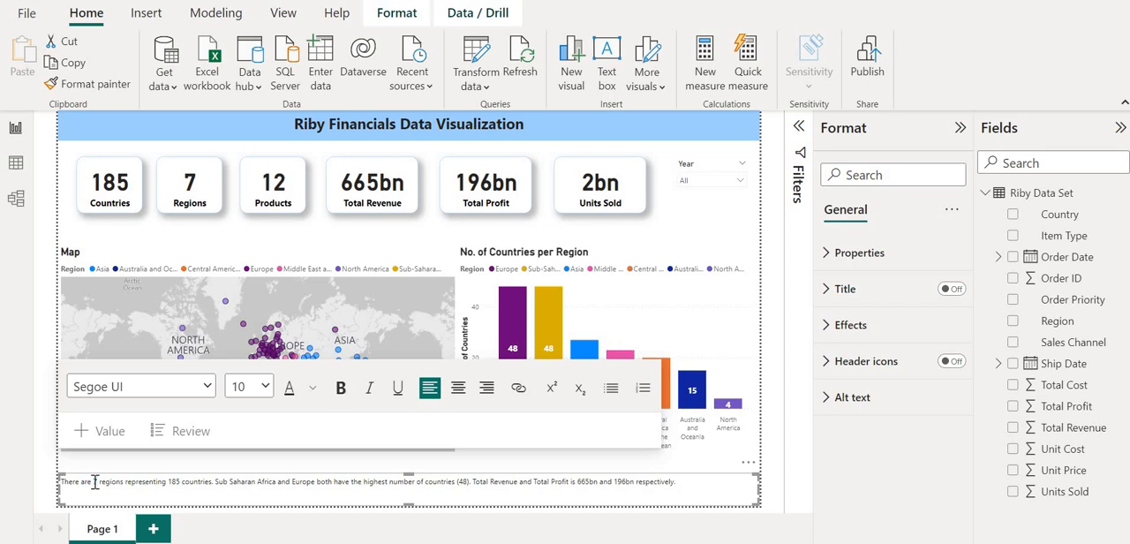
key("shift+Right")
key("shift+Right")
key("shift+Right")
left_click(341, 387)
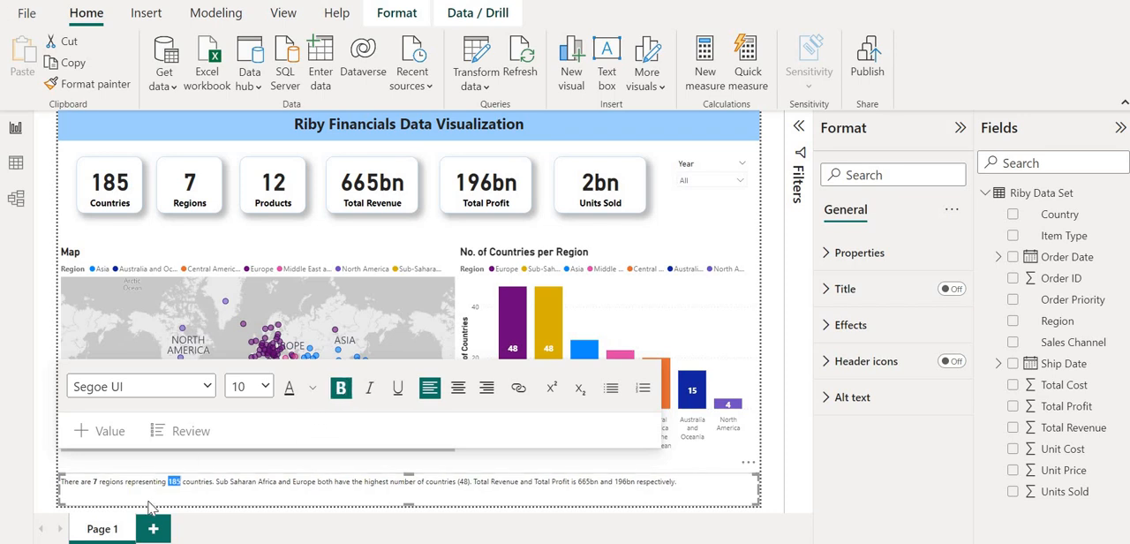
Make the region names "Sub Saharan Africa" and "Europe" bold in the summary text.
left_click(217, 484)
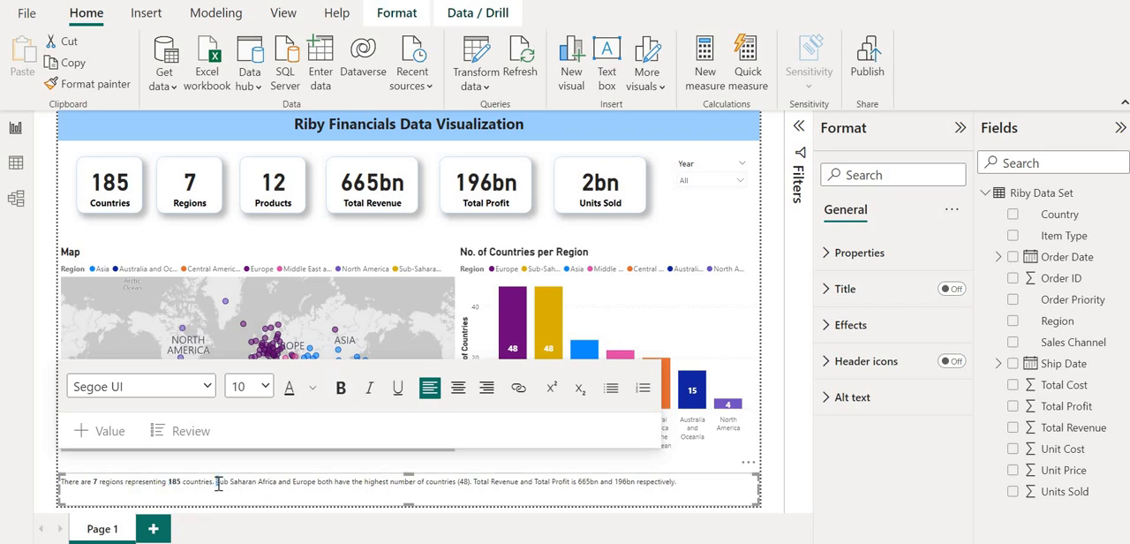
key("shift+Right")
key("shift+Right")
key("shift+Right")
key("shift+Right")
key("shift+Right")
key("shift+Right")
key("shift+Right")
key("shift+Right")
key("shift+Right")
key("shift+Right")
key("shift+Right")
key("shift+Right")
key("shift+Right")
key("shift+Right")
key("shift+Right")
key("shift+Right")
key("shift+Right")
key("shift+Right")
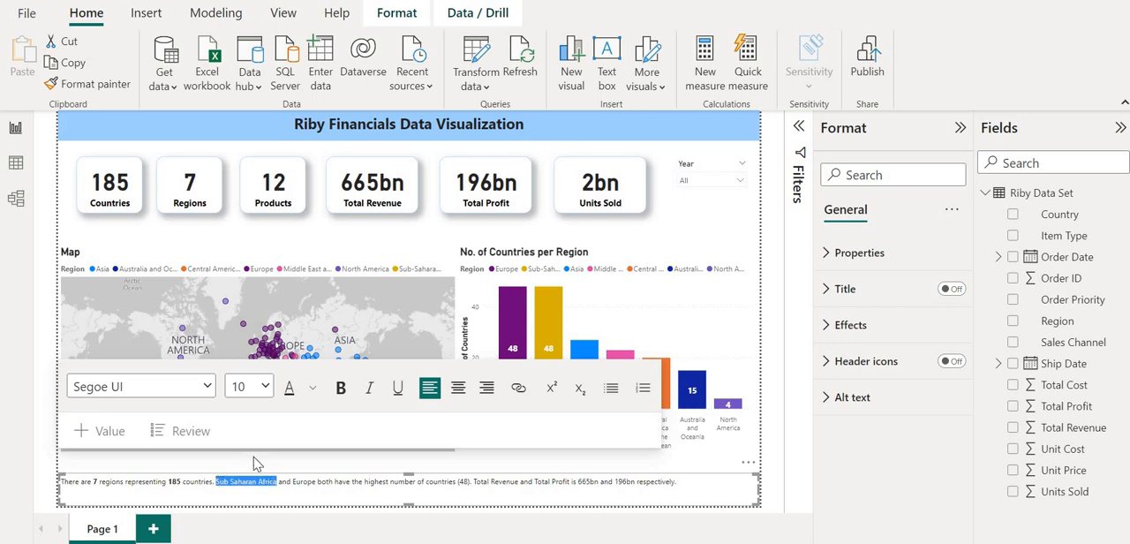
left_click(341, 387)
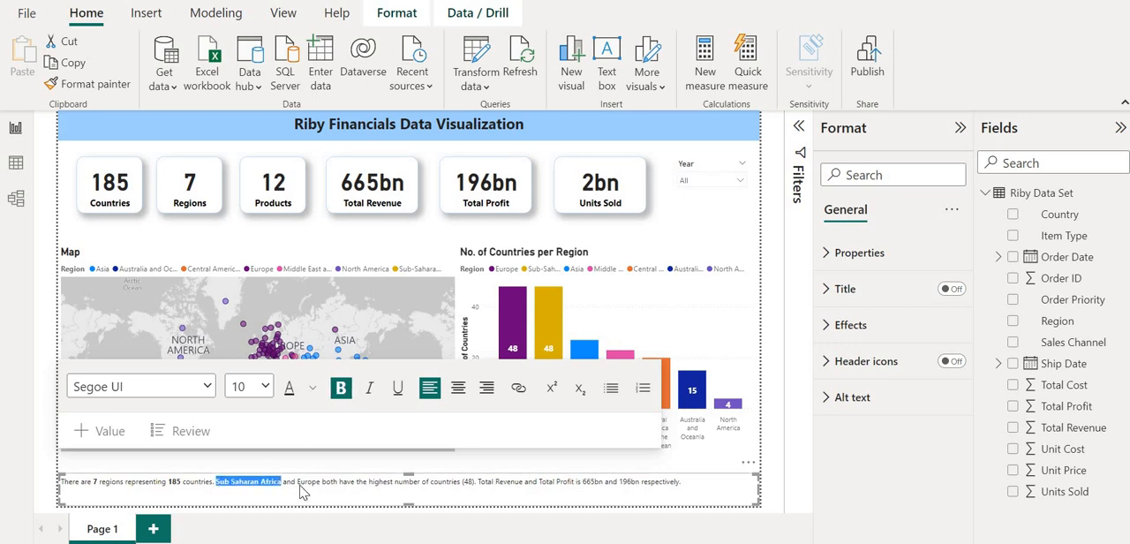
left_click(298, 482)
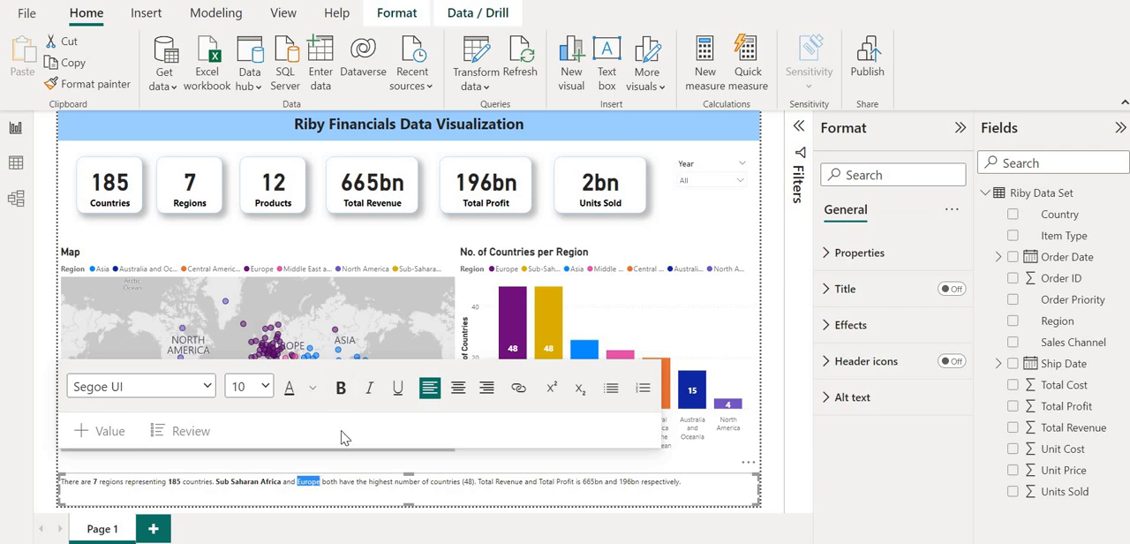
left_click(341, 387)
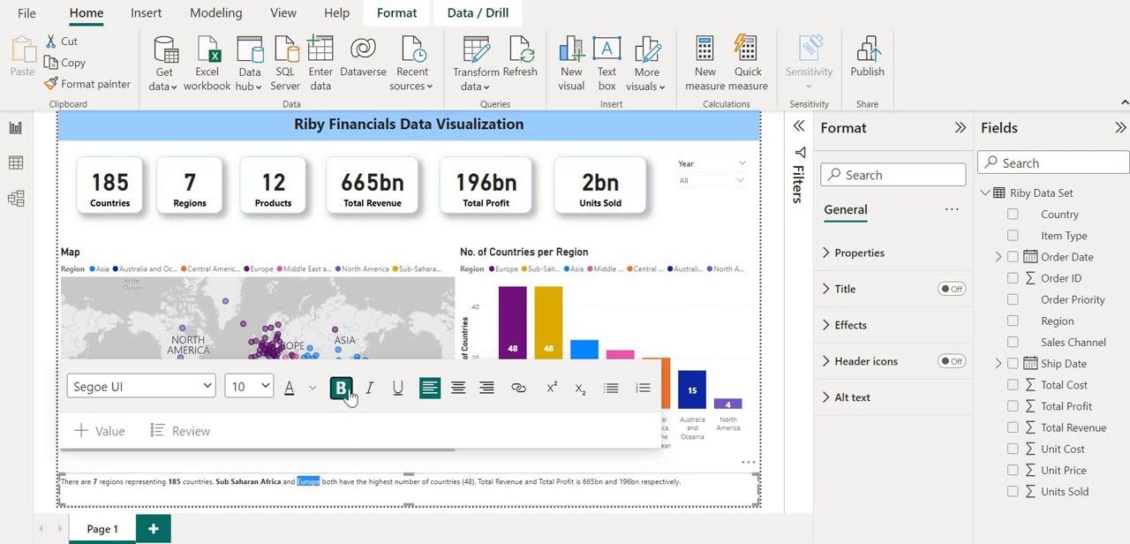
Italicize all of the summary text in the text box.
double_click(343, 482)
key("ctrl+a")
key("ctrl+c")
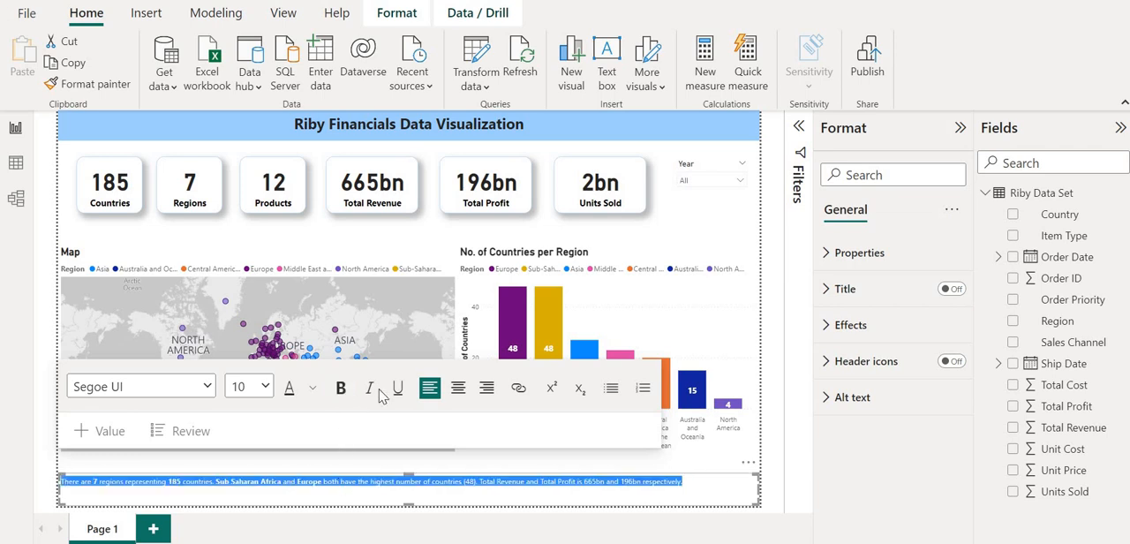
left_click(369, 387)
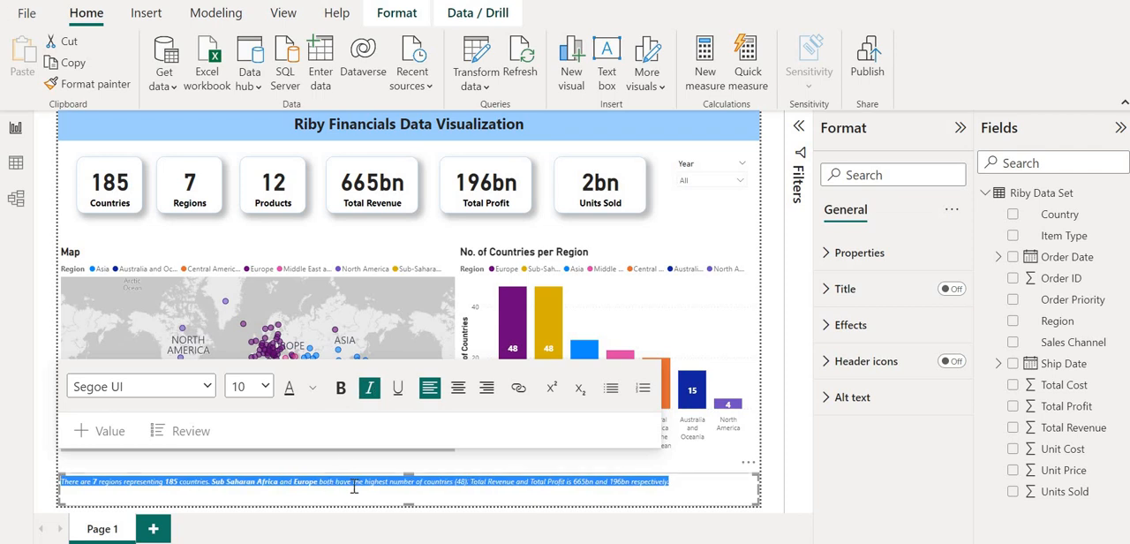
Make the phrases "Total Revenue" and "Total Profit" bold in the summary text.
left_click(468, 486)
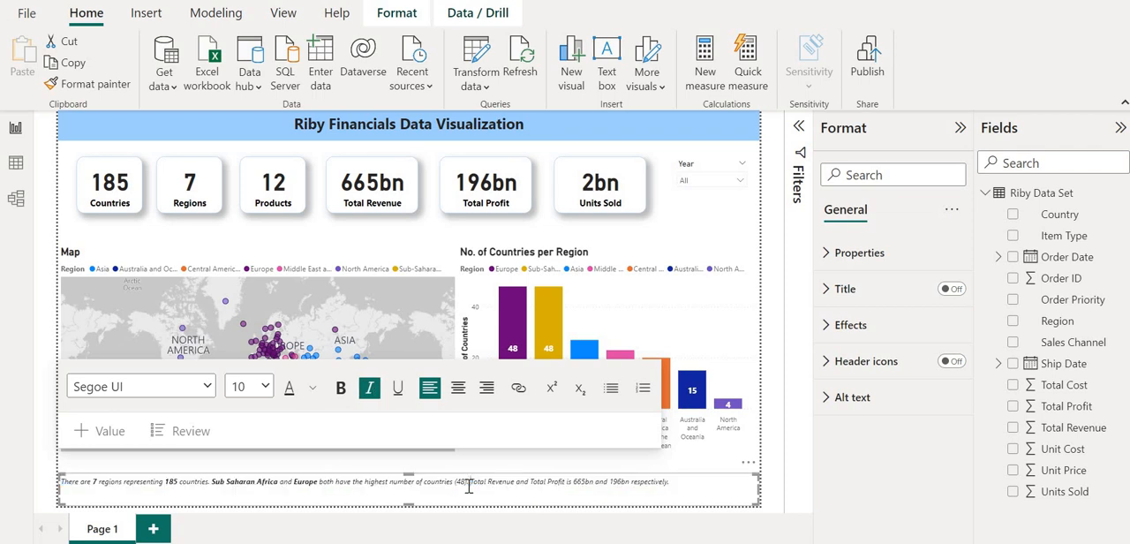
key("shift+Right")
key("shift+Right")
key("shift+Right")
key("shift+Right")
key("shift+Right")
key("shift+Right")
key("shift+Right")
key("shift+Right")
key("shift+Right")
key("shift+Right")
key("shift+Right")
key("shift+Right")
key("shift+Right")
key("ctrl+b")
key("Right")
key("Right")
key("Right")
key("Right")
key("Right")
key("Right")
key("Right")
key("Right")
key("Right")
key("Right")
key("Right")
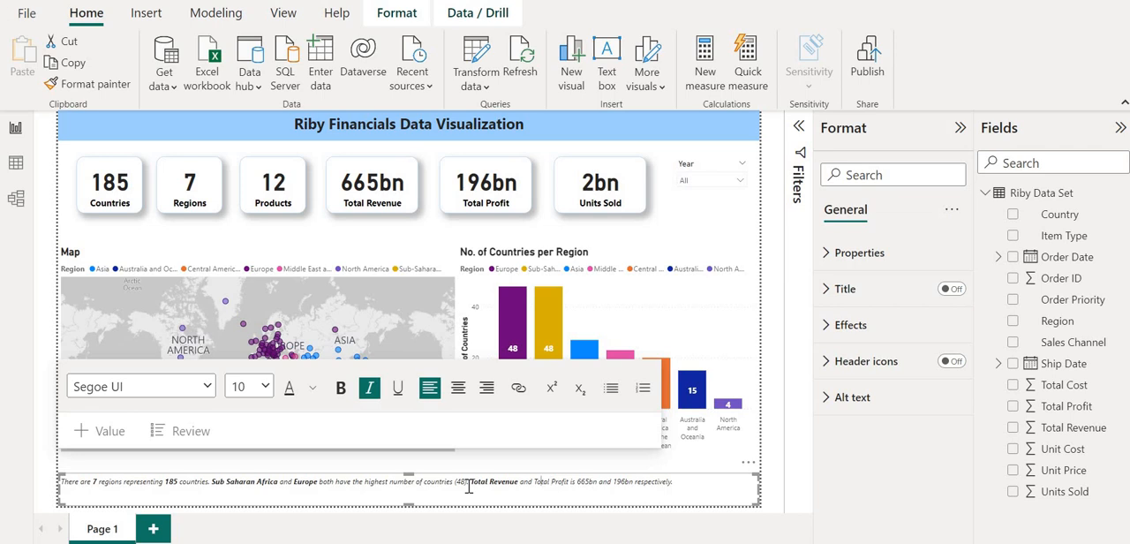
key("shift+Right")
key("shift+Right")
key("shift+Right")
key("shift+Right")
key("shift+Right")
key("shift+Right")
key("shift+Right")
key("shift+Right")
key("shift+Right")
key("shift+Right")
key("shift+Right")
key("shift+Right")
key("ctrl+b")
Make the figures 665bn and 196bn bold in the summary text and lower the text box's top edge to fit the single line.
key("Right")
key("Right")
key("Right")
key("Right")
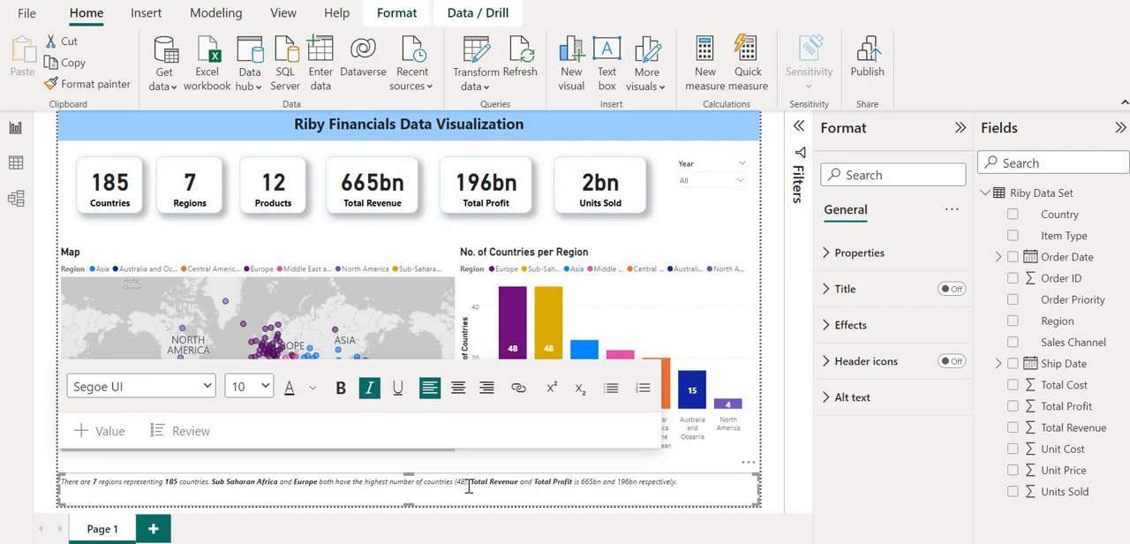
key("shift+Right")
key("shift+Right")
key("shift+Right")
key("shift+Right")
key("shift+Right")
key("ctrl+b")
key("Right")
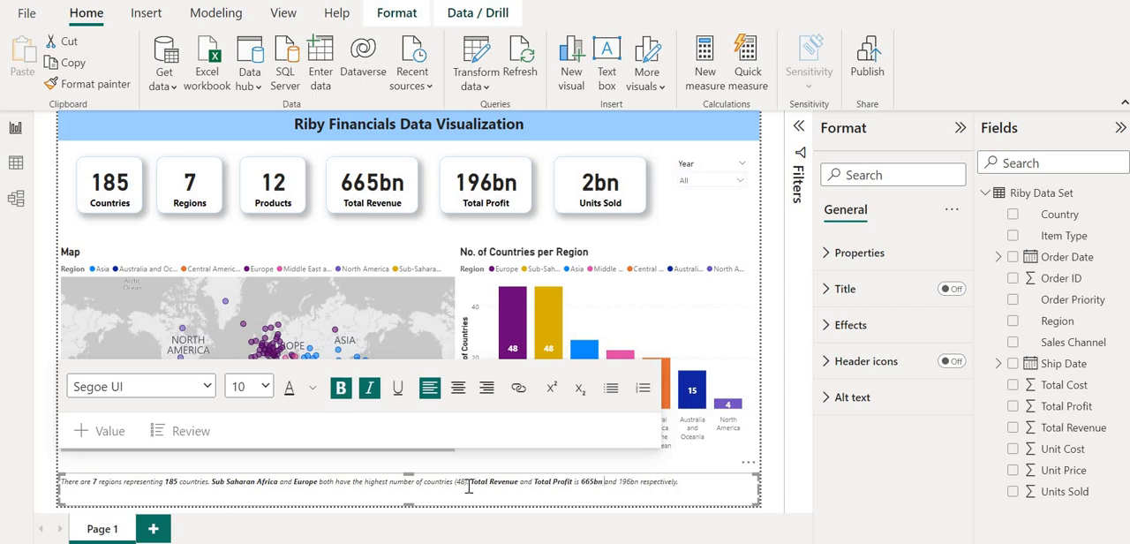
key("Right")
key("Right")
key("Right")
key("Right")
key("Right")
key("shift+Right")
key("shift+Right")
key("shift+Right")
key("shift+Right")
key("shift+Right")
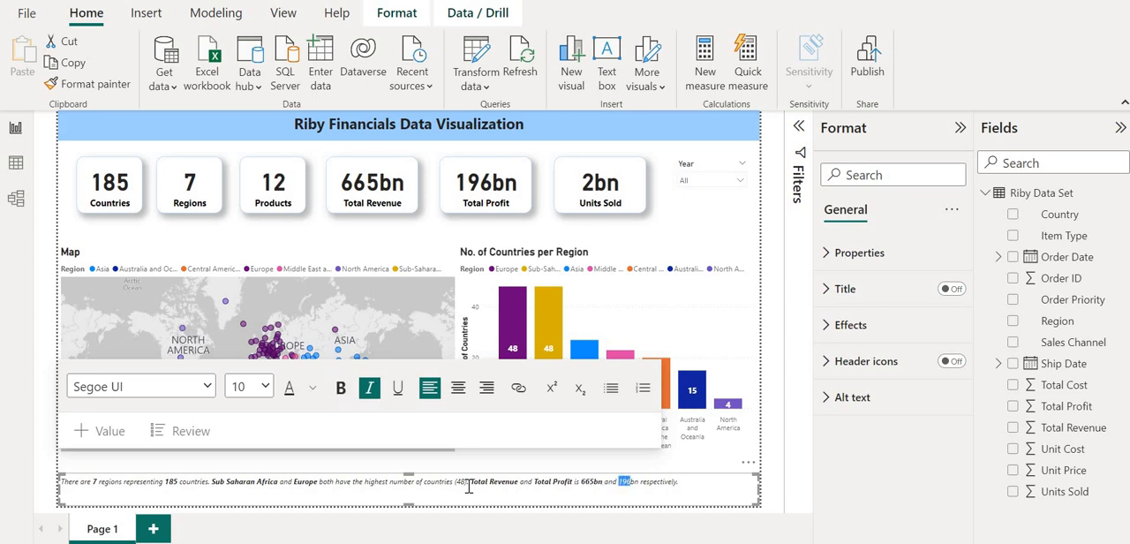
key("ctrl+b")
key("Right")
key("Right")
key("Right")
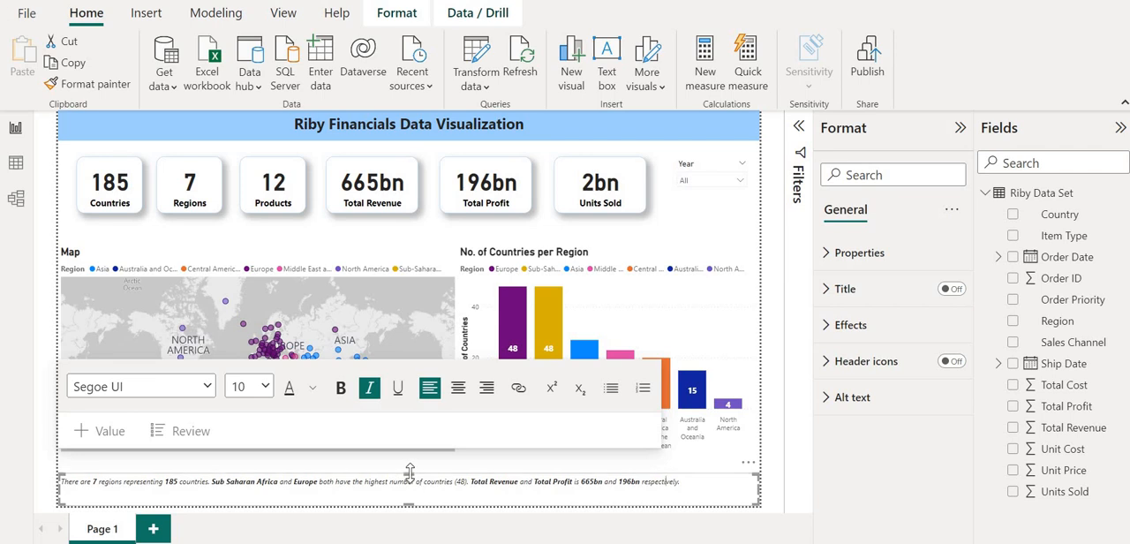
left_click_drag(408, 470, 411, 486)
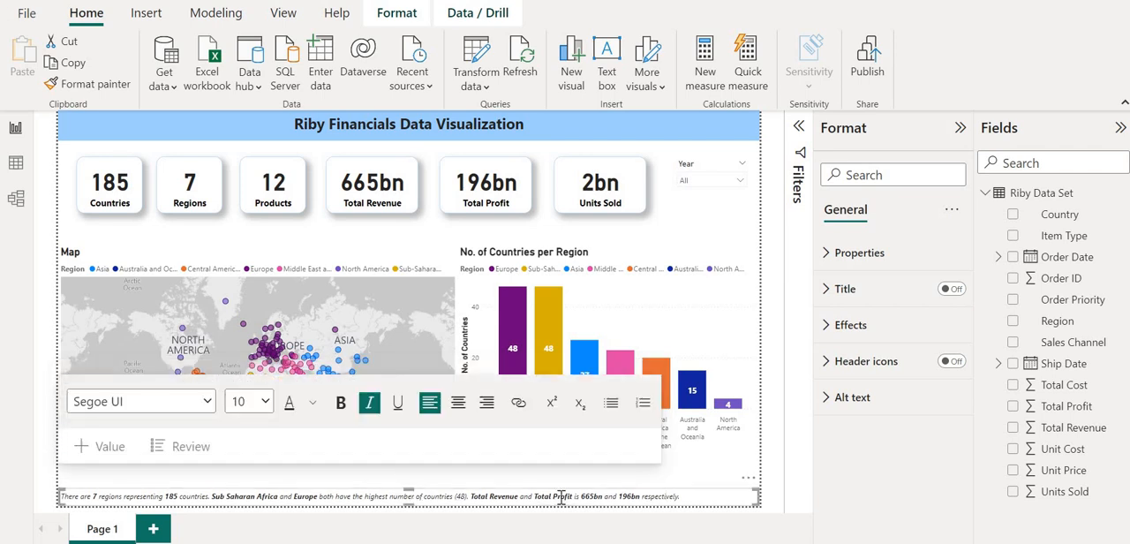
left_click(368, 351)
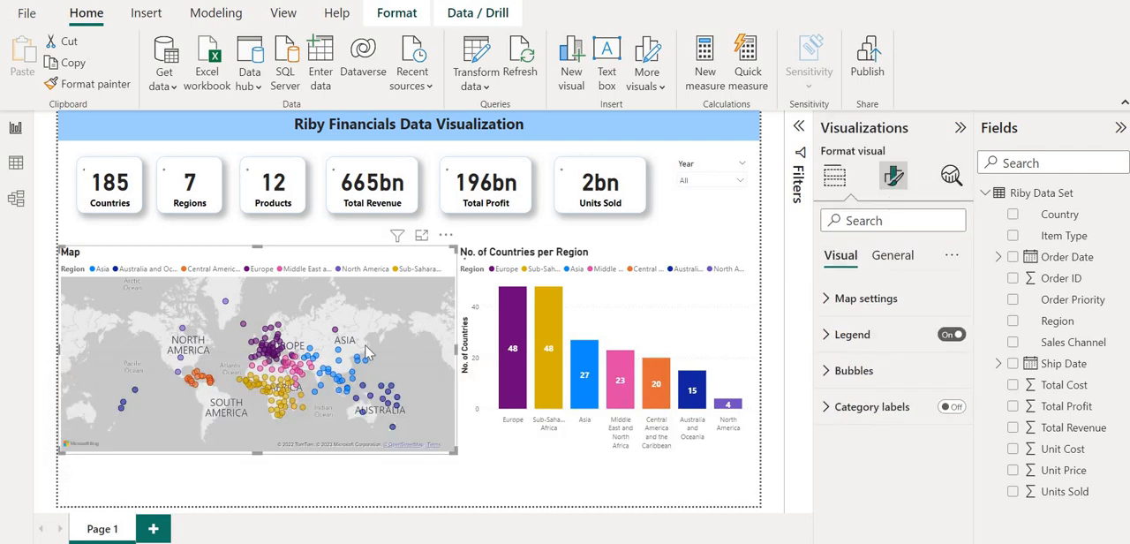
Paste the summary sentences back into the empty text box and raise its top edge to just below the map and chart.
left_click(347, 499)
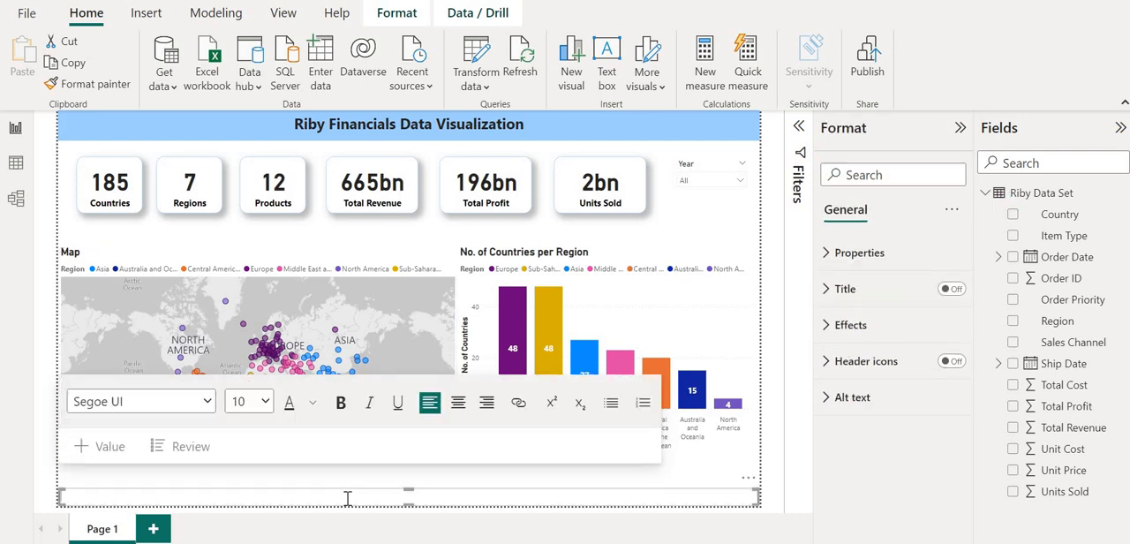
key("ctrl+v")
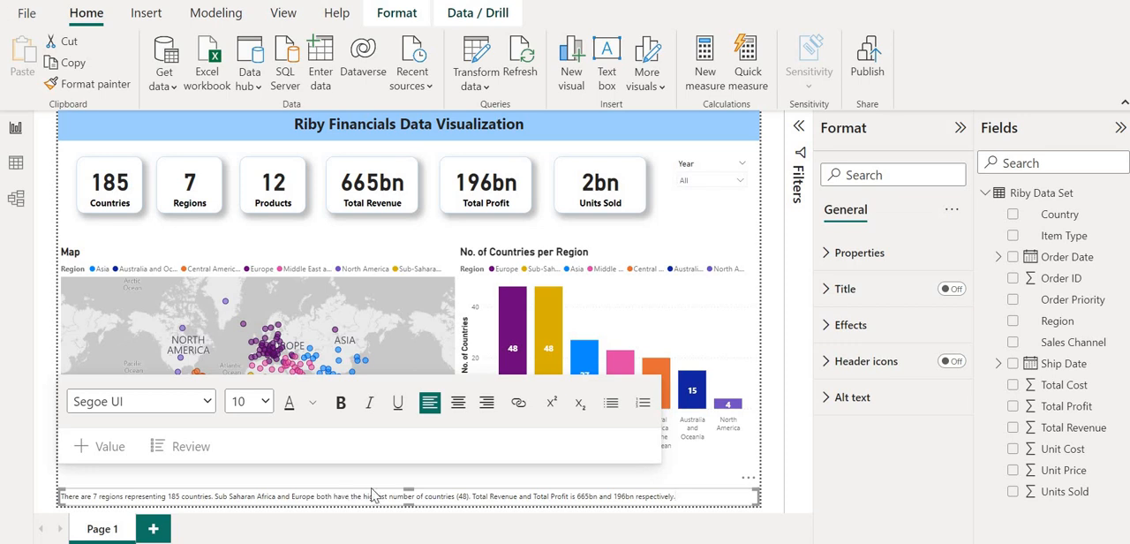
left_click(705, 490)
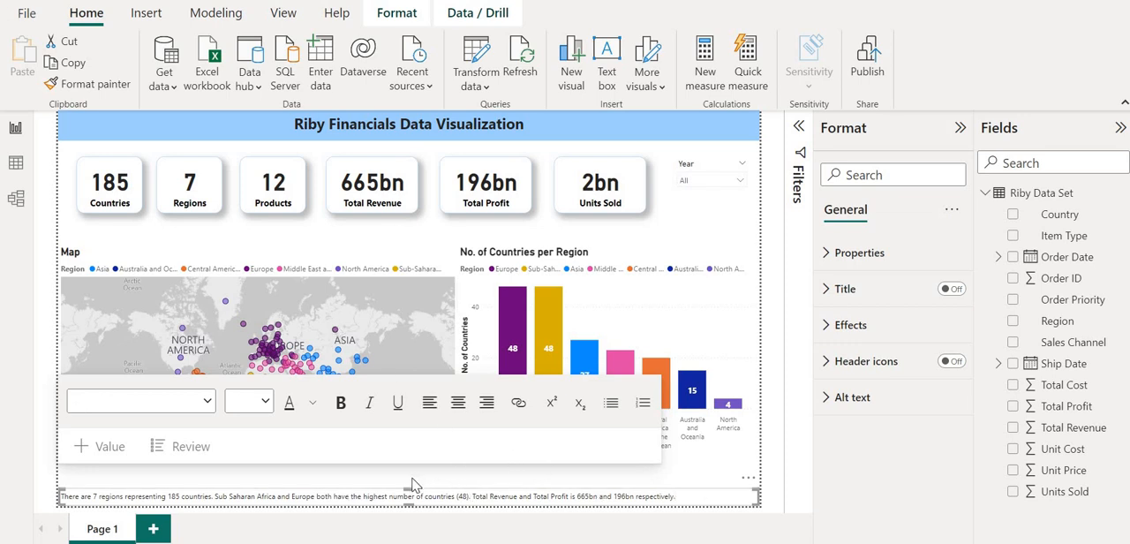
left_click_drag(409, 488, 409, 465)
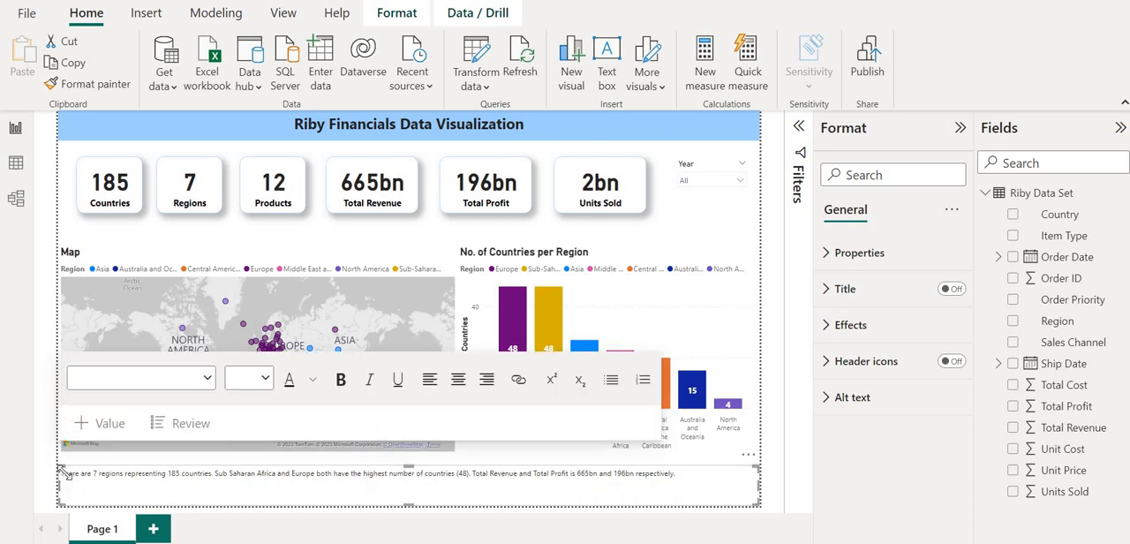
Insert "INSIGHTS:" at the start of the summary text and make it bold.
left_click(71, 475)
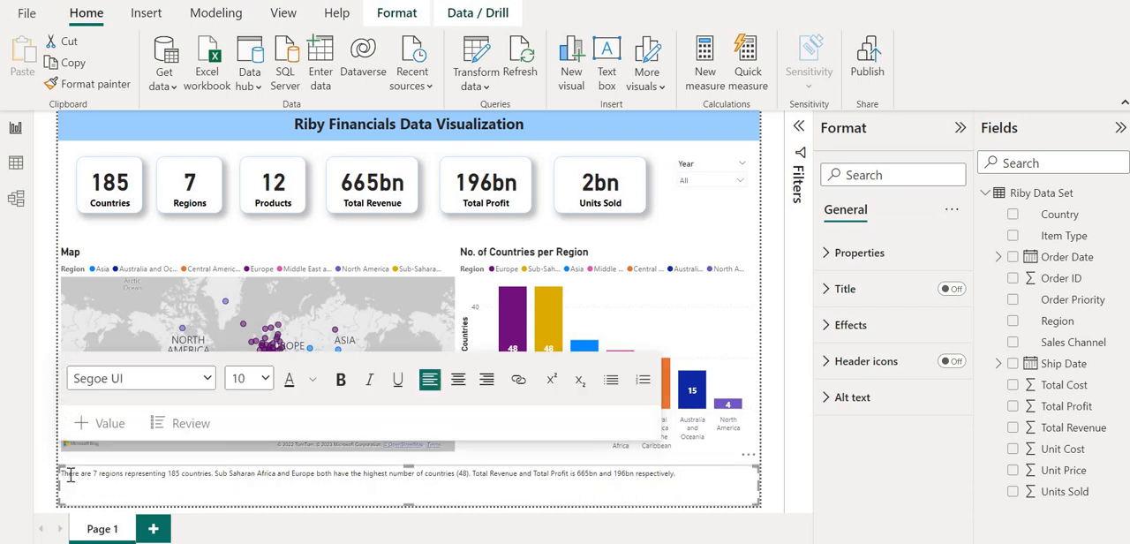
type("INSIGHTS")
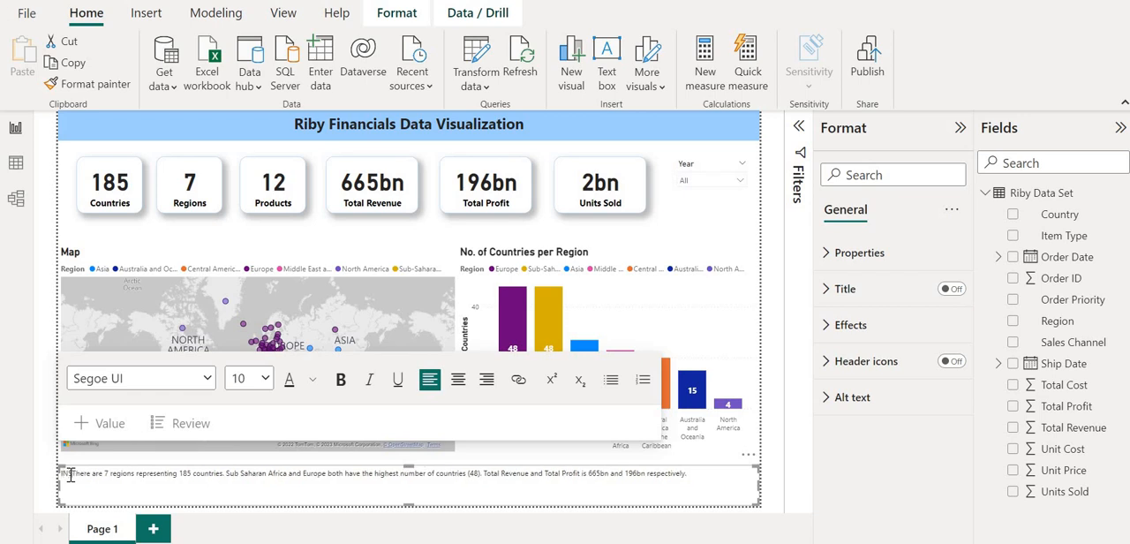
type(":")
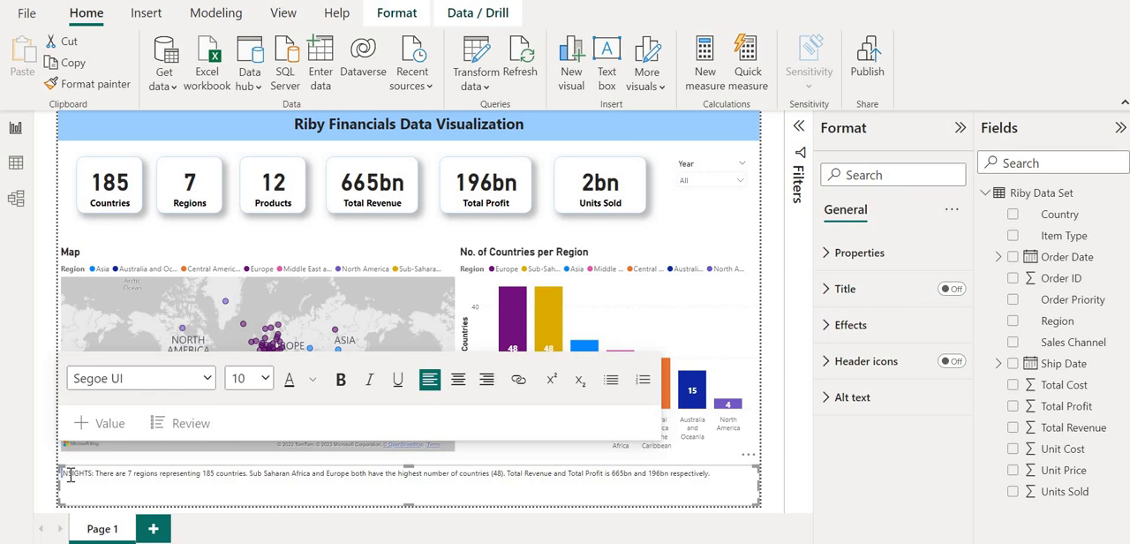
double_click(71, 474)
key("ctrl+b")
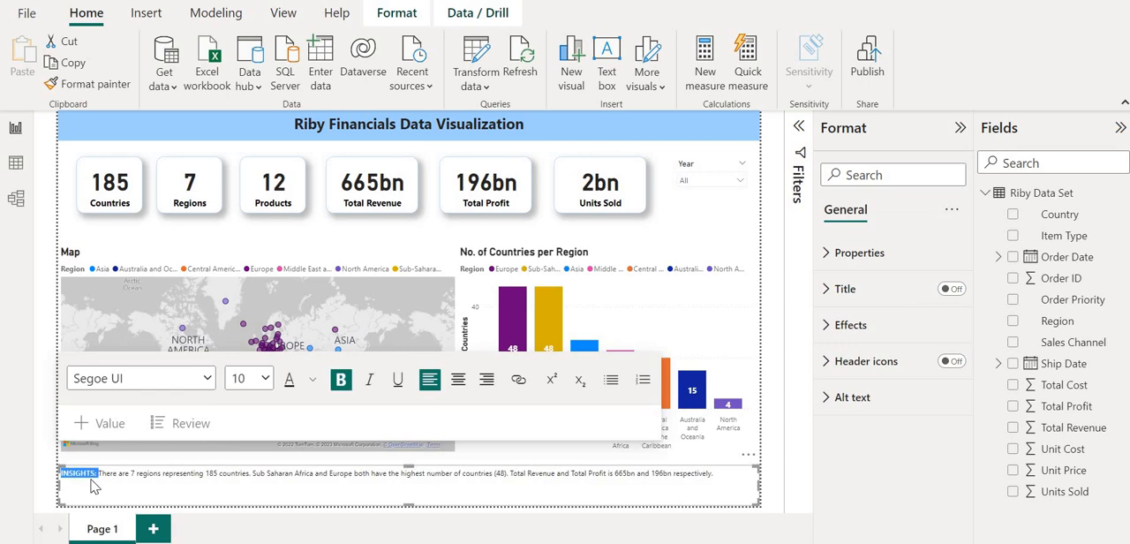
Make the numbers 7 and 185 bold in the pasted summary text.
left_click(129, 474)
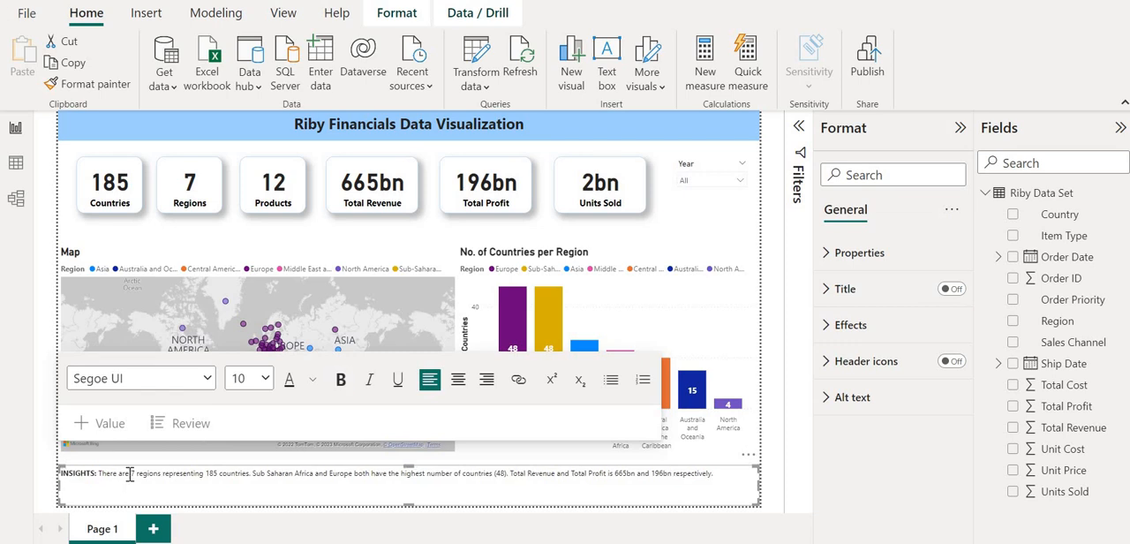
double_click(131, 474)
key("ctrl+b")
key("Right")
key("Right")
key("Right")
key("Right")
key("Right")
key("Right")
key("Right")
key("Right")
key("Right")
key("Right")
key("Right")
key("shift+Right")
key("shift+Right")
key("shift+Right")
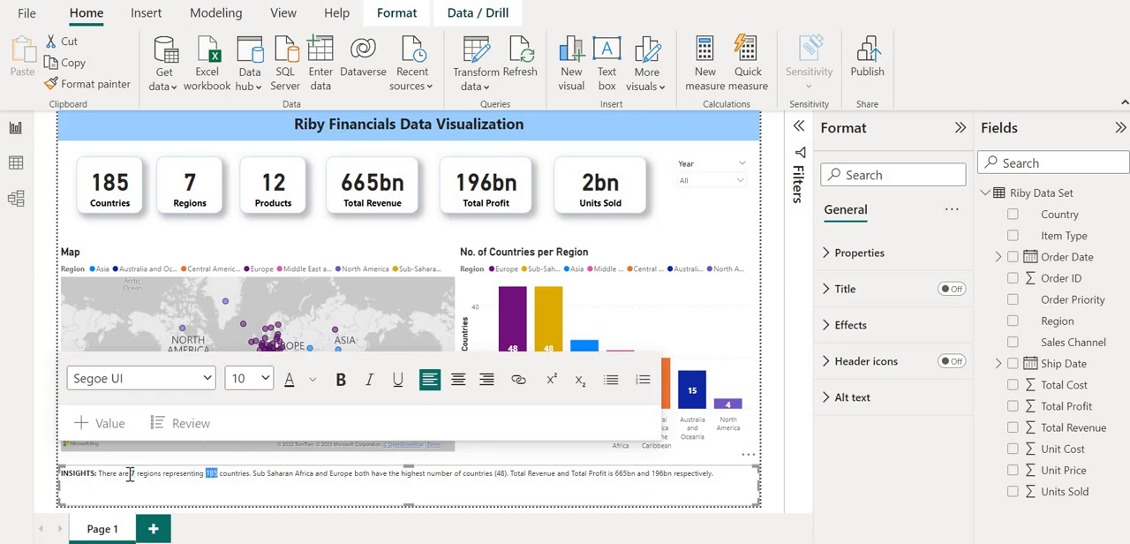
key("ctrl+b")
Make the region names "Sub Saharan Africa" and "Europe" bold in the pasted summary text.
key("Right")
key("Right")
key("Right")
key("Right")
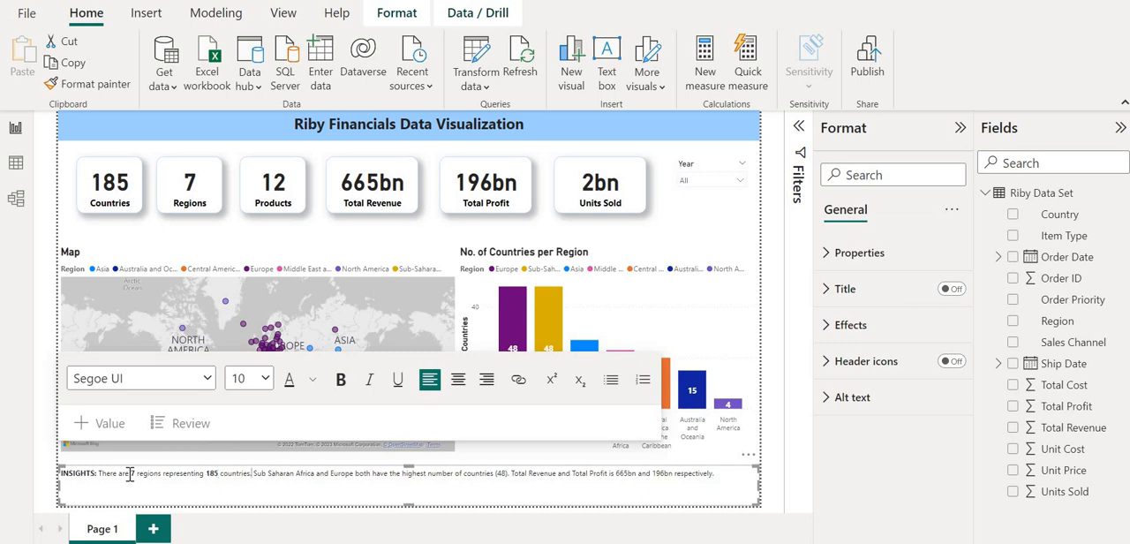
key("shift+Right")
key("shift+Right")
key("shift+Right")
key("shift+Right")
key("shift+Right")
key("shift+Right")
key("shift+Right")
key("shift+Right")
key("shift+Right")
key("shift+Right")
key("shift+Right")
key("shift+Right")
key("shift+Right")
key("shift+Right")
key("shift+Right")
key("shift+Right")
key("shift+Right")
key("shift+Right")
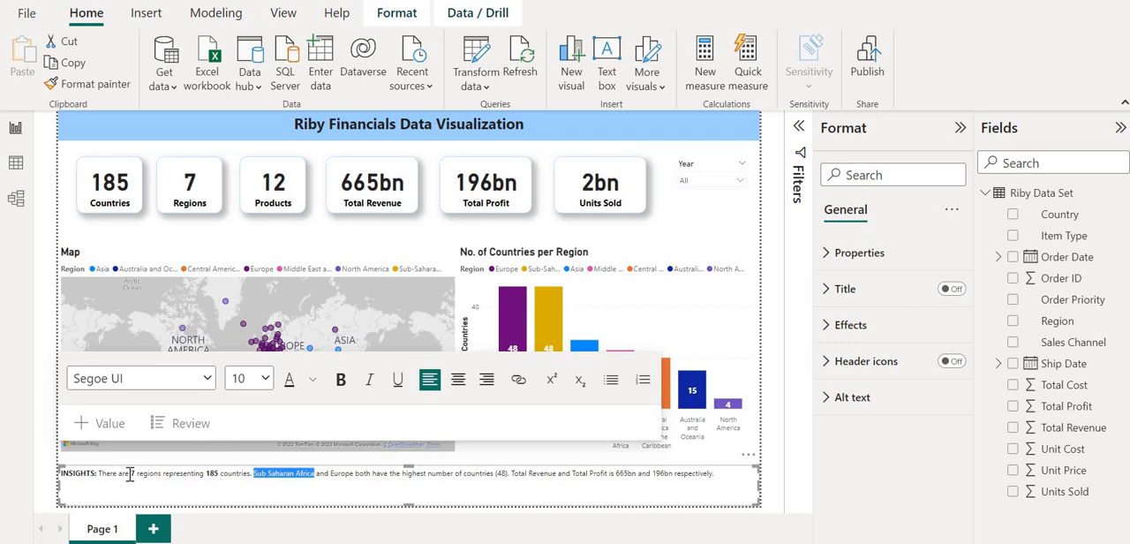
key("ctrl+b")
key("Right")
key("Right")
key("Right")
key("Right")
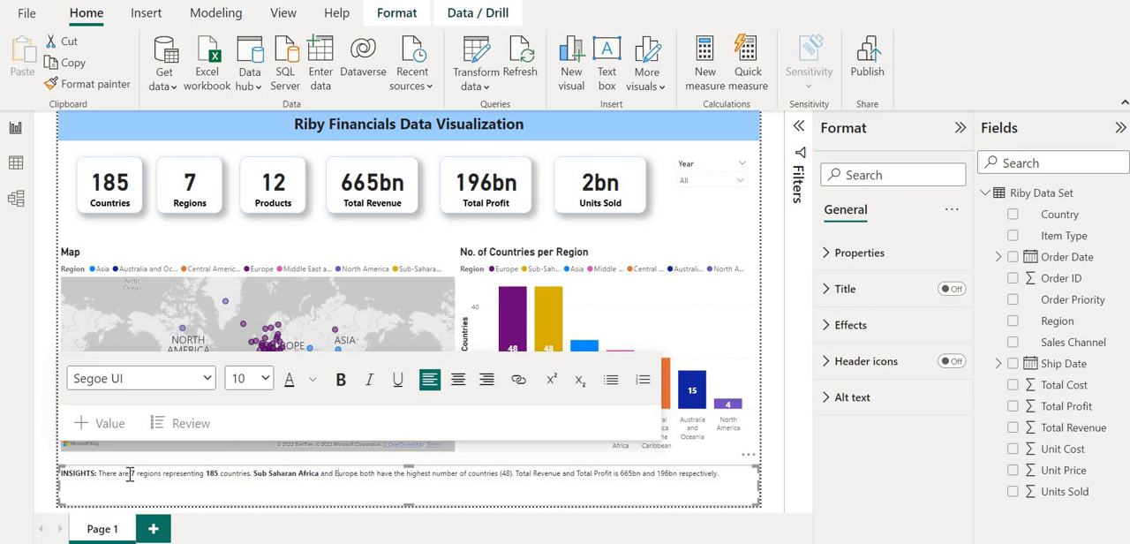
key("shift+Right")
key("shift+Right")
key("shift+Right")
key("shift+Right")
key("shift+Right")
key("shift+Right")
key("ctrl+b")
Make the phrases "Total Revenue" and "Total Profit" bold in the pasted summary text.
key("Right")
key("Right")
key("Right")
key("Right")
key("Right")
key("Right")
key("Right")
key("Right")
key("Right")
key("Right")
key("Right")
key("Right")
key("Right")
key("Right")
key("Right")
key("Right")
key("Right")
key("Right")
key("Right")
key("Right")
key("Right")
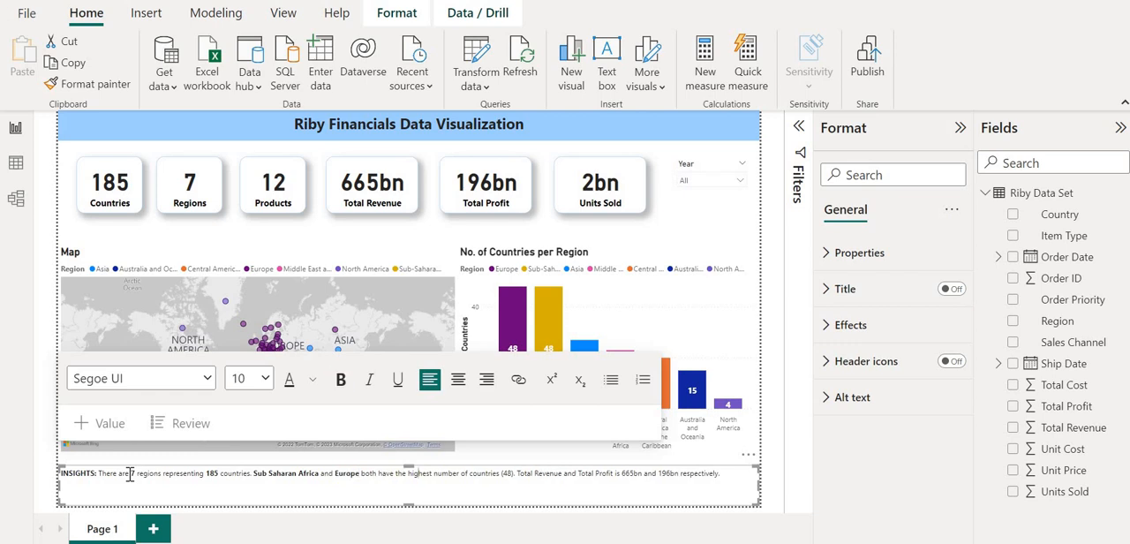
key("Right")
key("Right")
key("shift+Right")
key("shift+Right")
key("shift+Right")
key("shift+Right")
key("shift+Right")
key("shift+Right")
key("shift+Right")
key("shift+Right")
key("shift+Right")
key("shift+Right")
key("shift+Right")
key("shift+Right")
key("shift+Right")
key("ctrl+b")
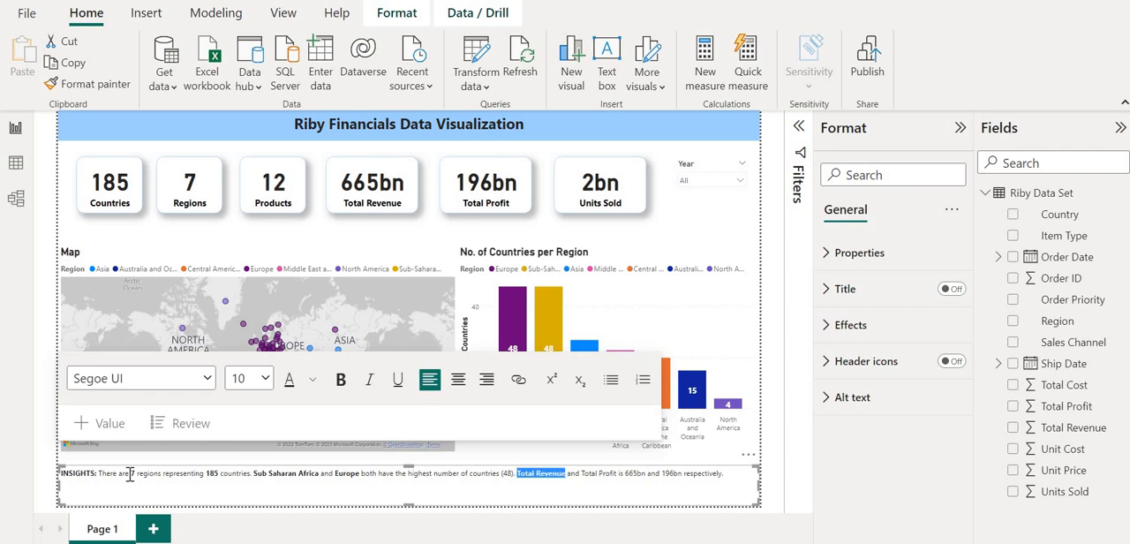
key("Right")
key("shift+Right")
key("shift+Right")
key("shift+Right")
key("shift+Right")
key("shift+Right")
key("shift+Right")
key("shift+Right")
key("shift+Right")
key("shift+Right")
key("shift+Right")
key("shift+Right")
key("shift+Right")
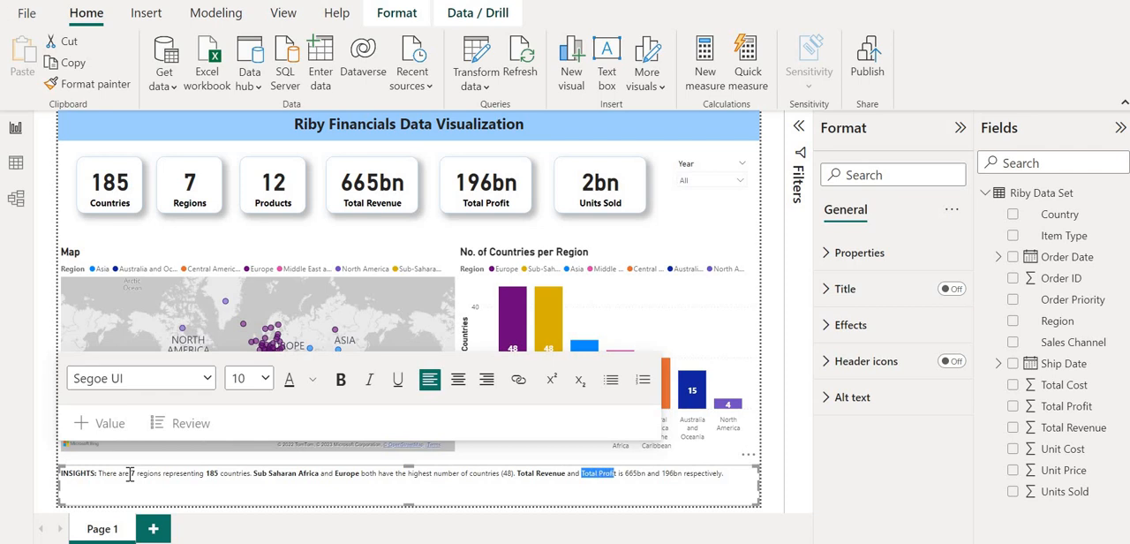
key("shift+Right")
key("ctrl+b")
Make the figures 665bn and 196bn bold at the end of the pasted summary text.
key("Right")
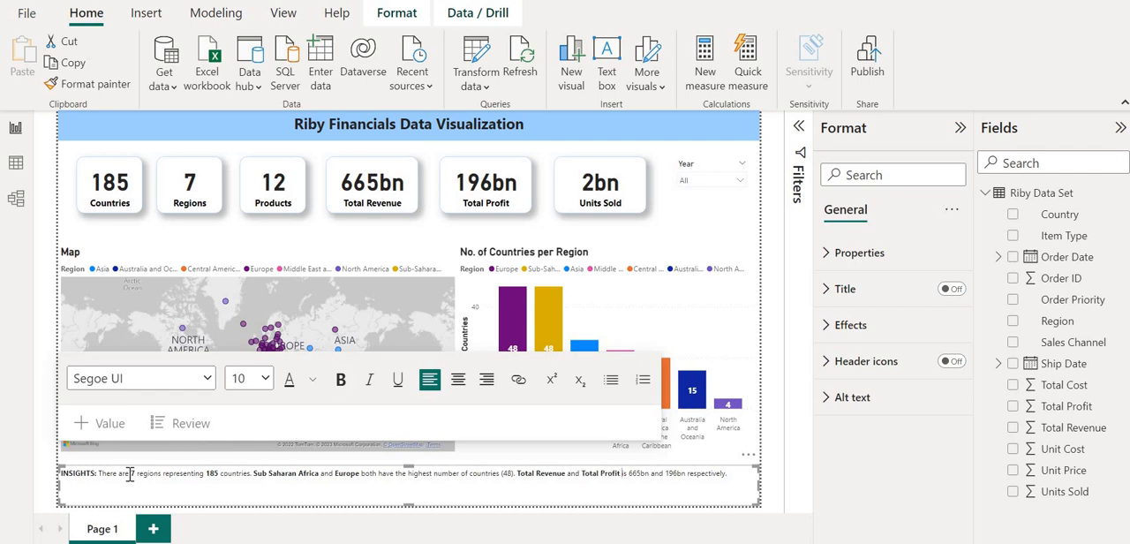
key("shift+Right")
key("shift+Right")
key("shift+Right")
key("shift+Right")
key("shift+Right")
key("ctrl+b")
key("Right")
key("Right")
key("Right")
key("Right")
key("Right")
key("Right")
key("Right")
key("shift+Right")
key("shift+Right")
key("shift+Right")
key("shift+Right")
key("shift+Right")
key("ctrl+b")
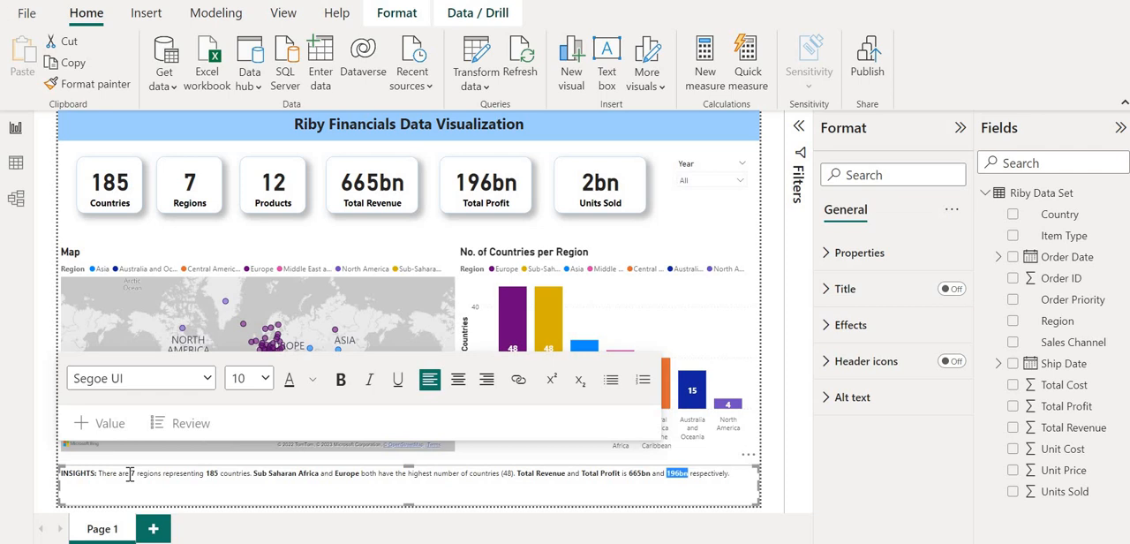
Italicize the entire summary text, including the "INSIGHTS:" label.
key("Right")
key("ctrl+a")
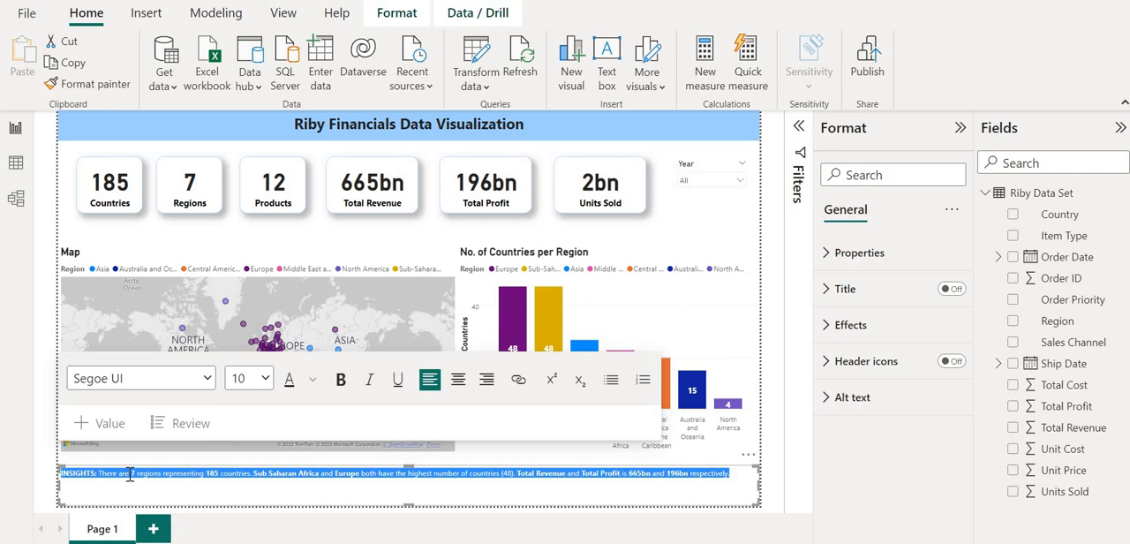
key("ctrl+i")
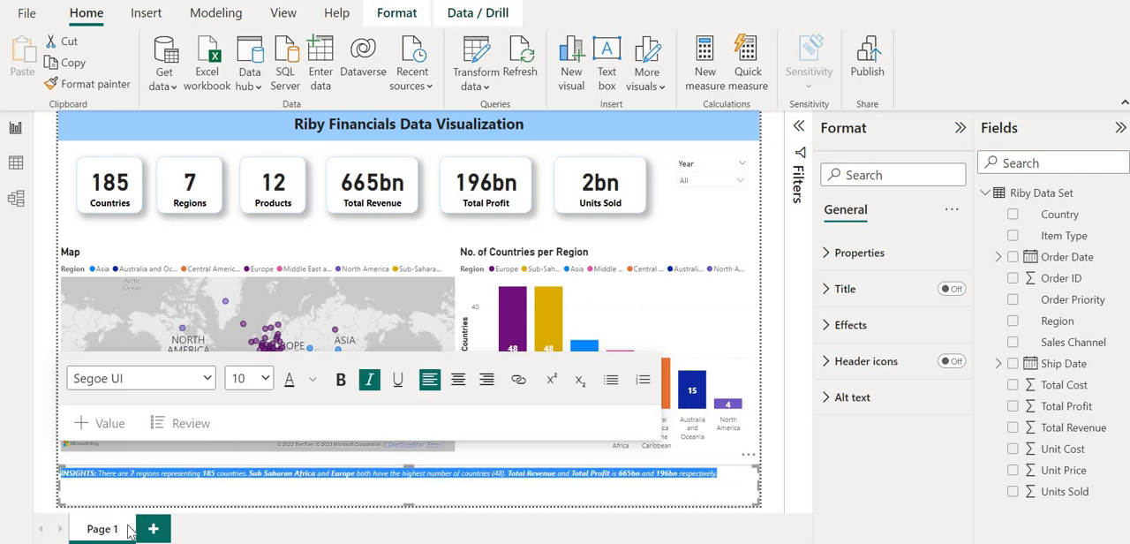
Rename the report page from Page 1 to "Countries & Regions".
double_click(100, 528)
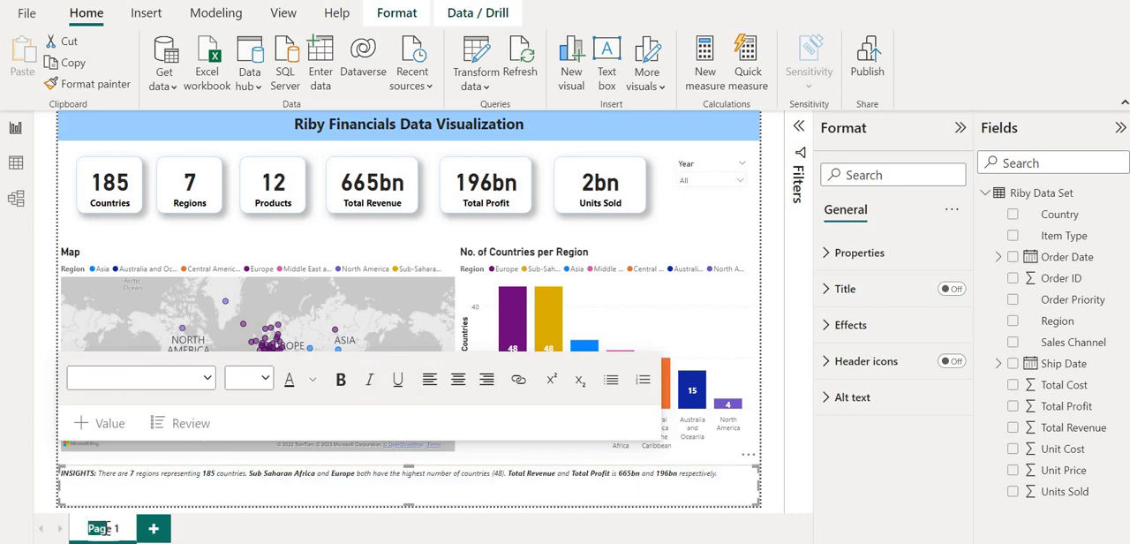
left_click_drag(111, 528, 119, 528)
type("Countr")
type("ies &")
type(" Regions")
key("Return")
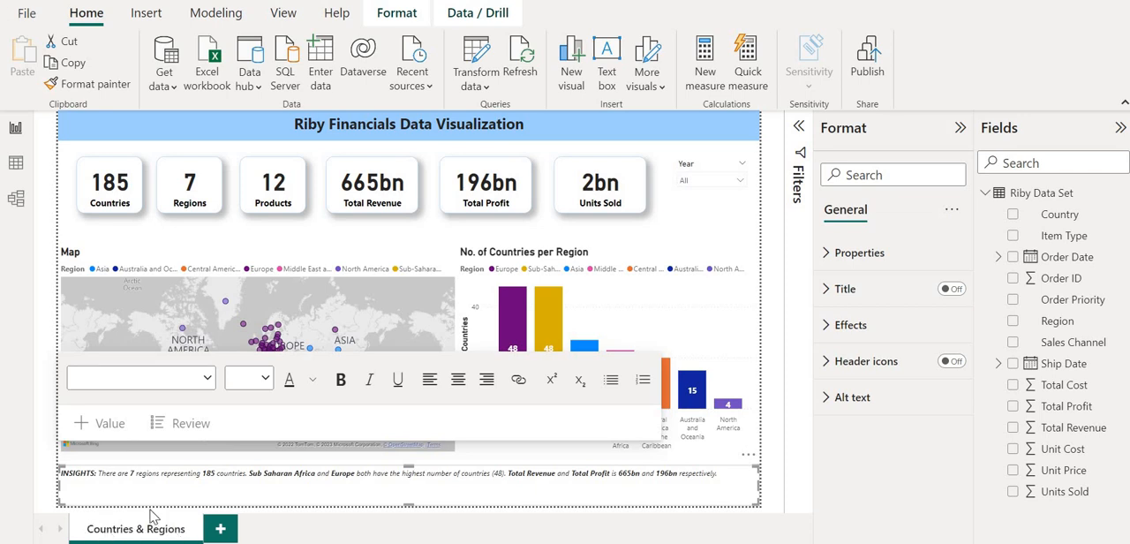